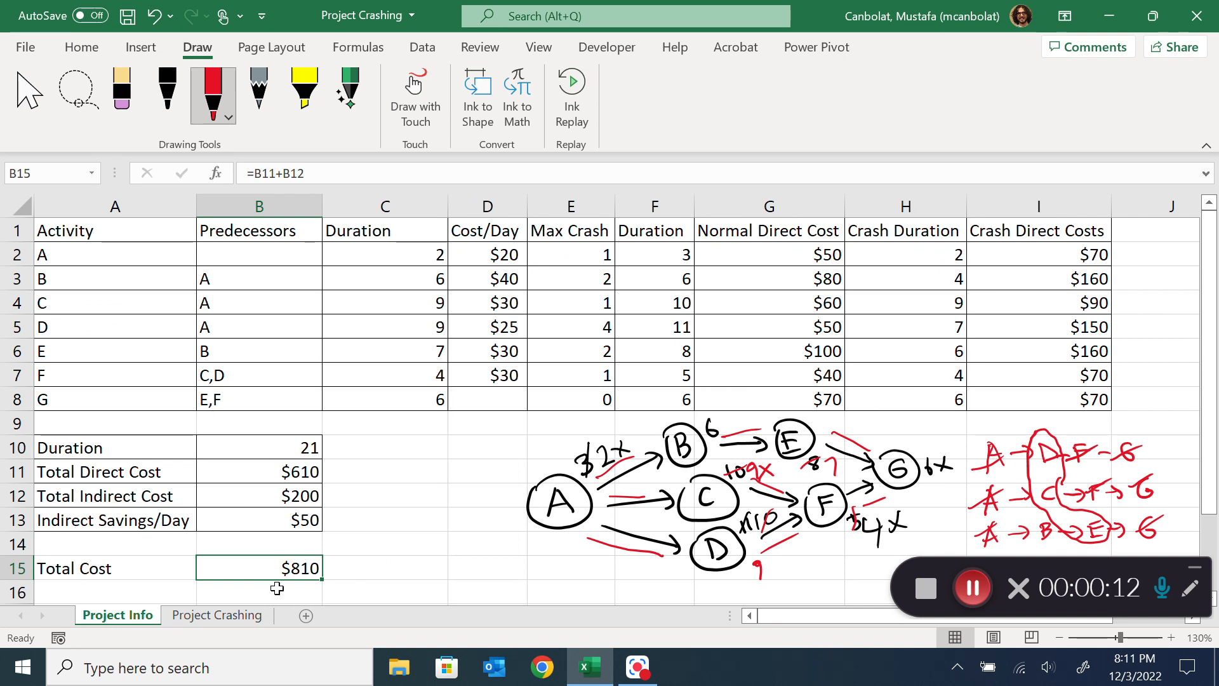
Compare the activity data and network diagram on the Project Info sheet with the crashing model layout and precedence table on Project Crashing
click(245, 616)
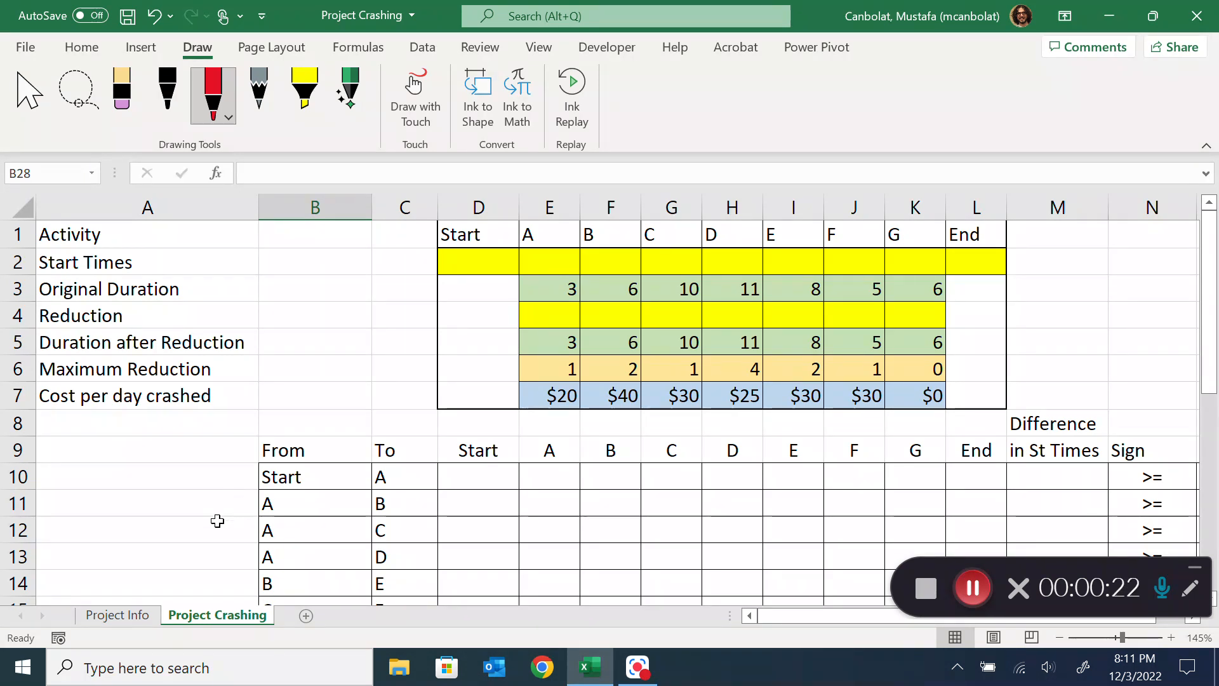
click(104, 616)
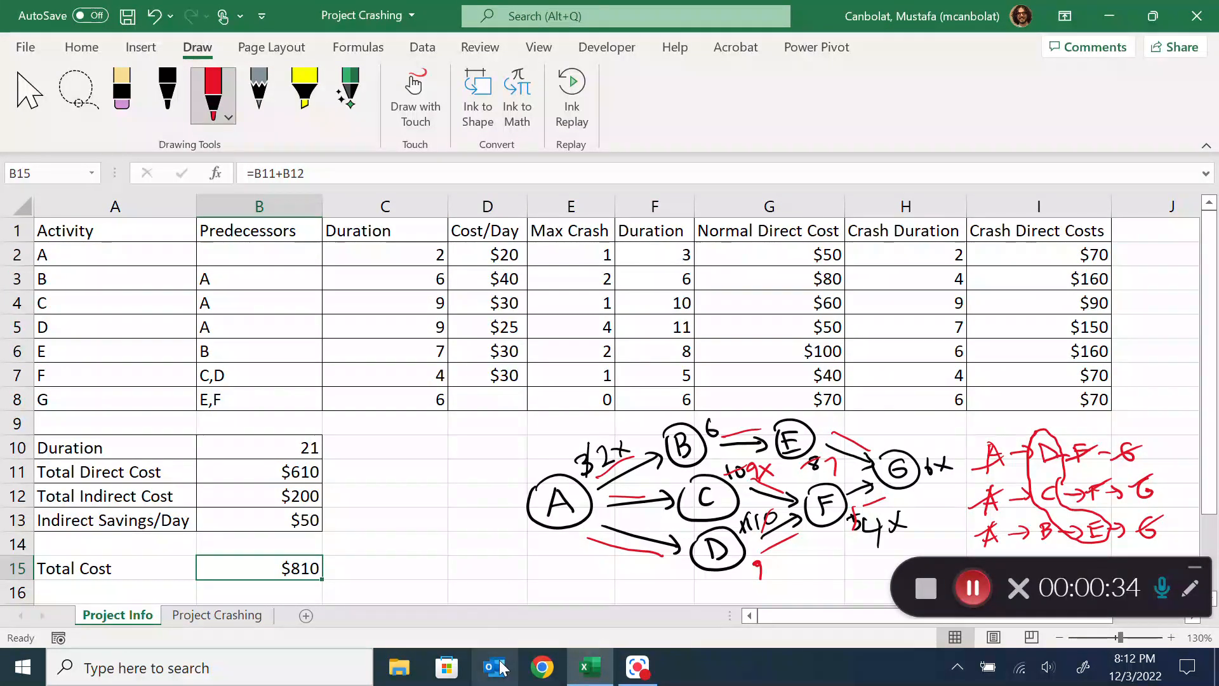
click(215, 616)
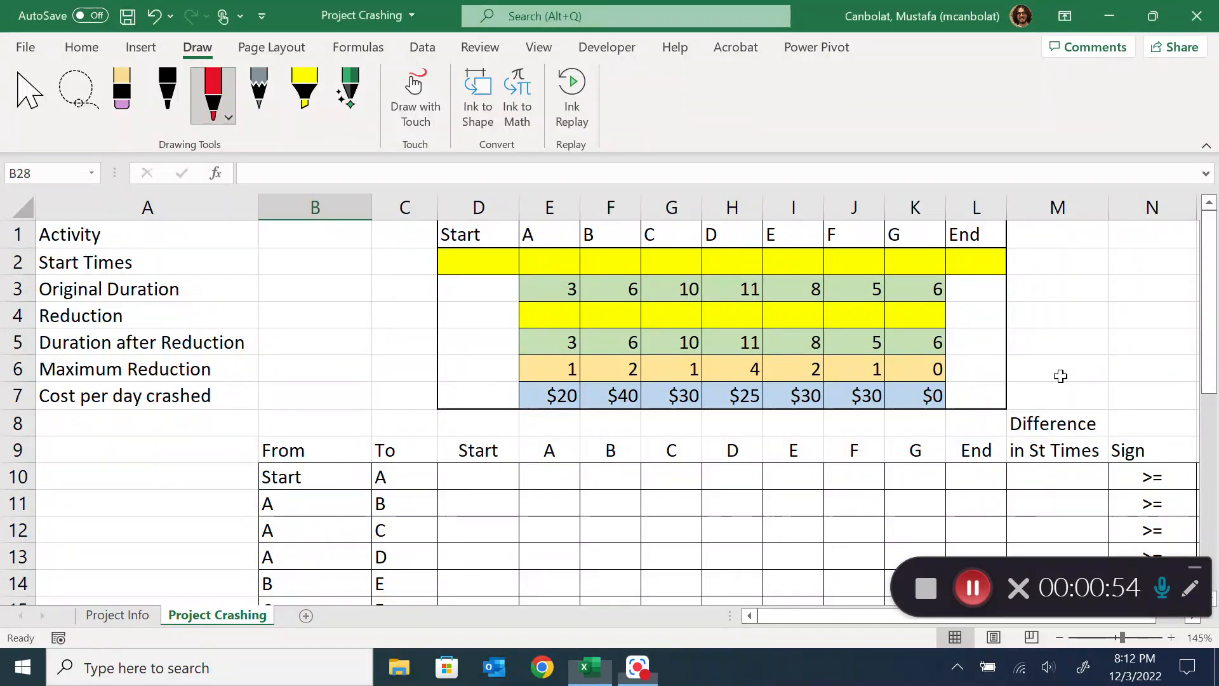
scroll(746, 455, down, 2)
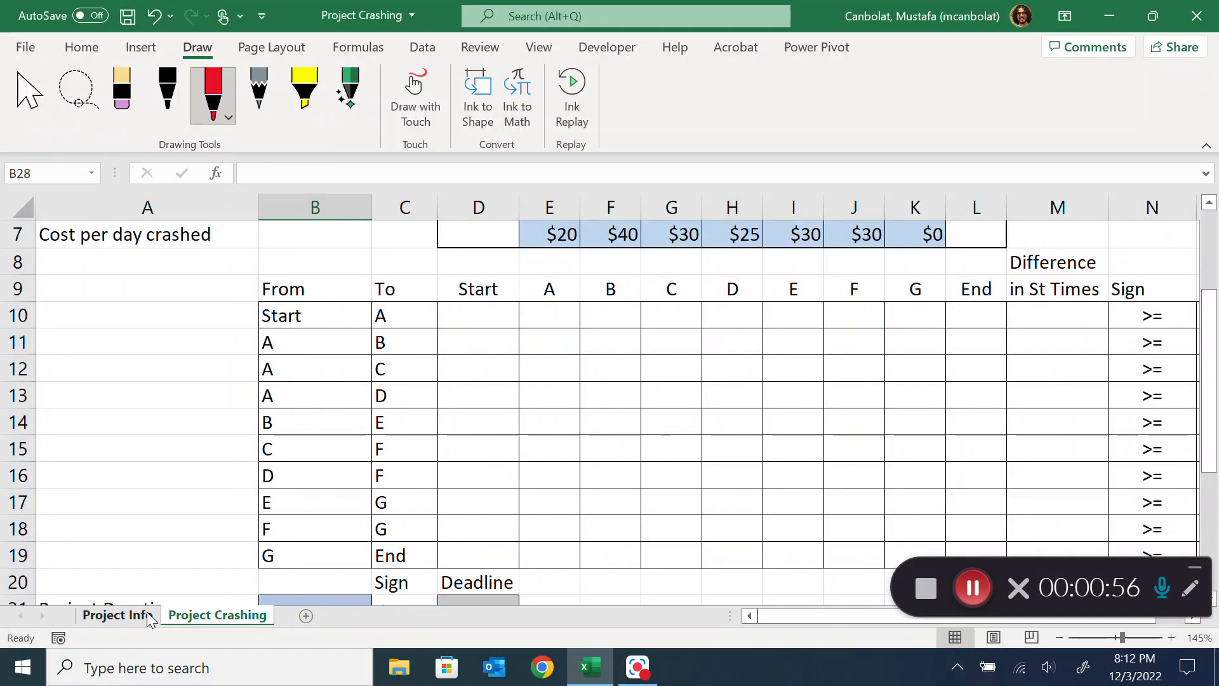
scroll(658, 314, up, 2)
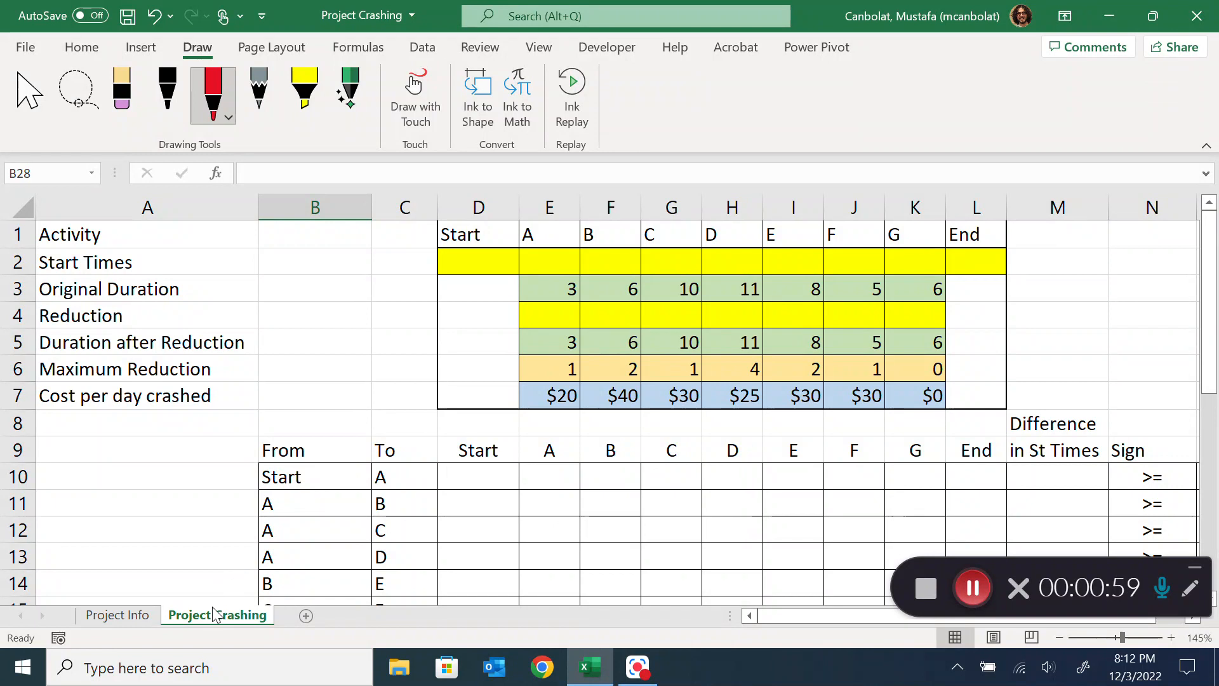
click(137, 617)
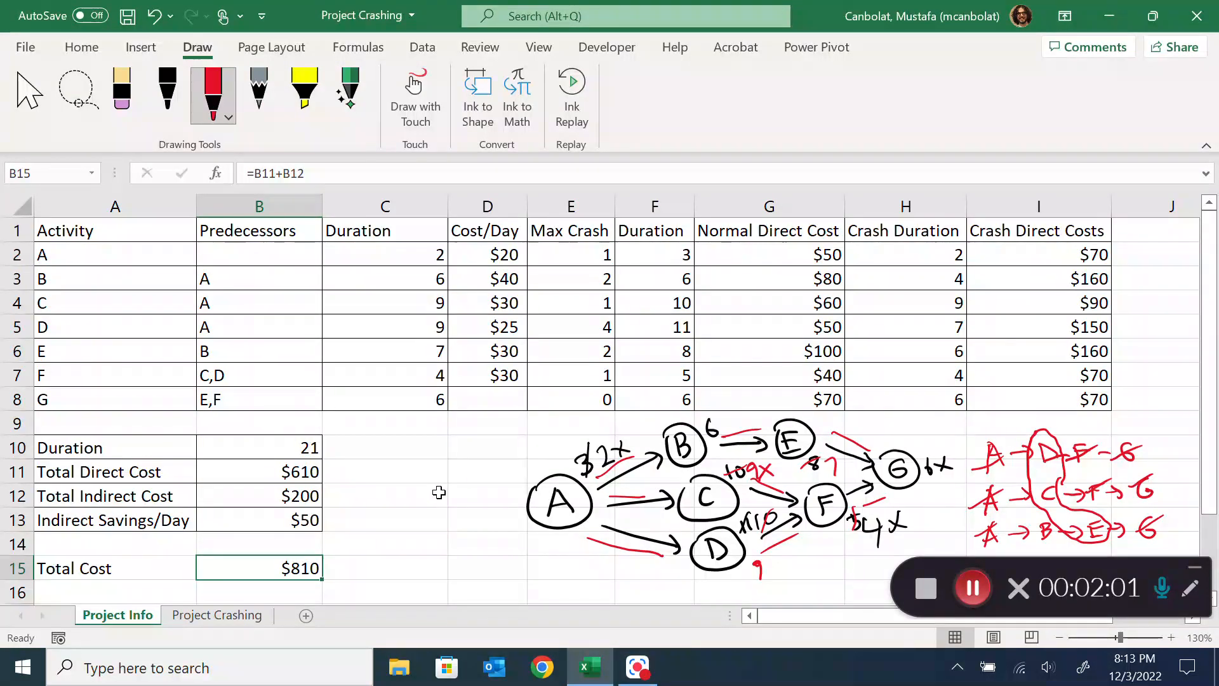
click(224, 613)
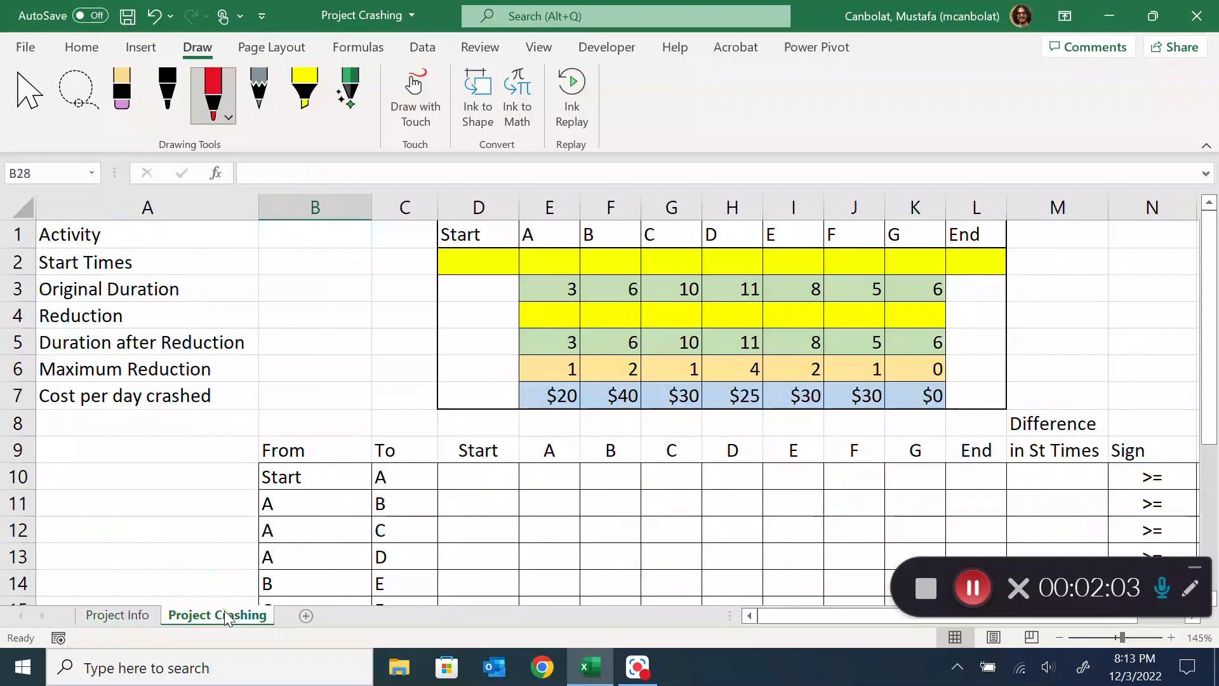
scroll(318, 425, down, 1)
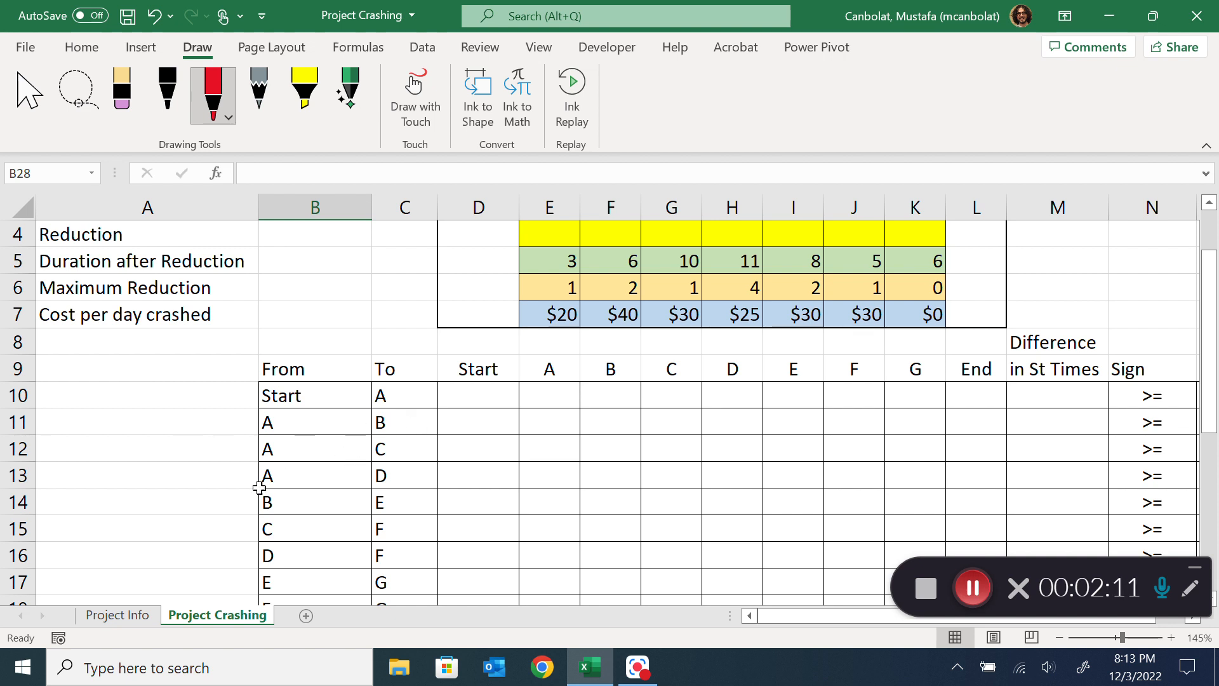
On the Project Info network diagram, draw in black ink a circled Start node leading to A and a Finish node following G
click(117, 615)
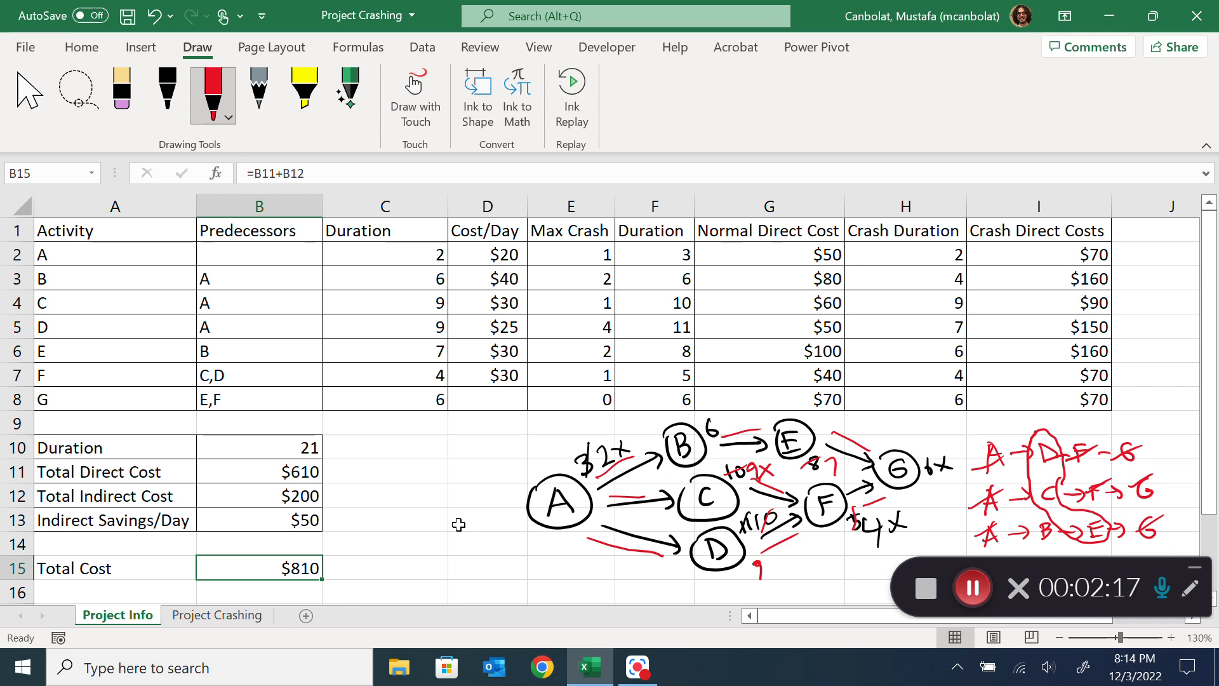
click(168, 89)
mouse_move(423, 498)
mouse_down()
mouse_move(401, 525)
mouse_move(428, 526)
mouse_move(439, 506)
mouse_up()
drag(447, 507, 486, 503)
mouse_move(387, 502)
mouse_down()
mouse_move(460, 468)
mouse_move(407, 530)
mouse_up()
drag(506, 512, 517, 507)
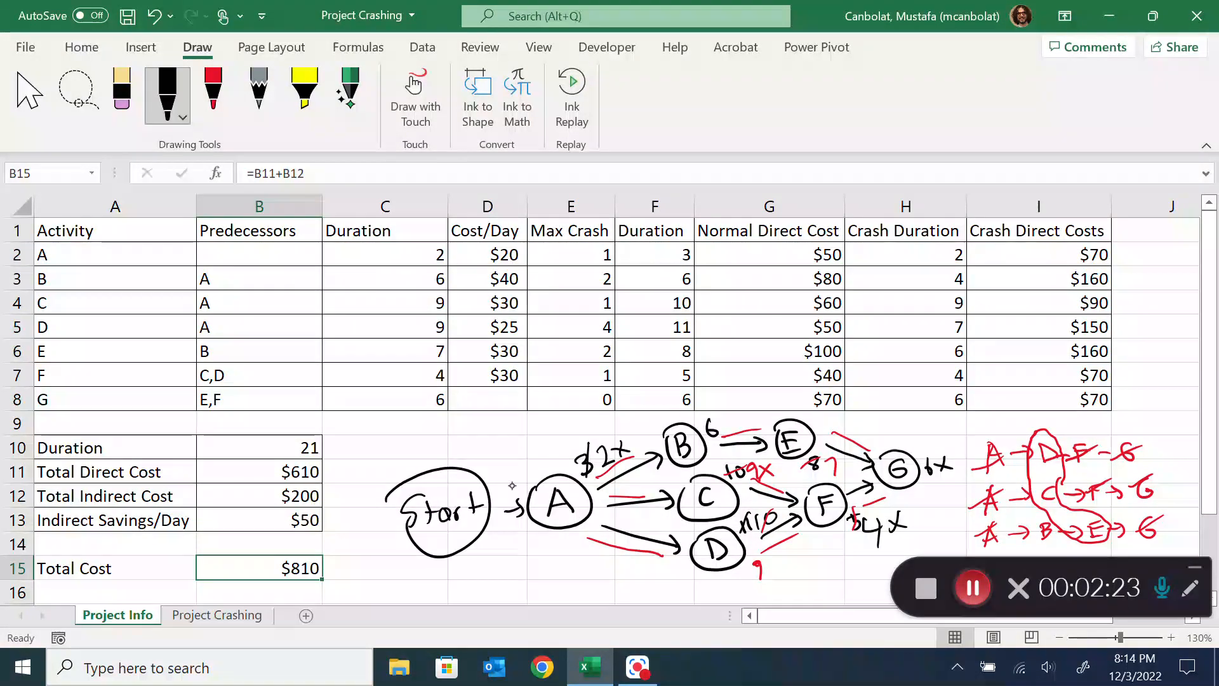
drag(919, 452, 959, 439)
mouse_move(960, 431)
mouse_down()
mouse_move(1042, 424)
mouse_move(953, 442)
mouse_up()
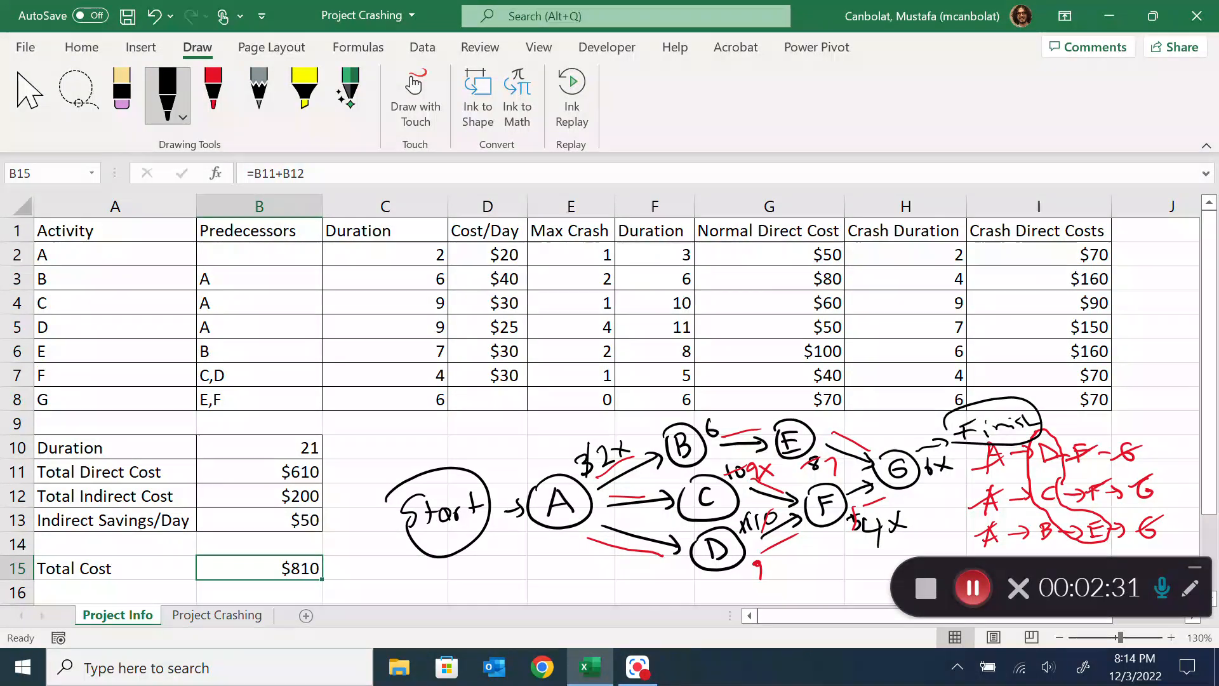
scroll(419, 412, down, 2)
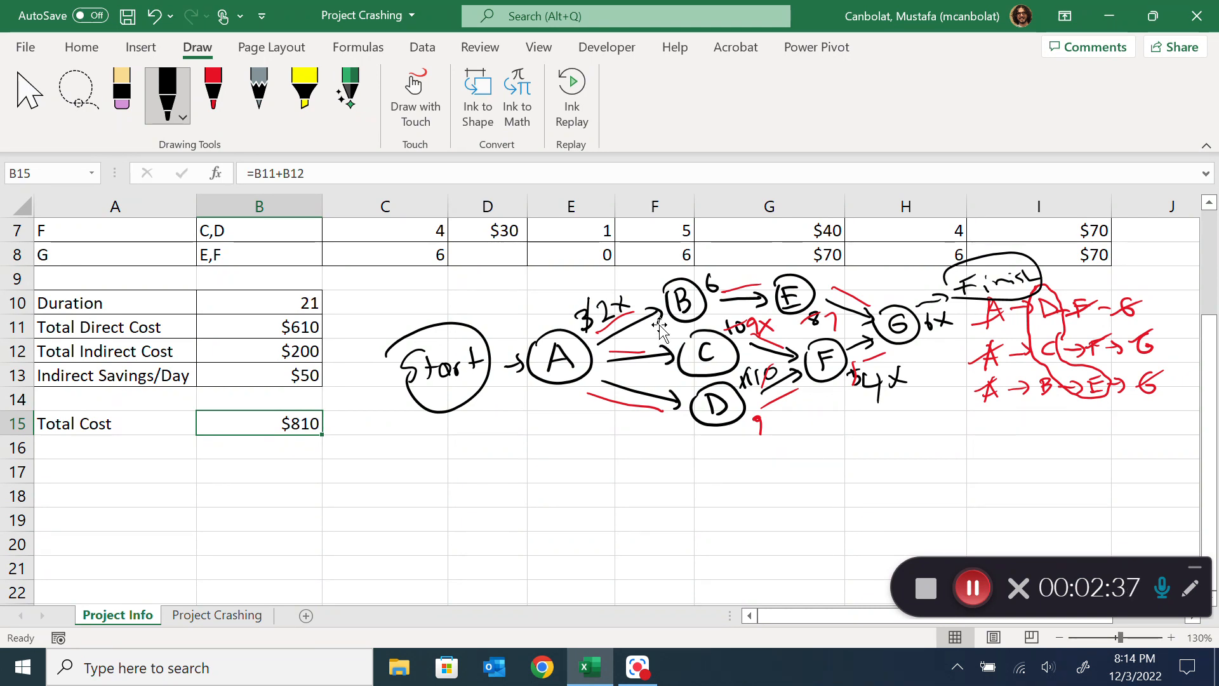
click(980, 584)
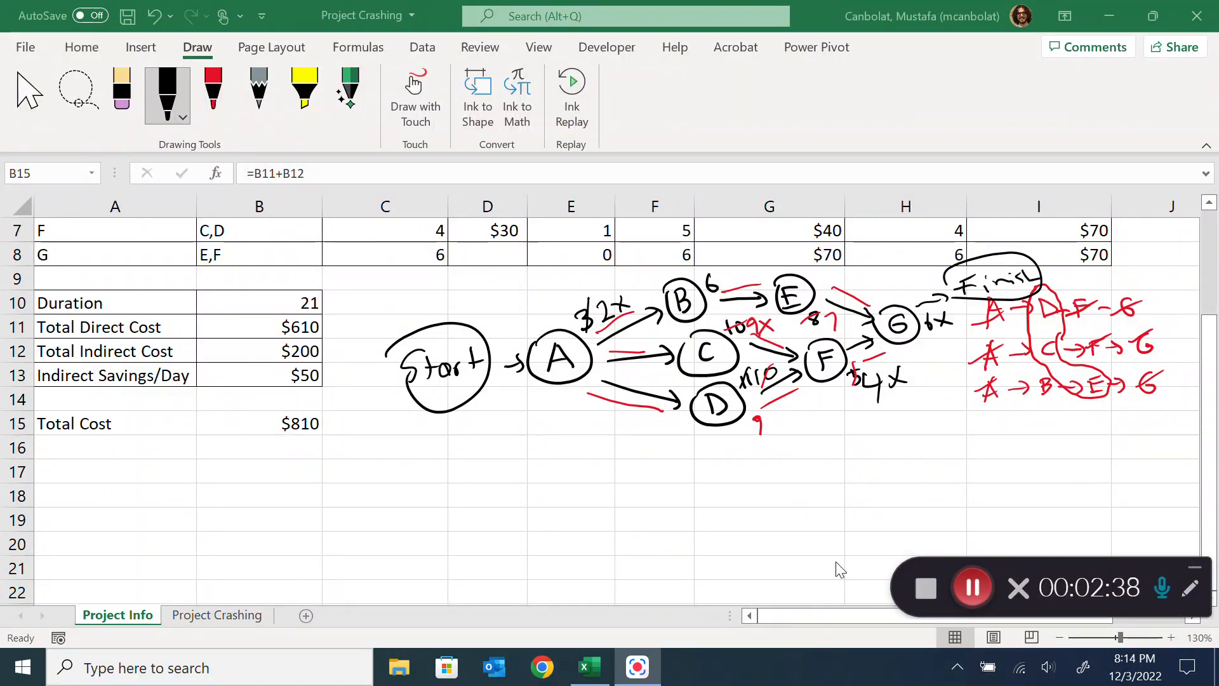
click(625, 449)
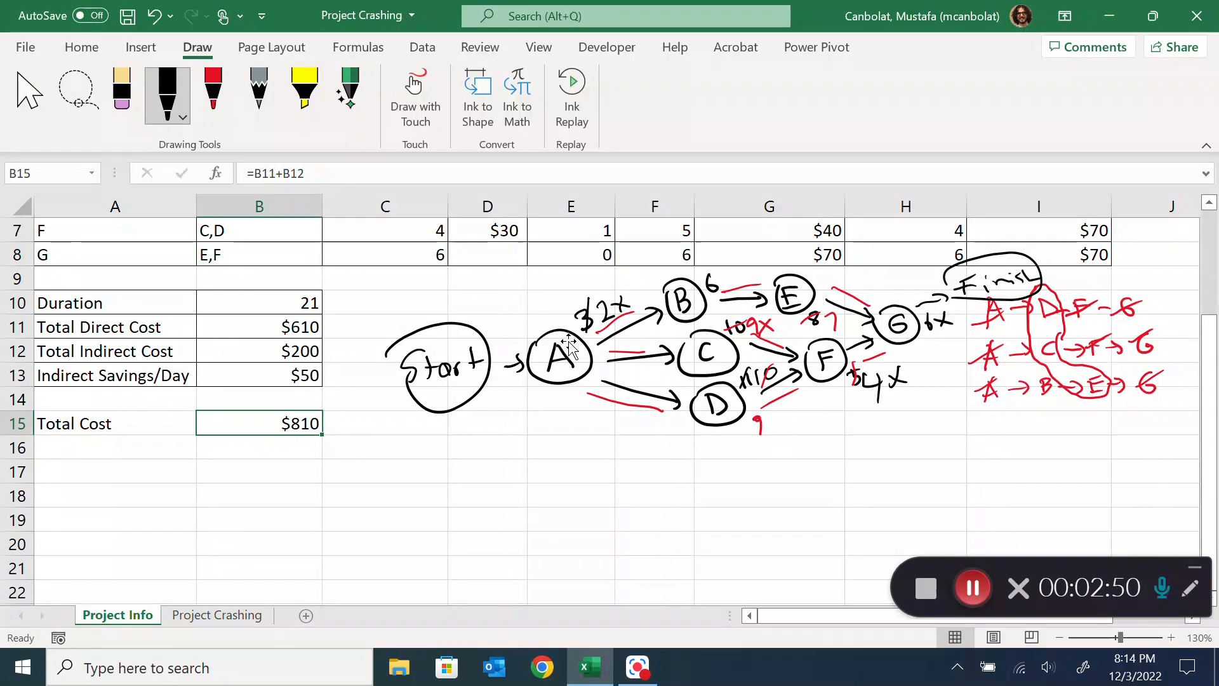
scroll(506, 342, up, 2)
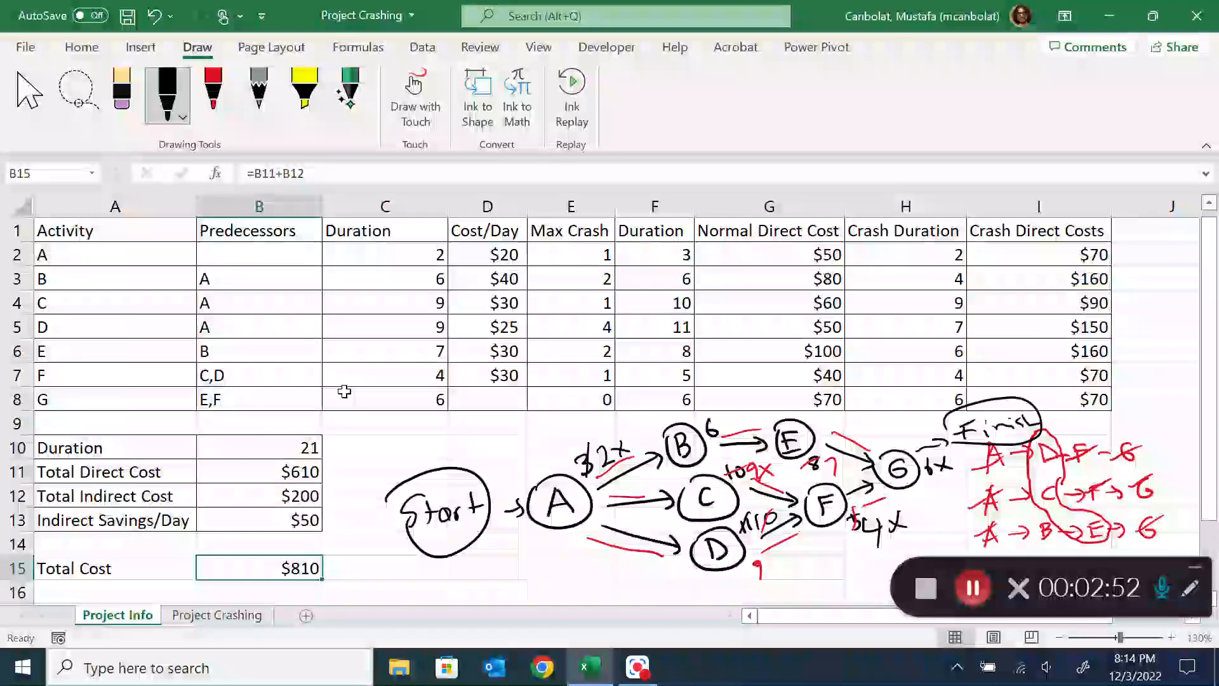
Handwrite the constraint 1XB − 1XA ≥ Duration A in black ink below the network diagram and underline Duration A
scroll(550, 408, down, 1)
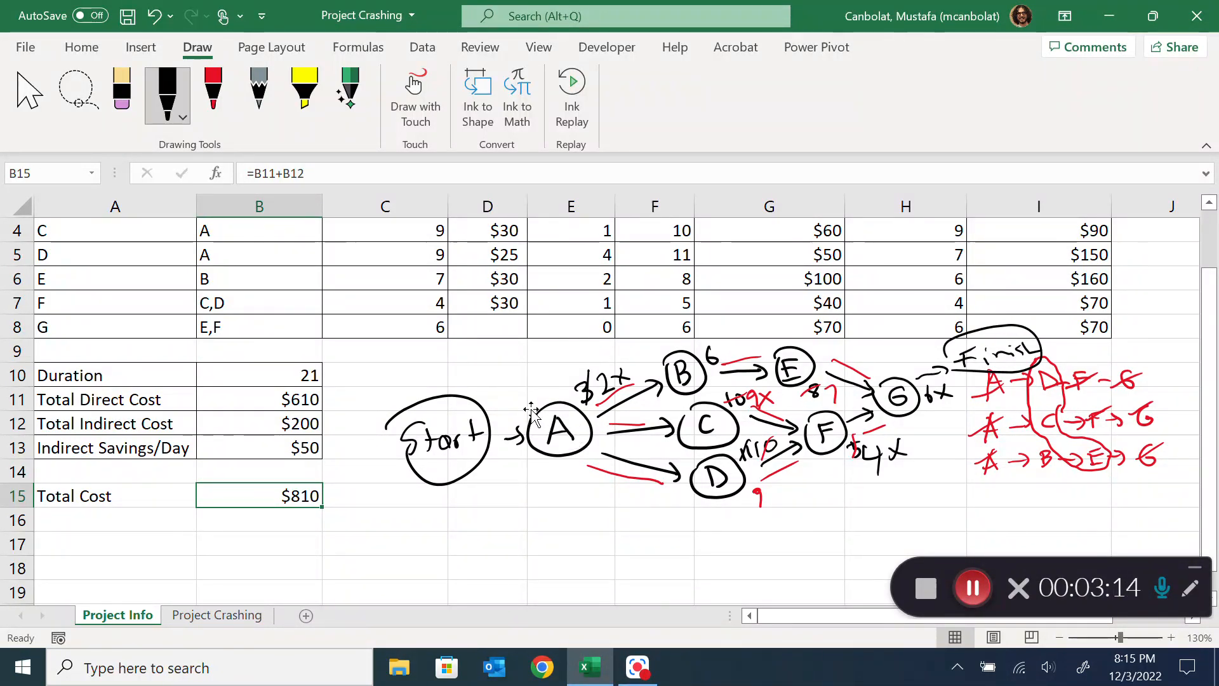
scroll(579, 437, down, 1)
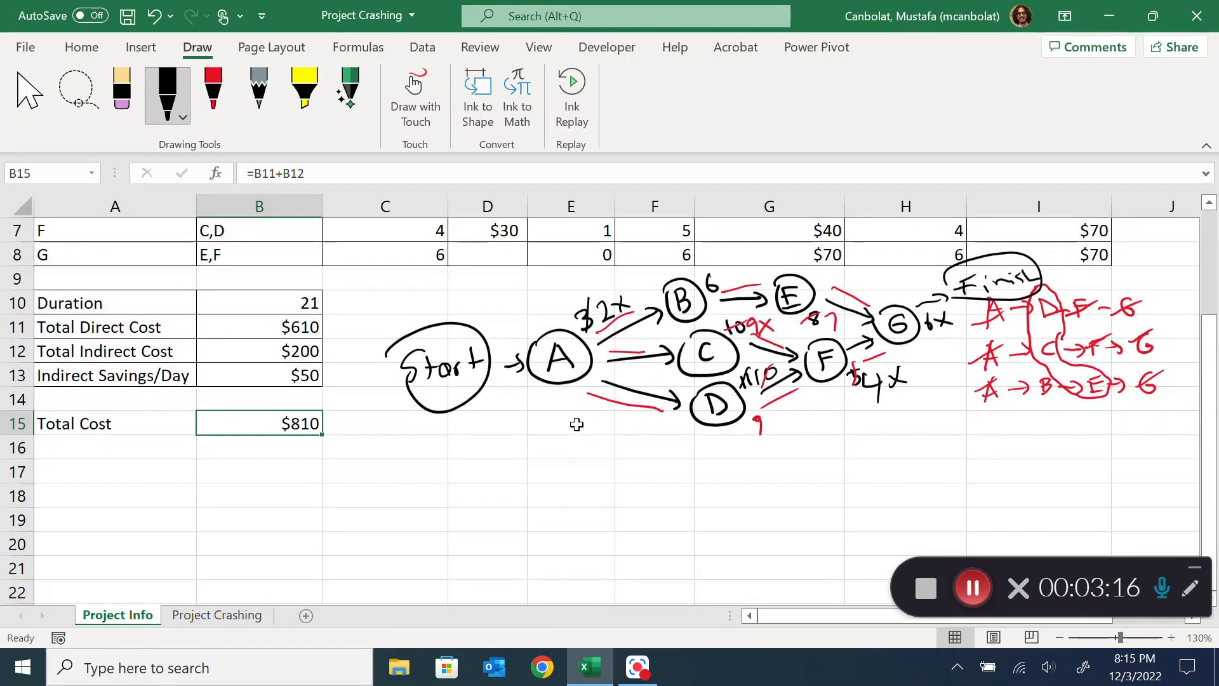
scroll(579, 437, down, 1)
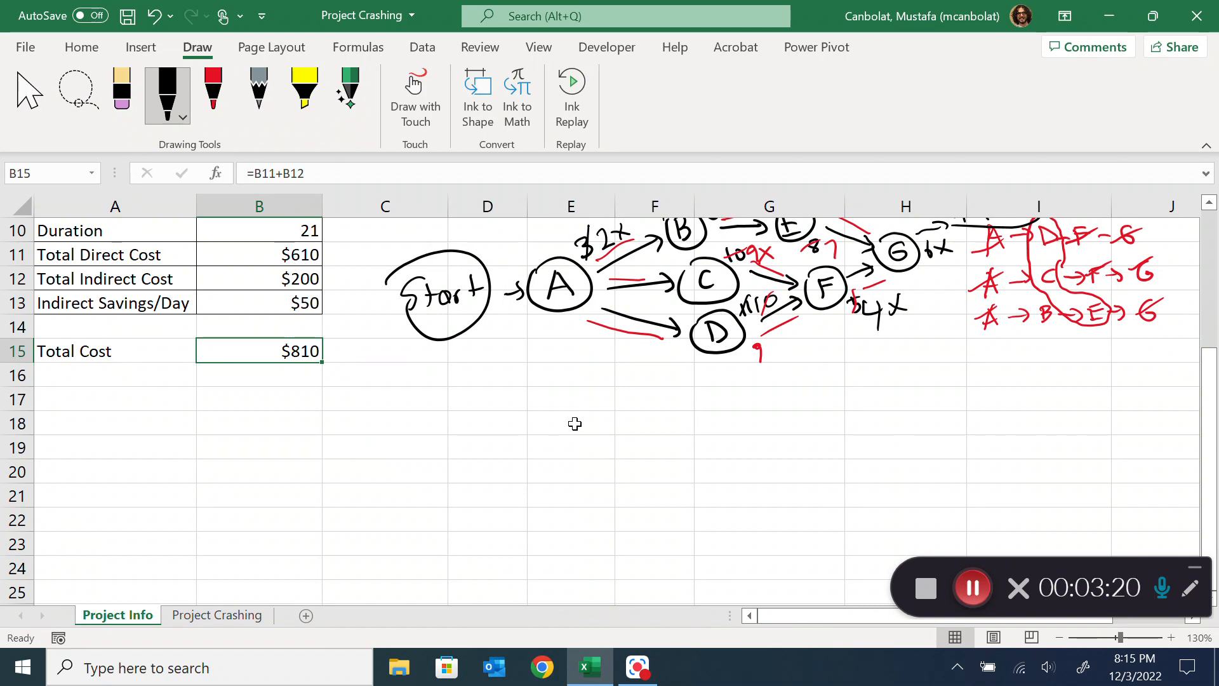
mouse_move(536, 393)
mouse_down()
mouse_move(514, 425)
mouse_move(549, 428)
mouse_up()
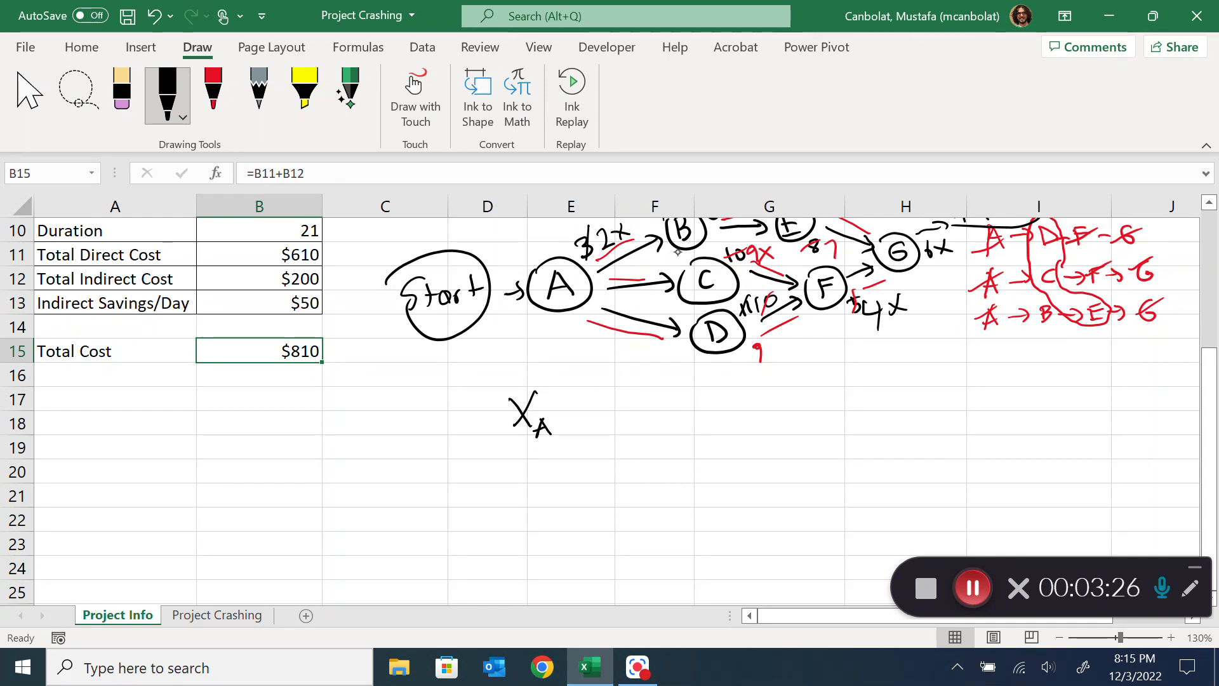
mouse_move(394, 401)
mouse_down()
mouse_move(419, 434)
mouse_move(403, 434)
mouse_up()
mouse_move(425, 424)
mouse_down()
mouse_move(427, 450)
mouse_move(471, 422)
mouse_up()
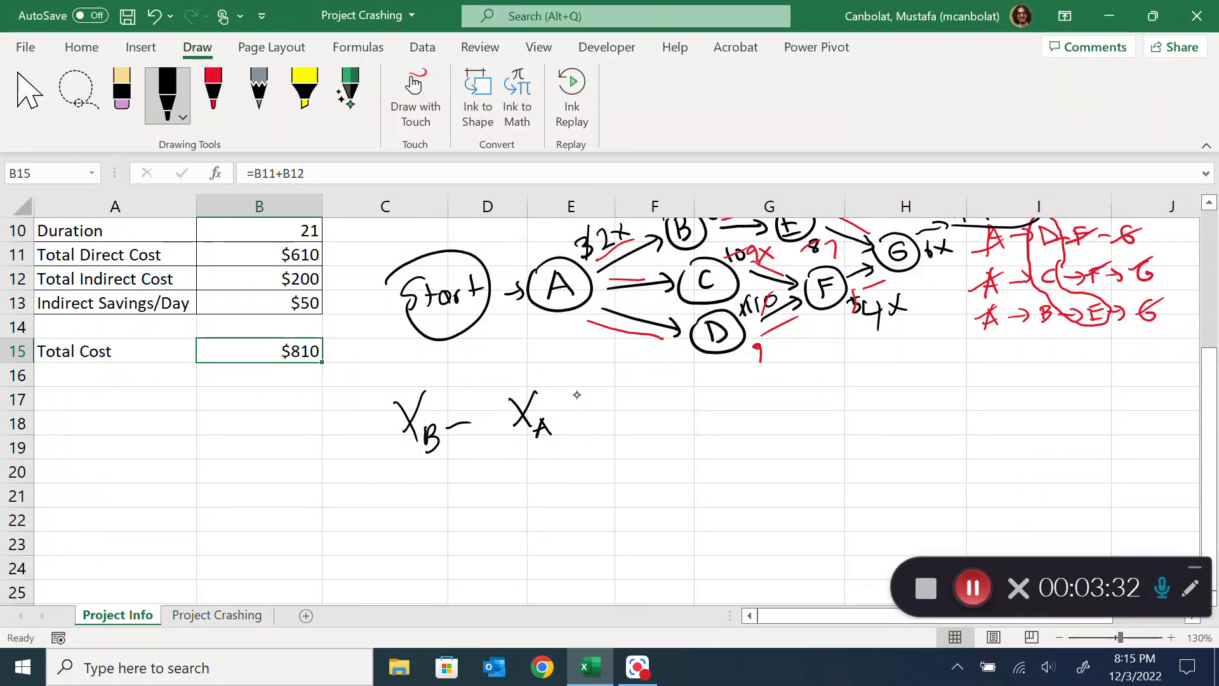
mouse_move(636, 391)
mouse_down()
mouse_move(639, 420)
mouse_move(665, 415)
mouse_up()
drag(668, 407, 687, 406)
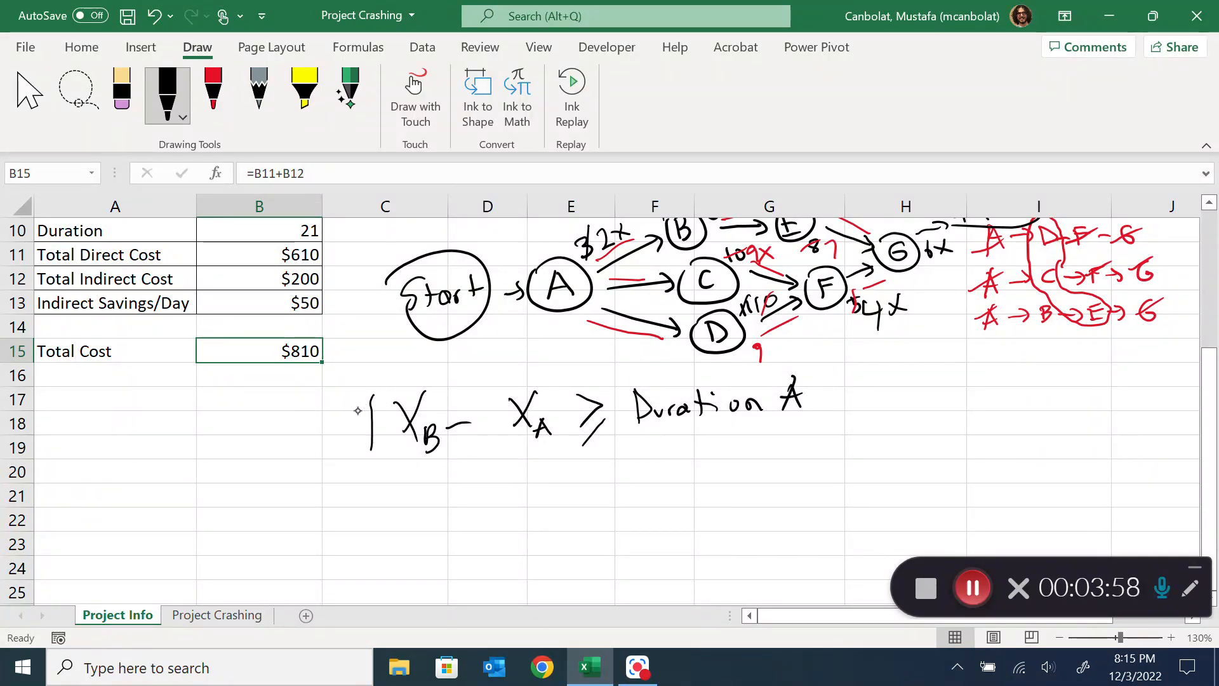
drag(495, 396, 493, 412)
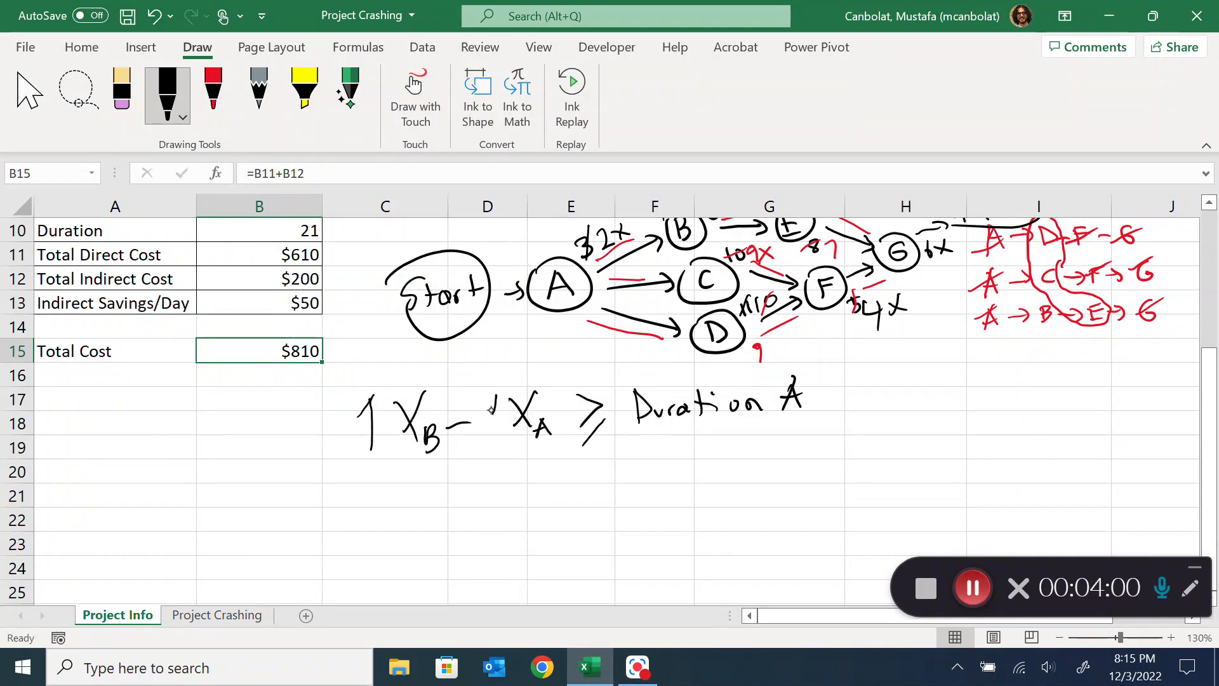
drag(646, 440, 823, 427)
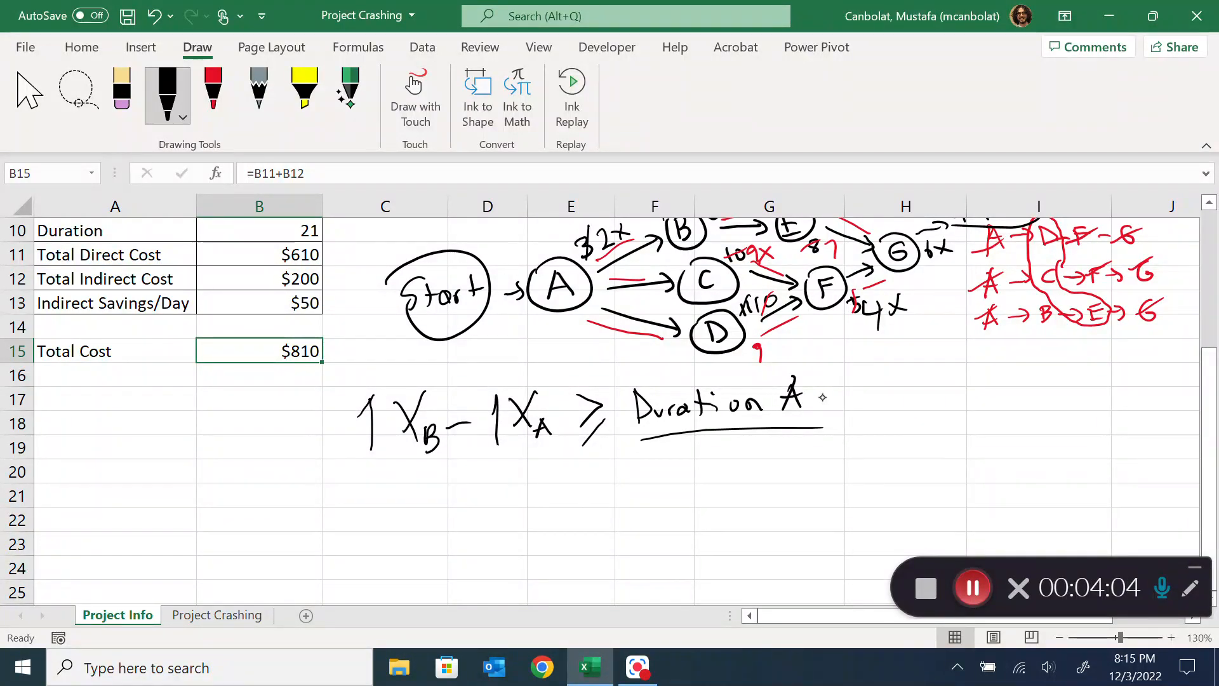
On the Project Crashing sheet, examine the Start Times cells D2:L2, the Reduction cells E4:K4 and activity A's Duration after Reduction formula
click(267, 615)
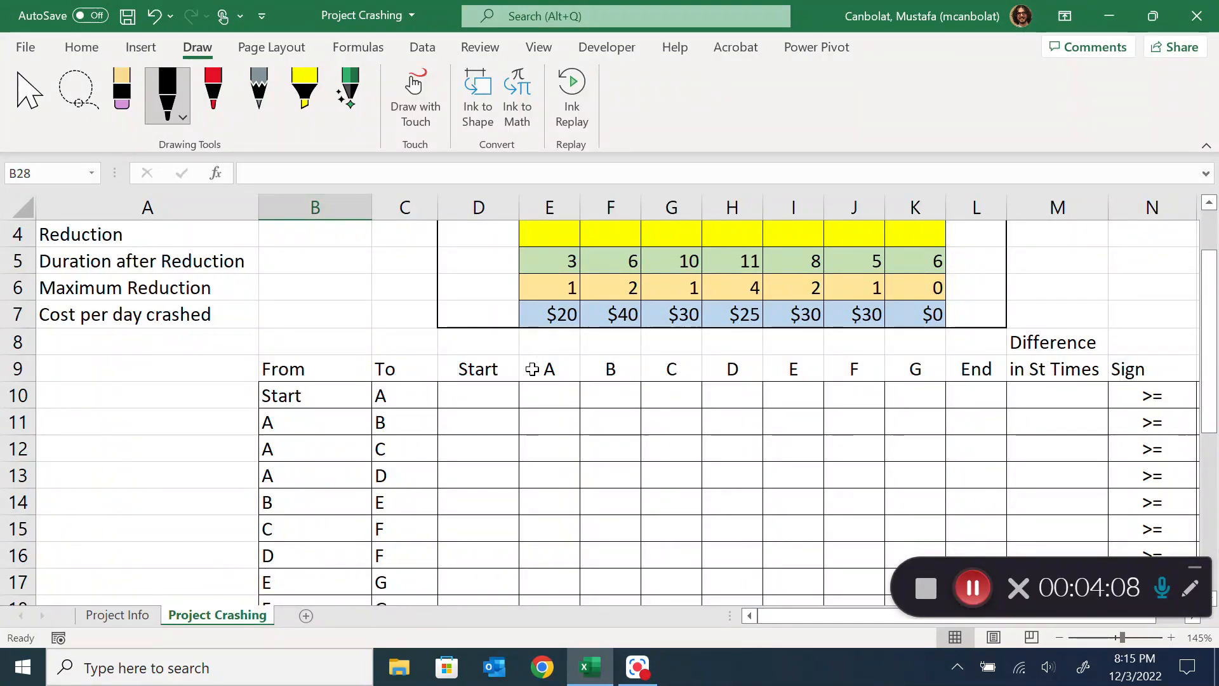
scroll(521, 375, up, 1)
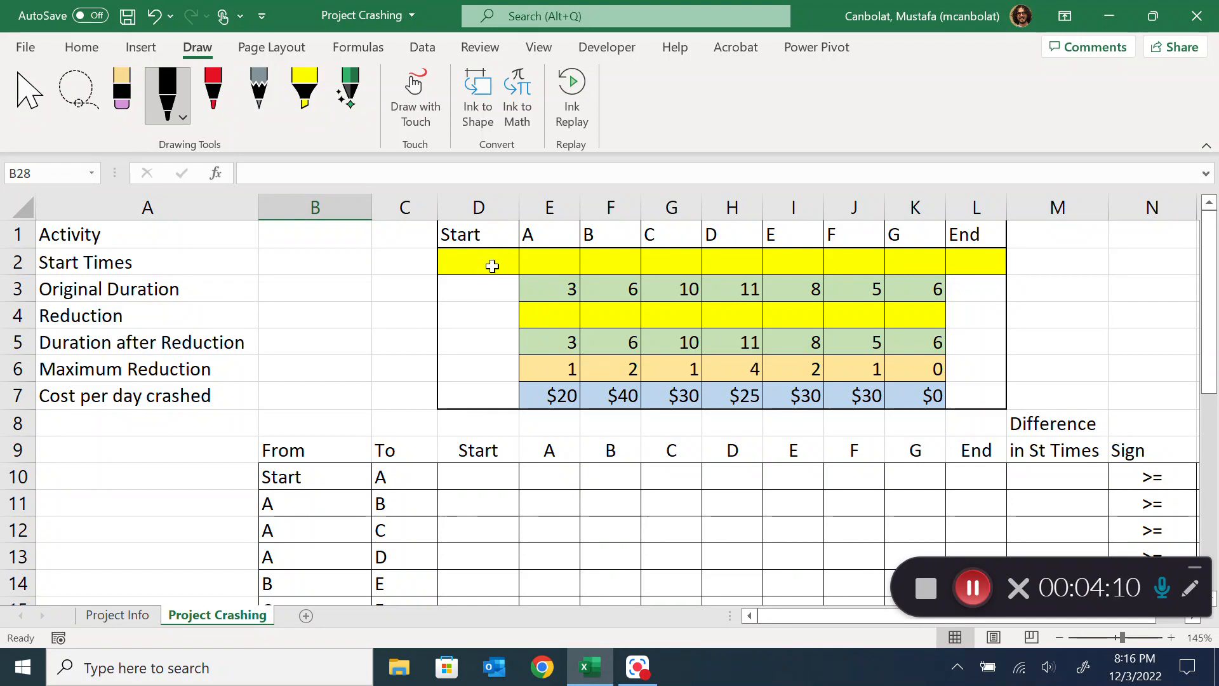
drag(488, 261, 962, 260)
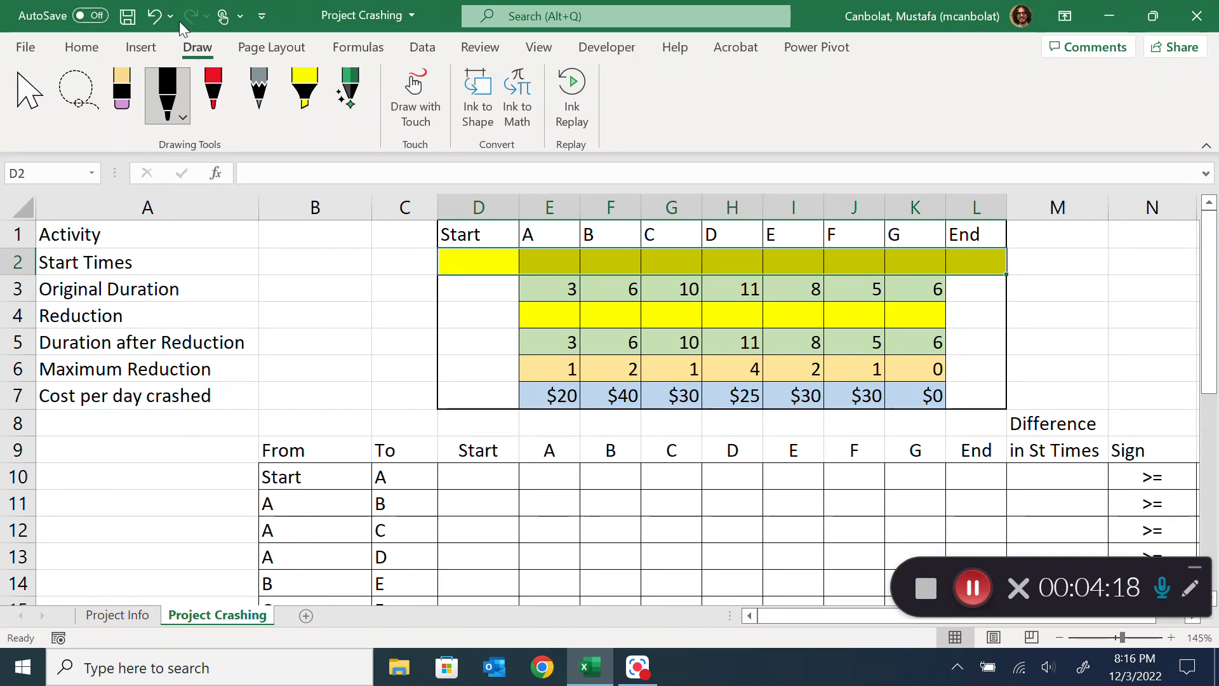
click(82, 47)
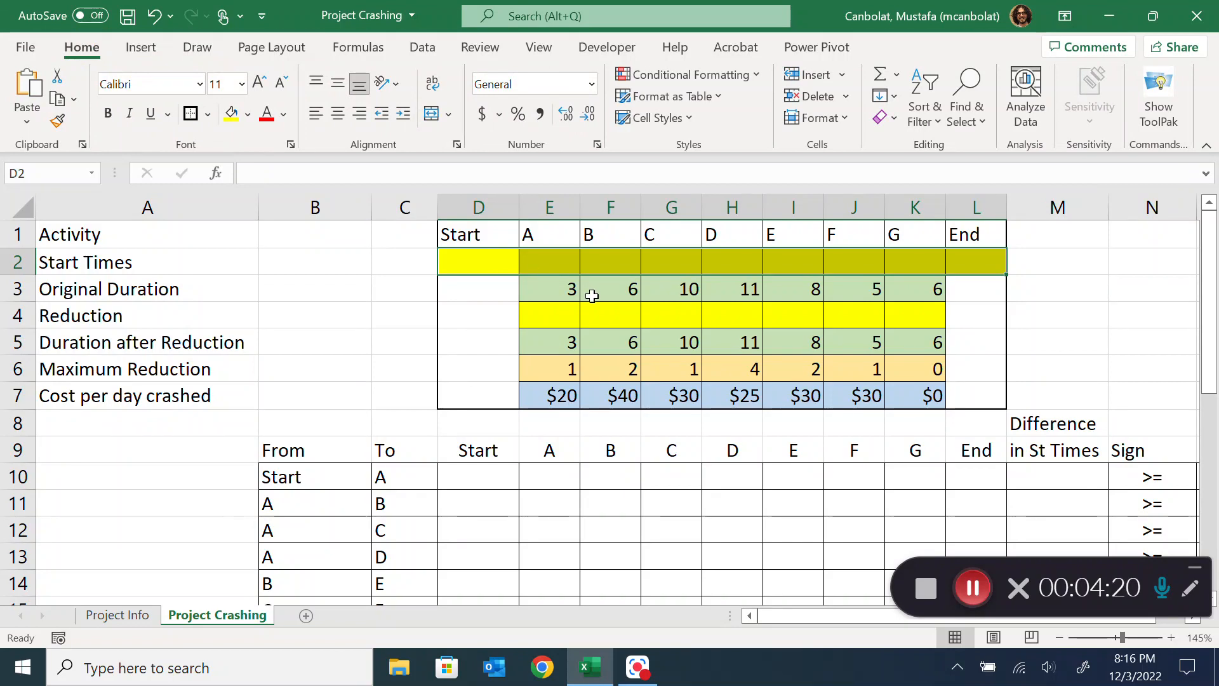
drag(543, 315, 923, 318)
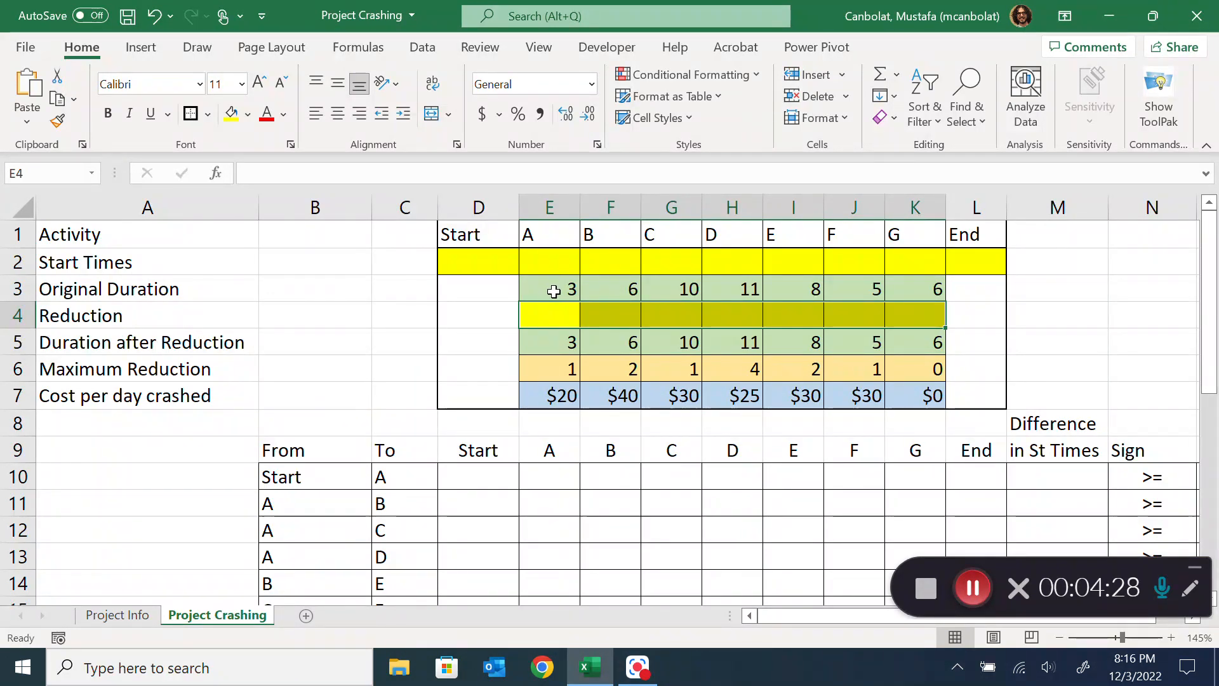
double_click(569, 343)
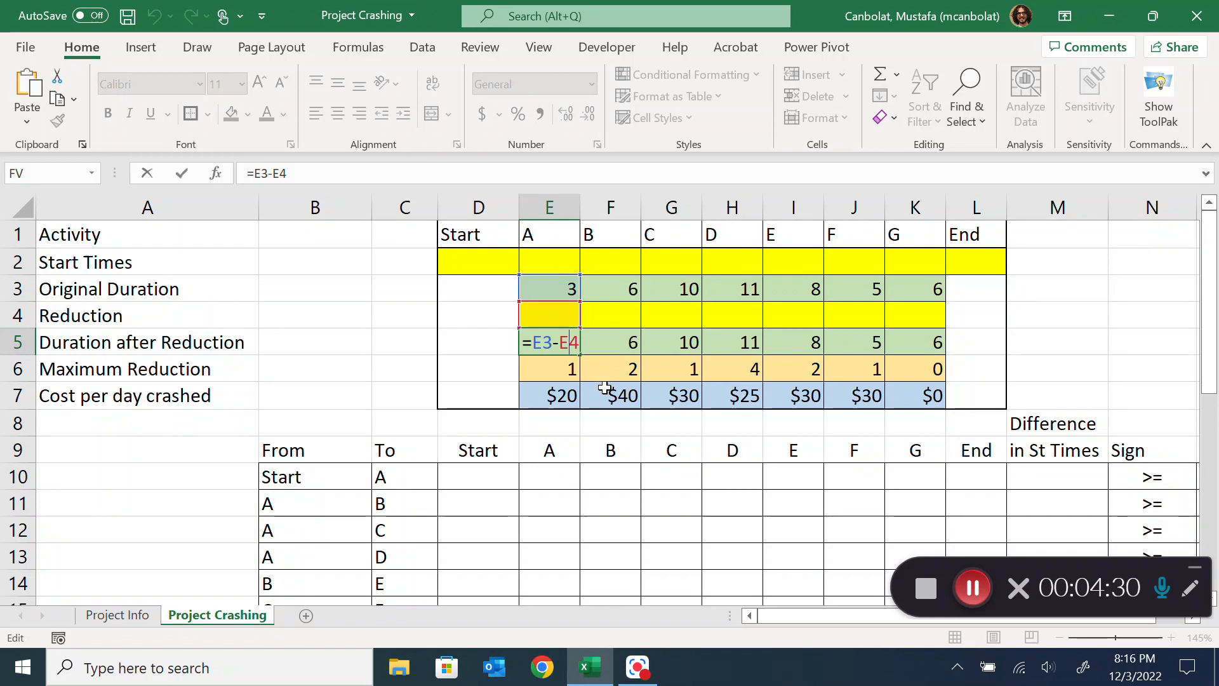
Test a reduction of 1 for activity A in E4, and clear the cell again
click(563, 315)
text(1)
click(621, 326)
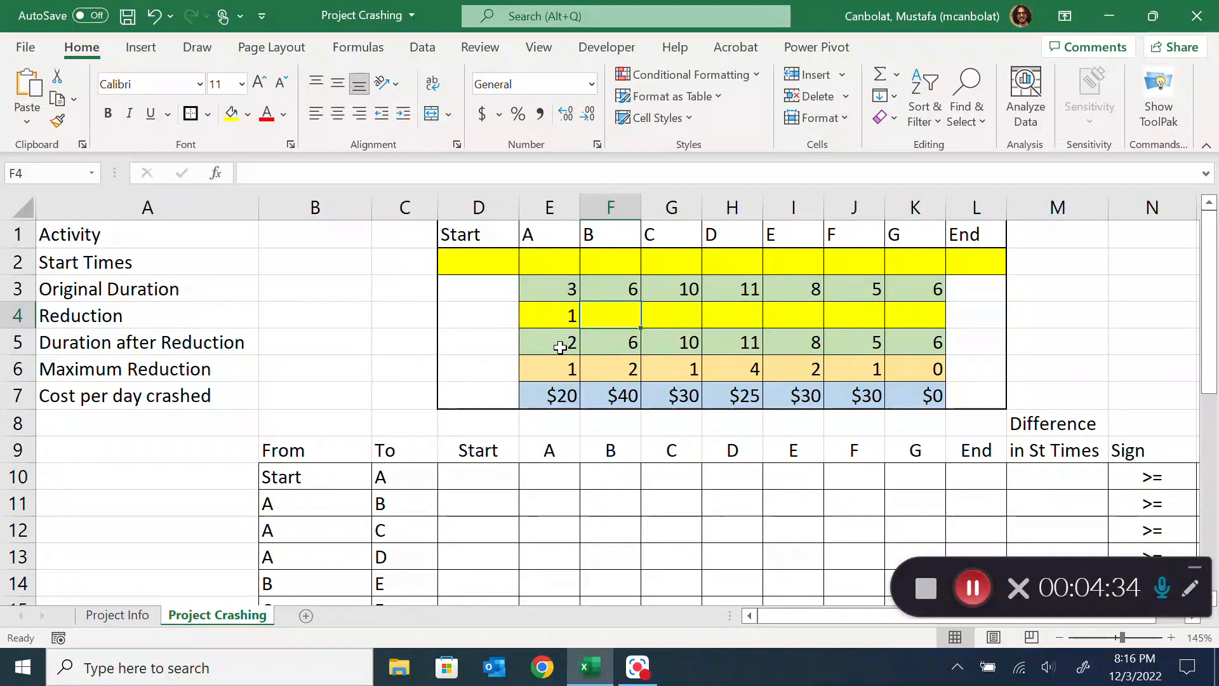
click(562, 313)
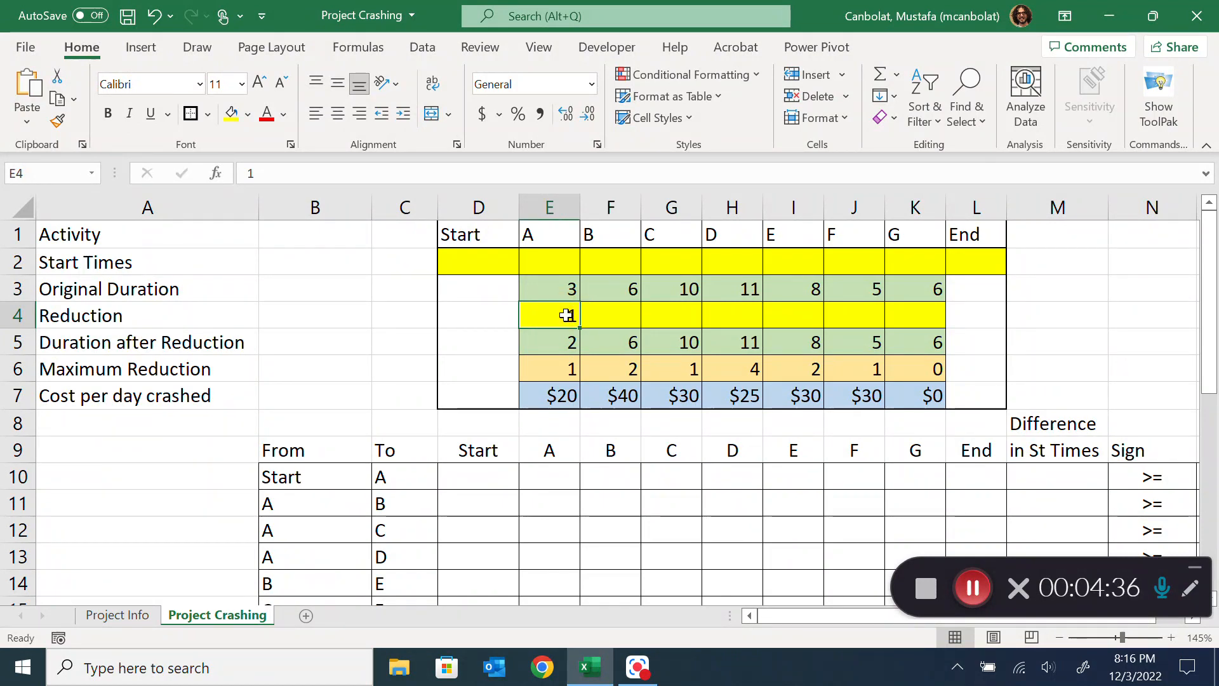
key(Delete)
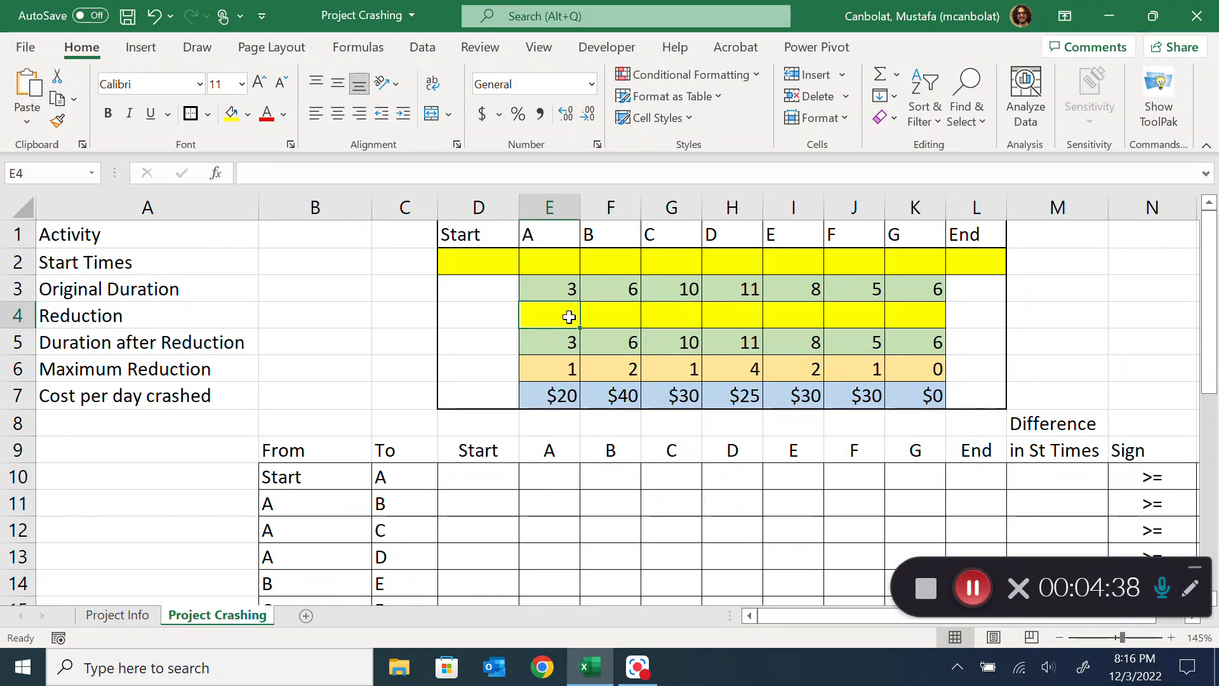
Review the Reduction and Start Times decision cells across all activities and the empty From/To constraint table beneath them
drag(566, 316, 920, 311)
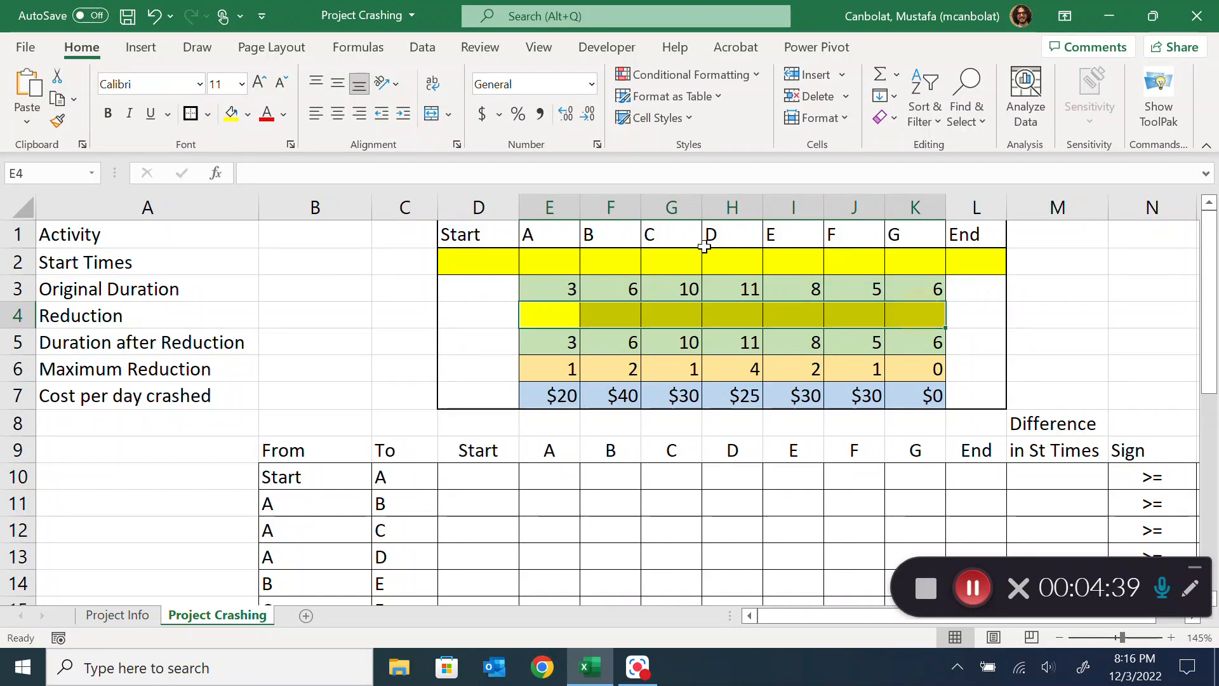
drag(470, 263, 959, 260)
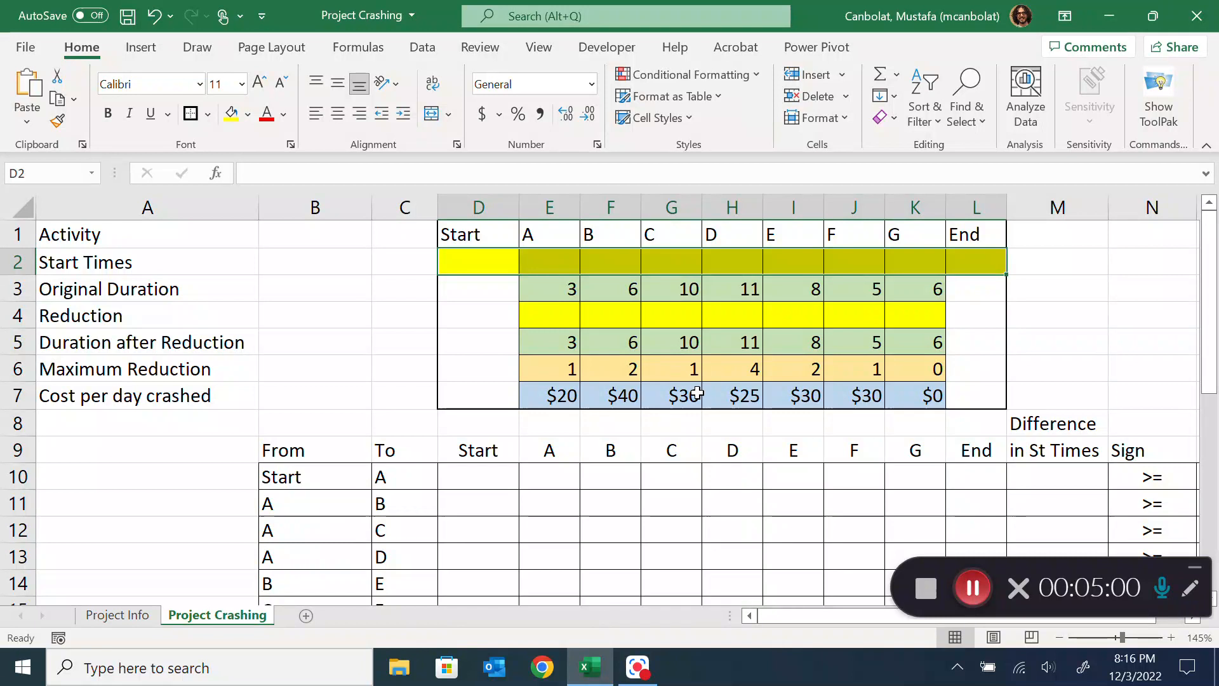
scroll(698, 395, down, 1)
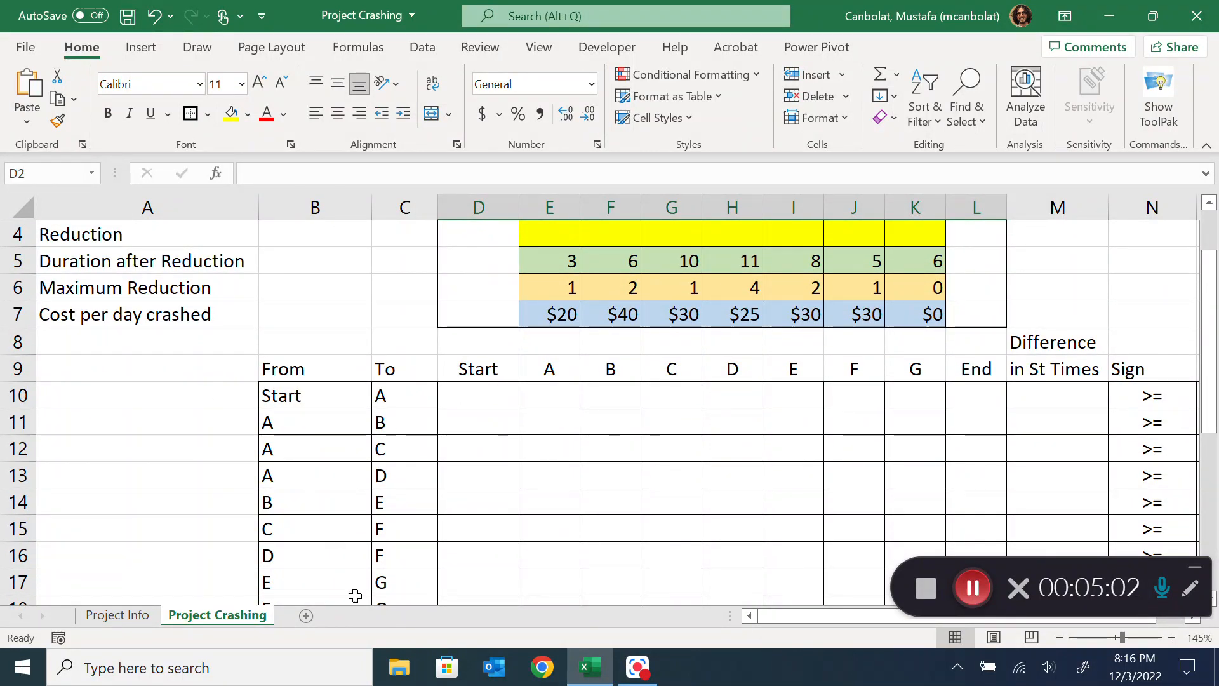
For the Start-to-A constraint on the Project Crashing sheet, enter -1 in D10 and 1 in E10 as trial coefficients
click(119, 619)
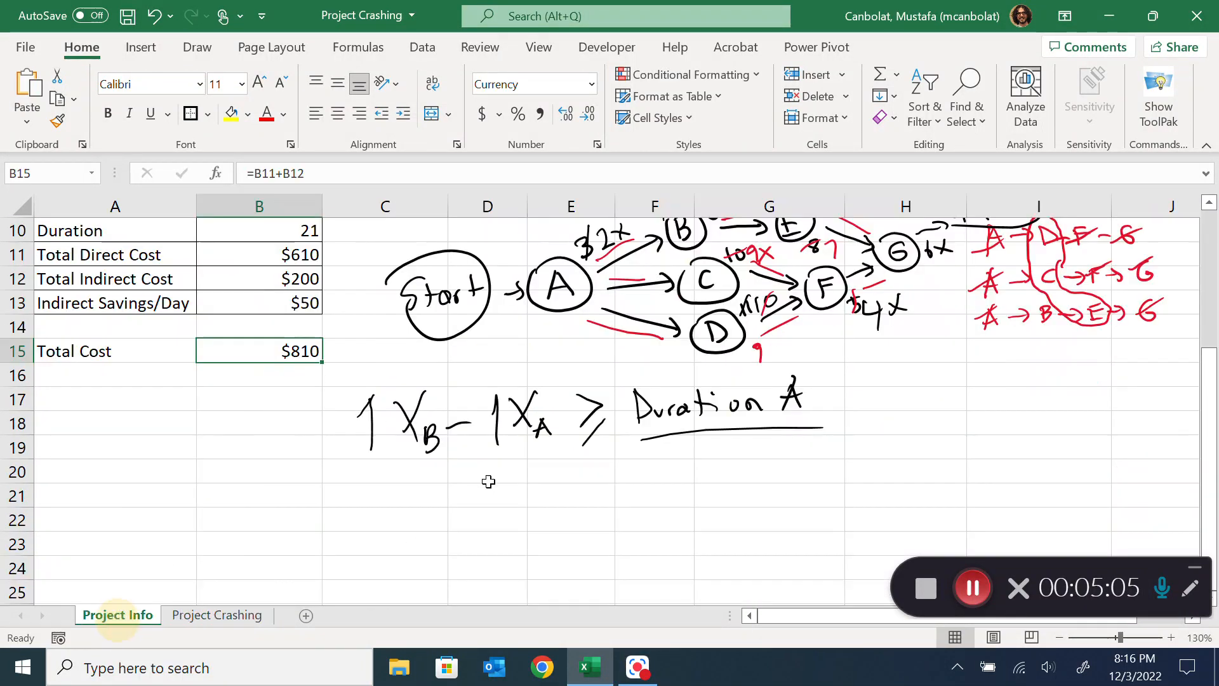
click(222, 616)
click(476, 395)
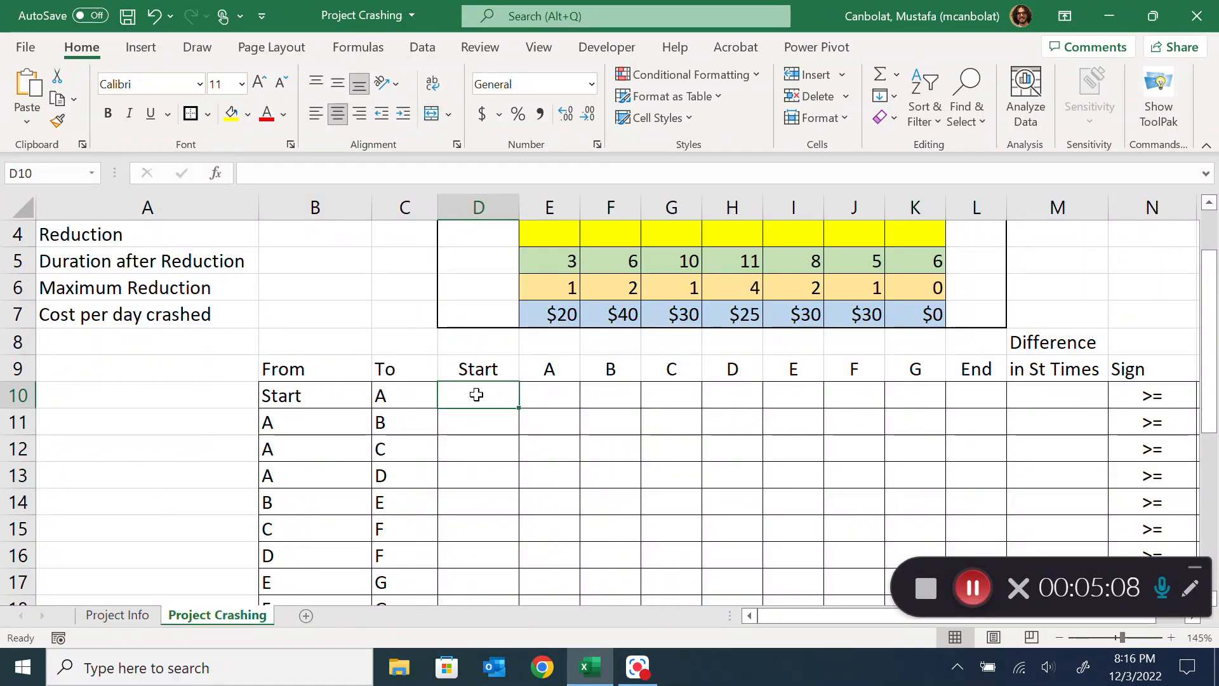
text(-1)
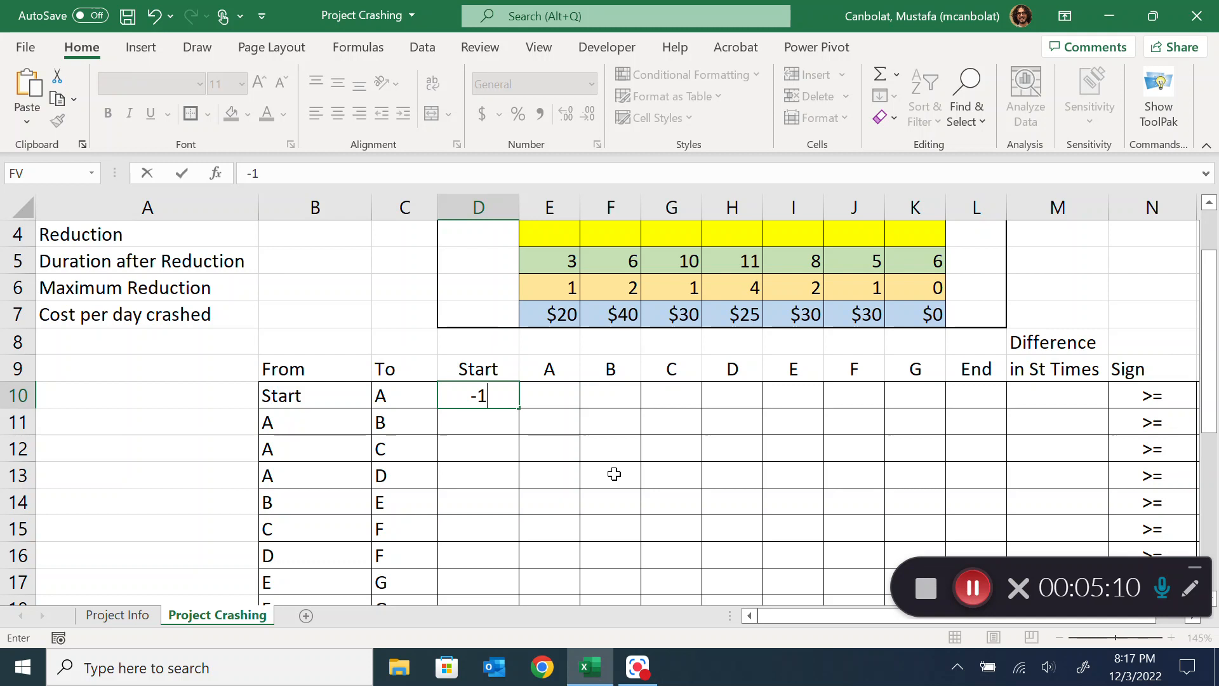
key(Tab)
text(1)
key(Tab)
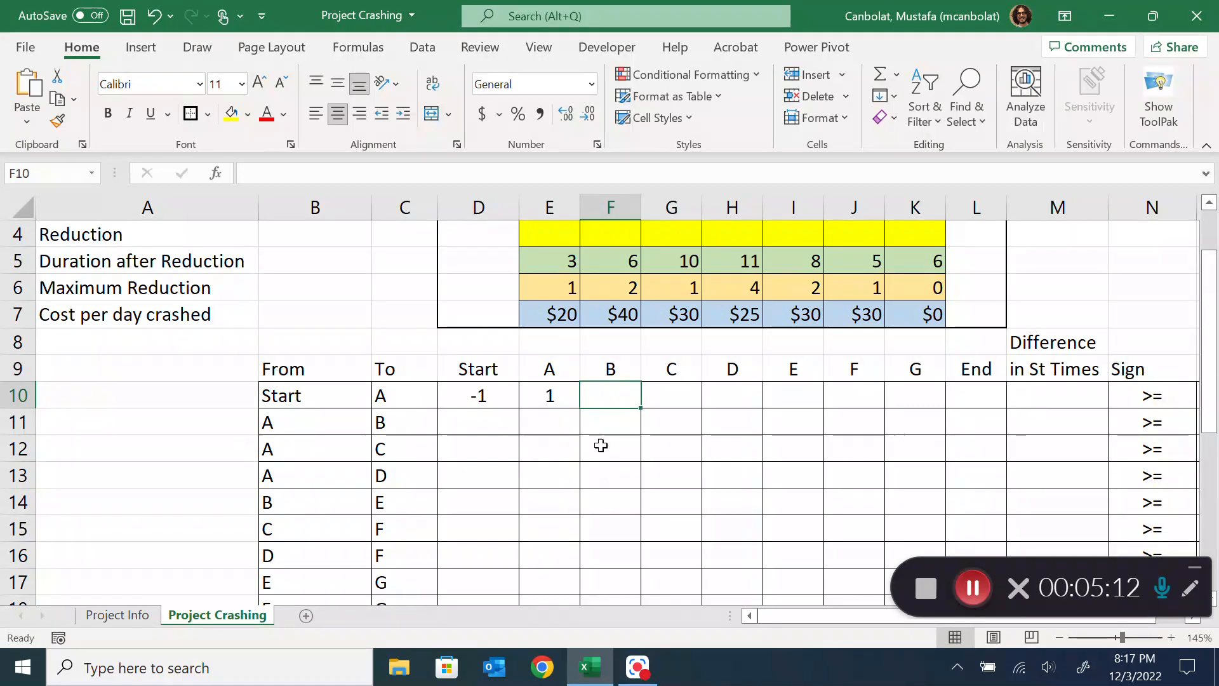
Compare the row 10 coefficients with Start Times cells D2 and E2 and the handwritten constraint on the Project Info sheet
click(549, 395)
scroll(533, 401, up, 1)
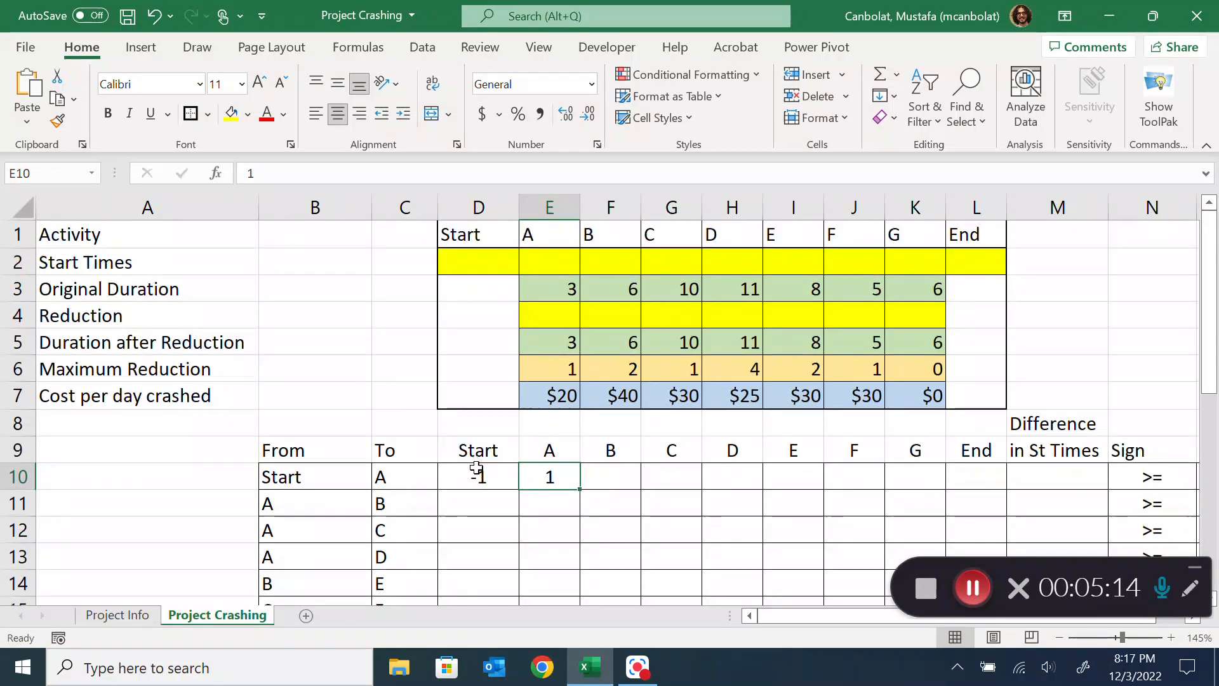
click(479, 475)
click(484, 260)
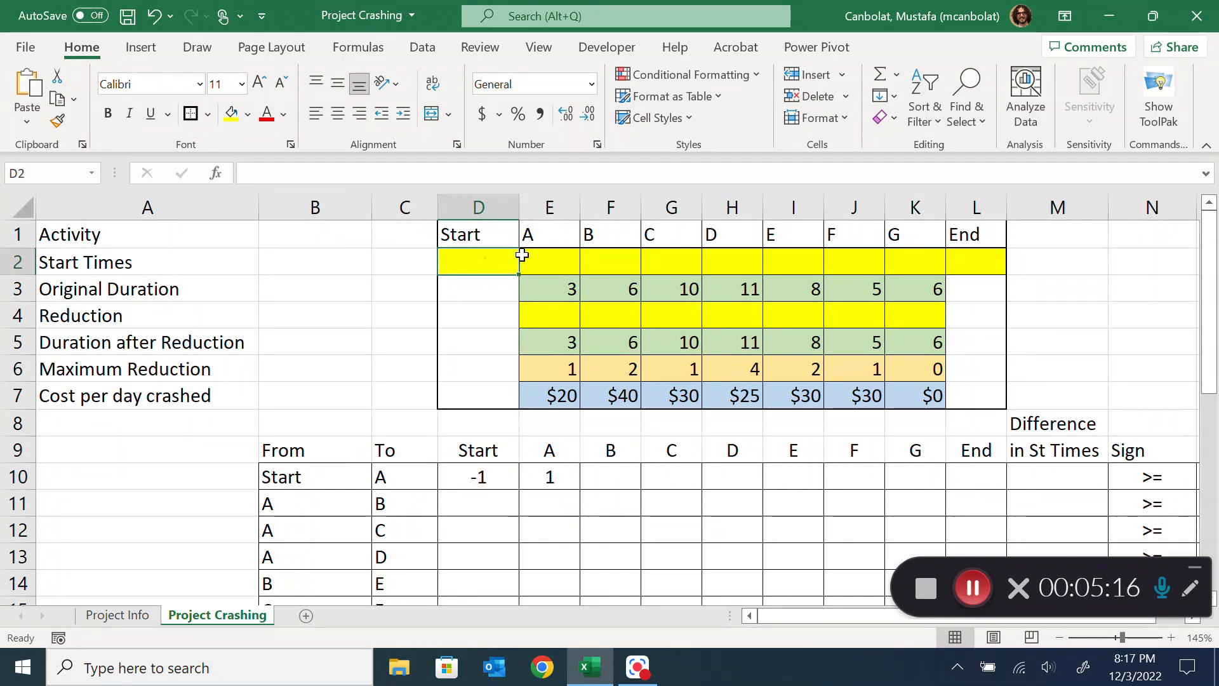
key(Tab)
click(132, 616)
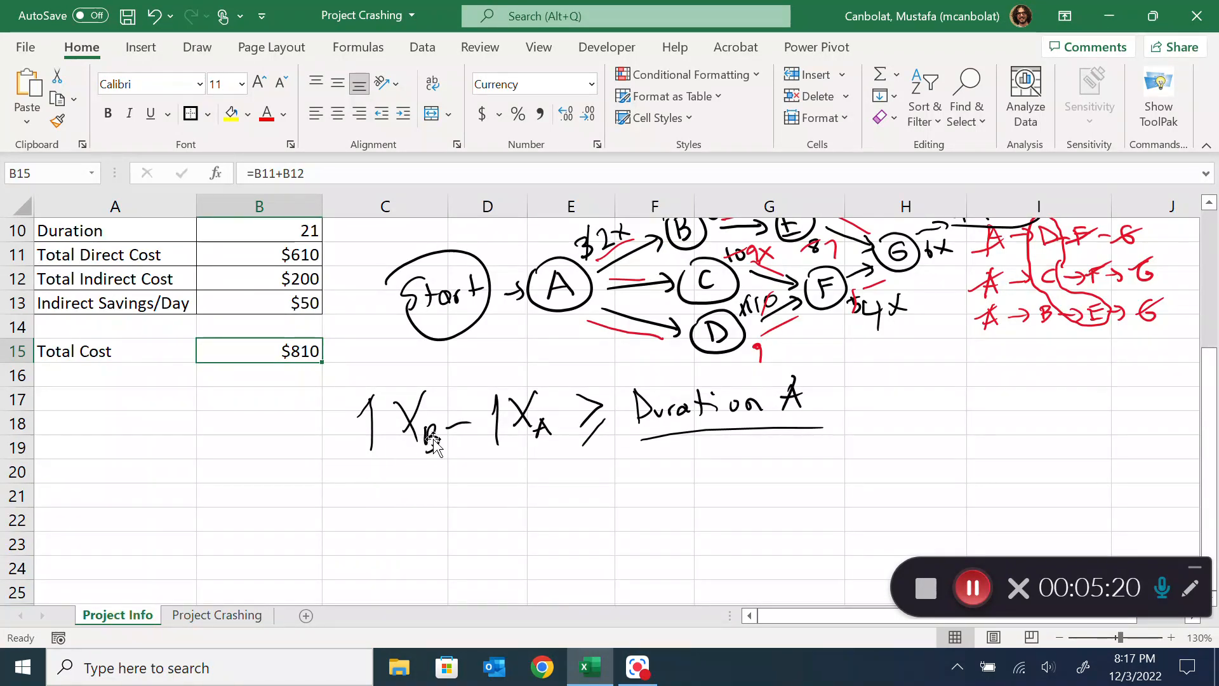
click(185, 616)
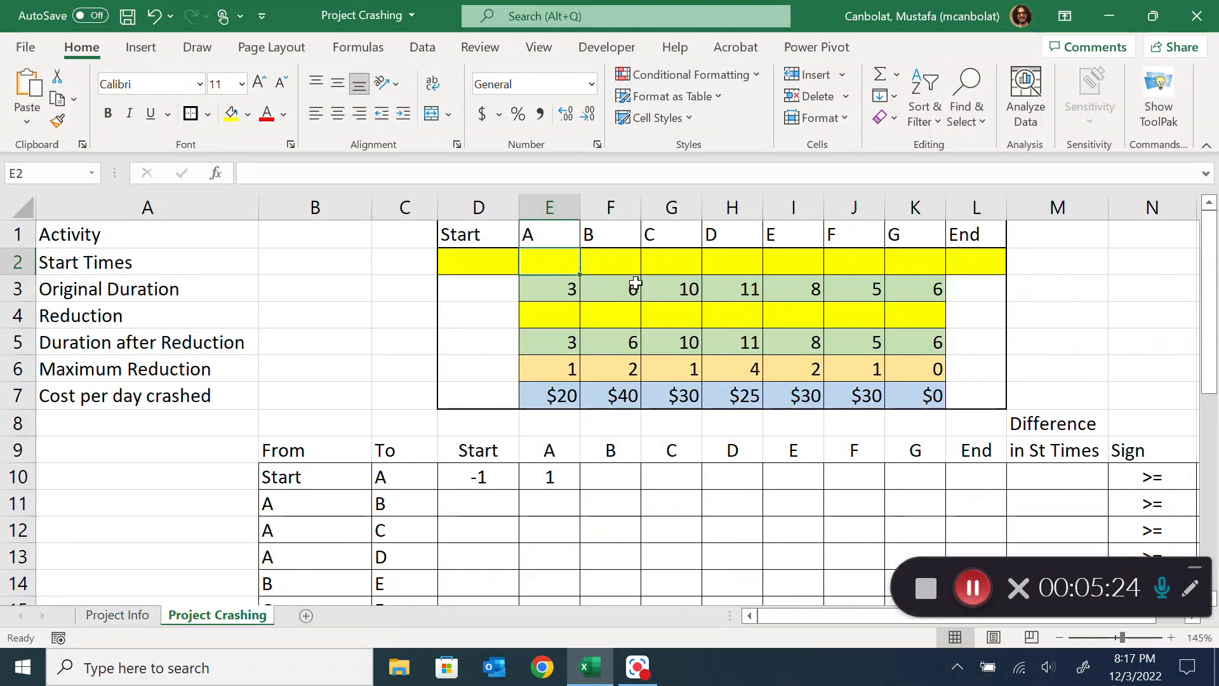
Enter -1 in E11 and 1 in F11 for the A-to-B constraint, and clear the trial coefficients in D10:F11
click(560, 505)
text(-1)
key(Tab)
text(1)
key(Tab)
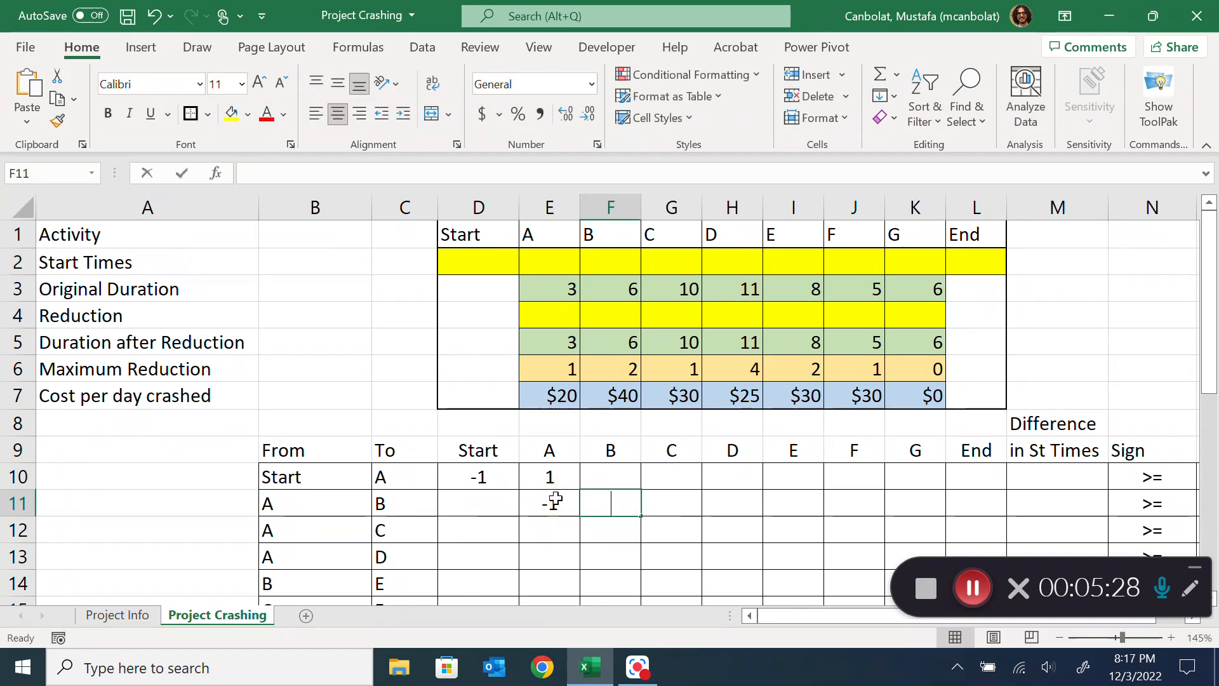
key(Down)
drag(472, 478, 602, 508)
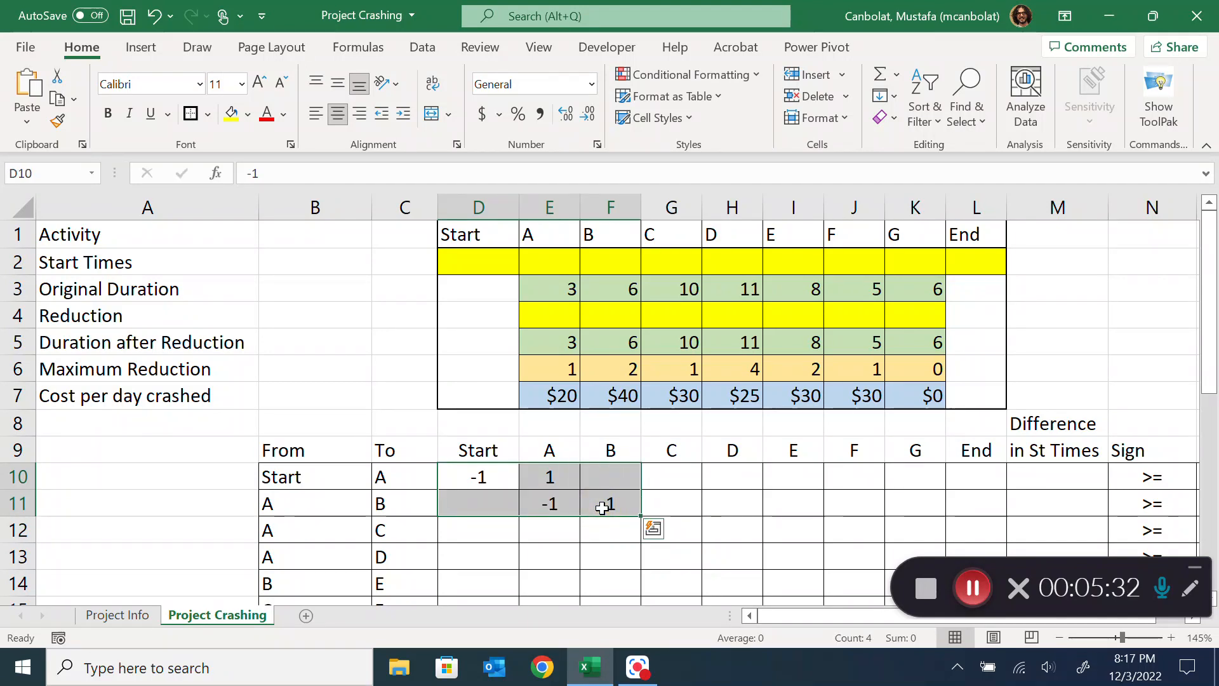
key(Delete)
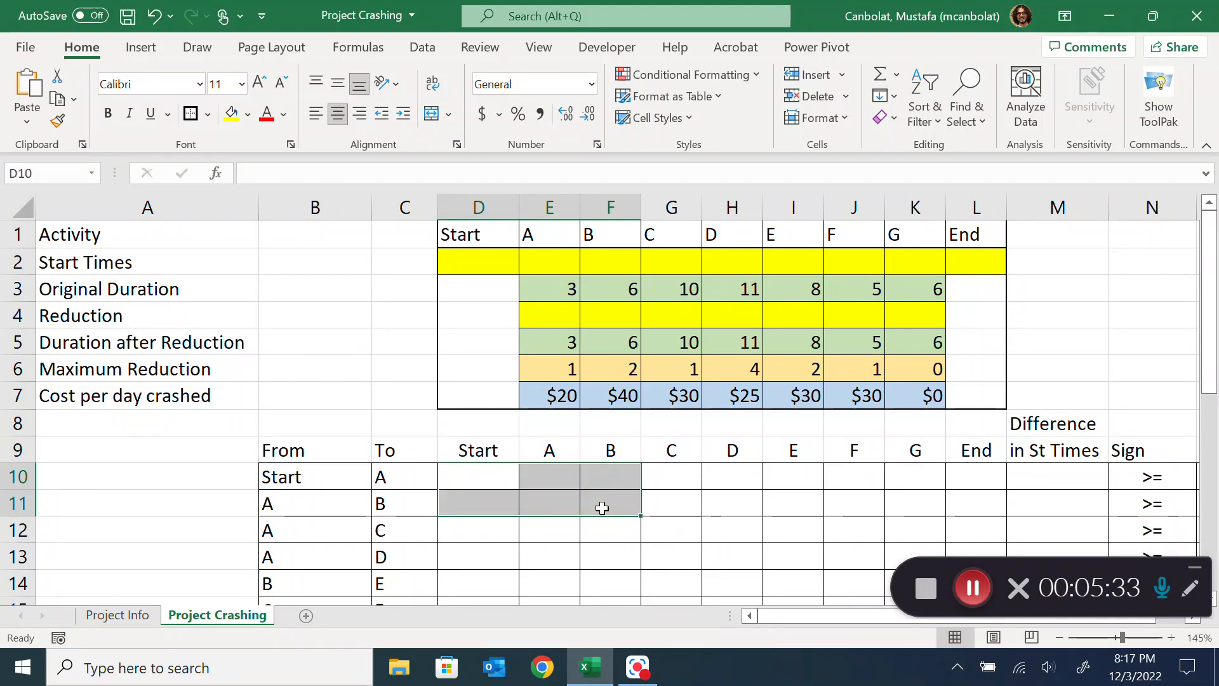
Begin an IF formula in D10 that returns -1 when From cell B10 equals the Start header D9
click(482, 470)
text(=IF()
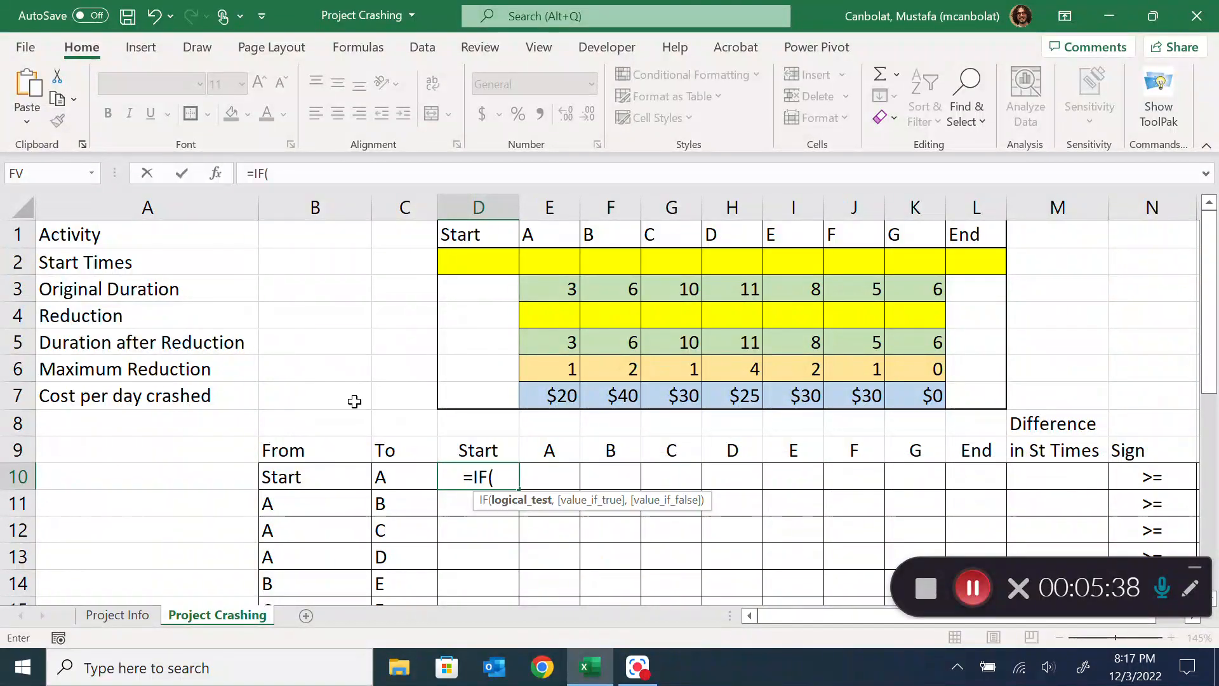
click(312, 481)
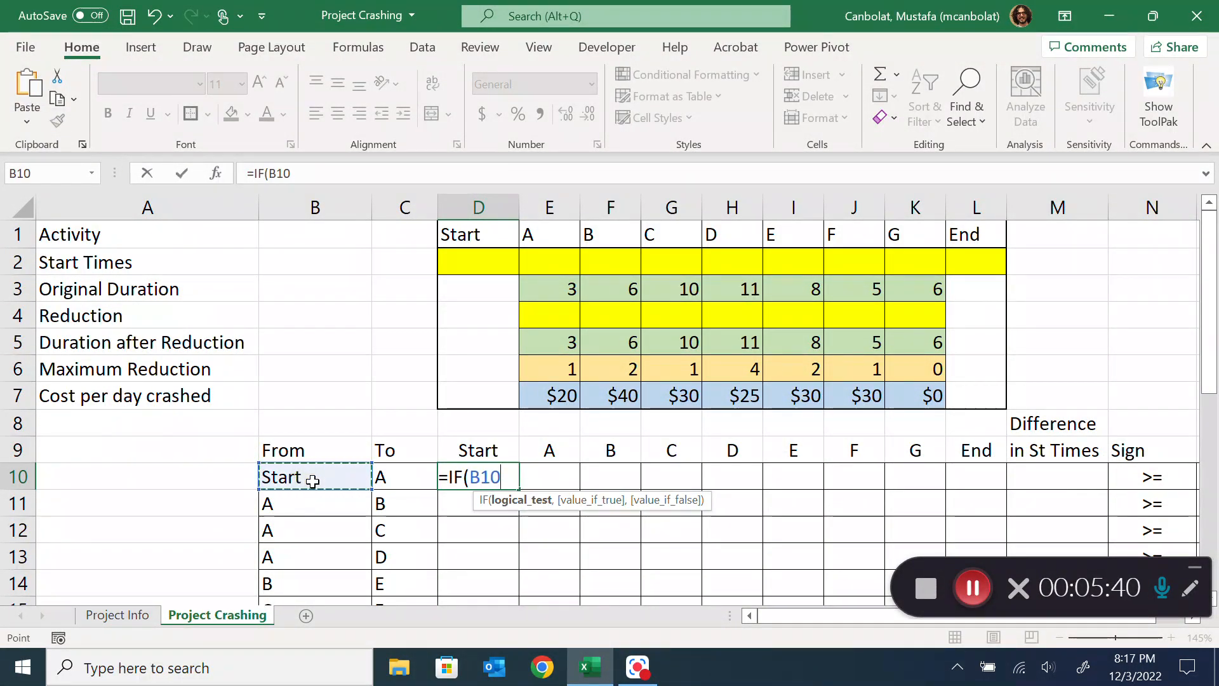
text(=)
click(486, 449)
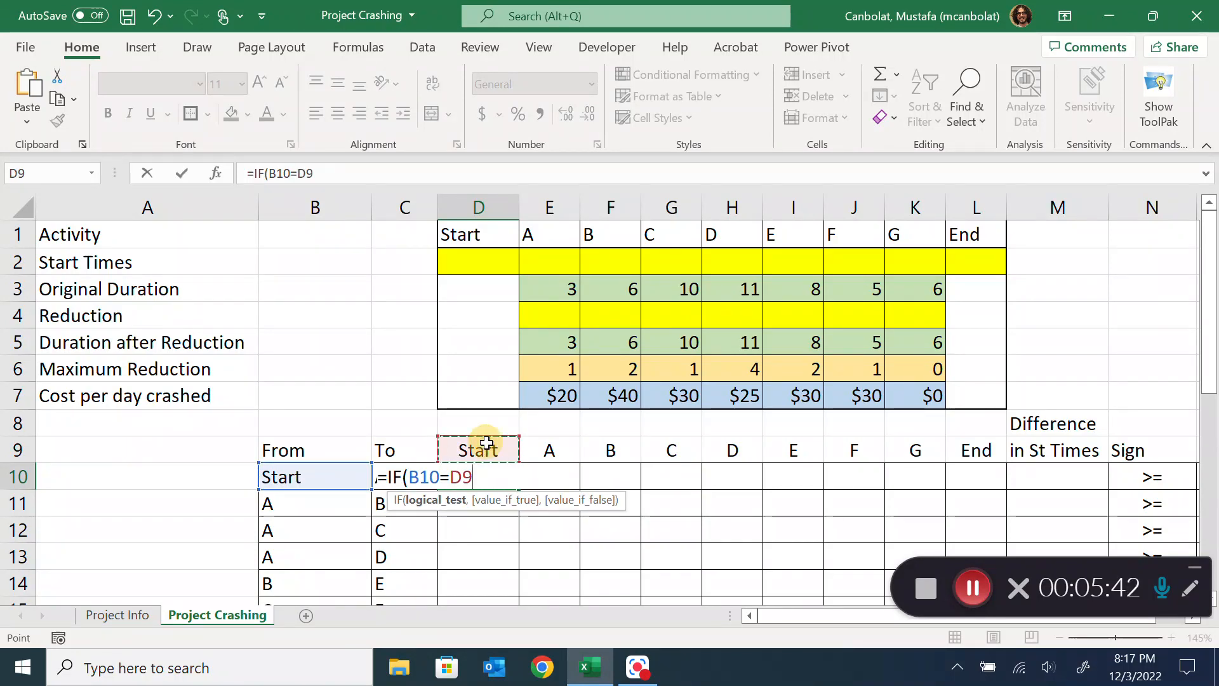
text(,-1)
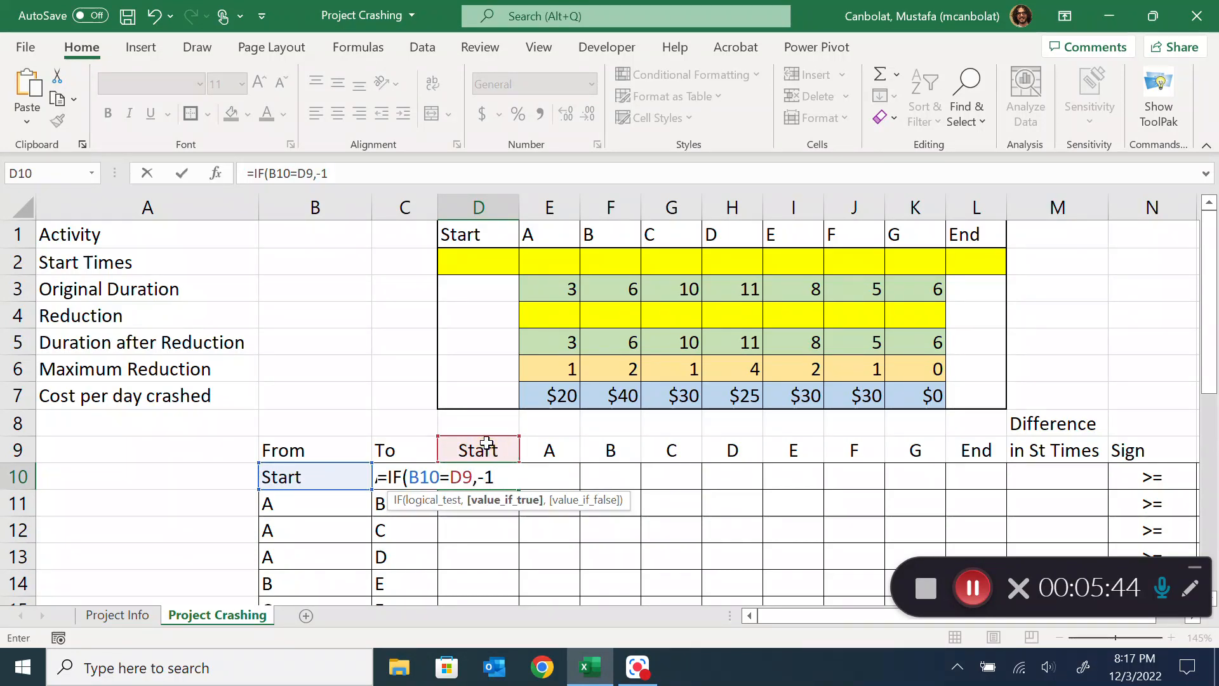
text(,)
text(IF()
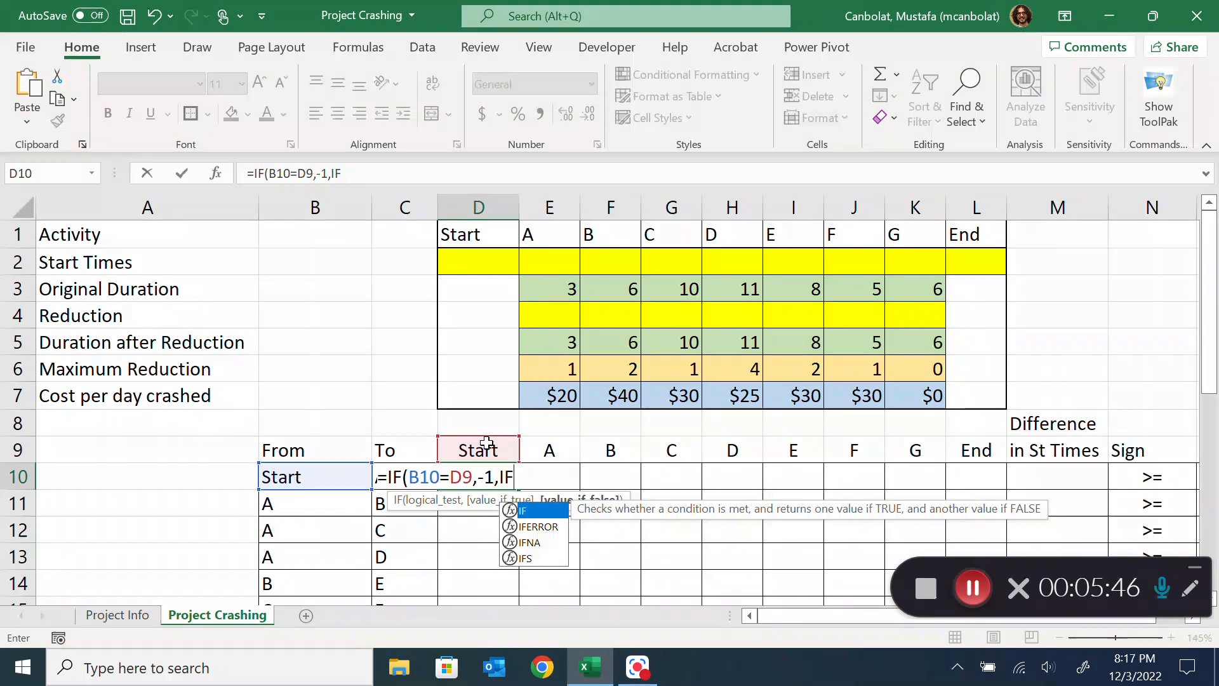
Complete D10's formula with a nested IF(C10=D9,1,"") as the value if false
key(Left)
text(=)
click(486, 443)
text(,1,"")))
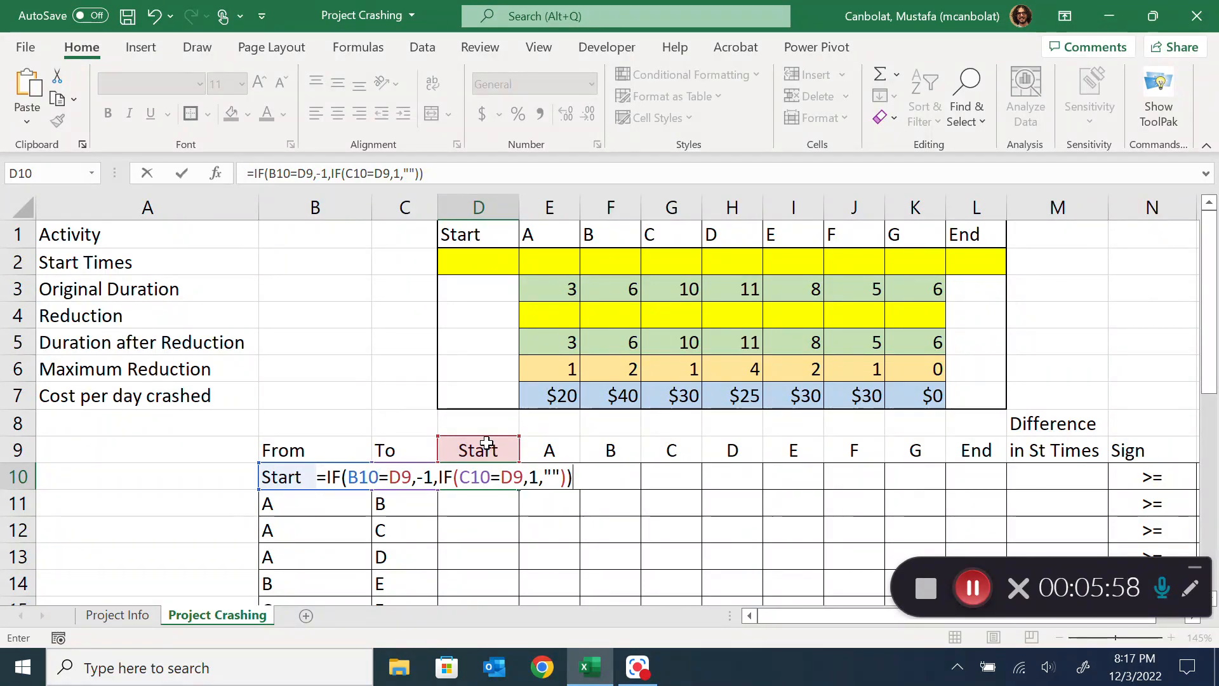
key(Return)
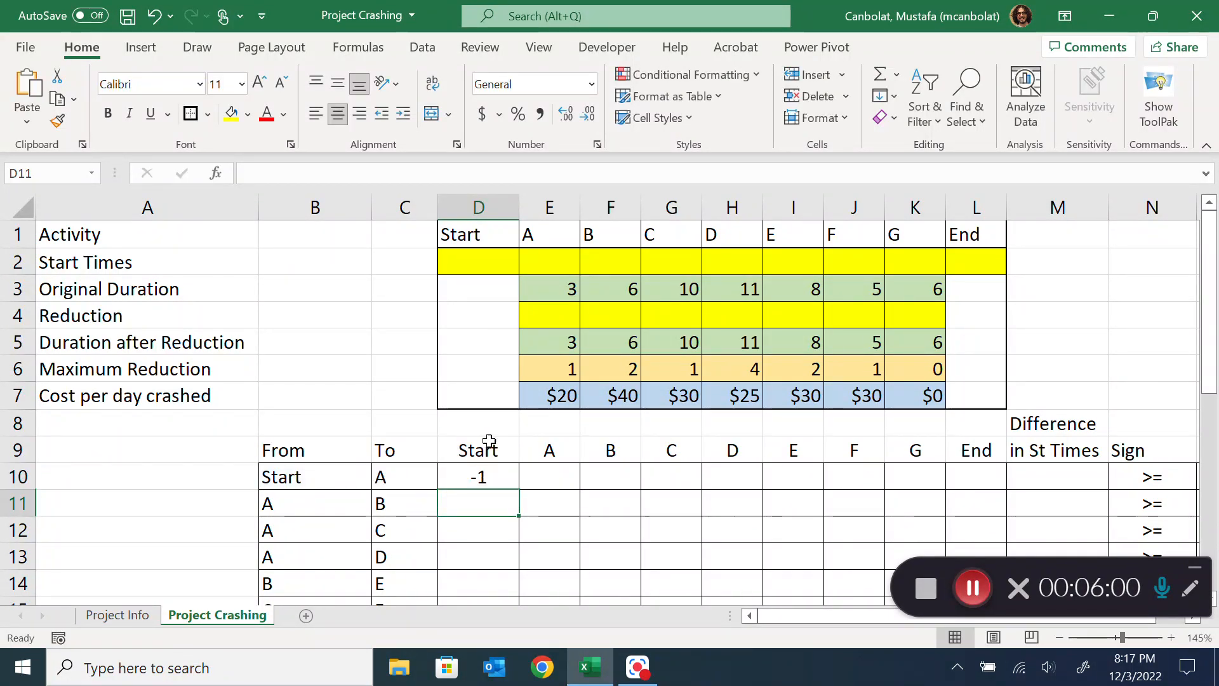
Edit D10's formula to lock the From and To columns, changing the references to $B10 and $C10
double_click(479, 477)
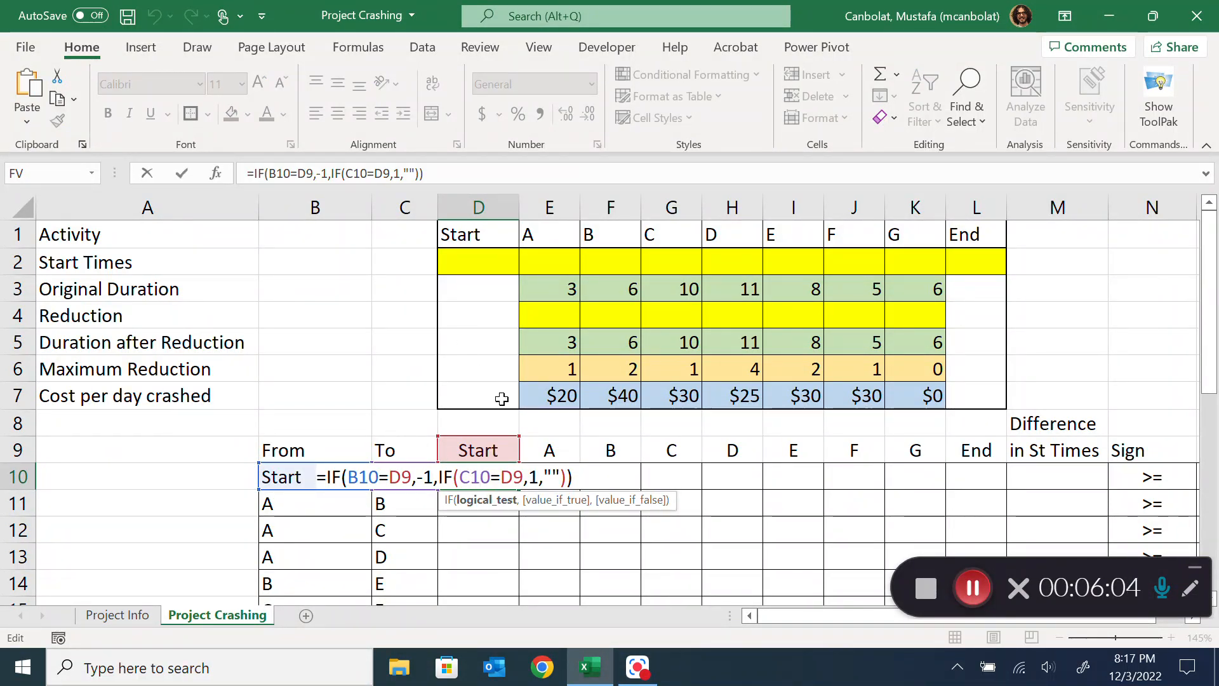
scroll(478, 449, down, 1)
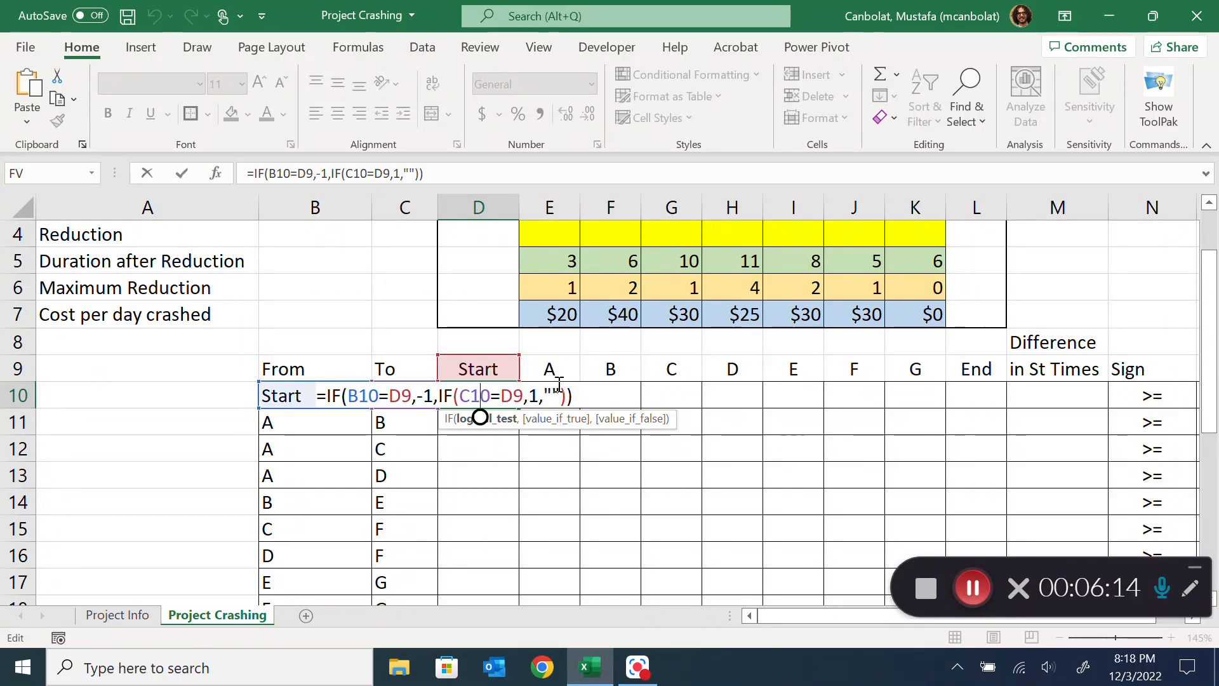
click(353, 397)
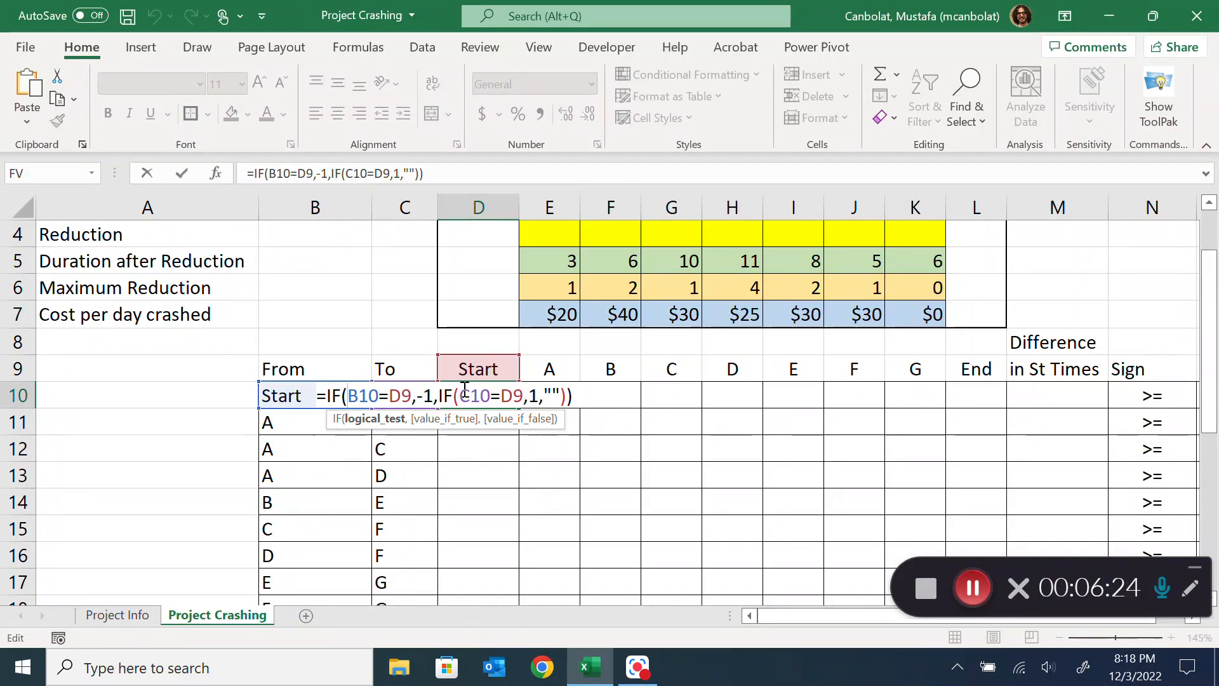
key(F4)
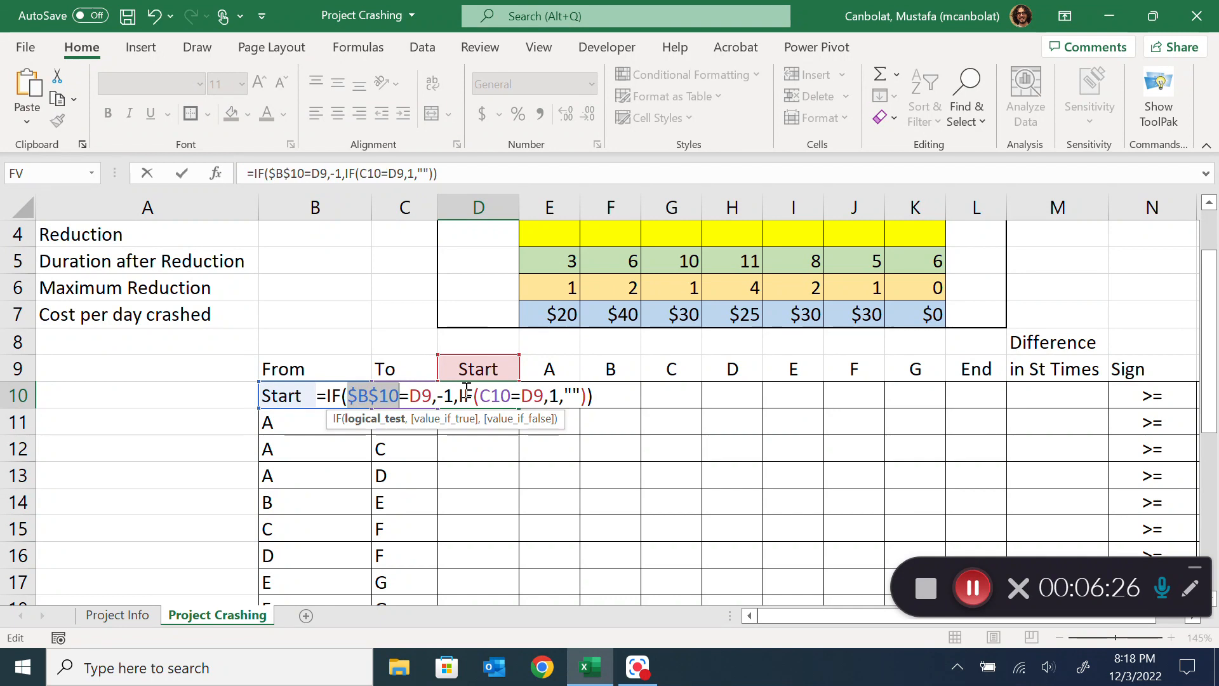
key(F4)
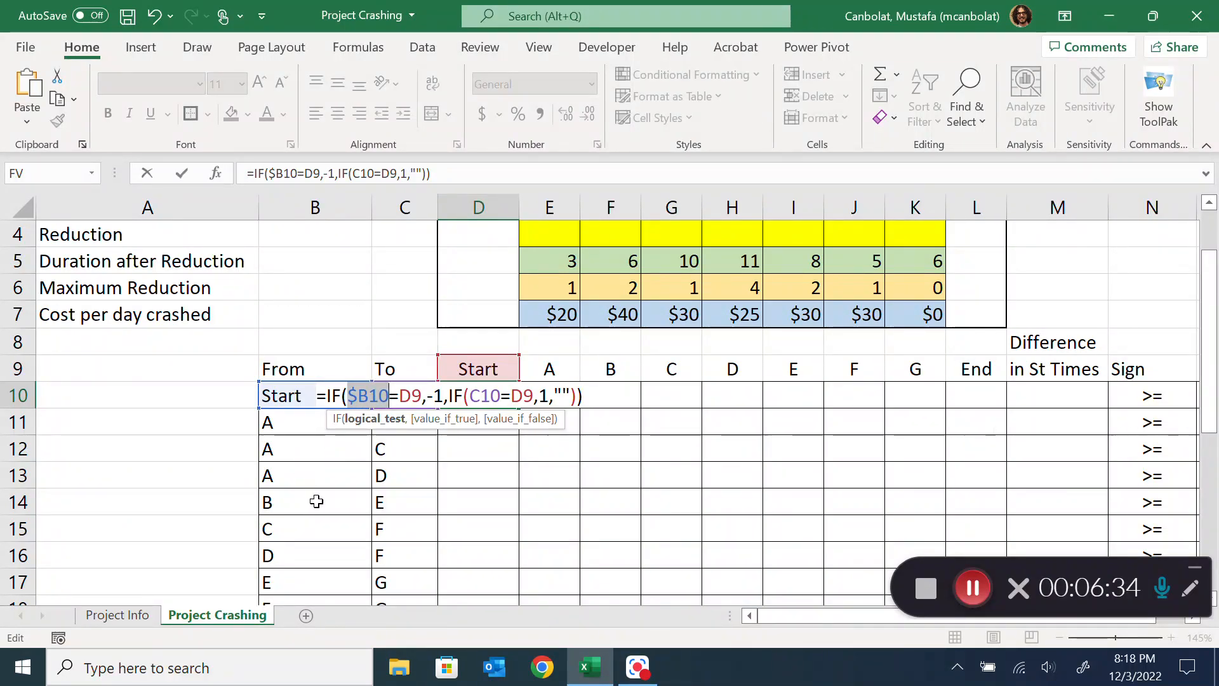
click(481, 395)
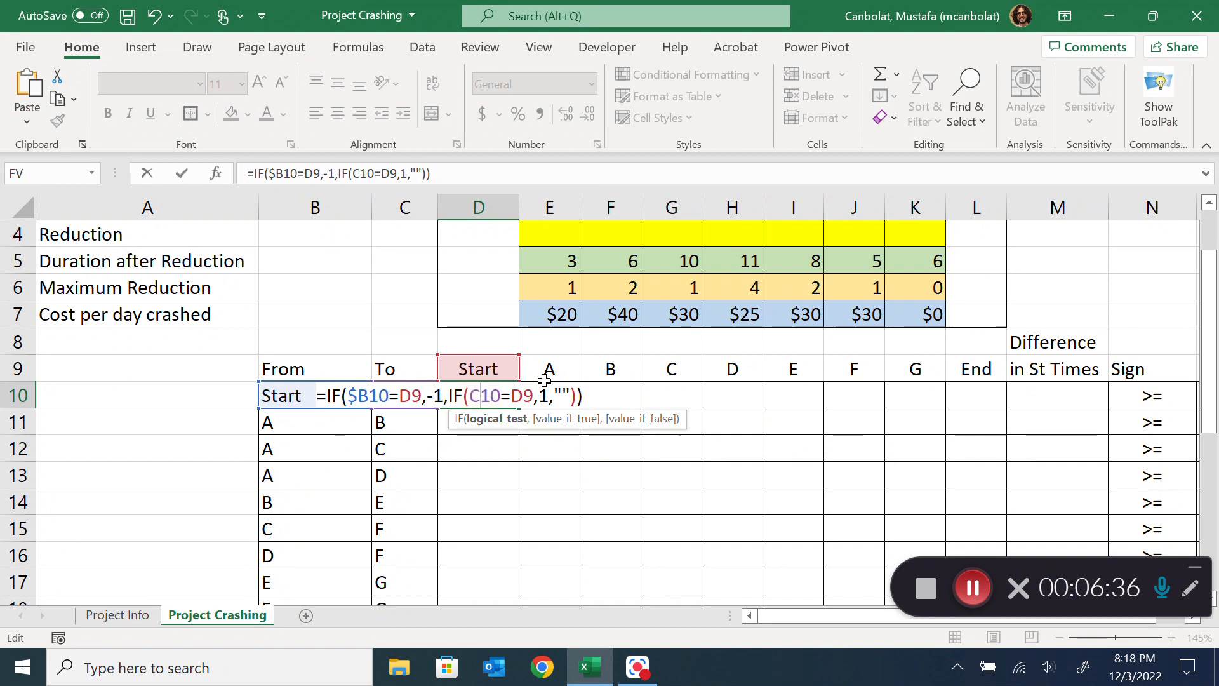
key(F4)
key(F4)
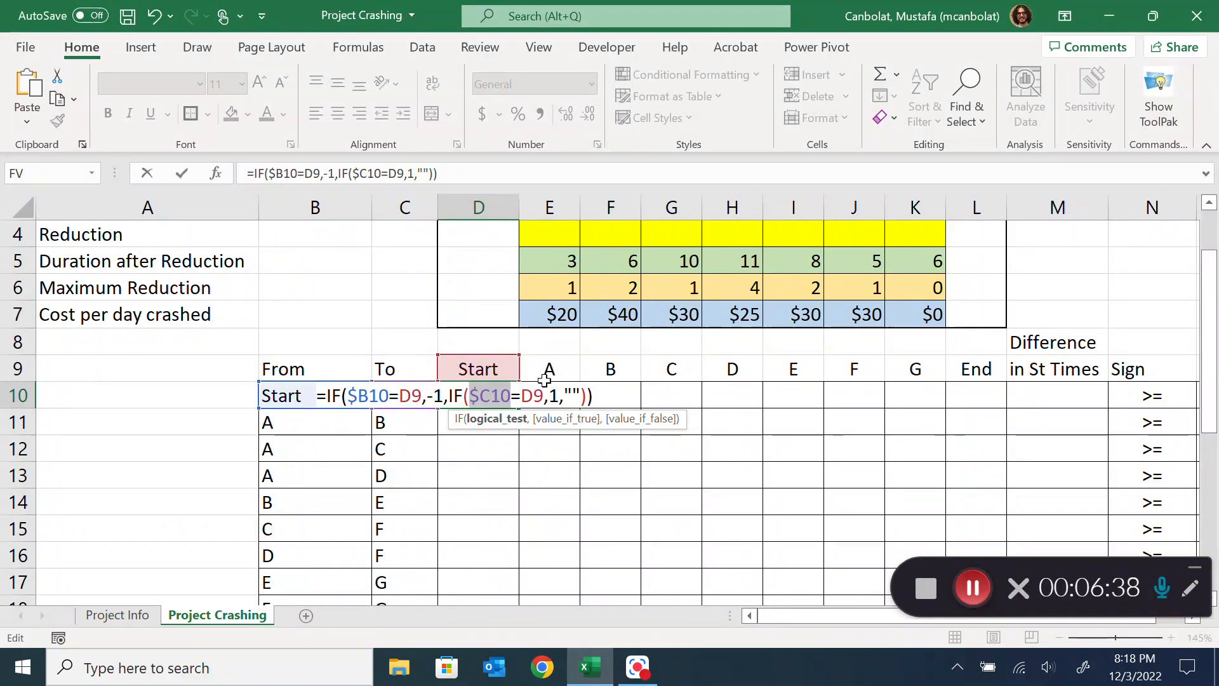
Lock the header row in both D9 references, making the formula =IF($B10=D$9,-1,IF($C10=D$9,1,""))
click(400, 395)
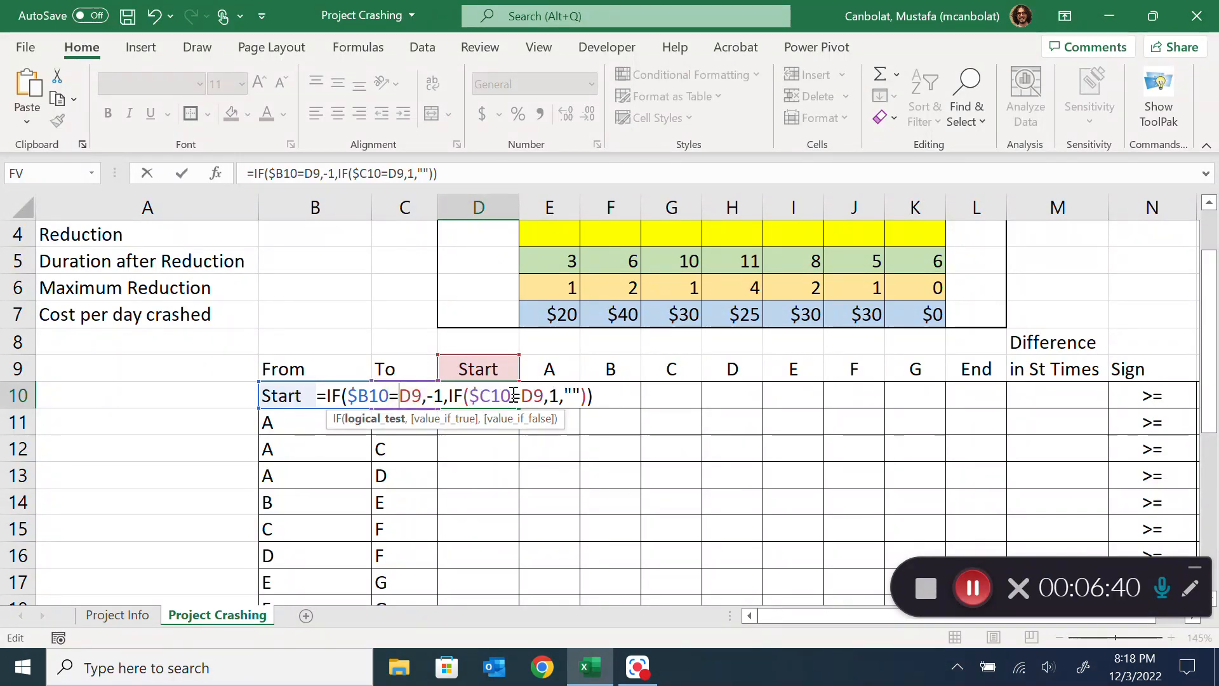
key(F4)
key(F4)
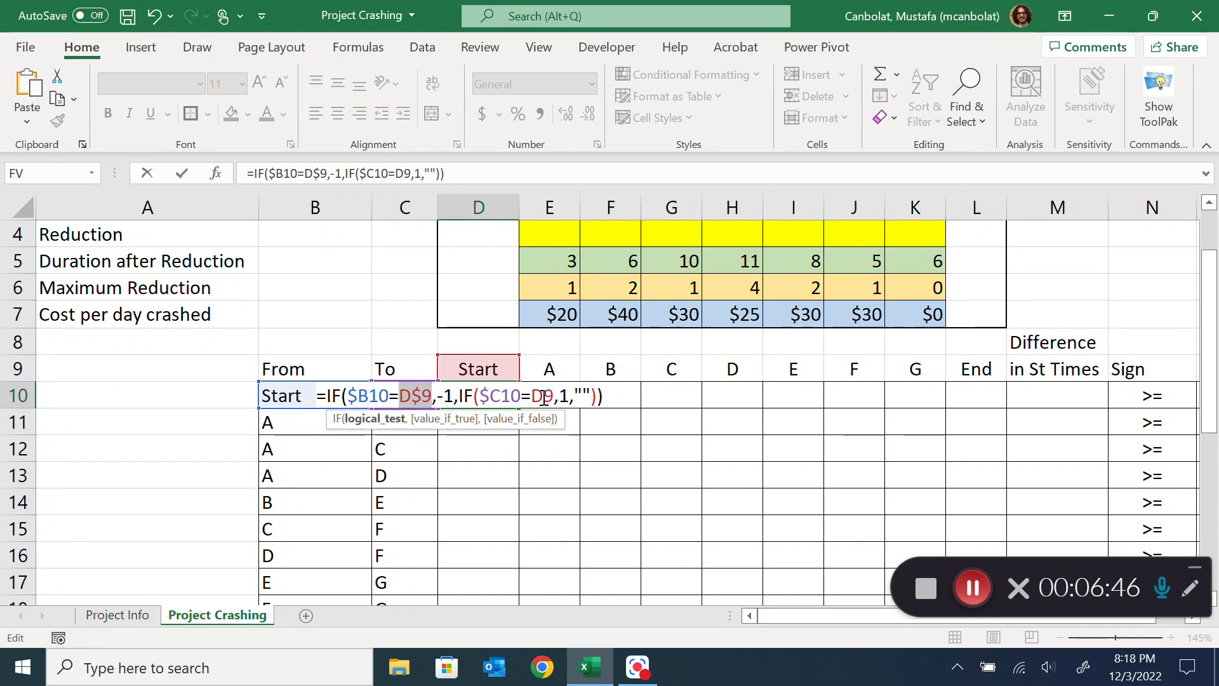
click(544, 398)
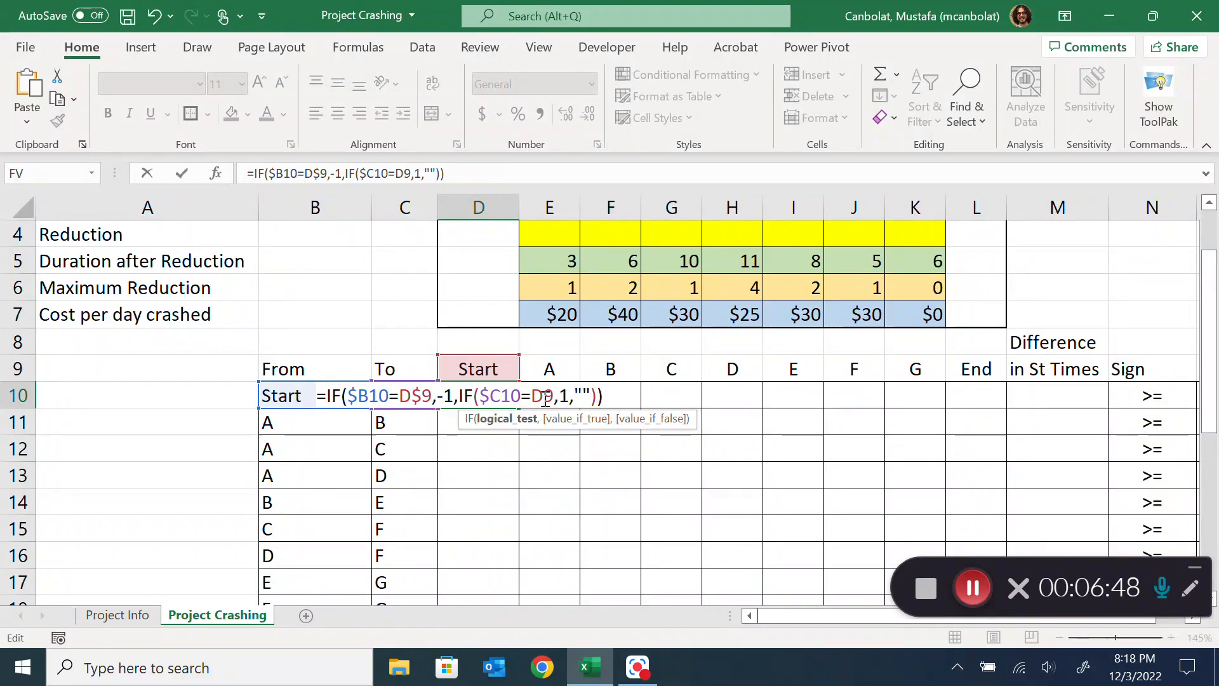
text($)
key(Return)
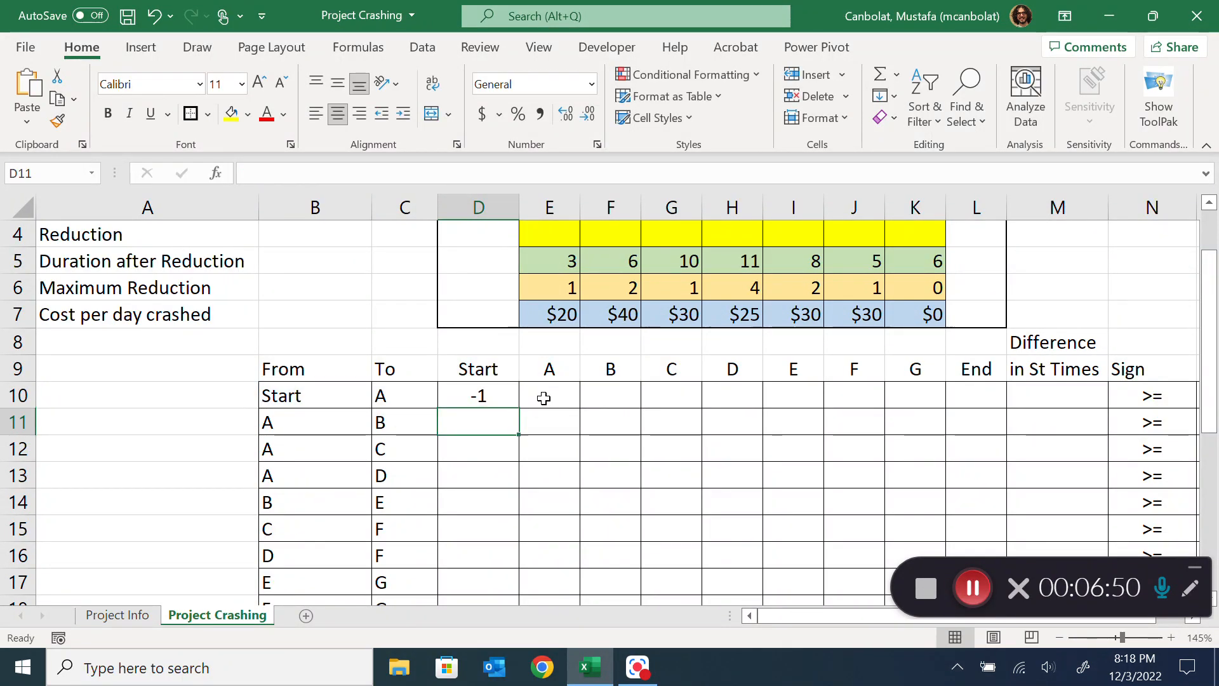
Check the references in D10's formula and fill it across the whole constraint table, D10:L19
click(496, 398)
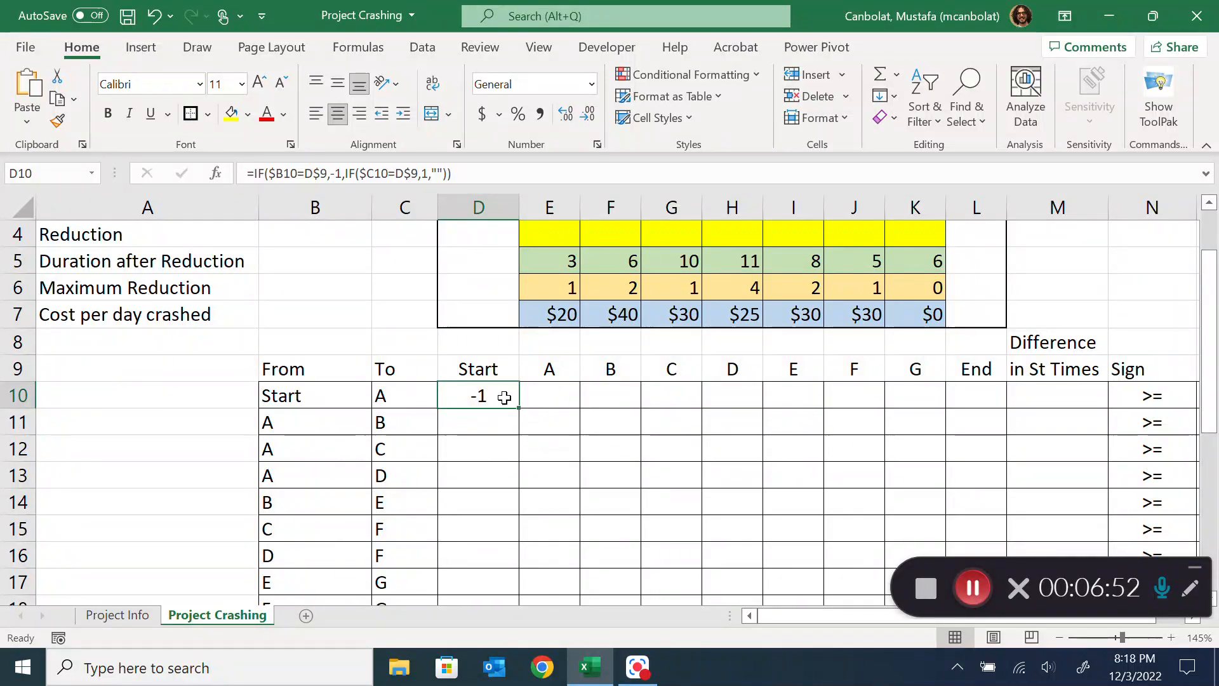
double_click(505, 397)
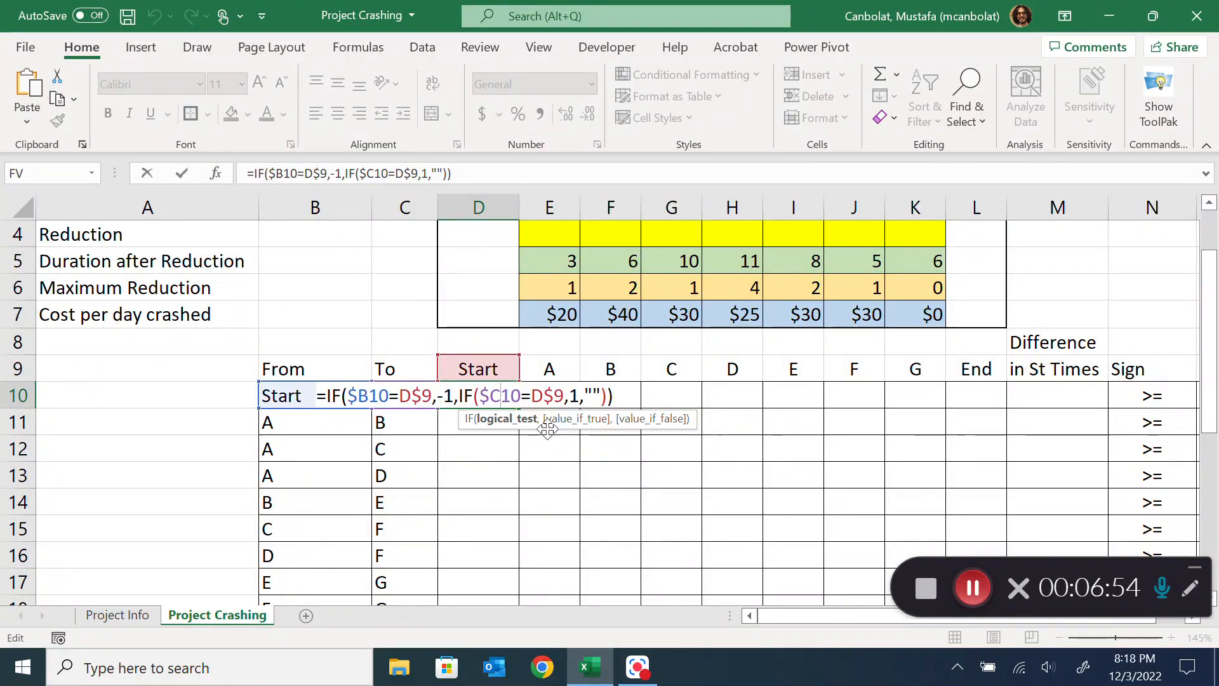
key(Escape)
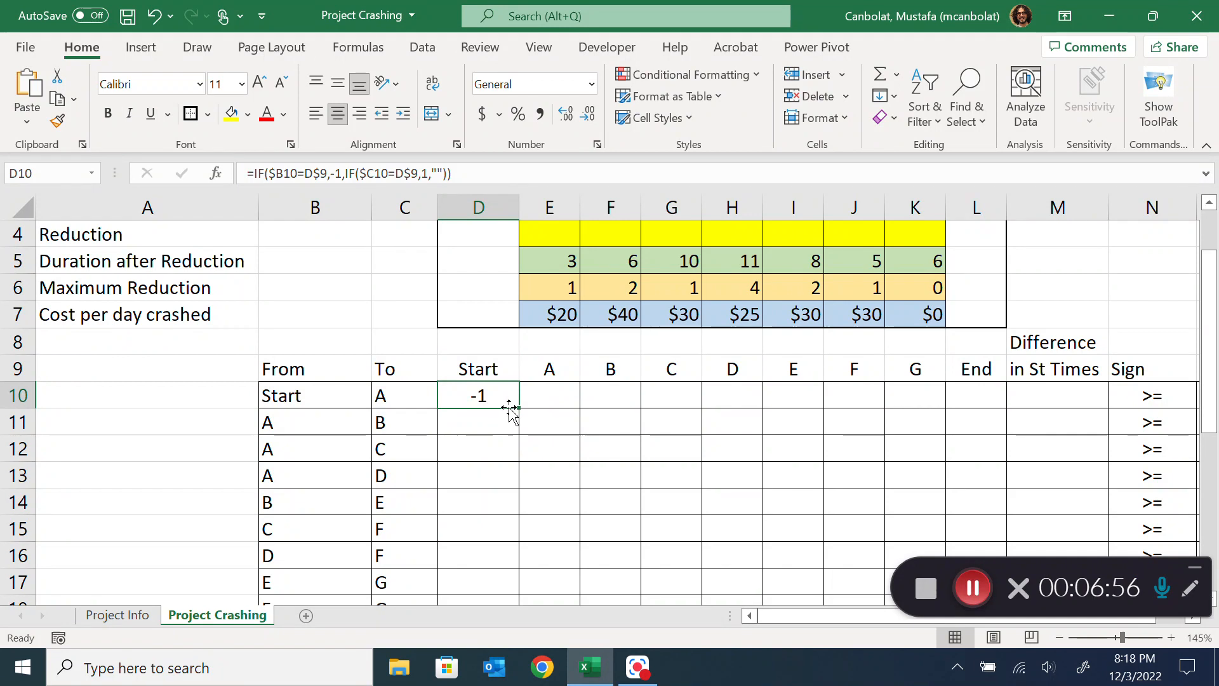
drag(521, 405, 957, 578)
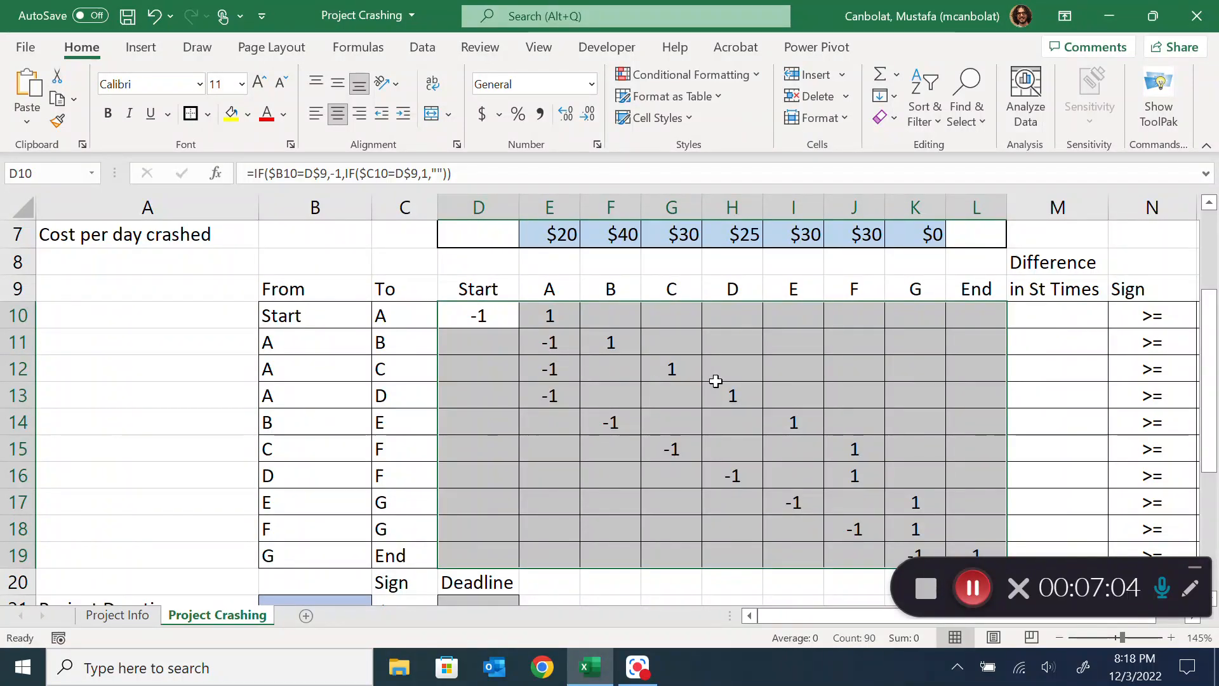
click(695, 398)
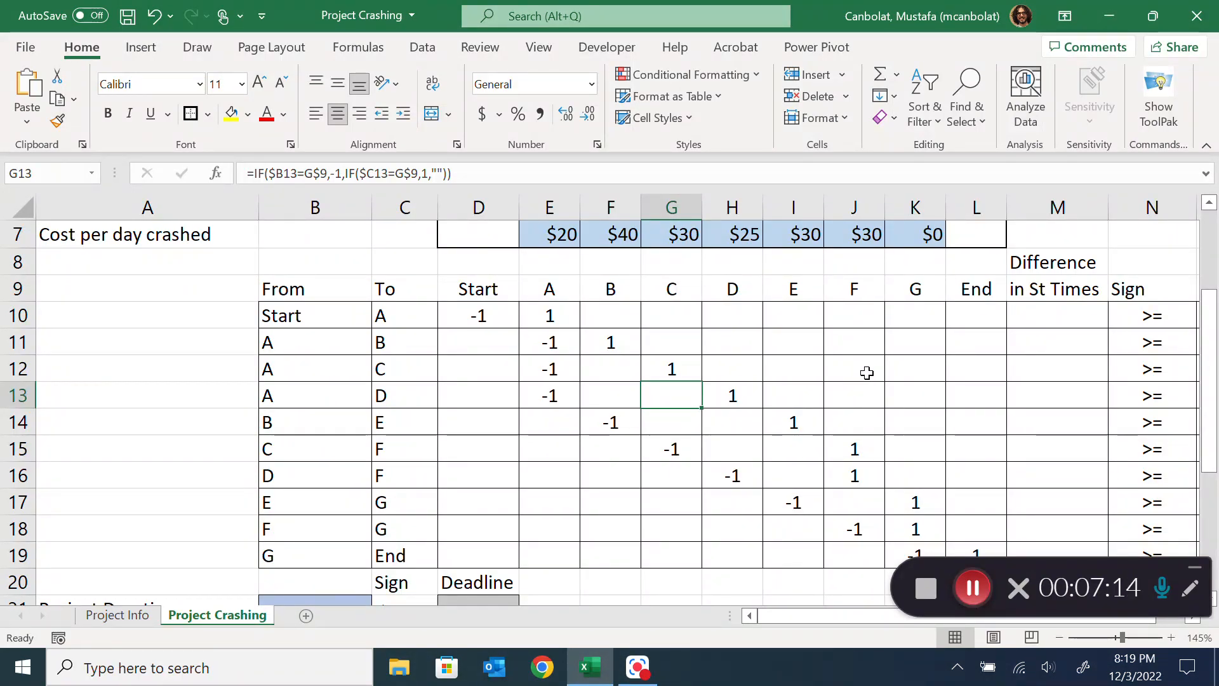
scroll(865, 370, up, 1)
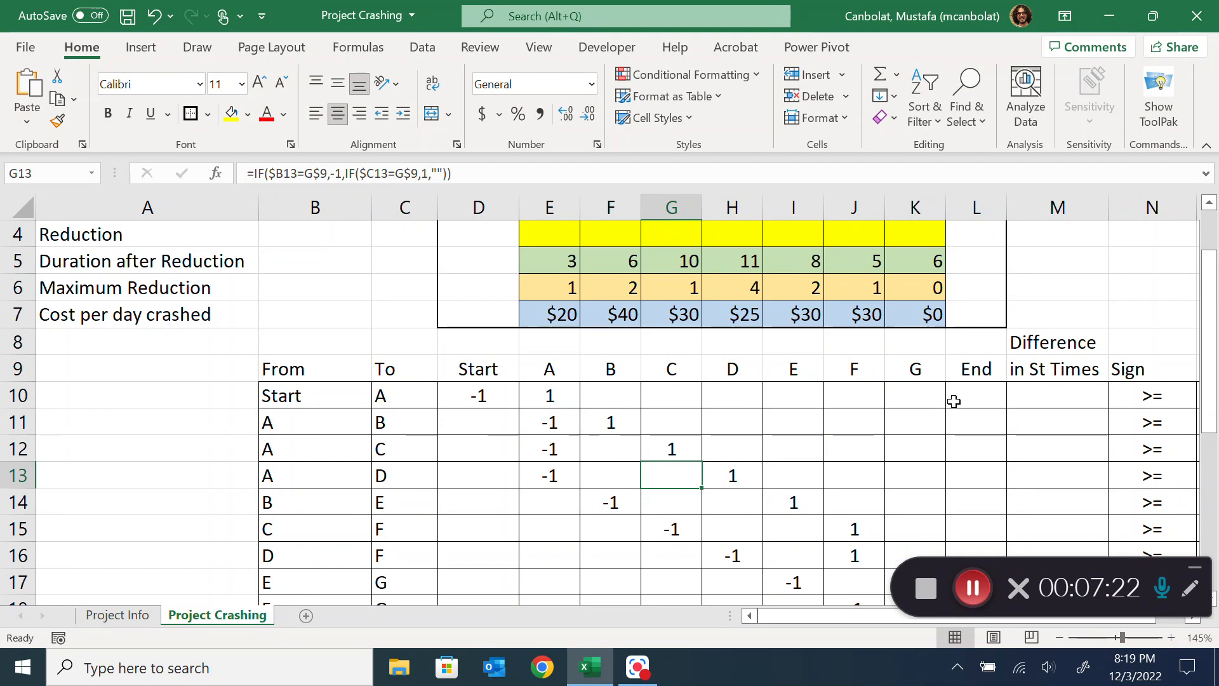
Start a SUMPRODUCT formula in M10 with the Start Times range as first array, row-locked as D$2:L$2
click(1042, 399)
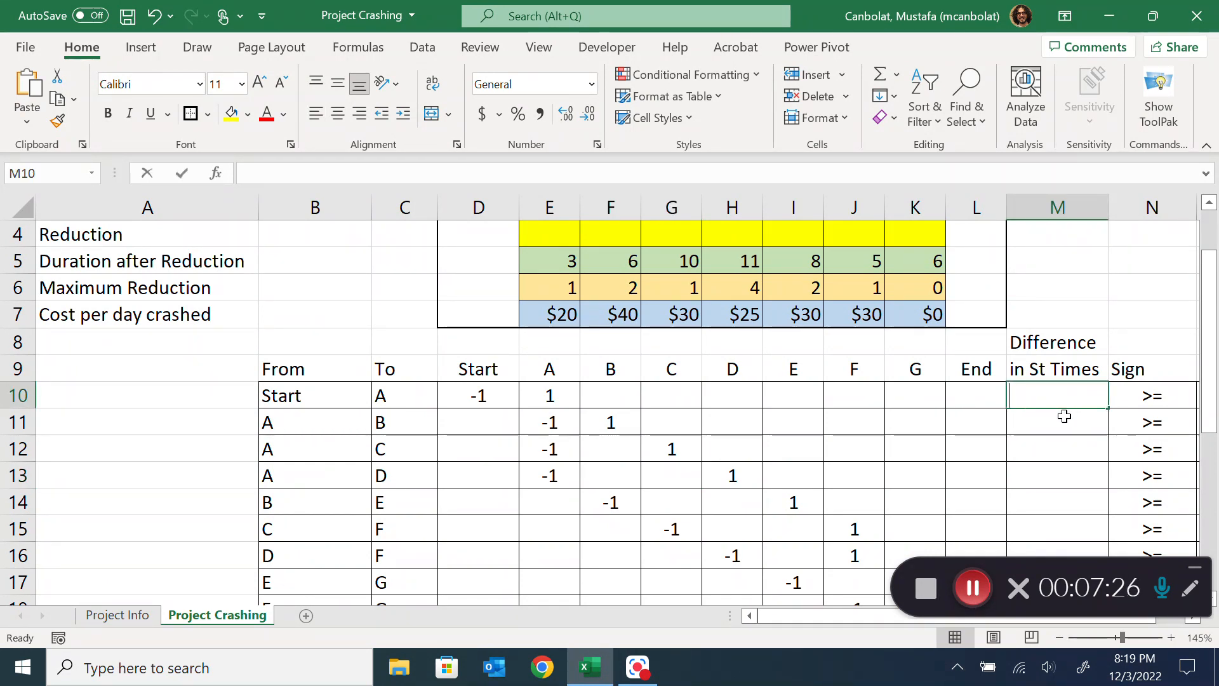
text(=SUMP)
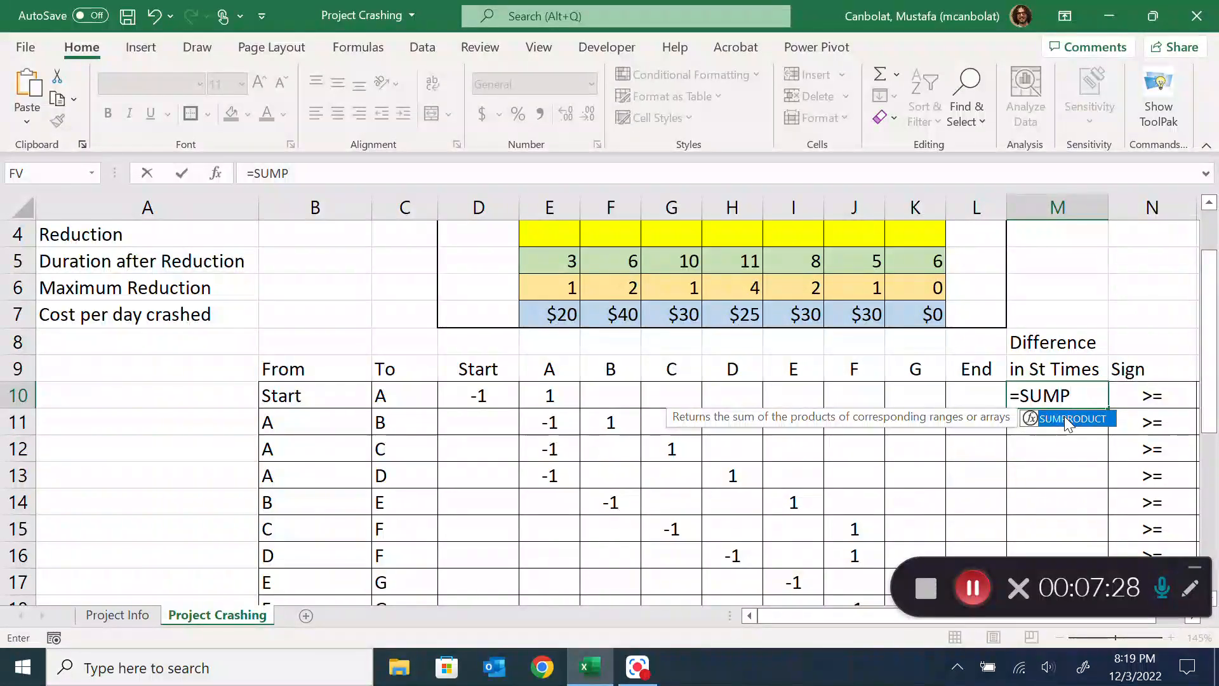
double_click(1069, 419)
scroll(741, 373, up, 1)
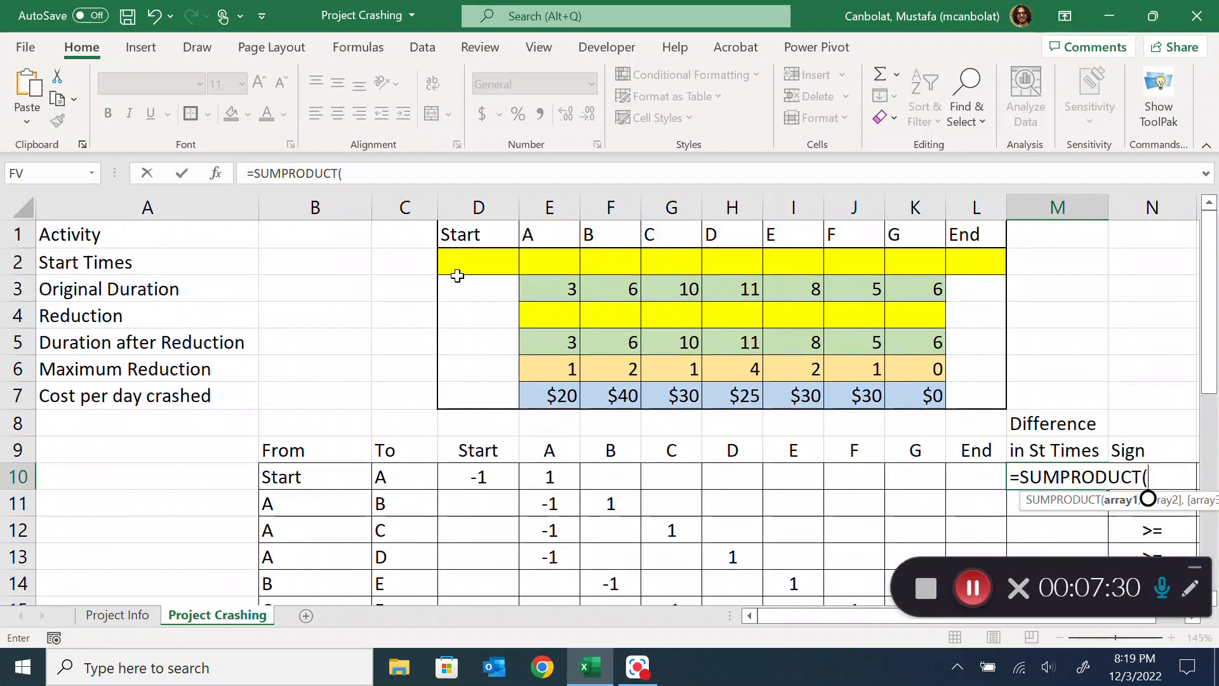
drag(457, 275, 978, 262)
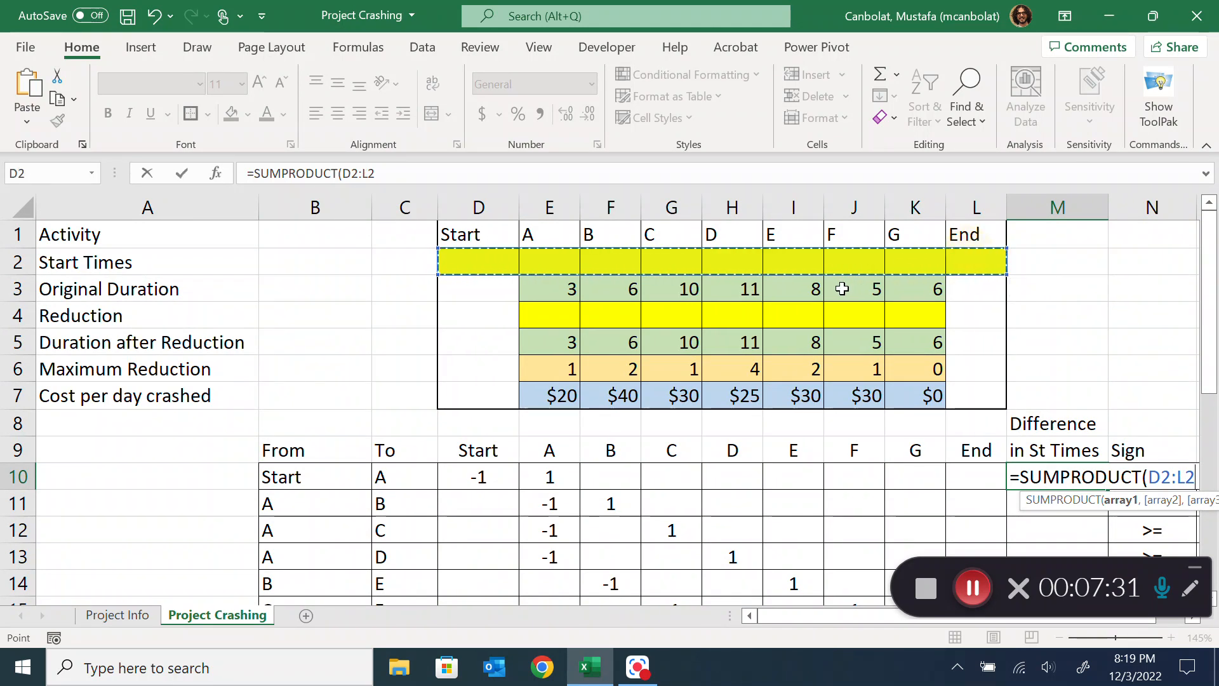
key(F4)
key(F4)
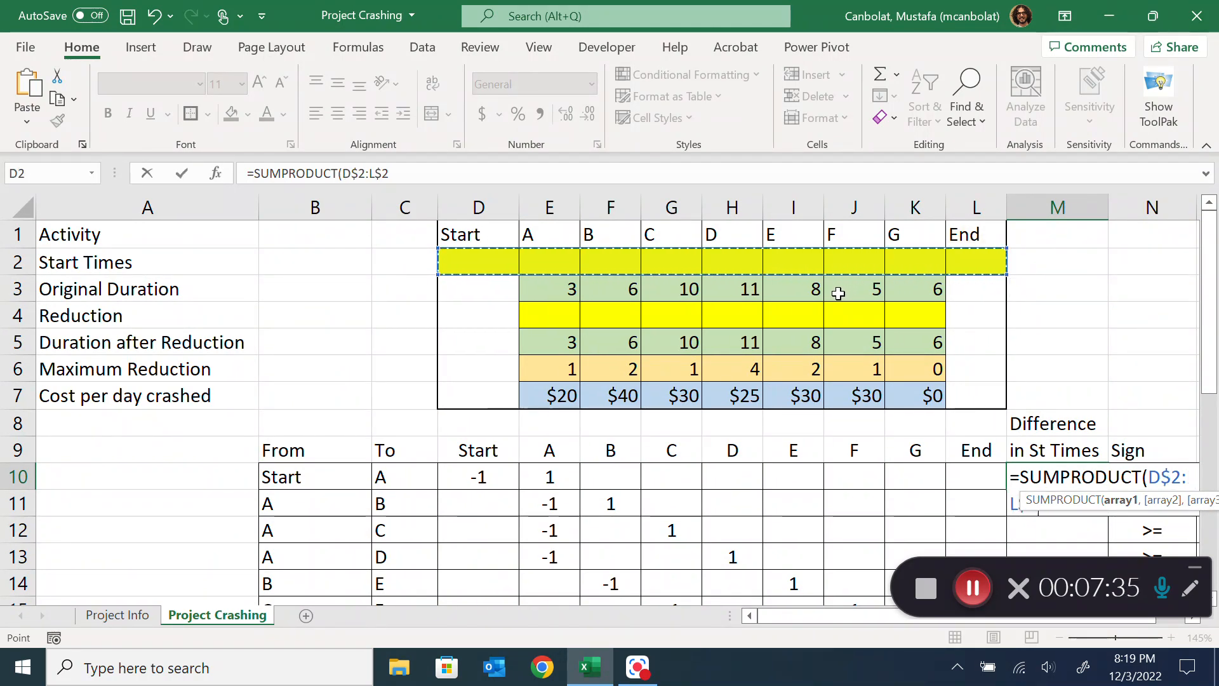
Complete M10's SUMPRODUCT with D10:L10 as the second array and fill the formula down to M19
text(,)
drag(467, 476, 991, 475)
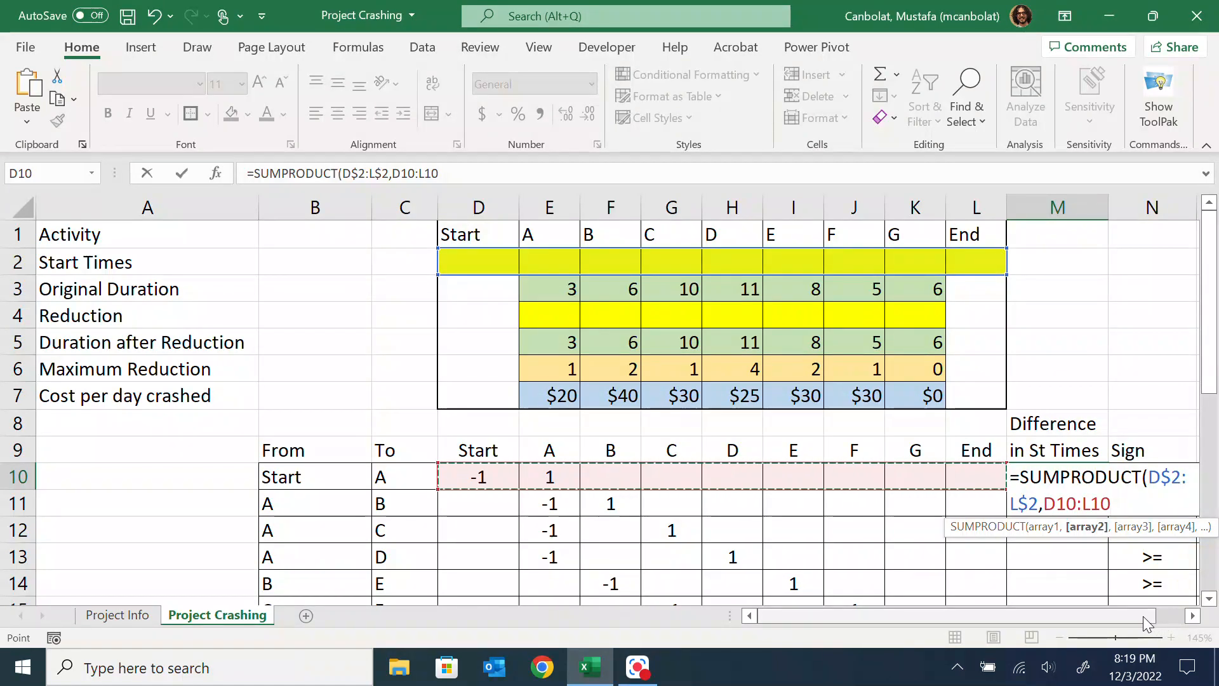
drag(1151, 622, 1180, 617)
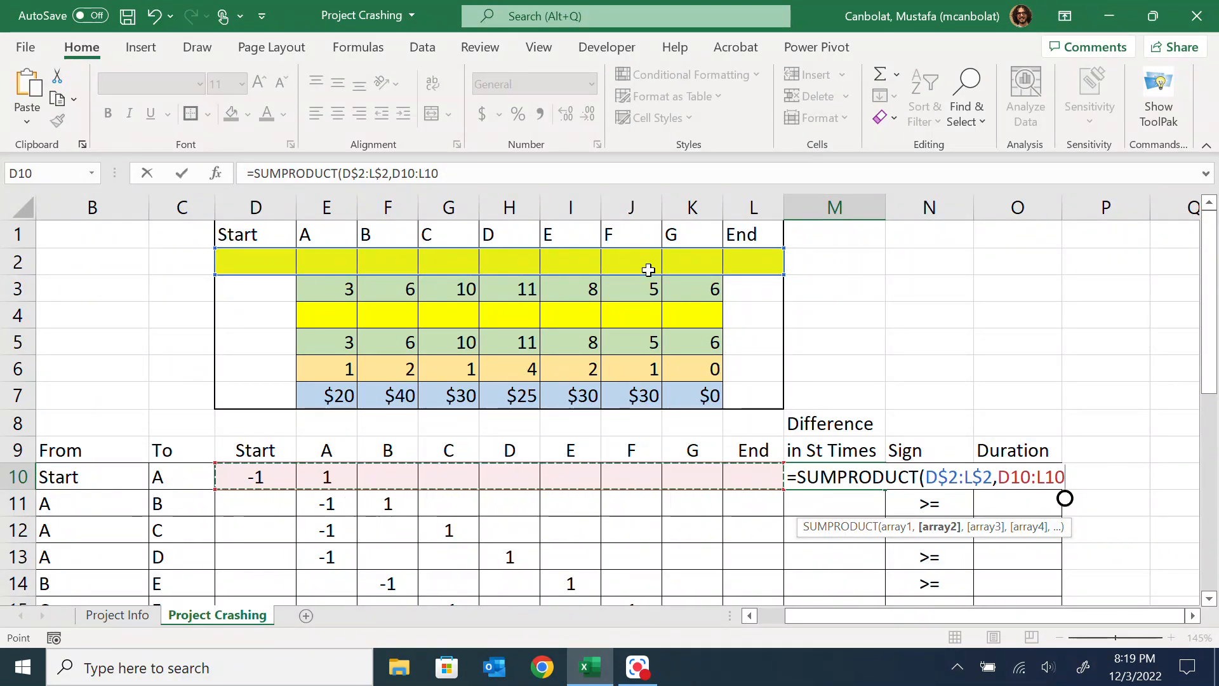
text())
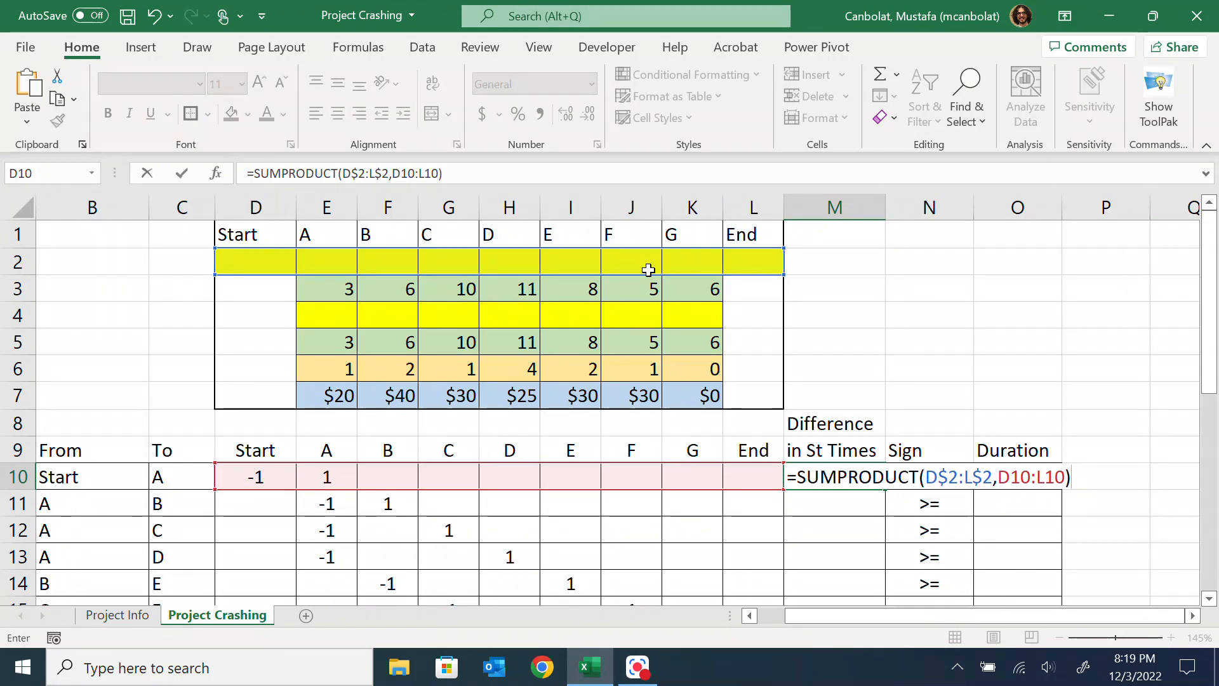
key(Return)
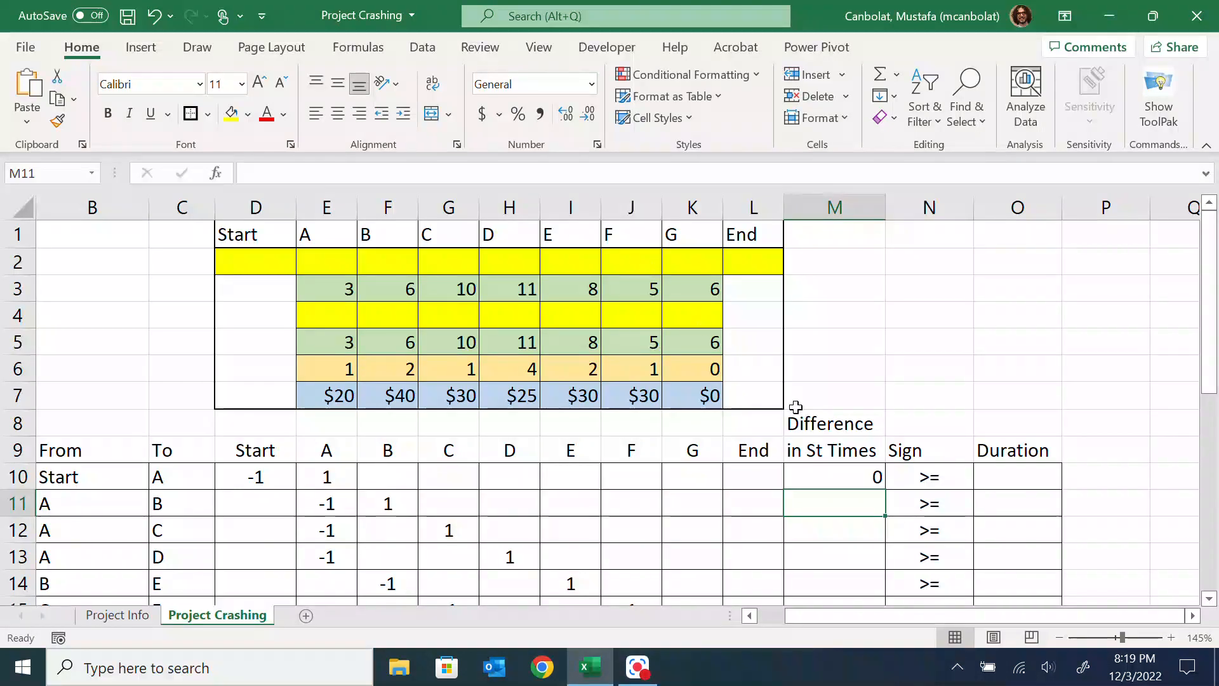
click(832, 476)
drag(888, 490, 857, 516)
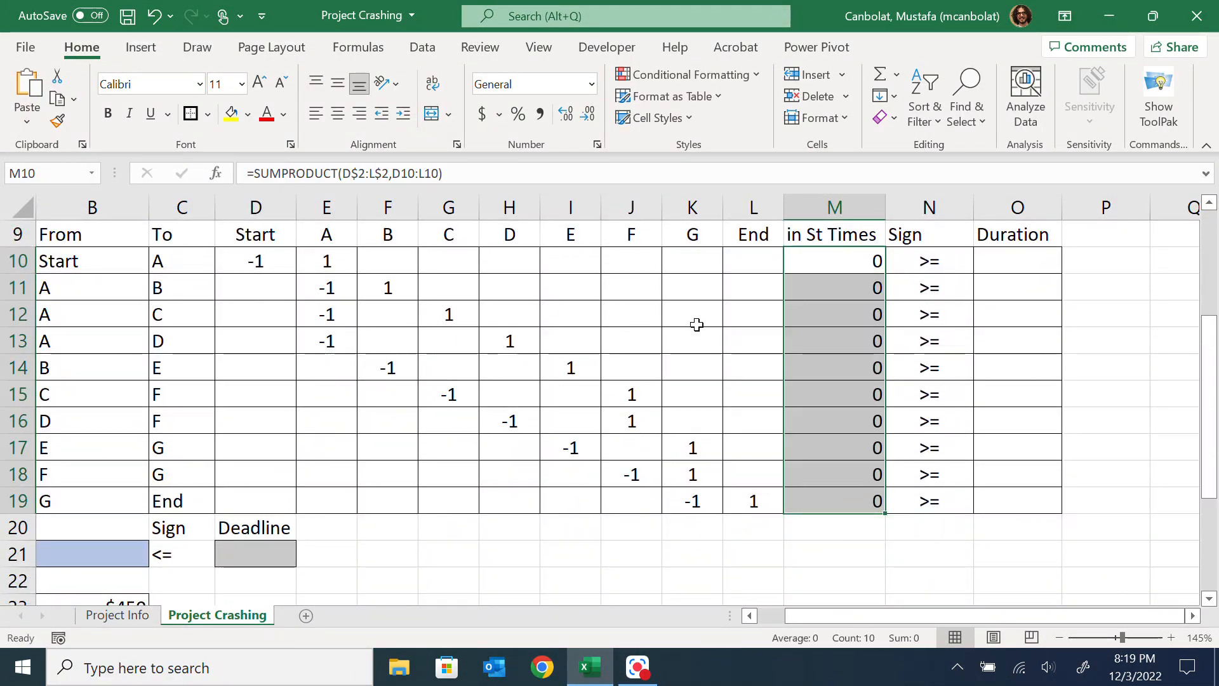
Enter trial start times of 1 for activity A and 4 for activity B
scroll(702, 316, up, 3)
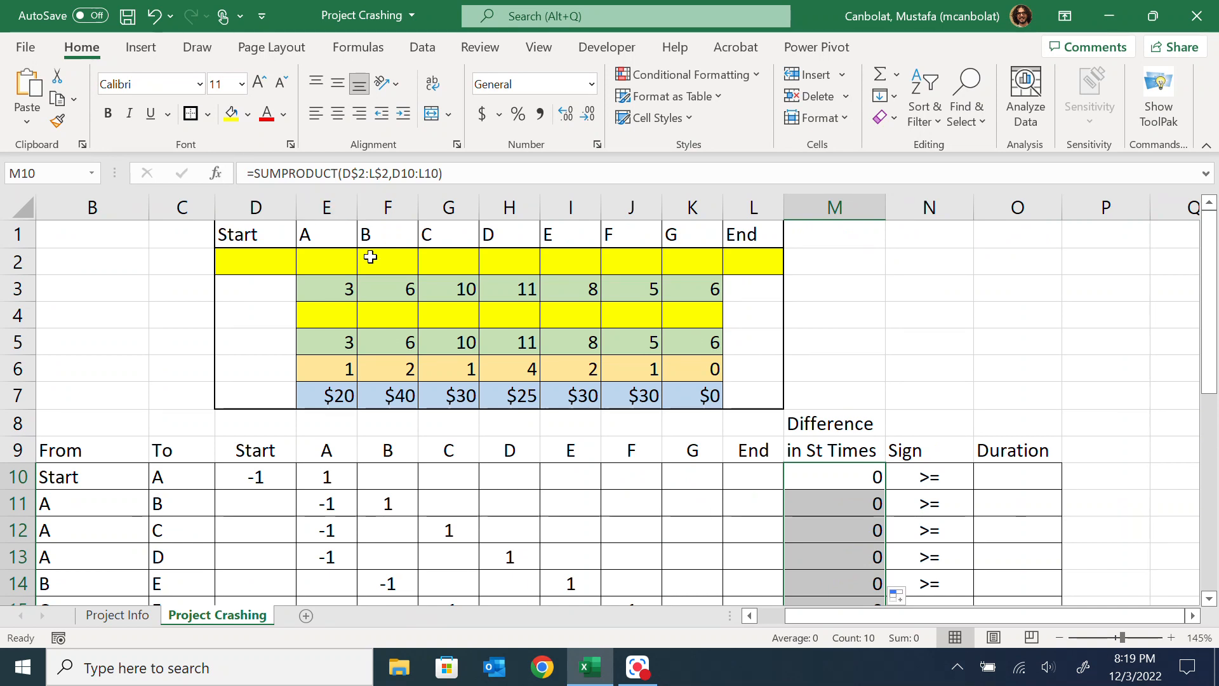
click(335, 261)
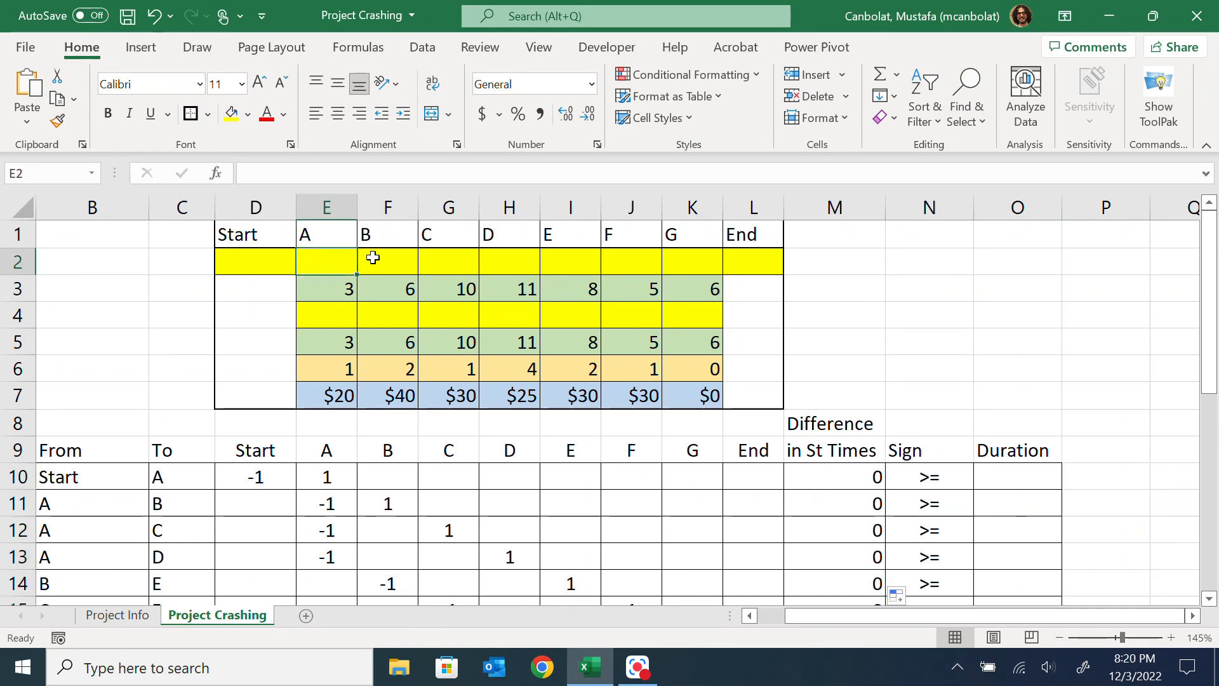
text(1)
click(372, 257)
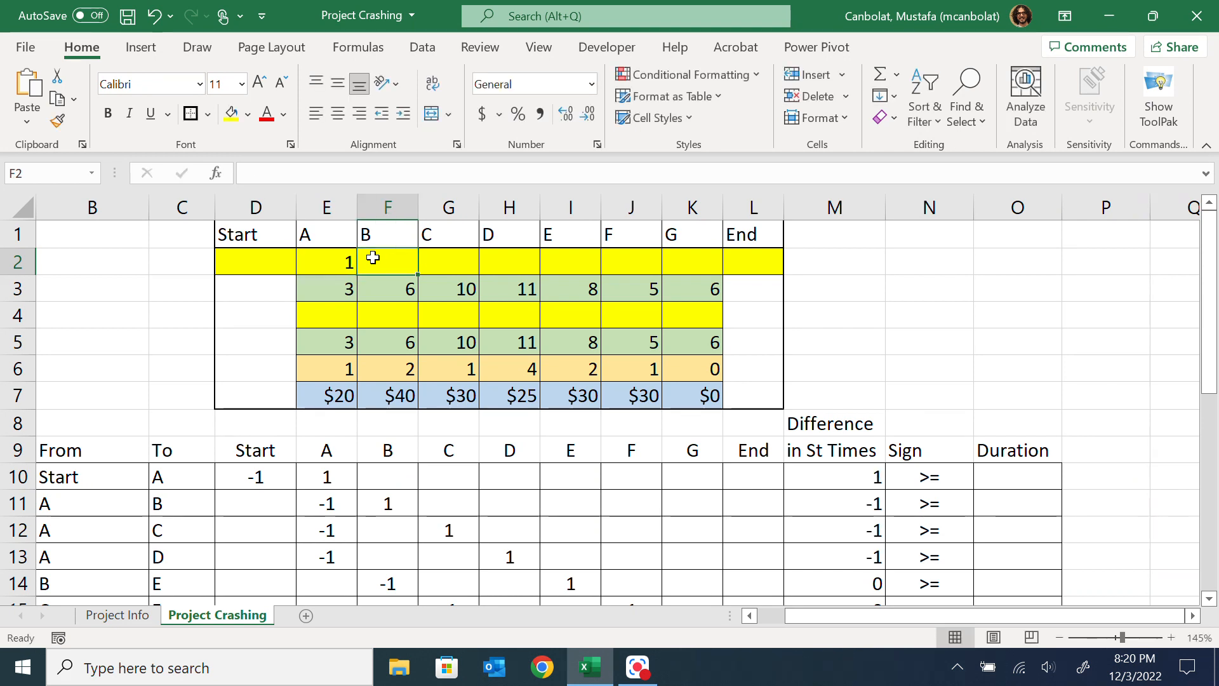
text(4)
key(Tab)
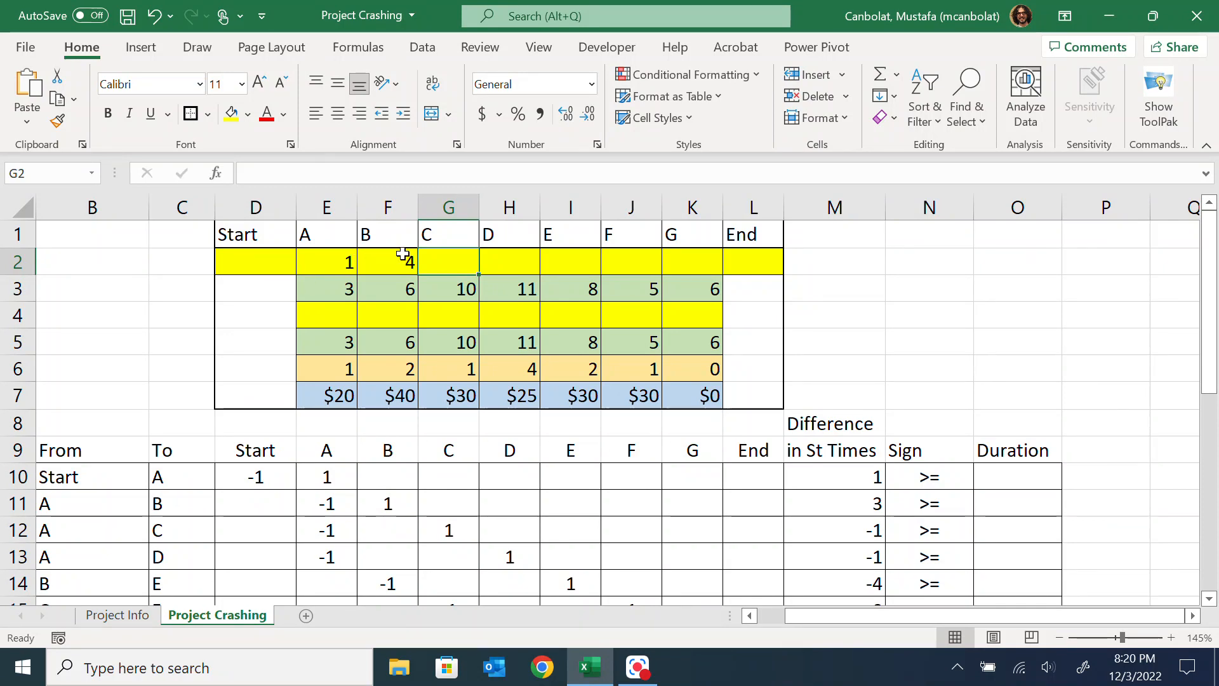
Check the coefficients of activities A and B and the start time difference formula in M11
click(327, 479)
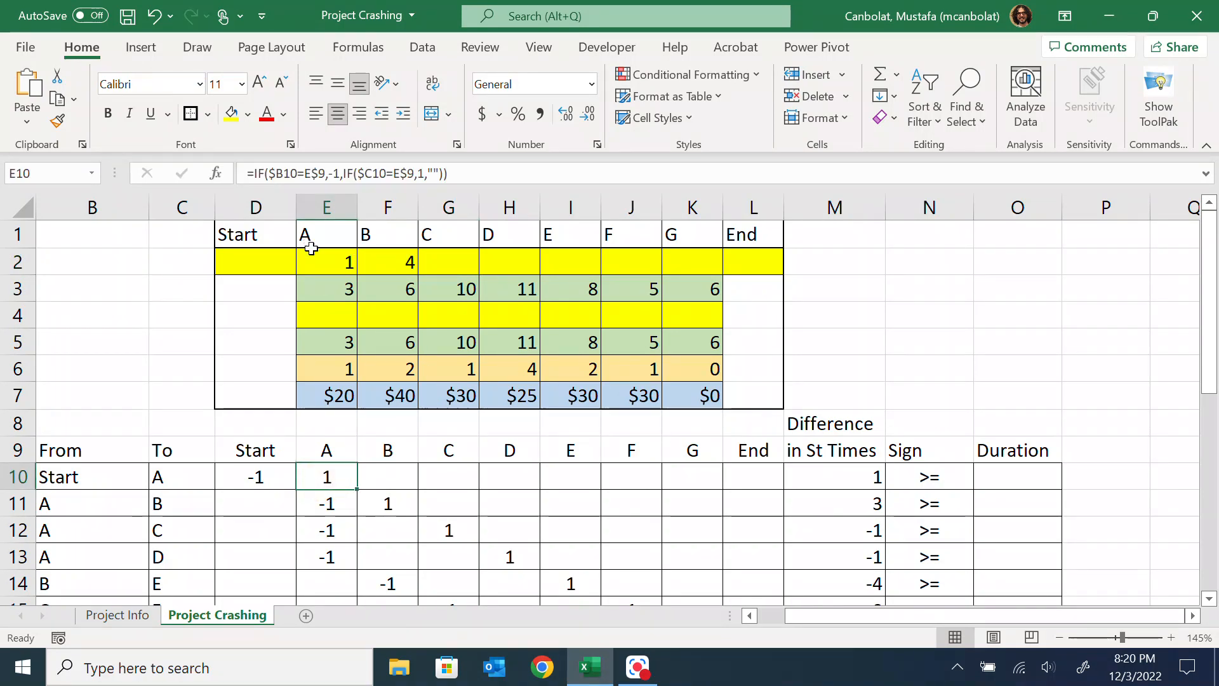
click(378, 503)
click(863, 500)
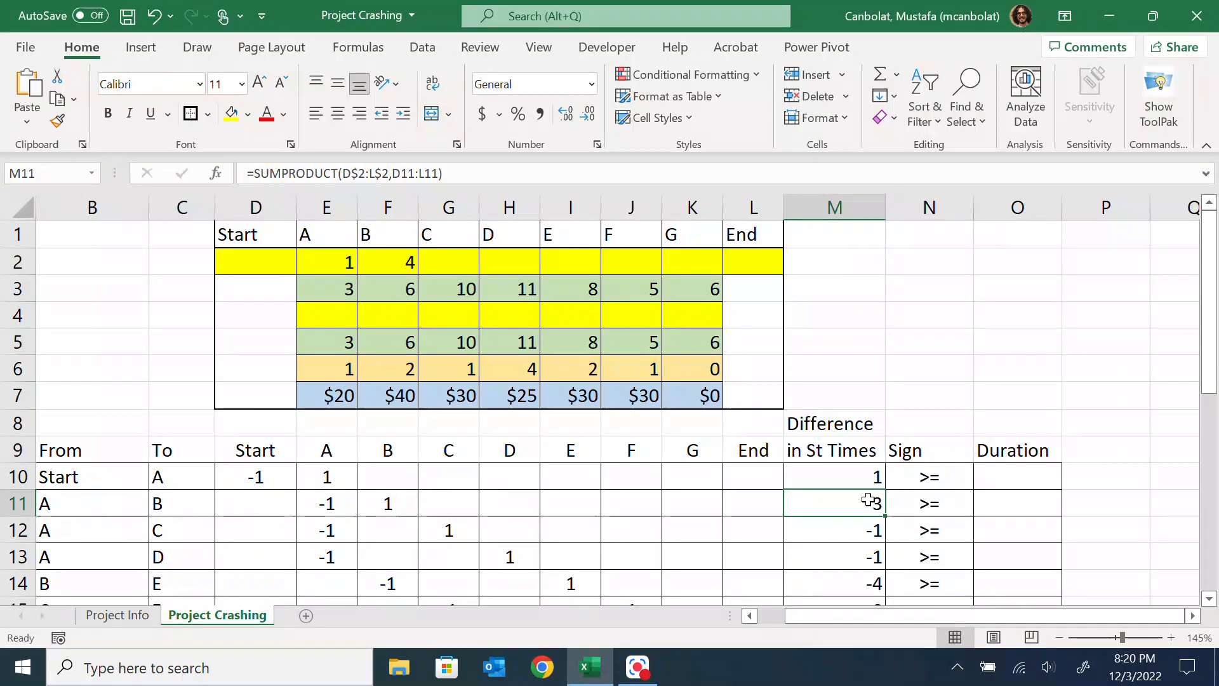
Try a start time of 2 for activity B, cancel it and clear the trial start times in E2:F2
click(398, 264)
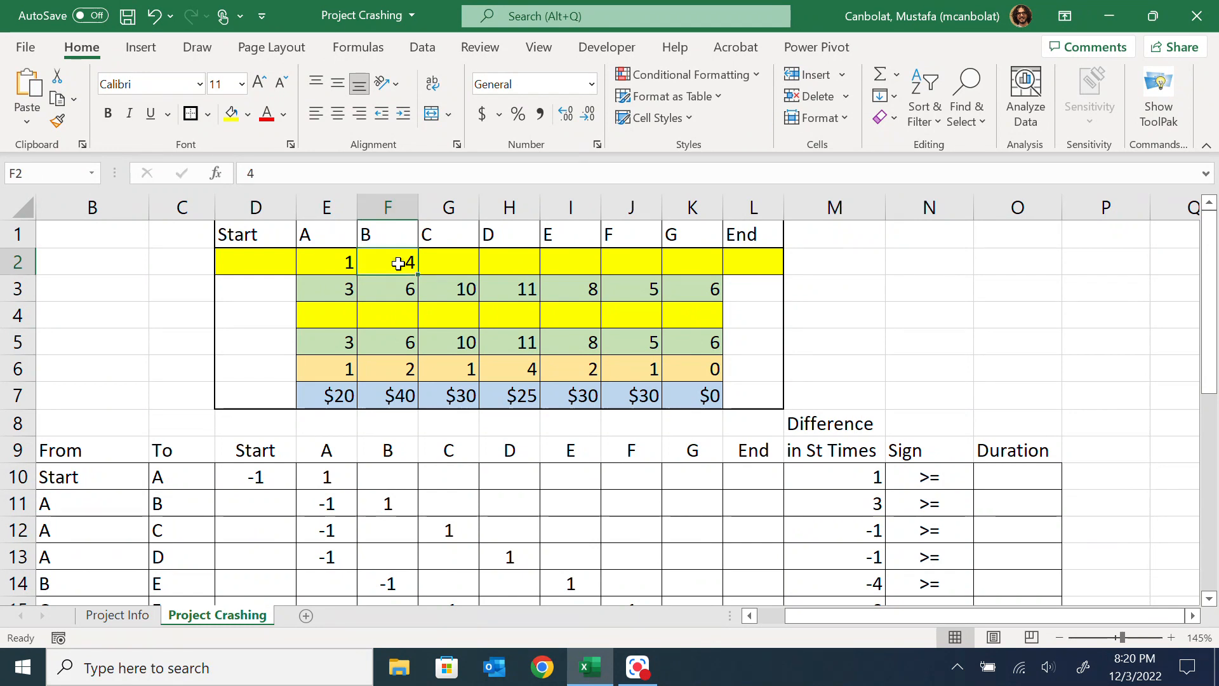
text(2)
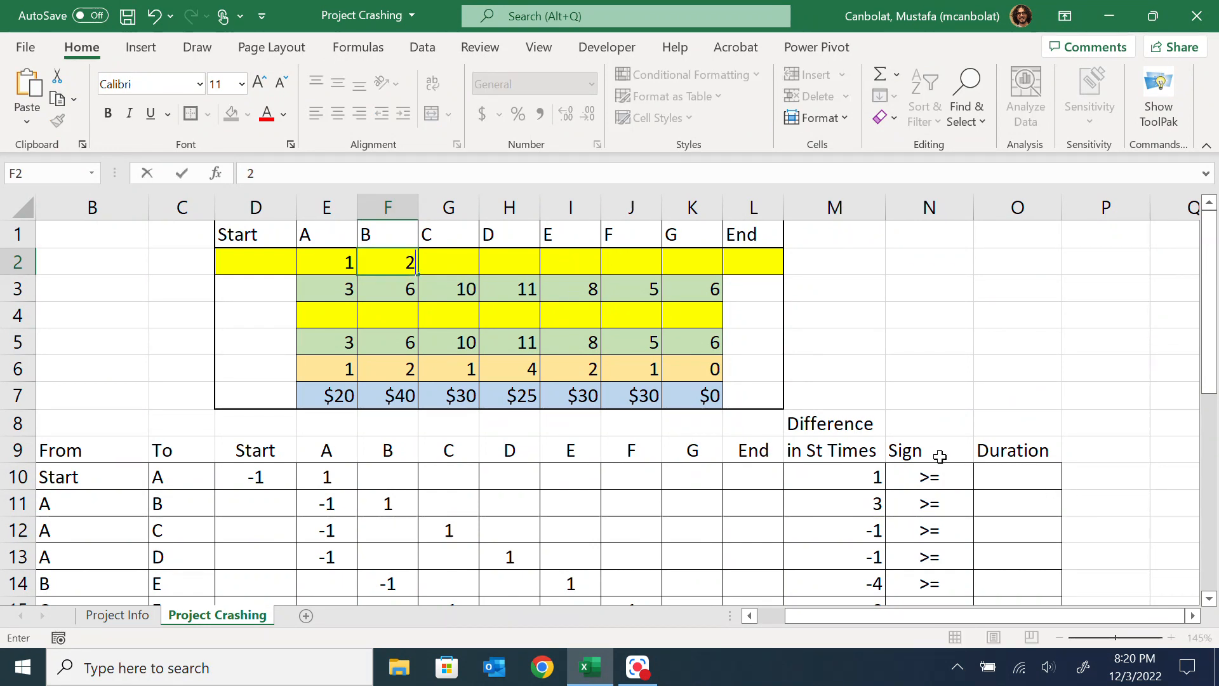
key(Escape)
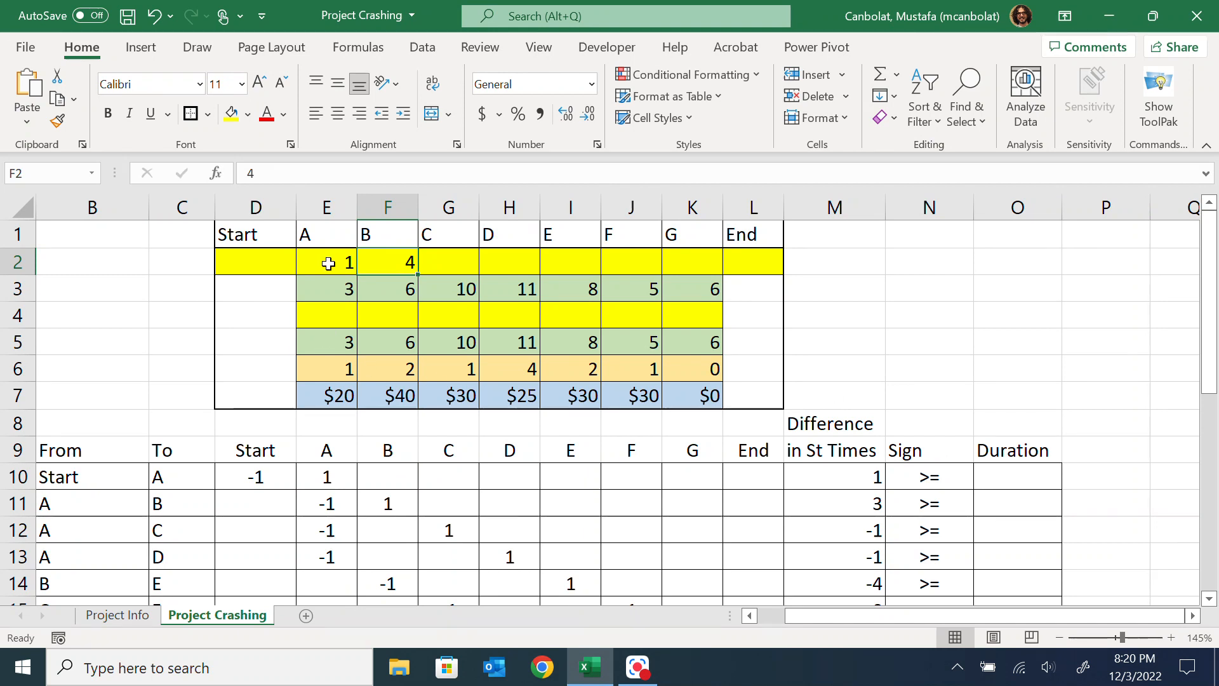
drag(332, 263, 410, 263)
key(Delete)
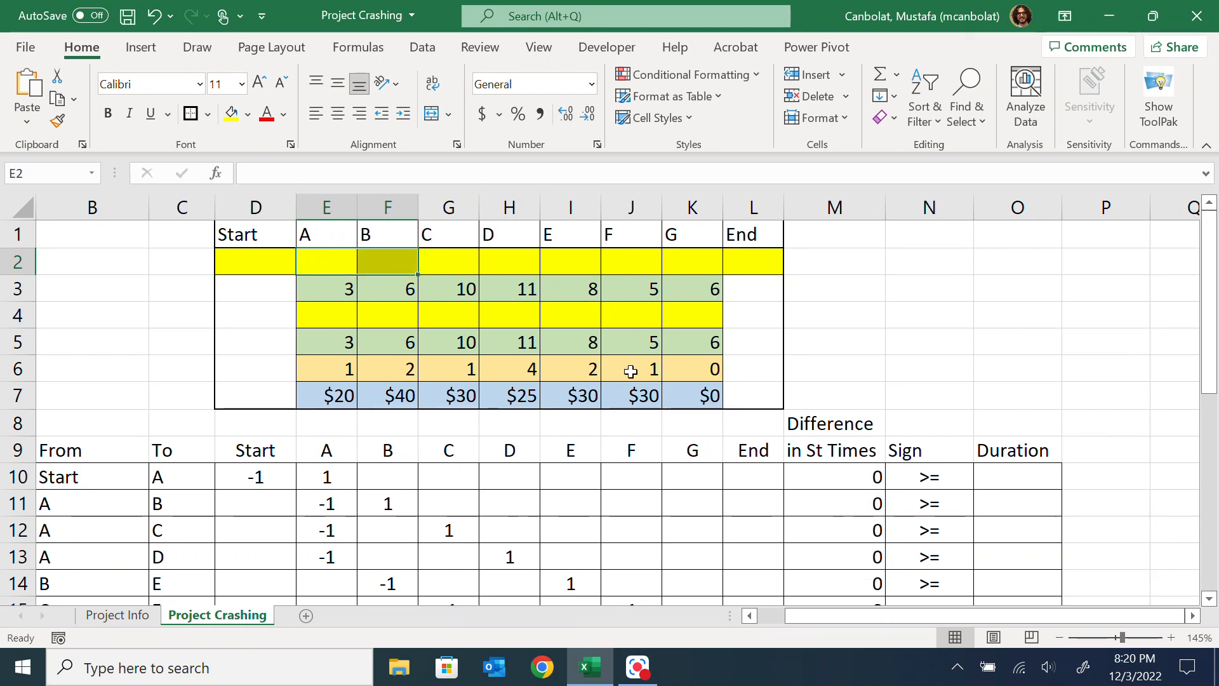
click(638, 667)
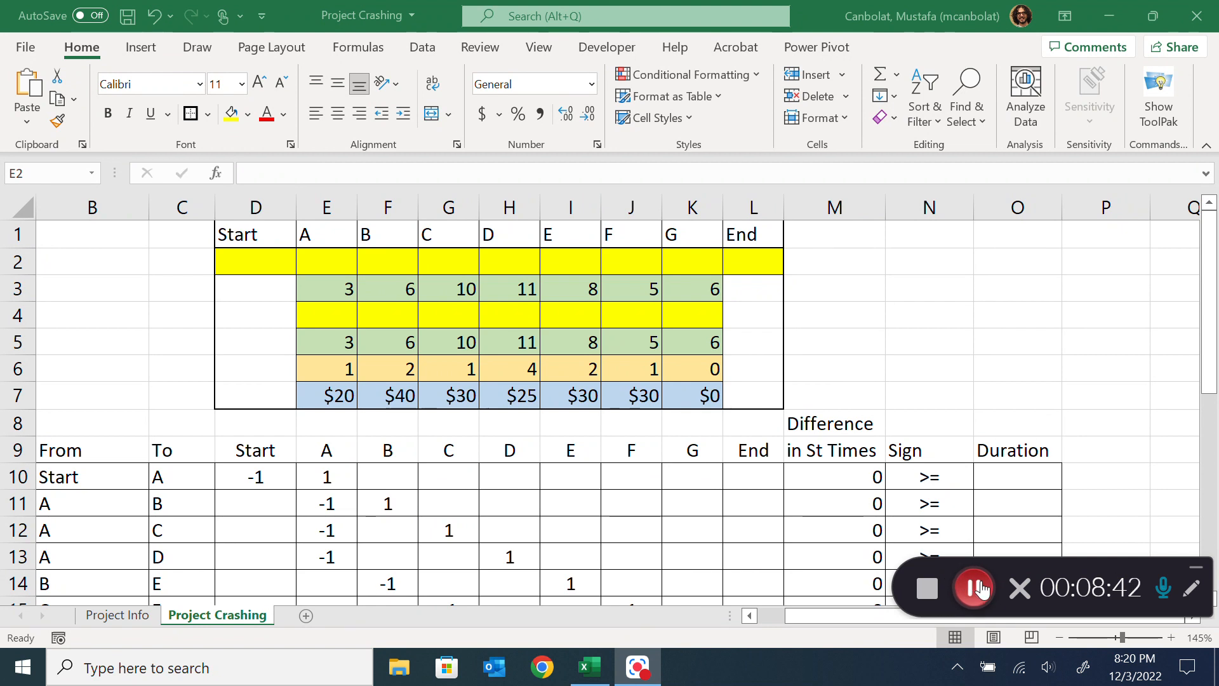
scroll(989, 414, down, 2)
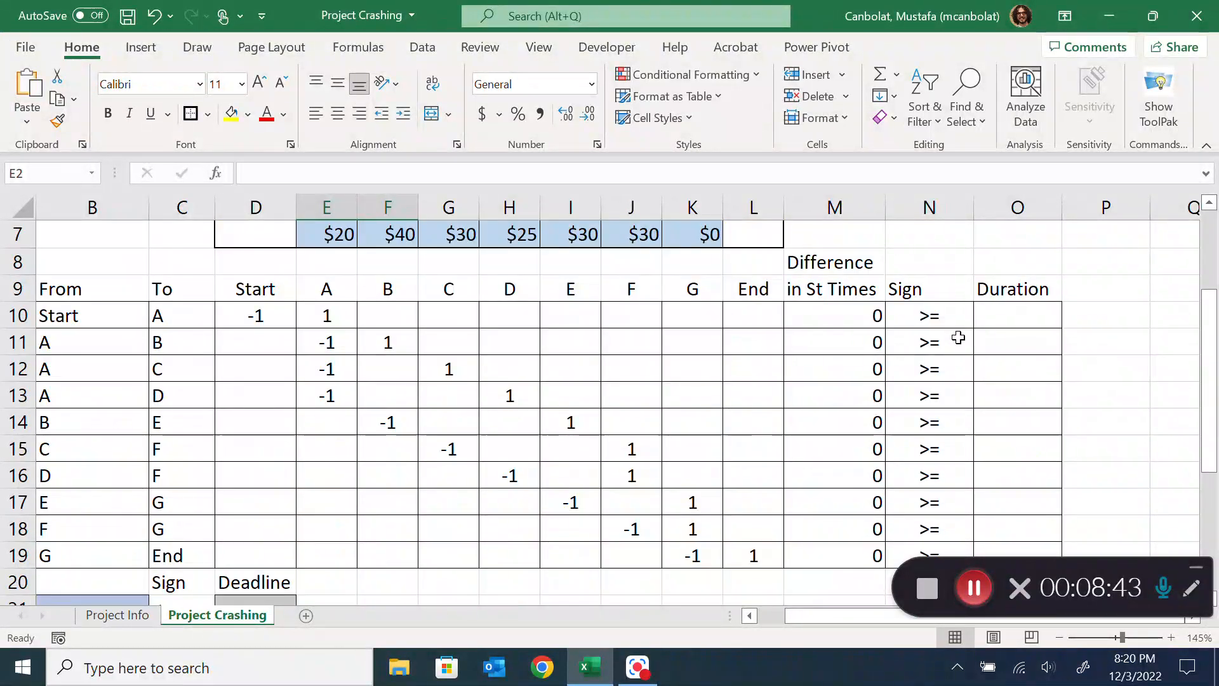
click(1006, 315)
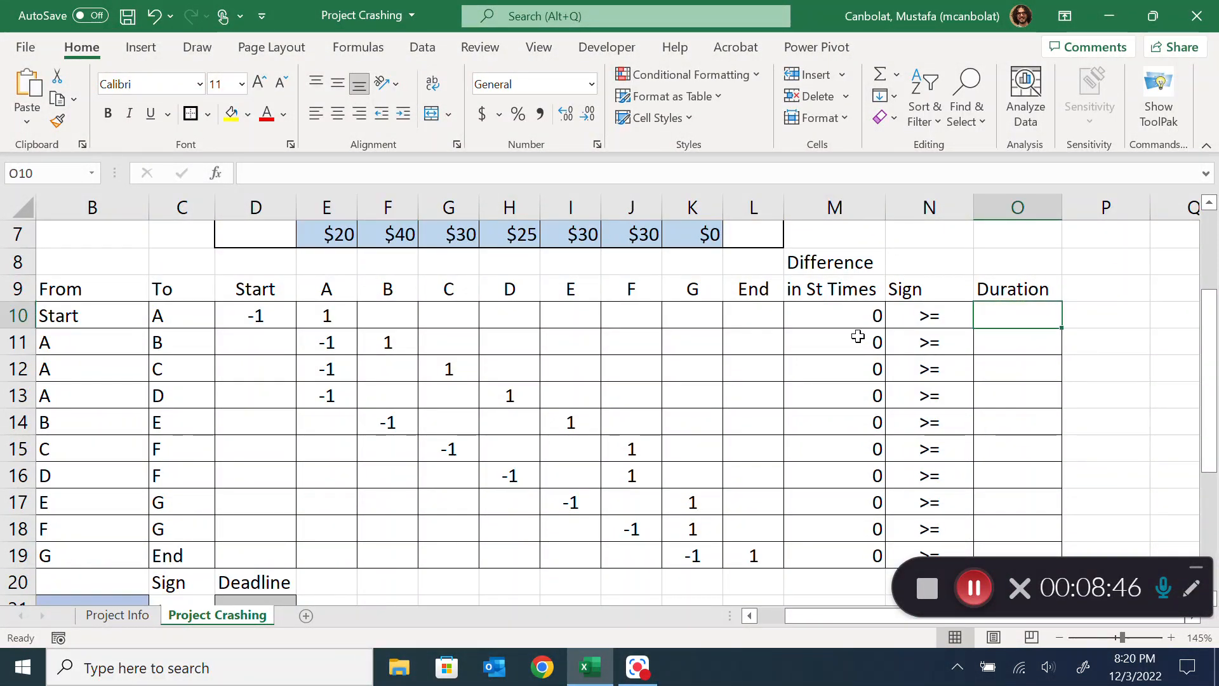
scroll(862, 332, up, 1)
scroll(862, 332, up, 1)
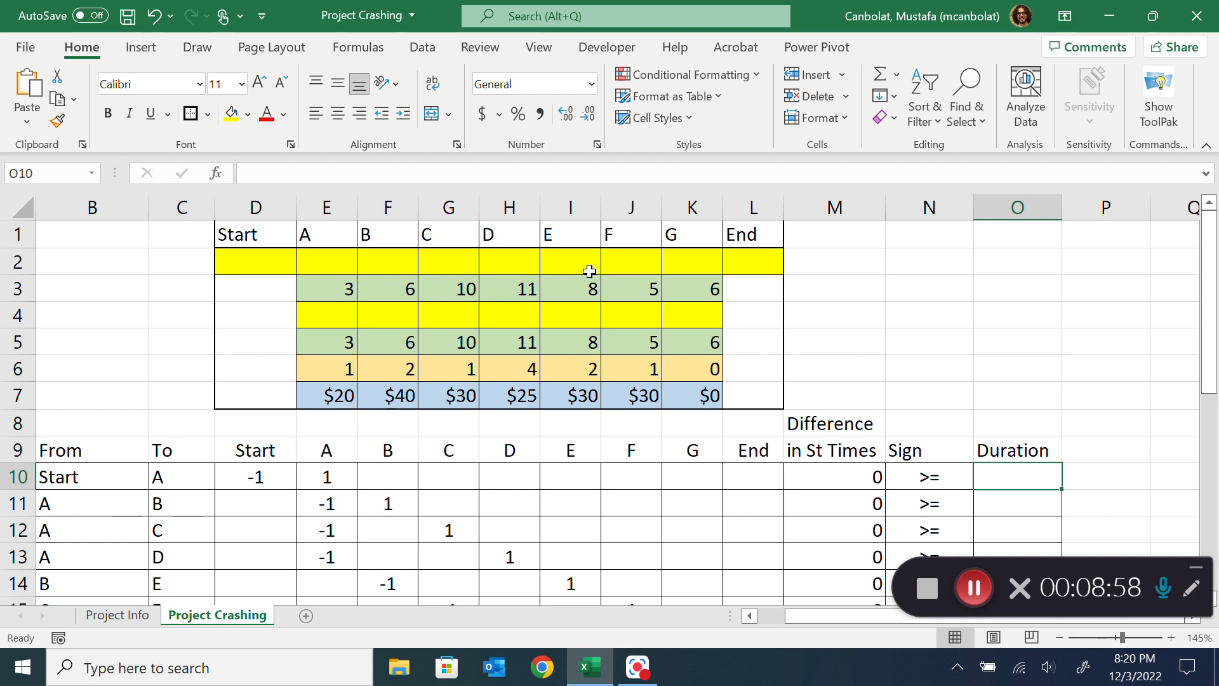
scroll(589, 272, down, 3)
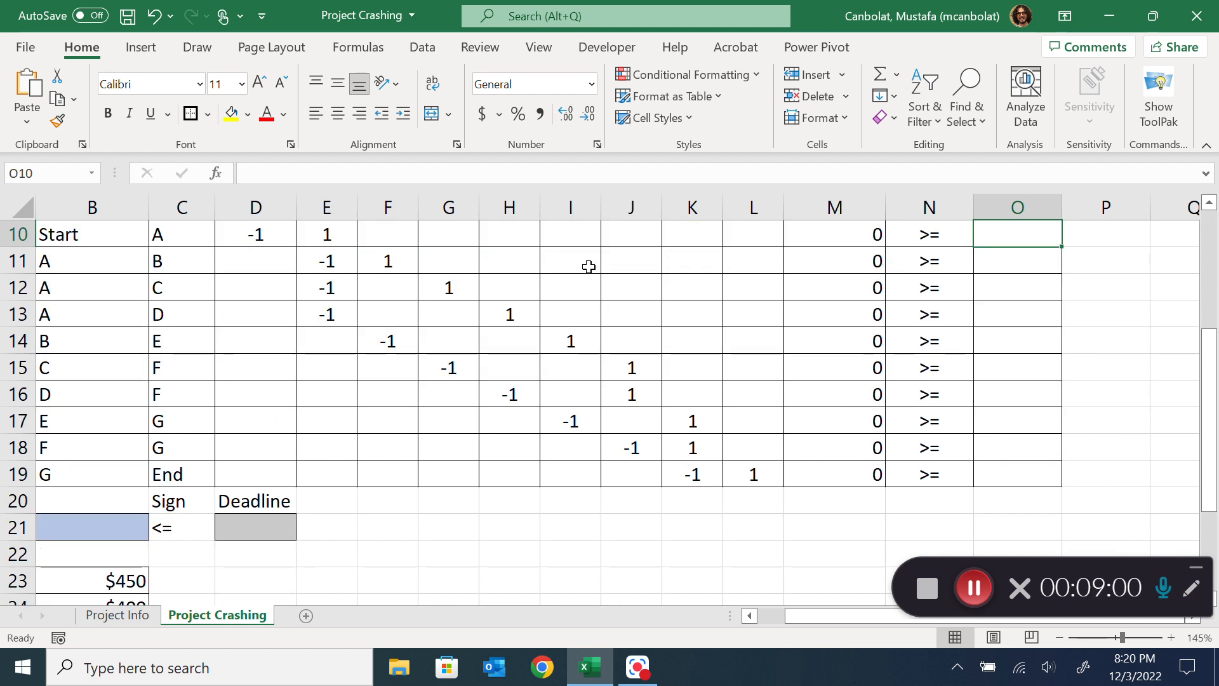
scroll(594, 262, up, 3)
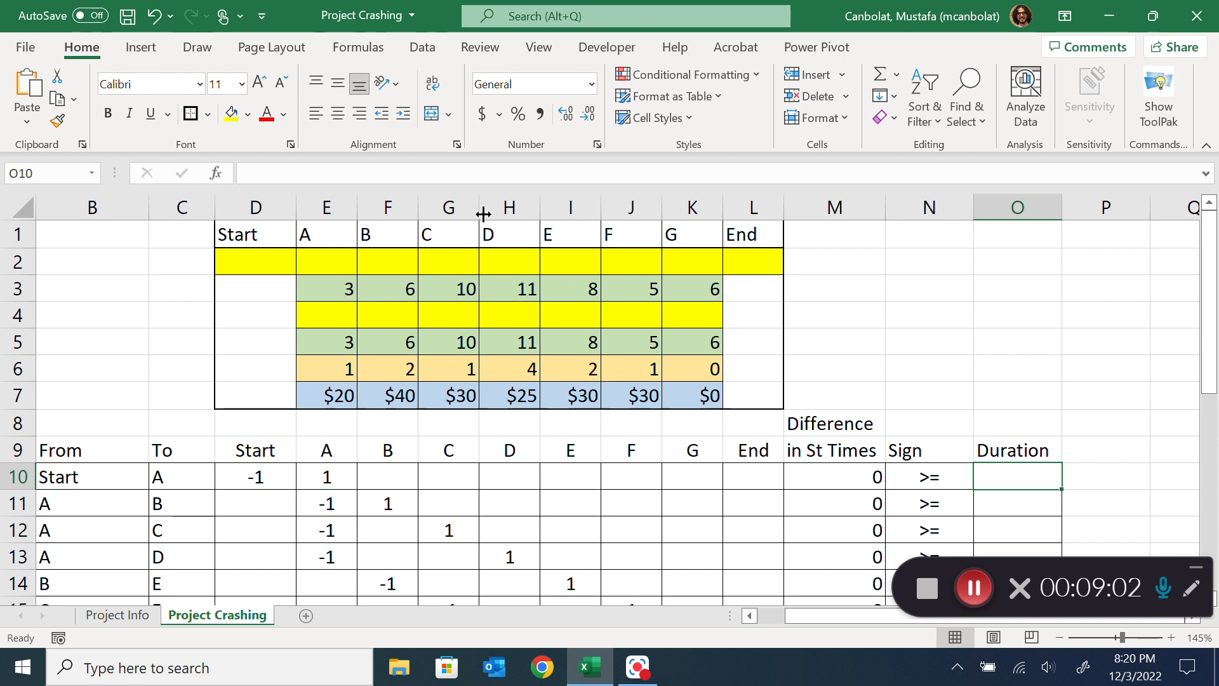
Name the activity table range D1:L7 ctable
drag(245, 232, 762, 393)
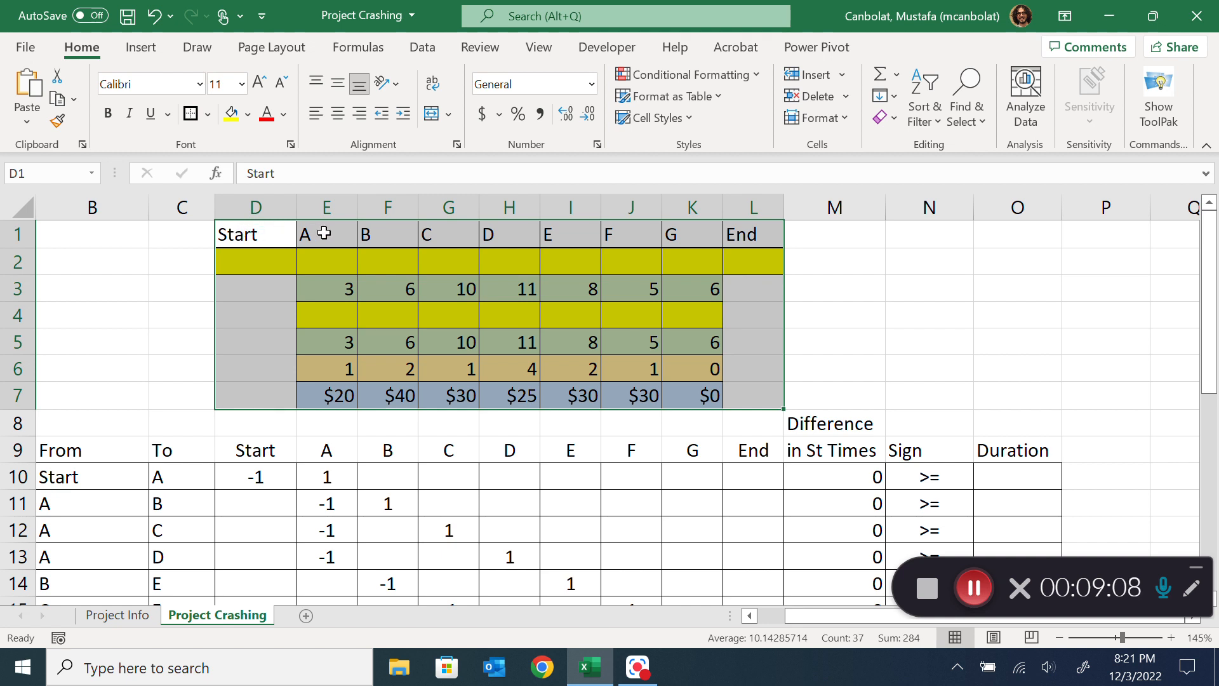
click(24, 175)
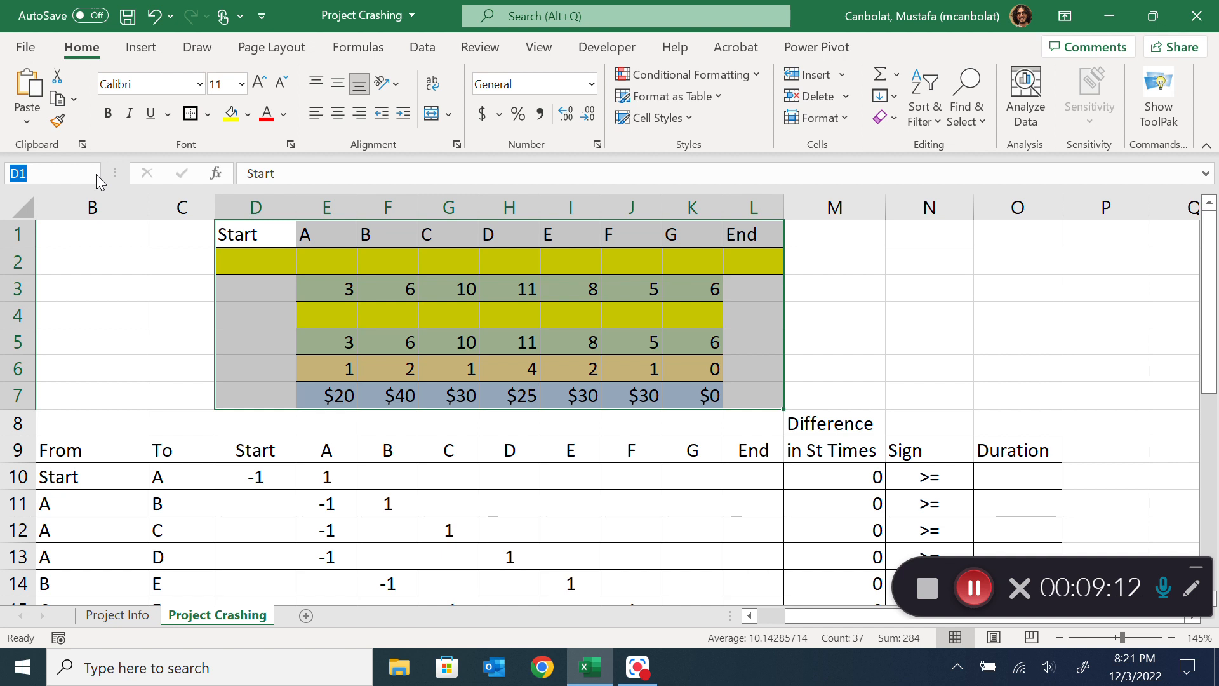
text(ctable)
key(Return)
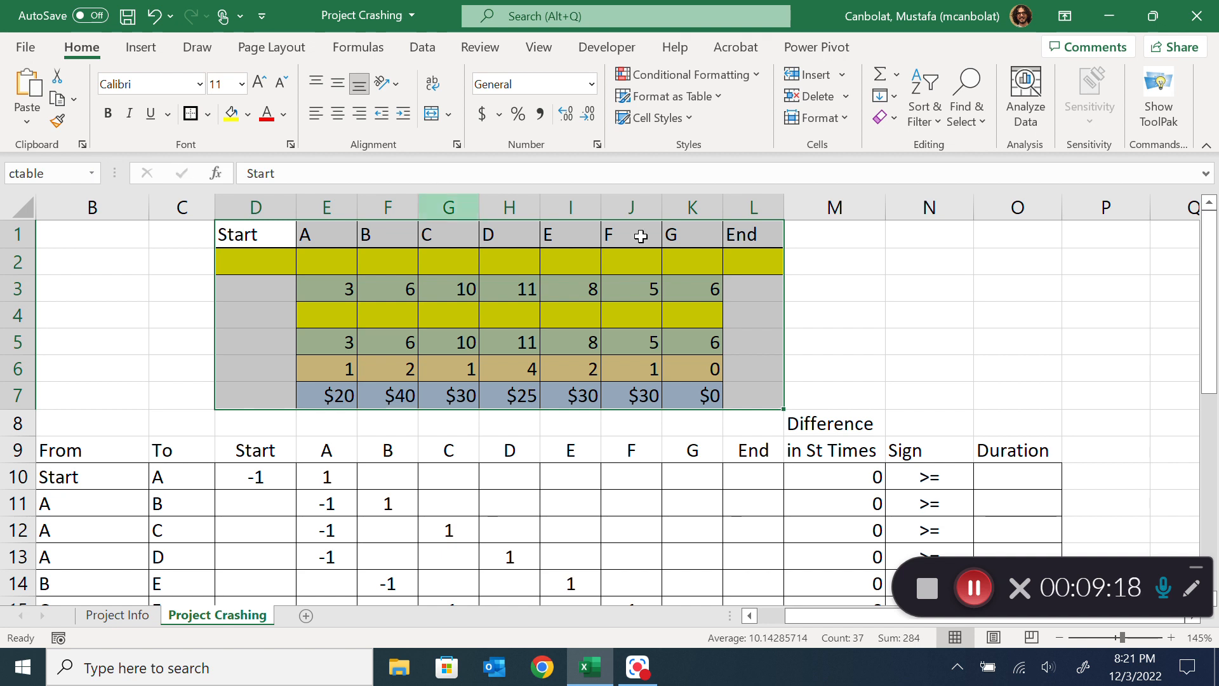
Enter the duration lookup =HLOOKUP(B10,ctable,5,FALSE) in O10 for the Start to A constraint
click(1020, 477)
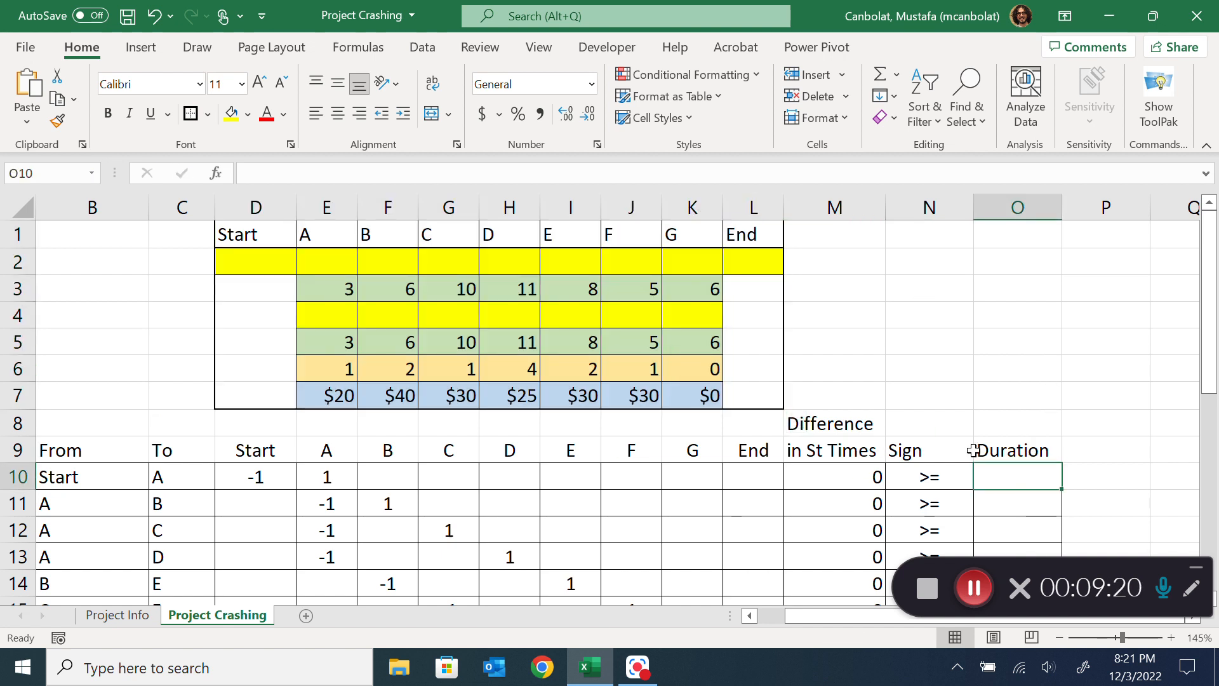
text(=HLOO)
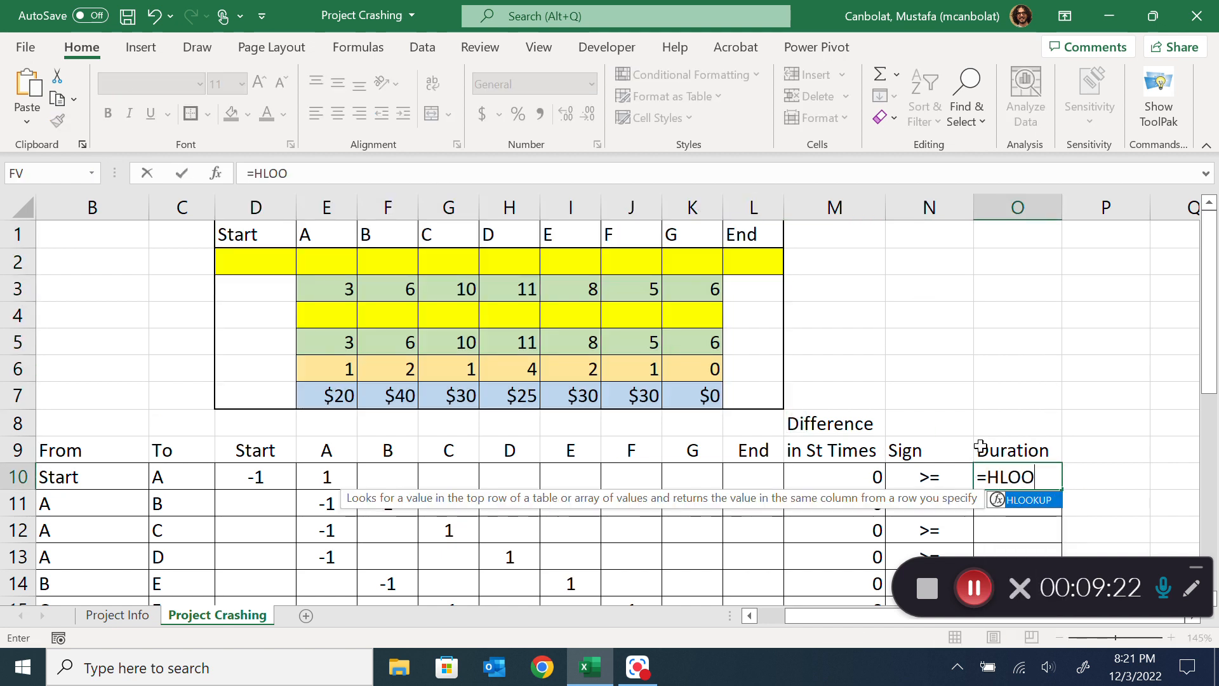
text(KUP()
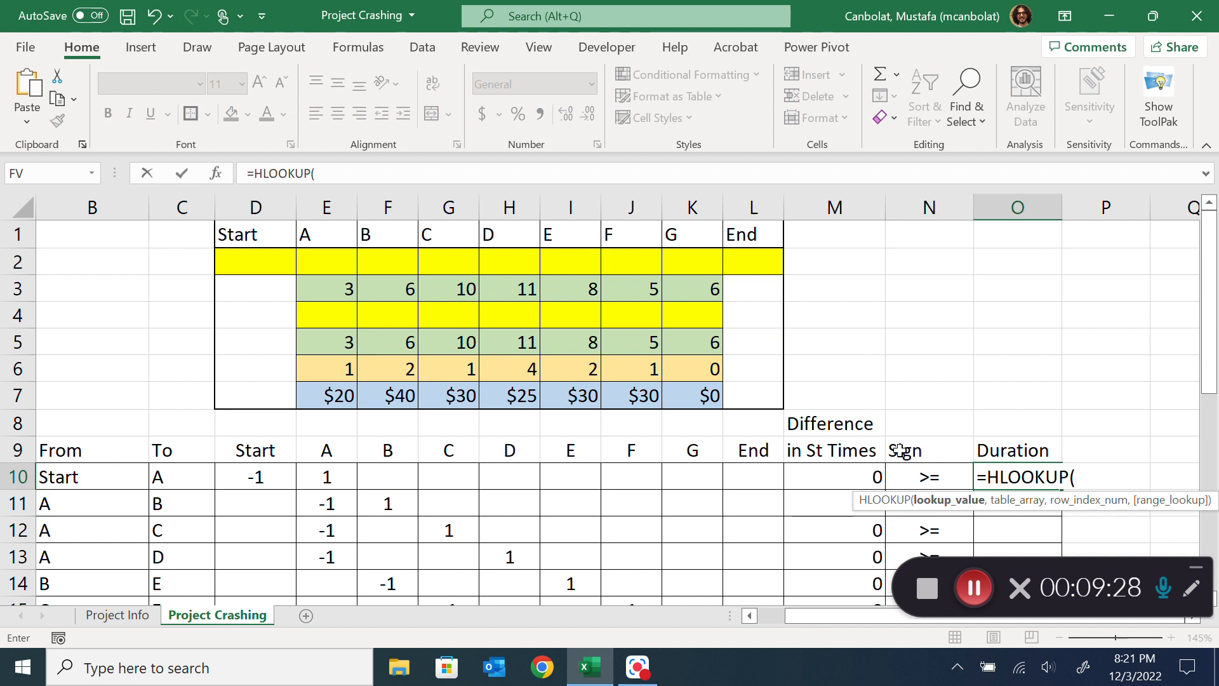
click(94, 475)
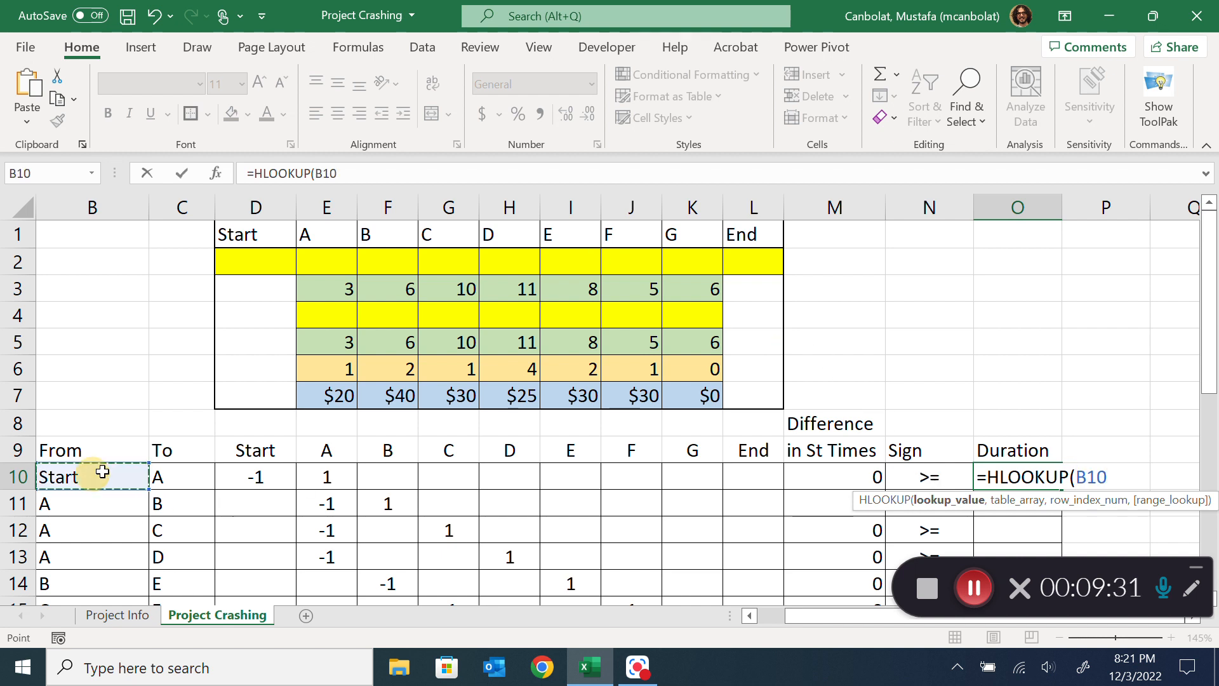
scroll(212, 441, down, 1)
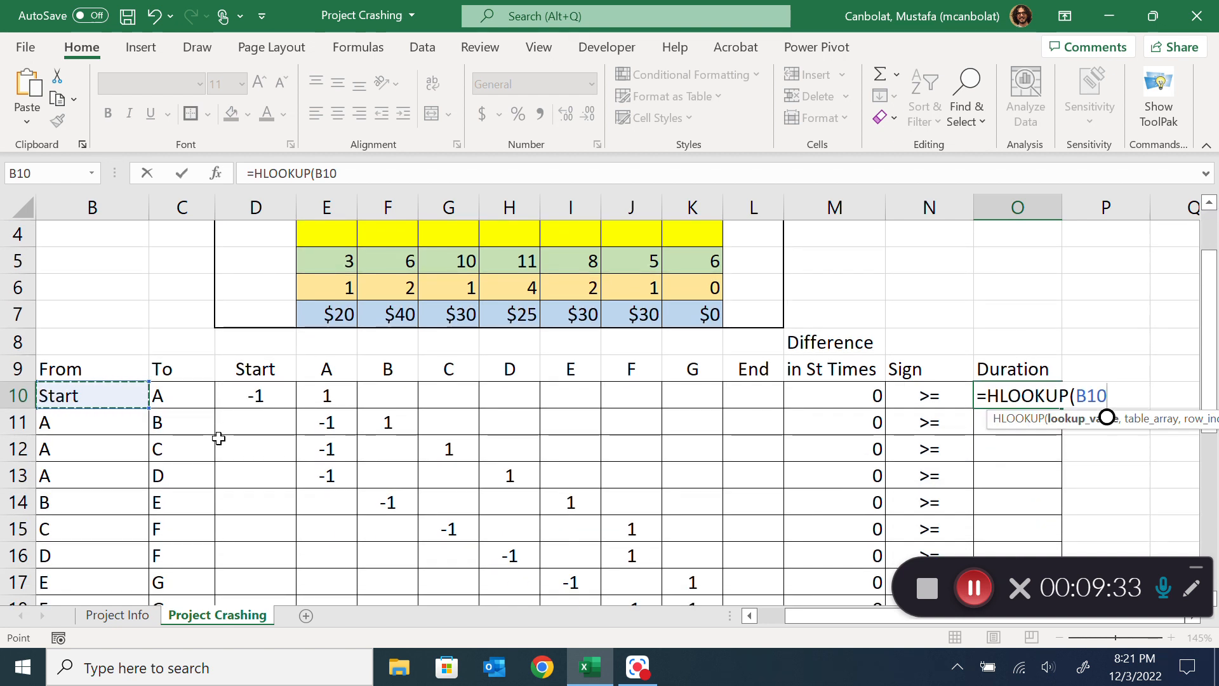
text(,)
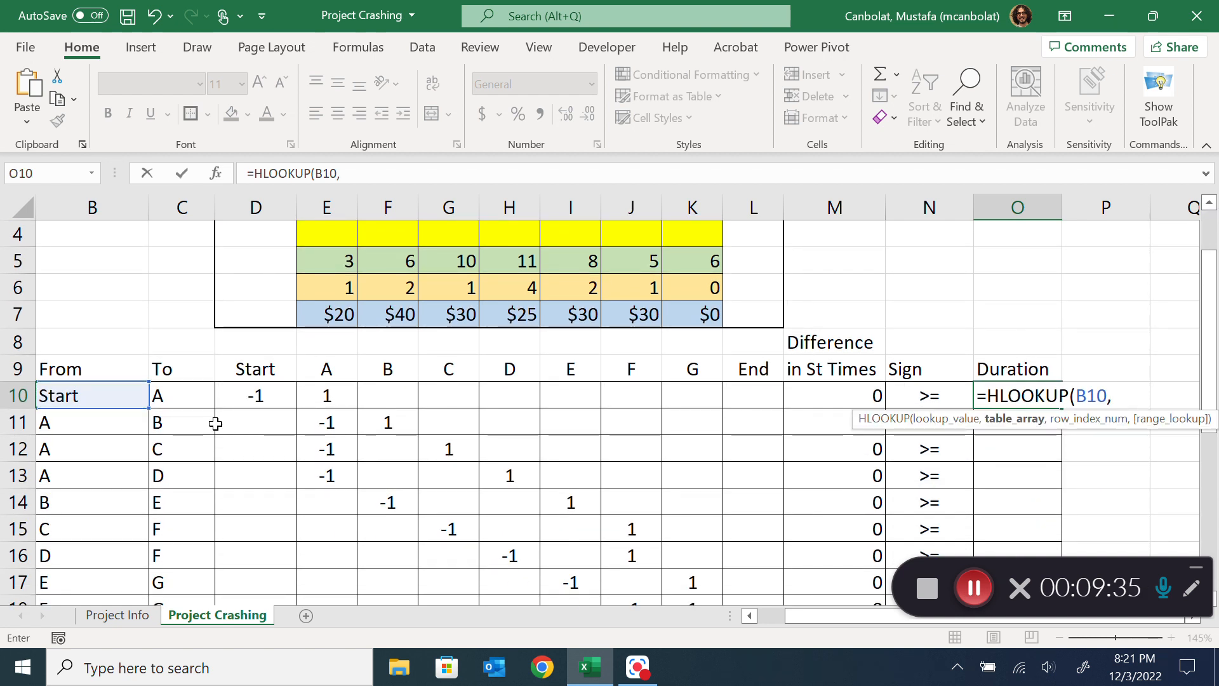
scroll(216, 423, up, 1)
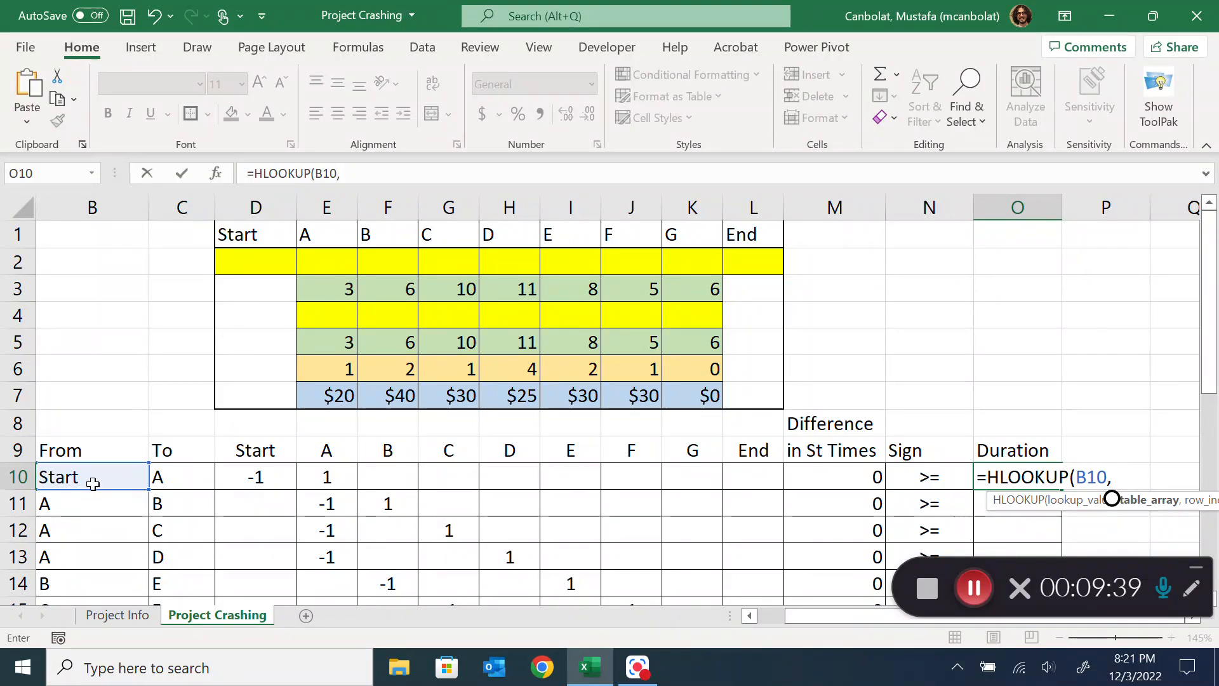
text(ctable,)
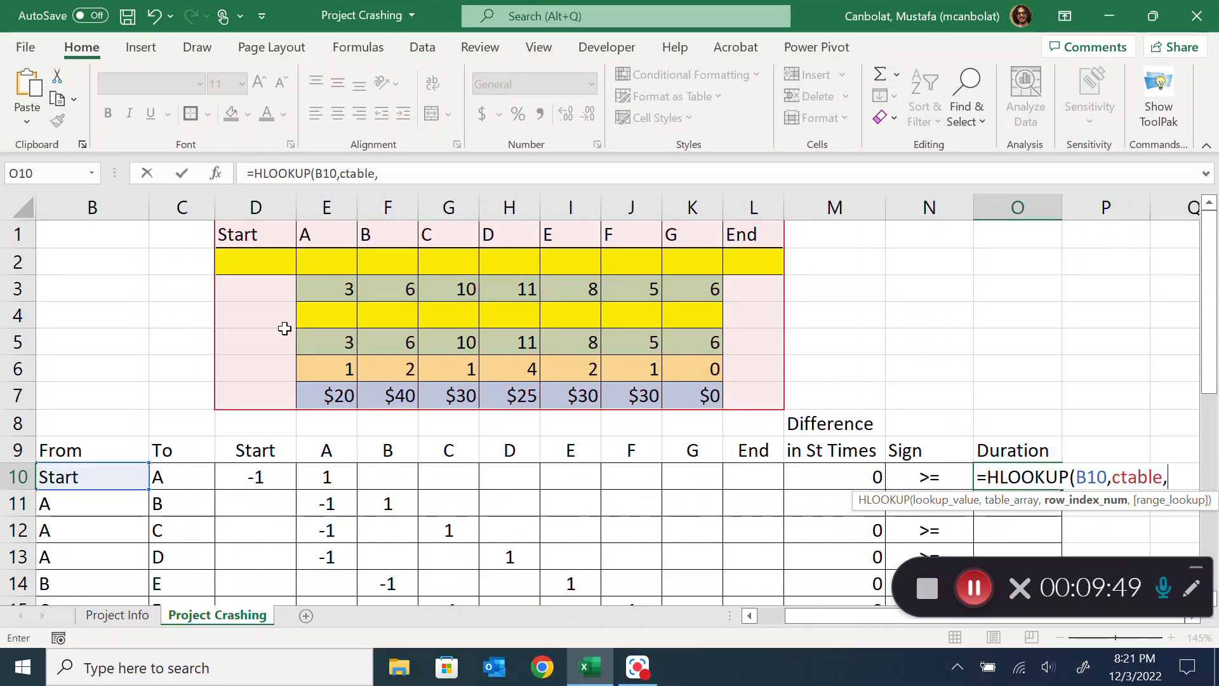
text(,)
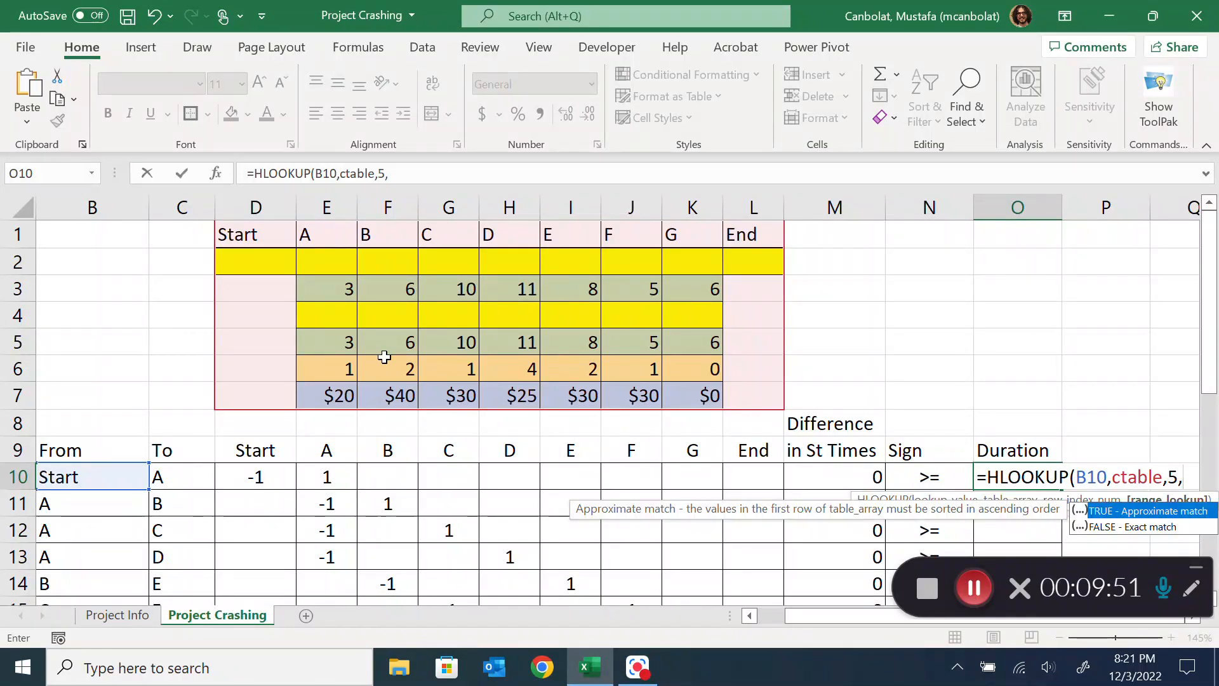
double_click(1172, 528)
key(Return)
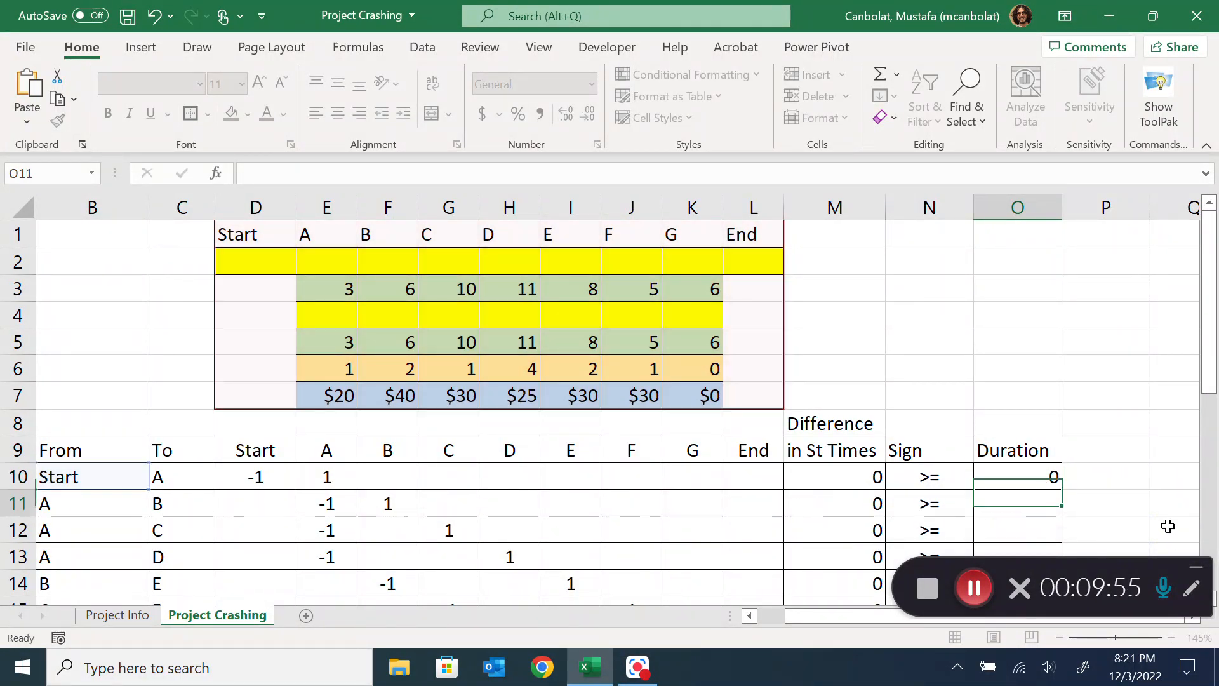
Fill the O10 duration lookup down through O19 and check its formula
scroll(1037, 386, down, 1)
click(1010, 392)
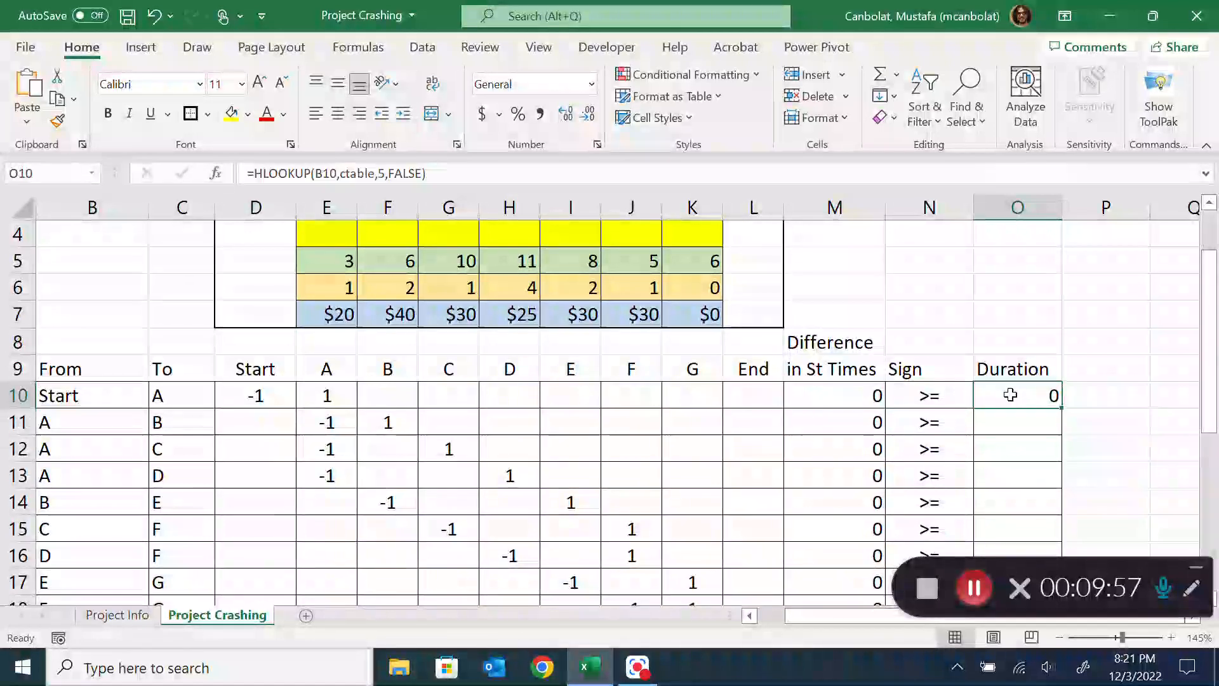
drag(1063, 409, 1035, 575)
scroll(1070, 484, down, 2)
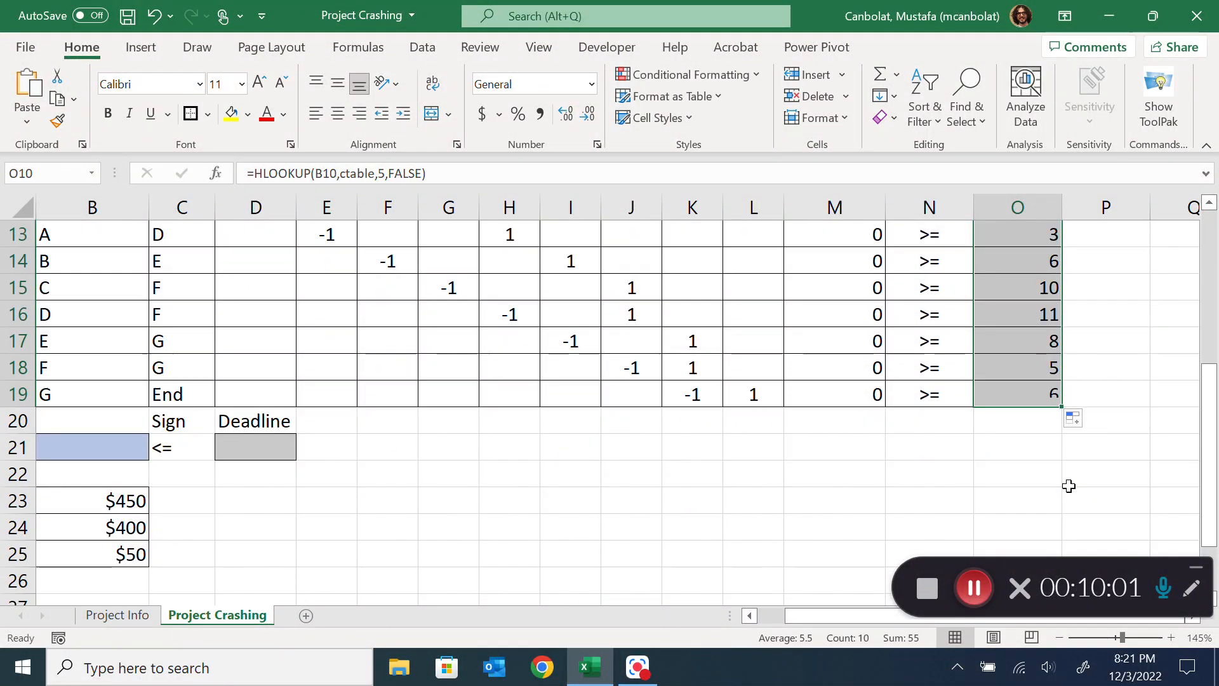
scroll(1034, 430, up, 4)
scroll(1013, 400, down, 3)
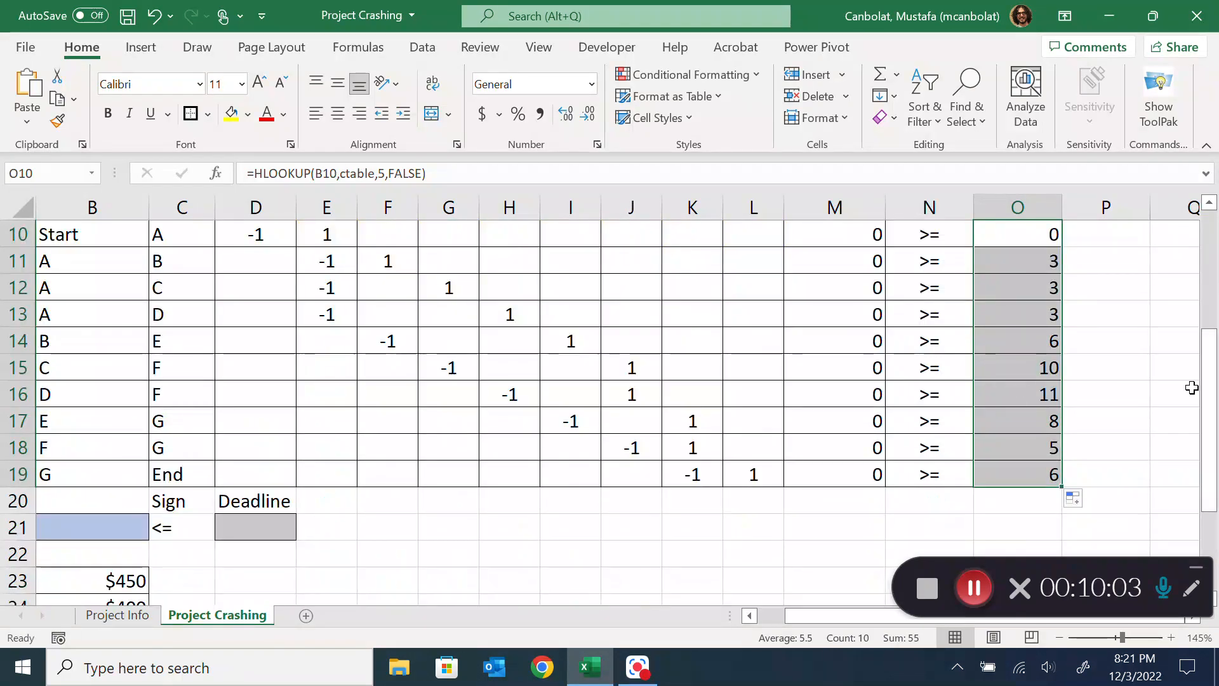
scroll(1016, 318, up, 3)
scroll(1036, 413, down, 1)
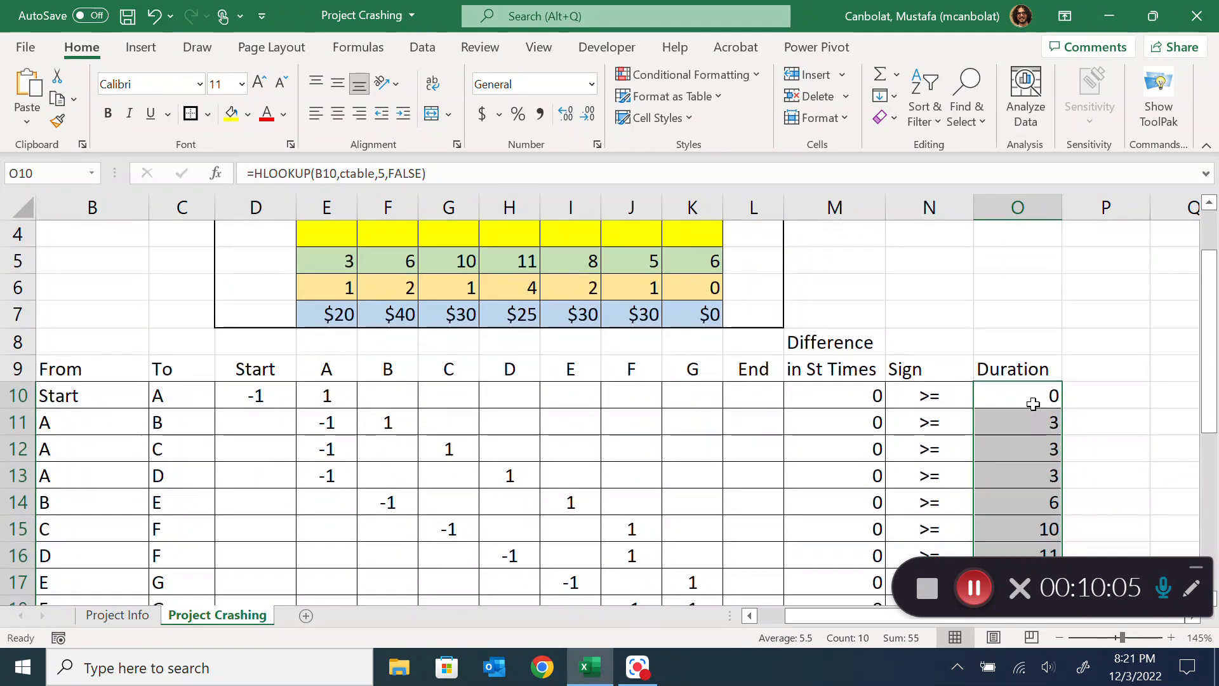
double_click(1034, 392)
key(ctrl+Return)
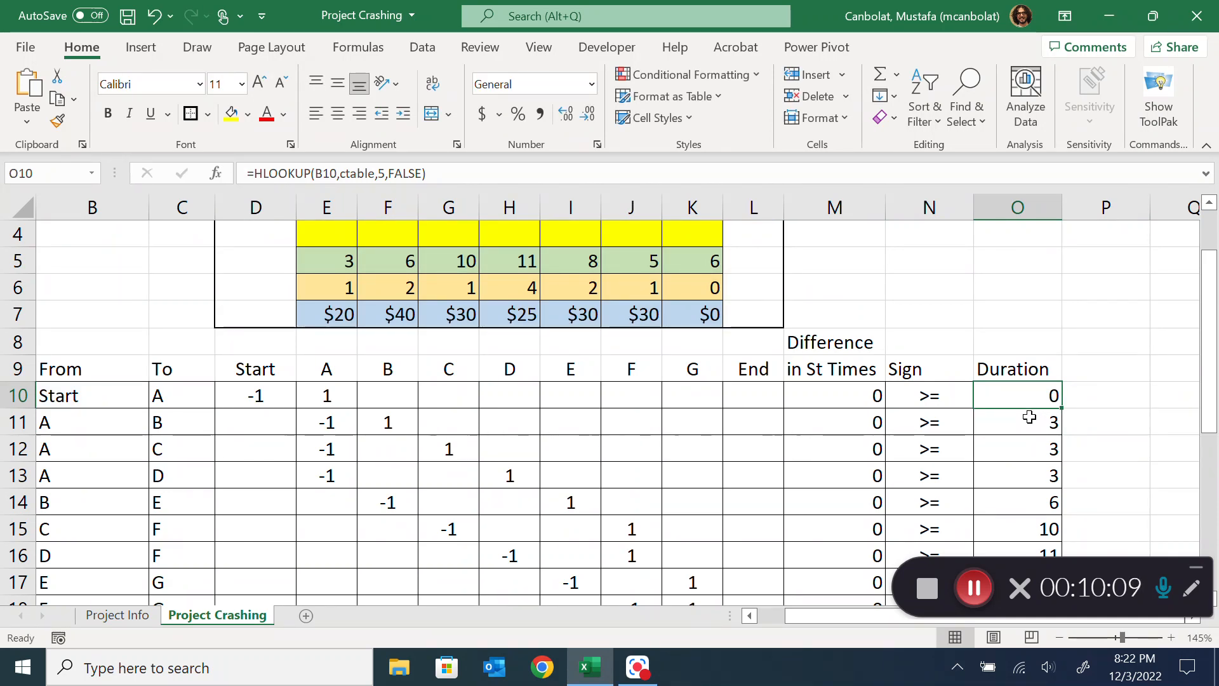
click(1028, 422)
text(=)
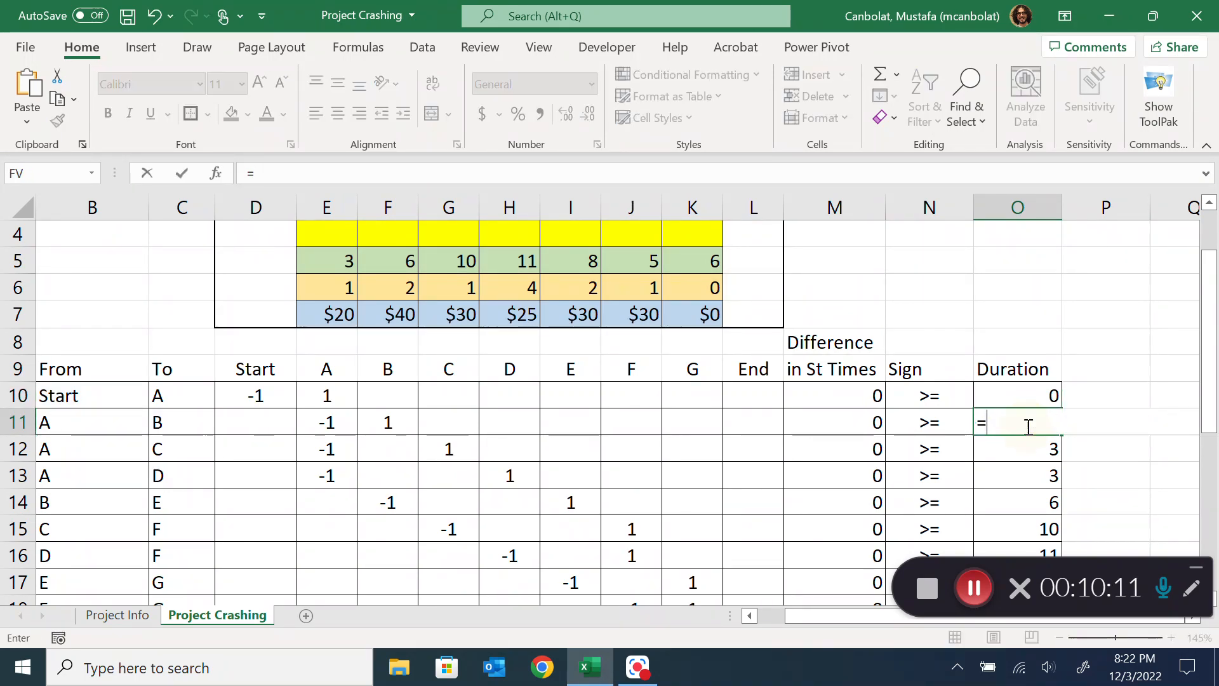
scroll(374, 370, up, 1)
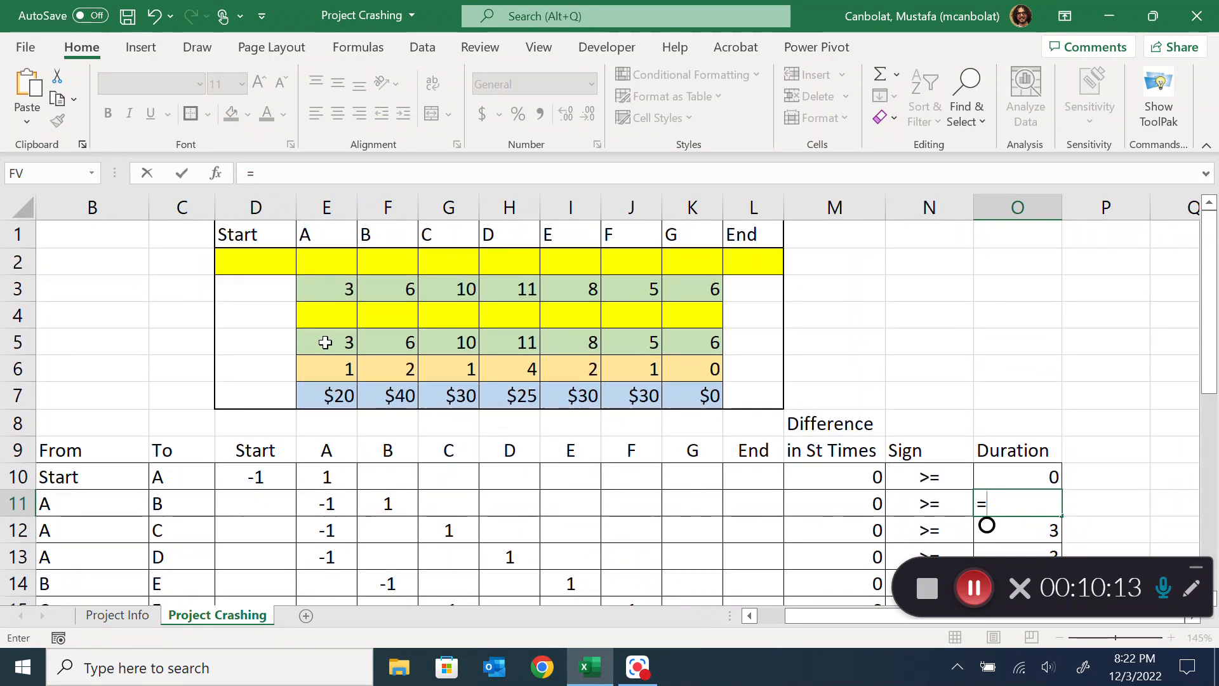
scroll(1069, 457, down, 1)
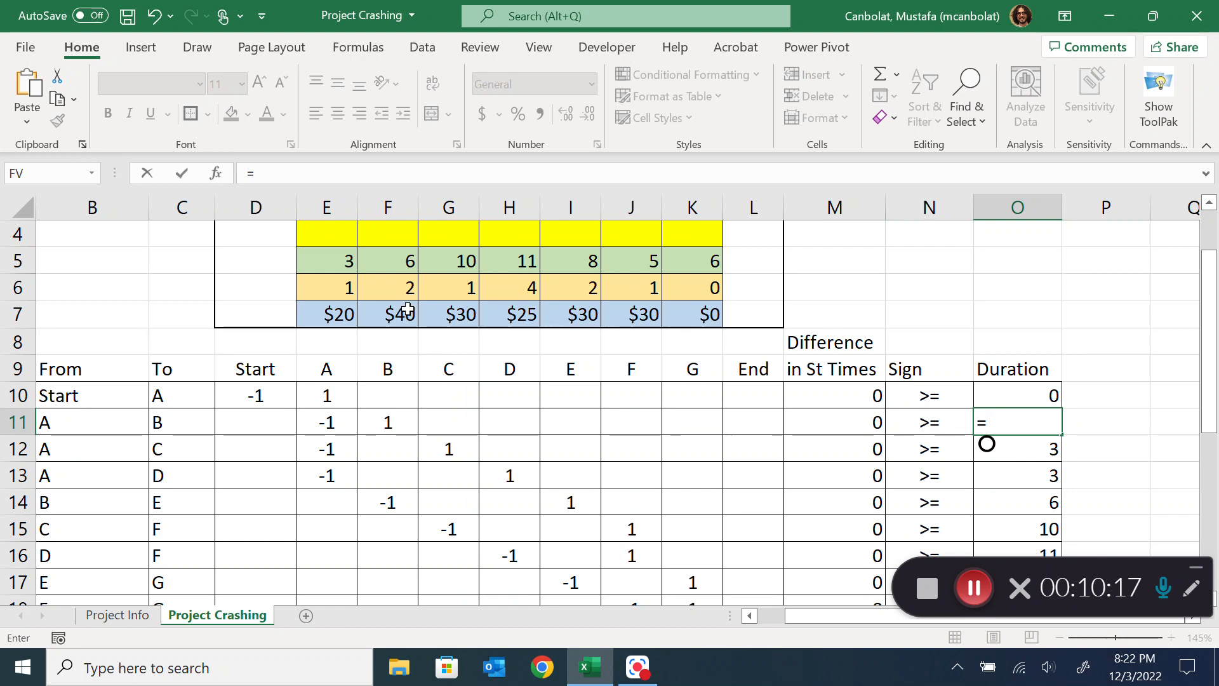
key(Escape)
Check the arguments of the HLOOKUP duration formula in O10
scroll(1134, 367, down, 1)
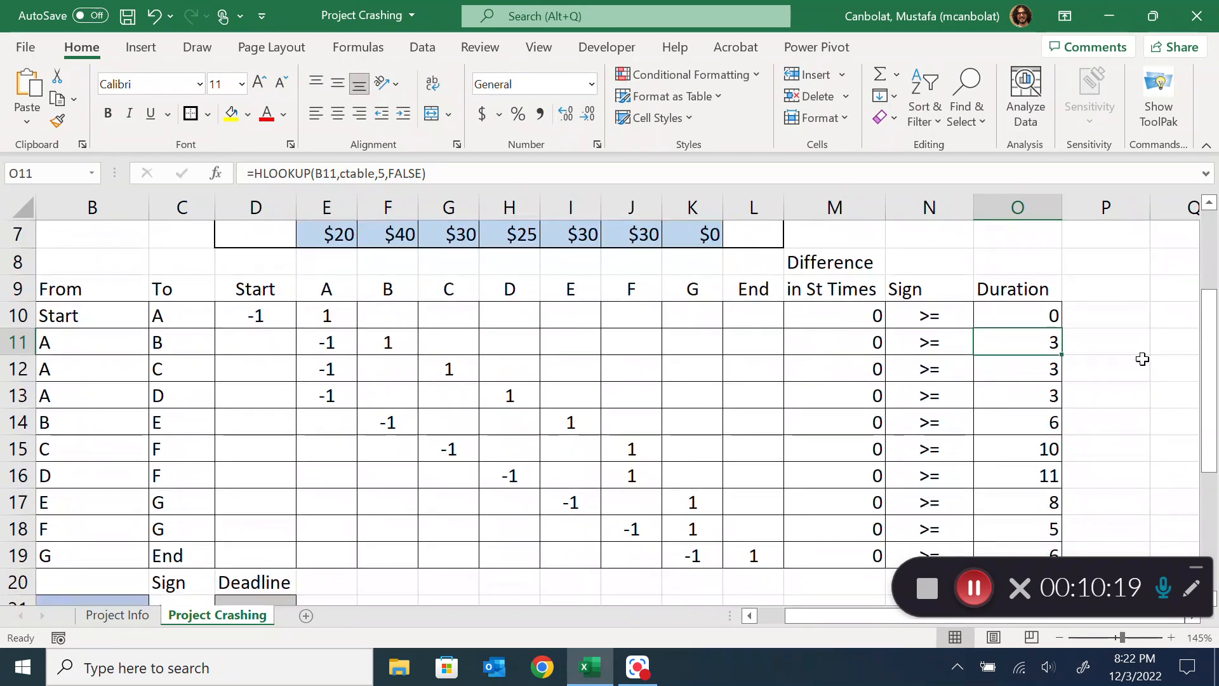
click(1030, 314)
double_click(1030, 314)
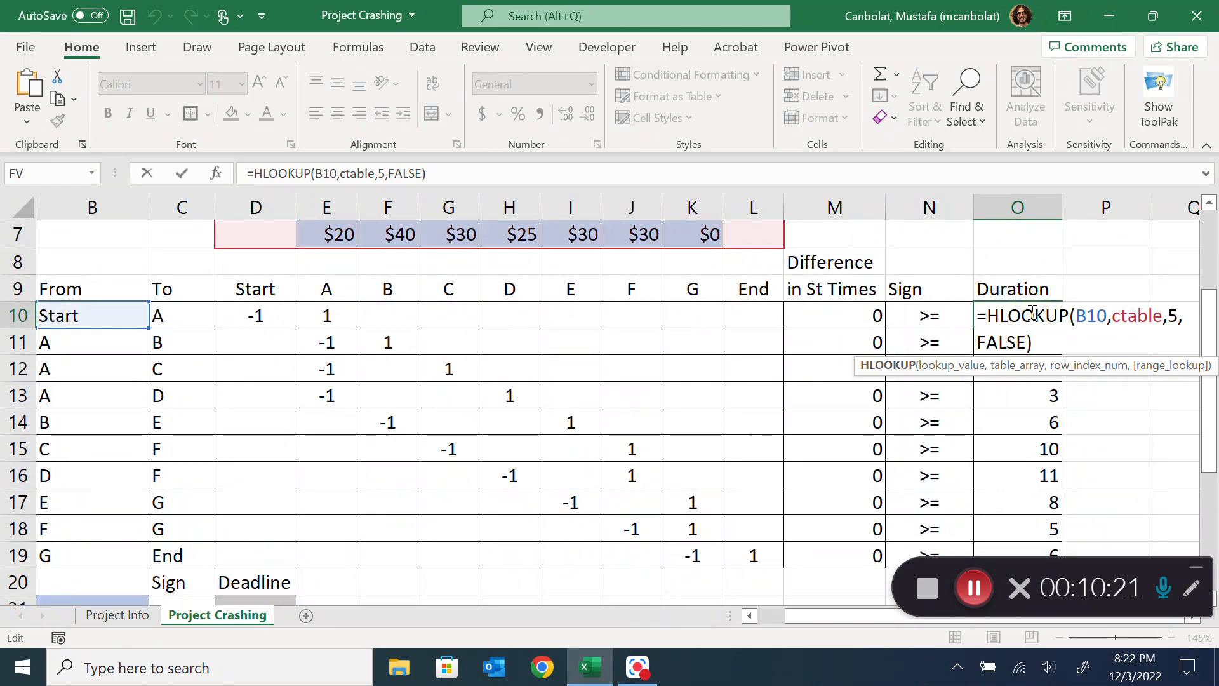
key(Escape)
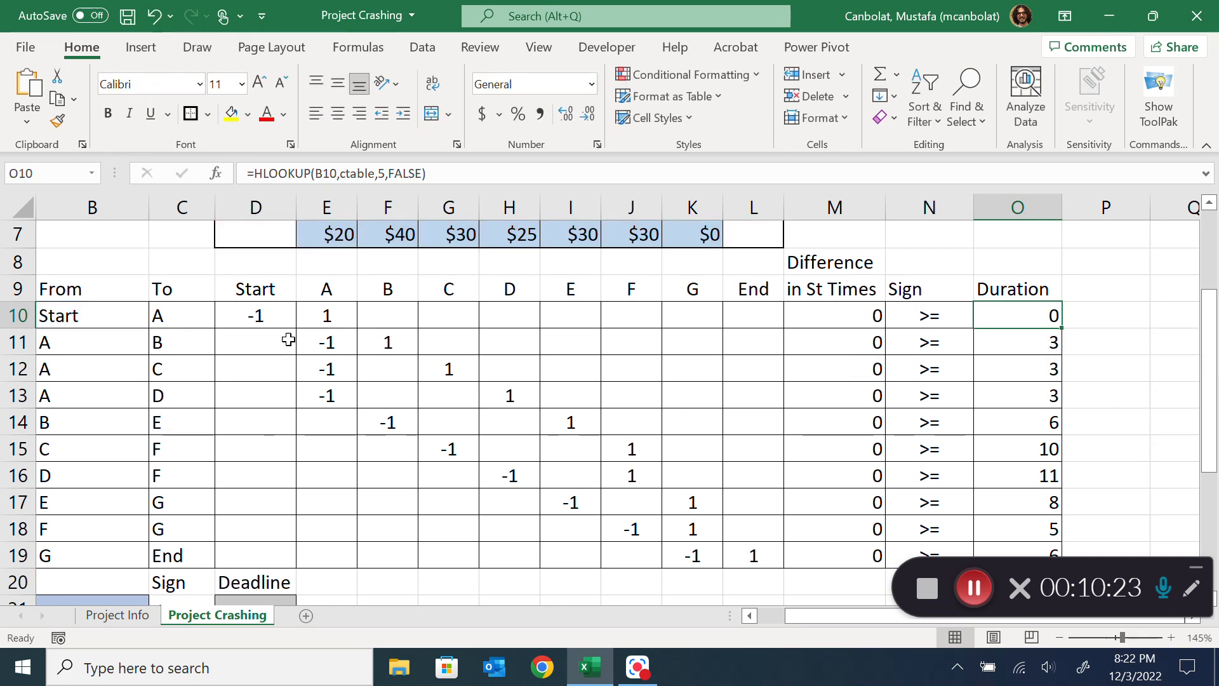
Link Project Duration in B21 to the End start time with the formula =L2
scroll(506, 419, down, 2)
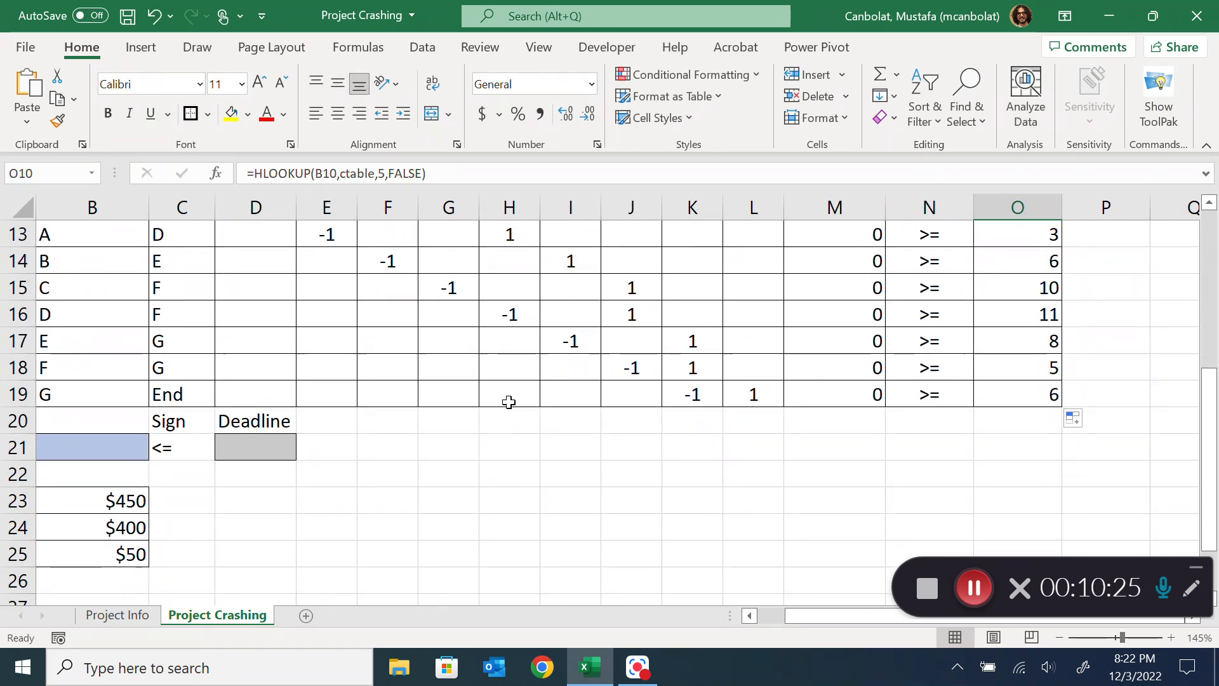
scroll(506, 405, up, 2)
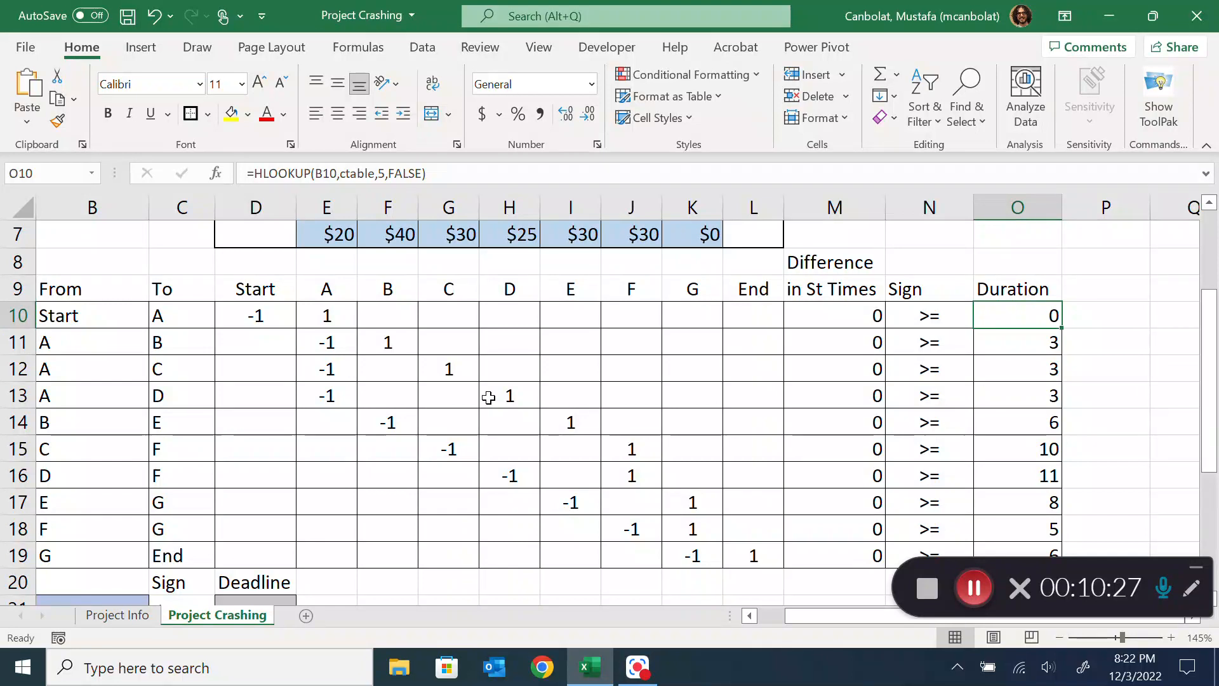
scroll(302, 425, down, 2)
click(51, 451)
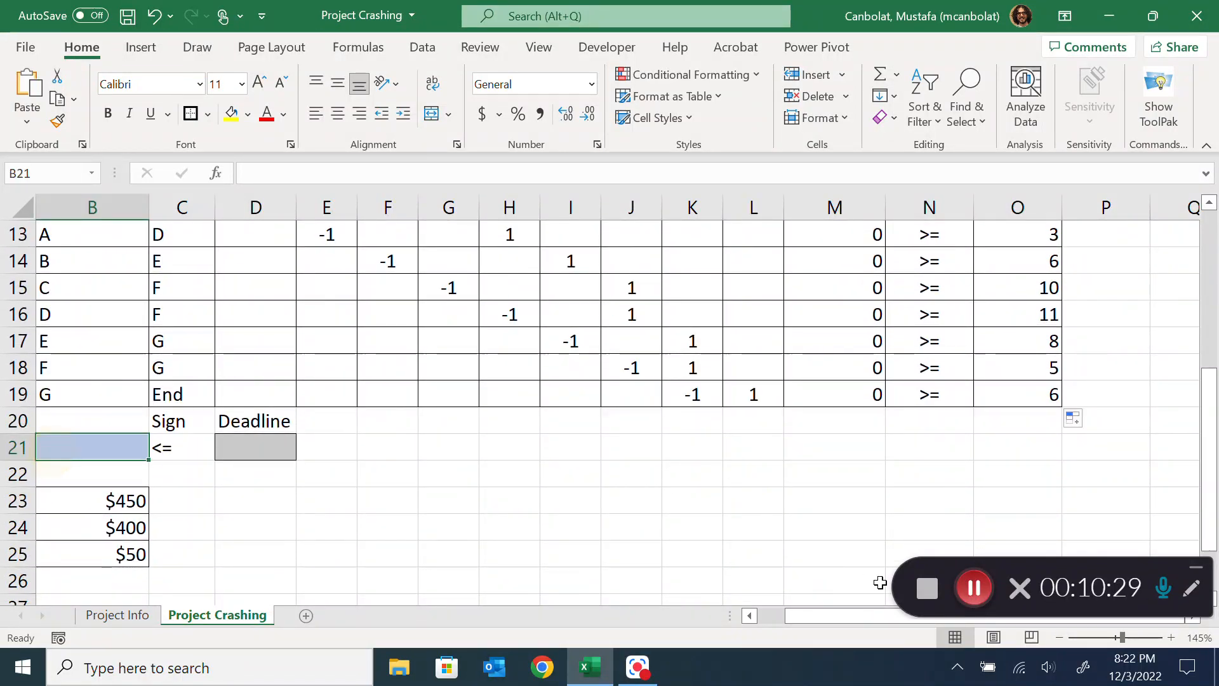
scroll(501, 578, left, 1)
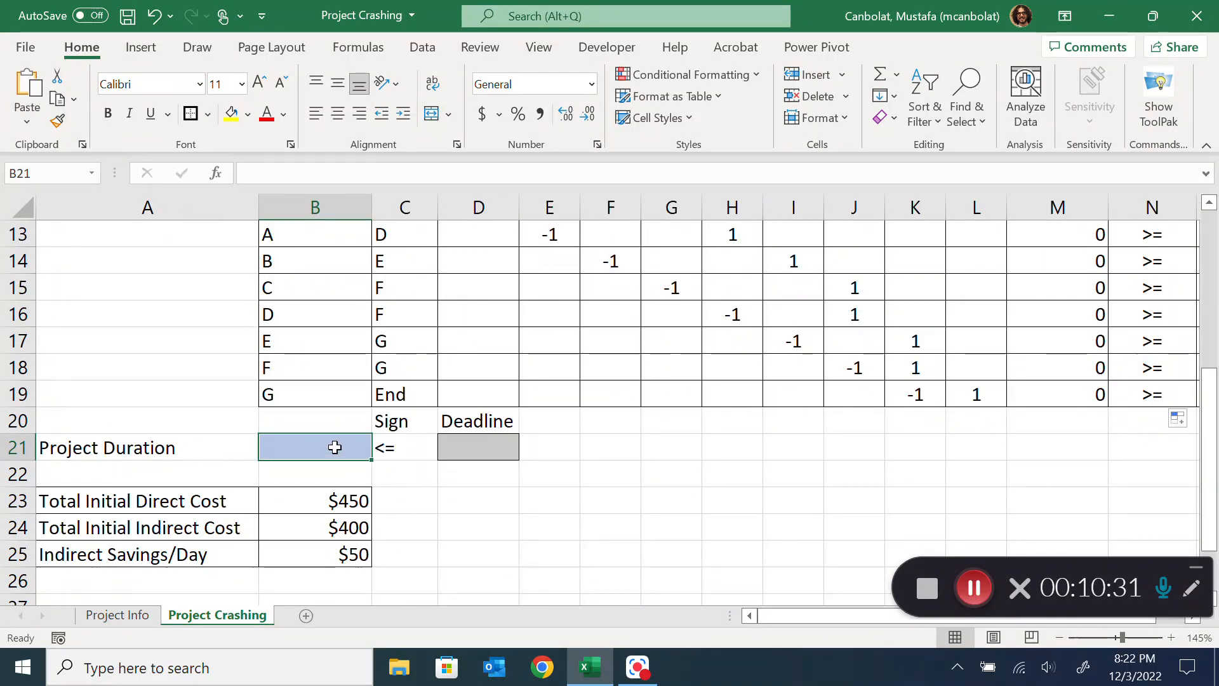
text(=)
scroll(661, 427, up, 4)
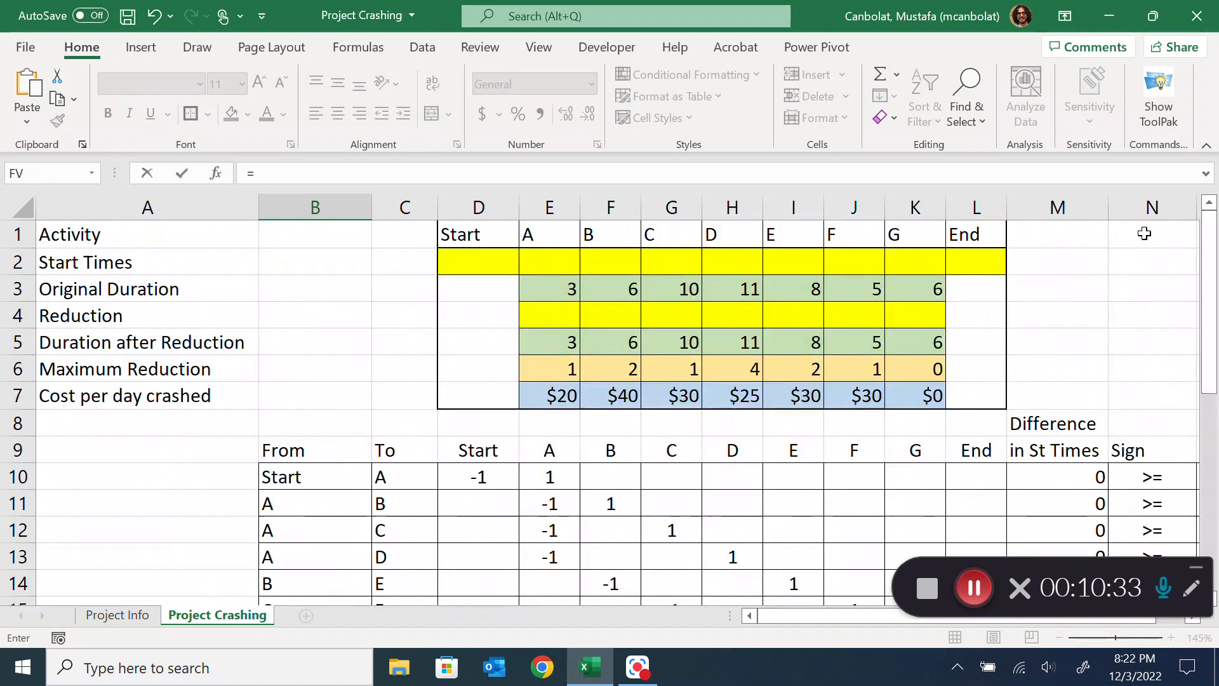
click(976, 263)
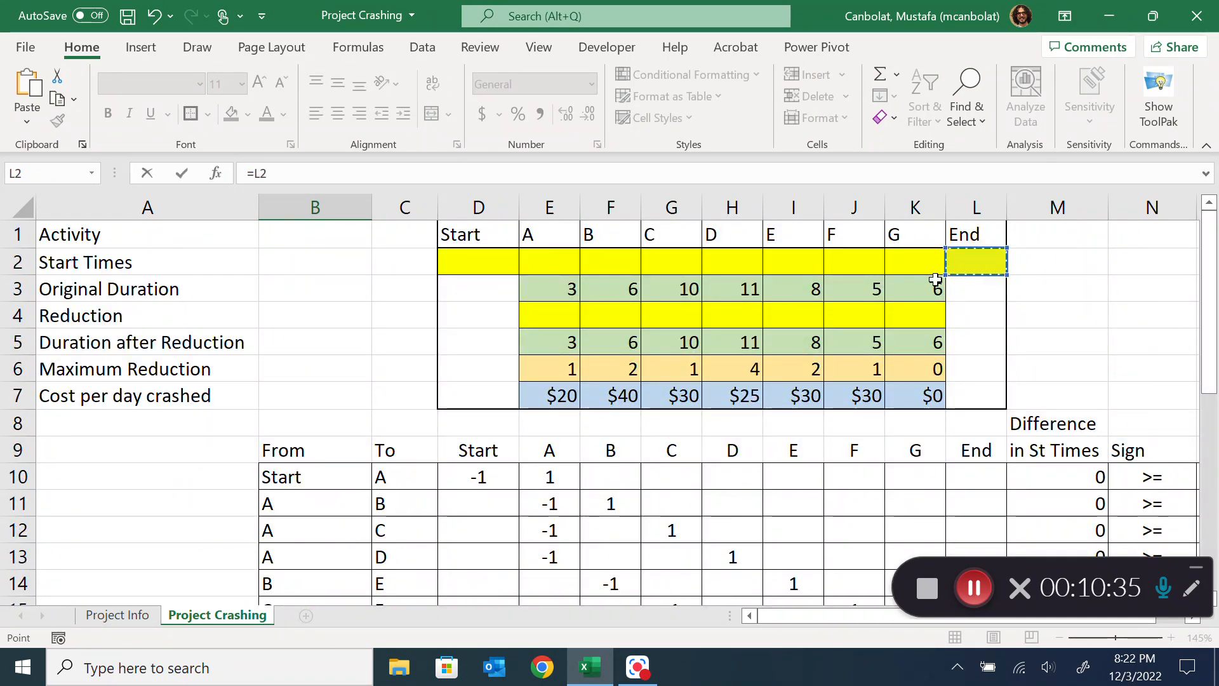
scroll(424, 413, down, 4)
key(Return)
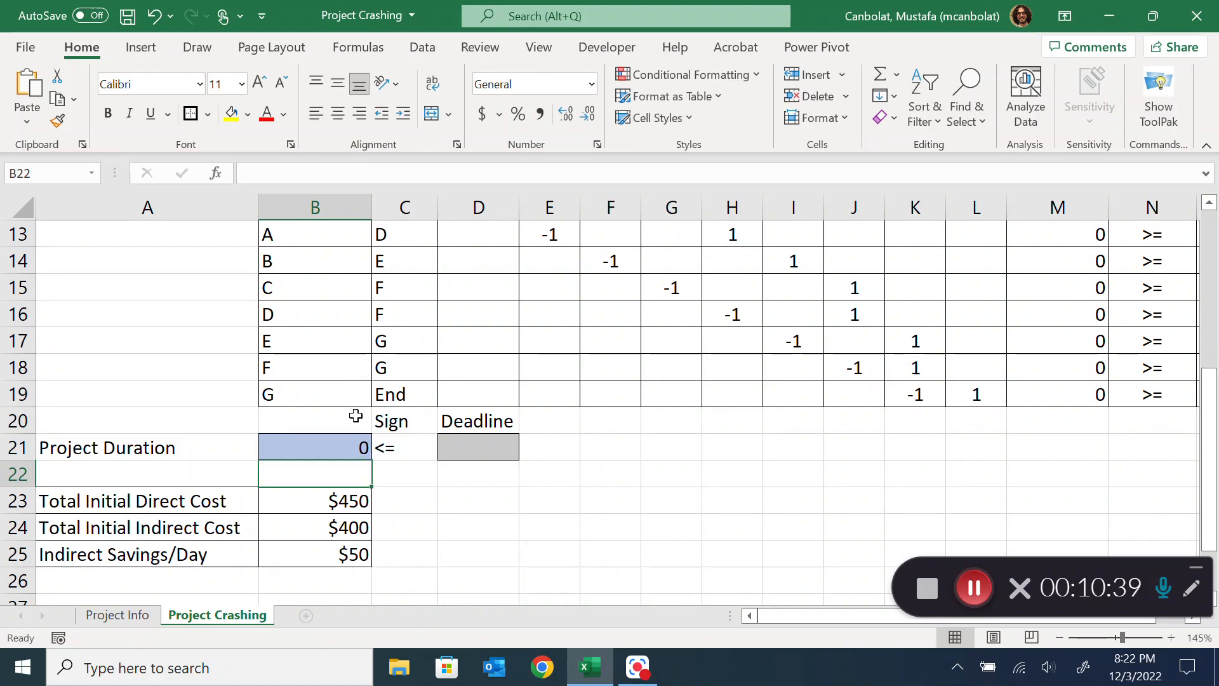
Check the Project Duration formula in B21 against the End start time and the precedence constraints
click(345, 446)
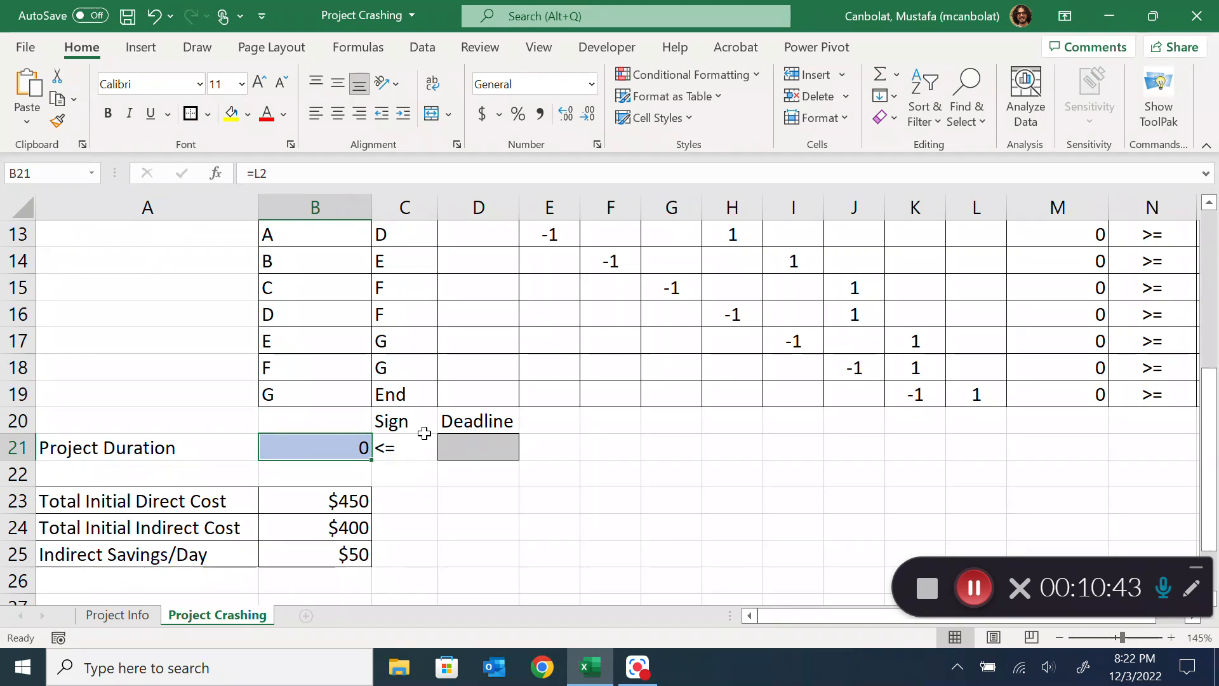
scroll(470, 413, up, 4)
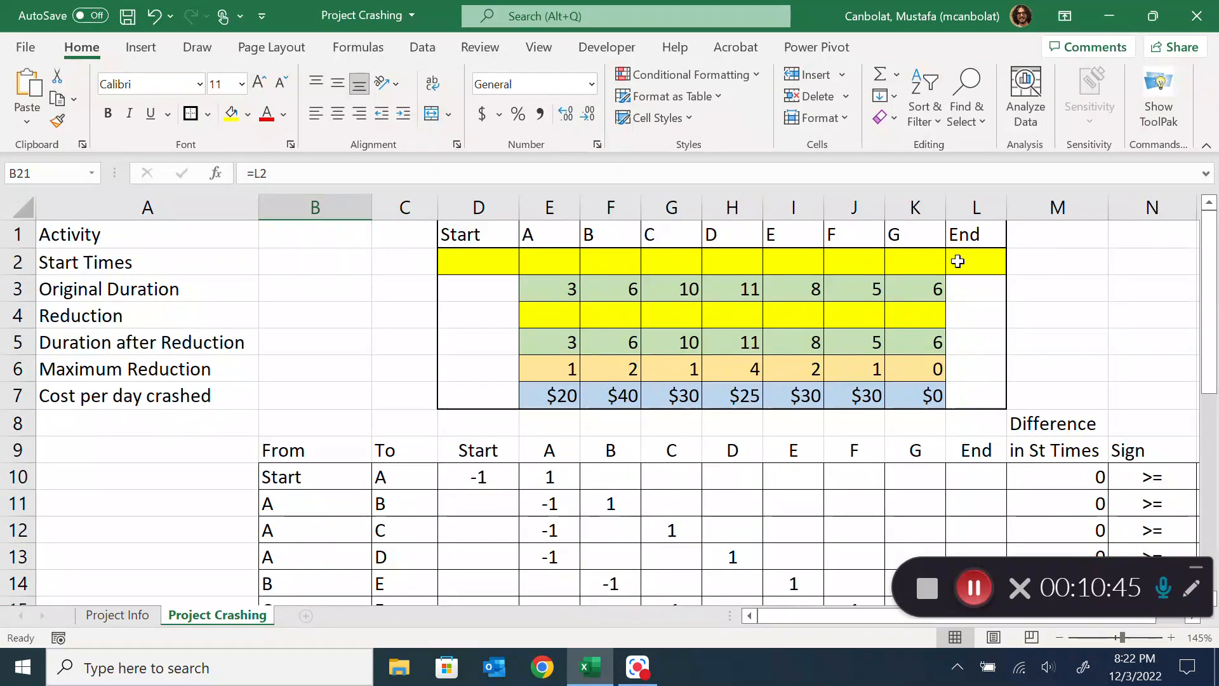
scroll(938, 329, down, 2)
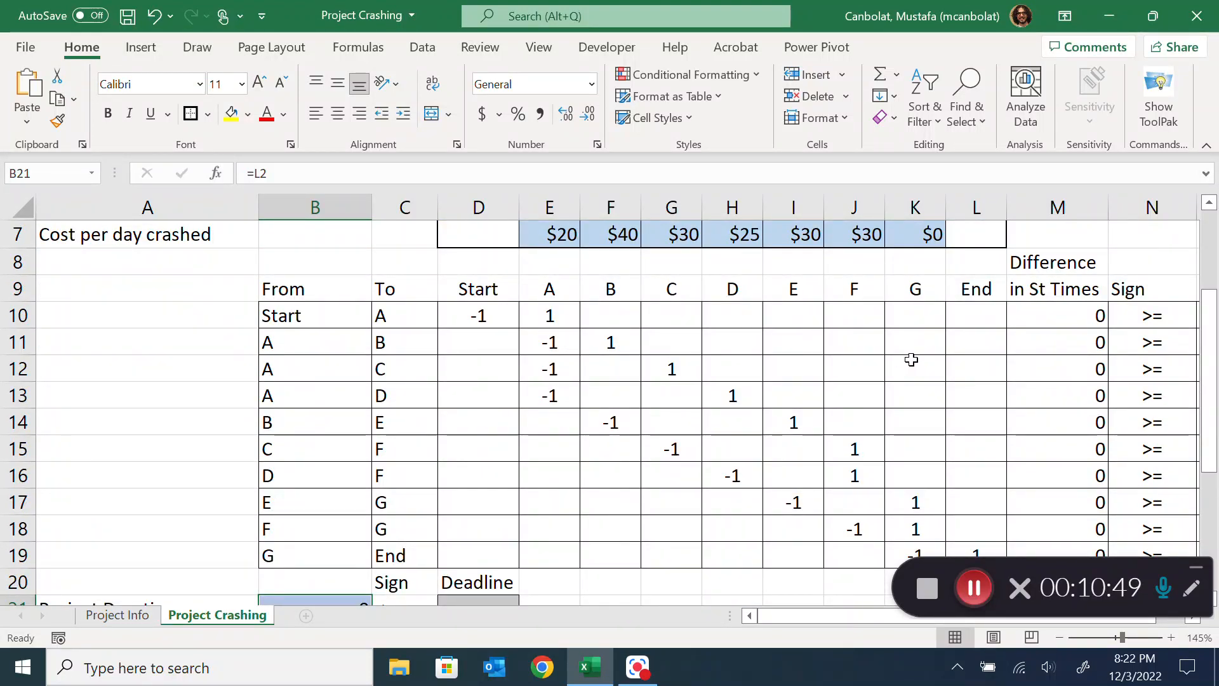
scroll(699, 355, down, 2)
scroll(484, 350, up, 4)
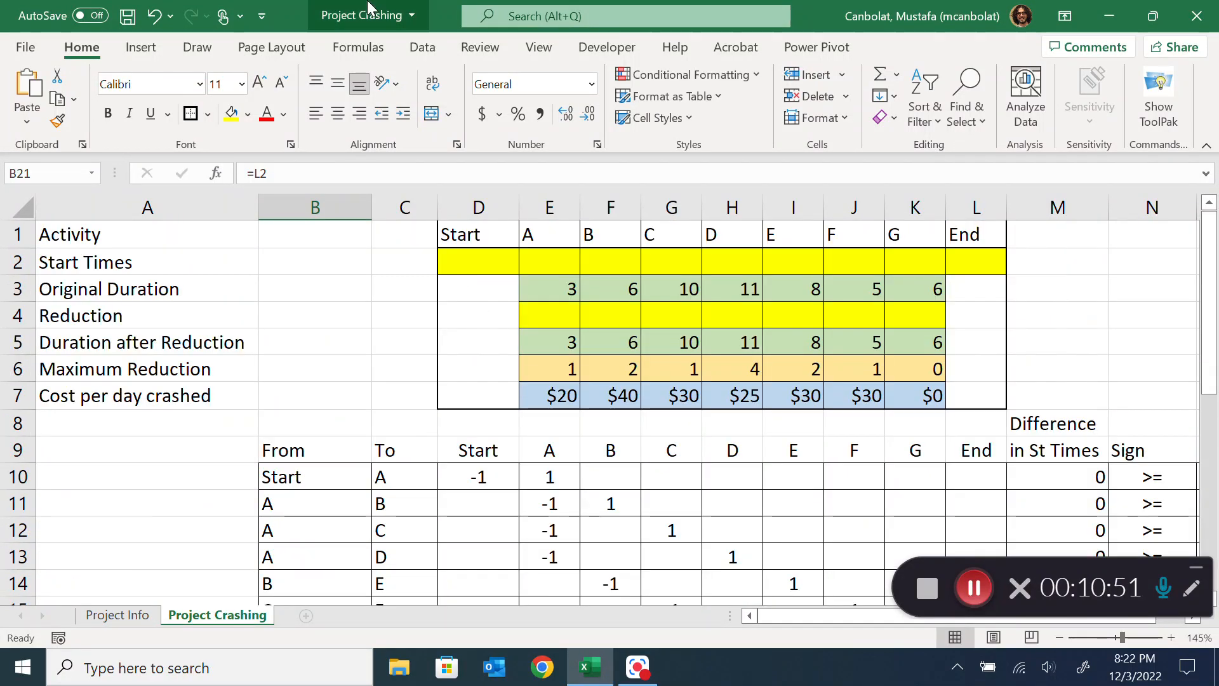
Check in the Excel add-ins list that the Solver Add-in is enabled
click(423, 47)
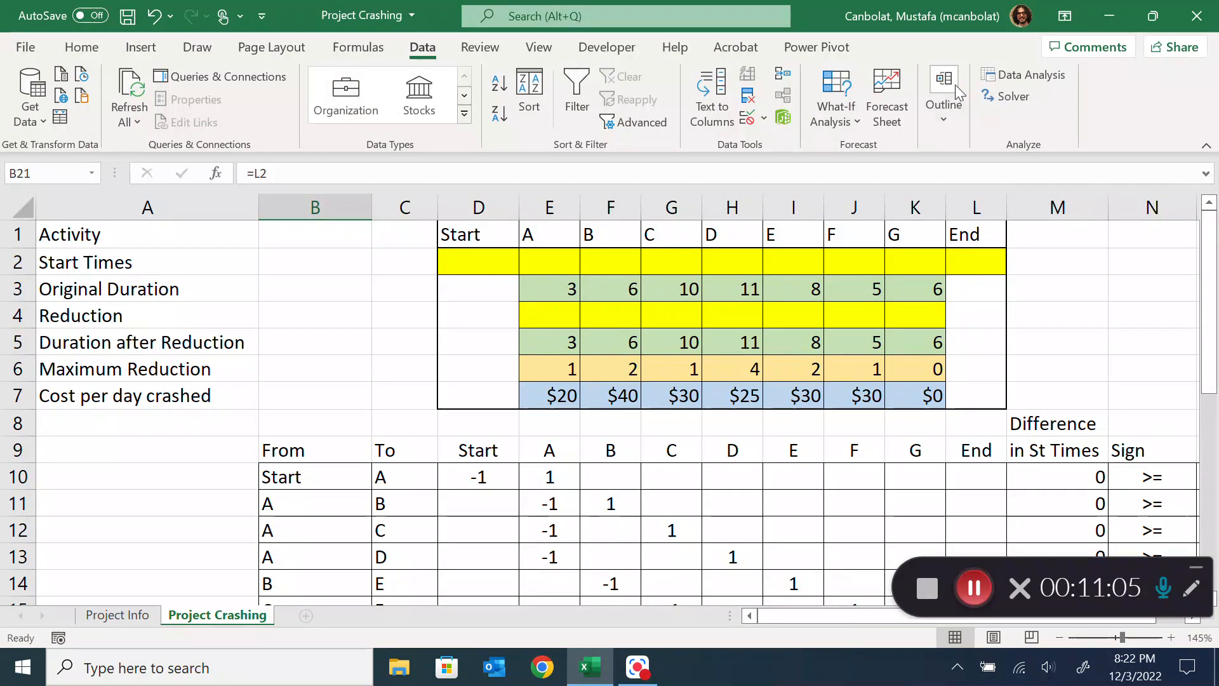
click(27, 49)
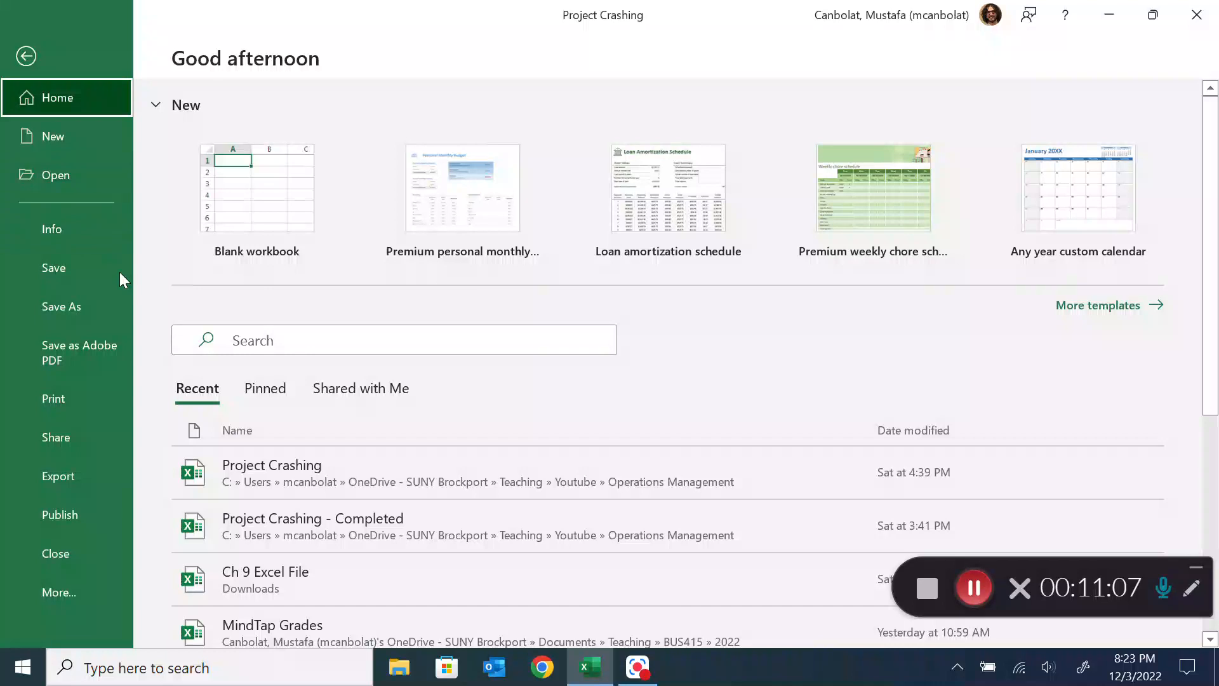
click(69, 604)
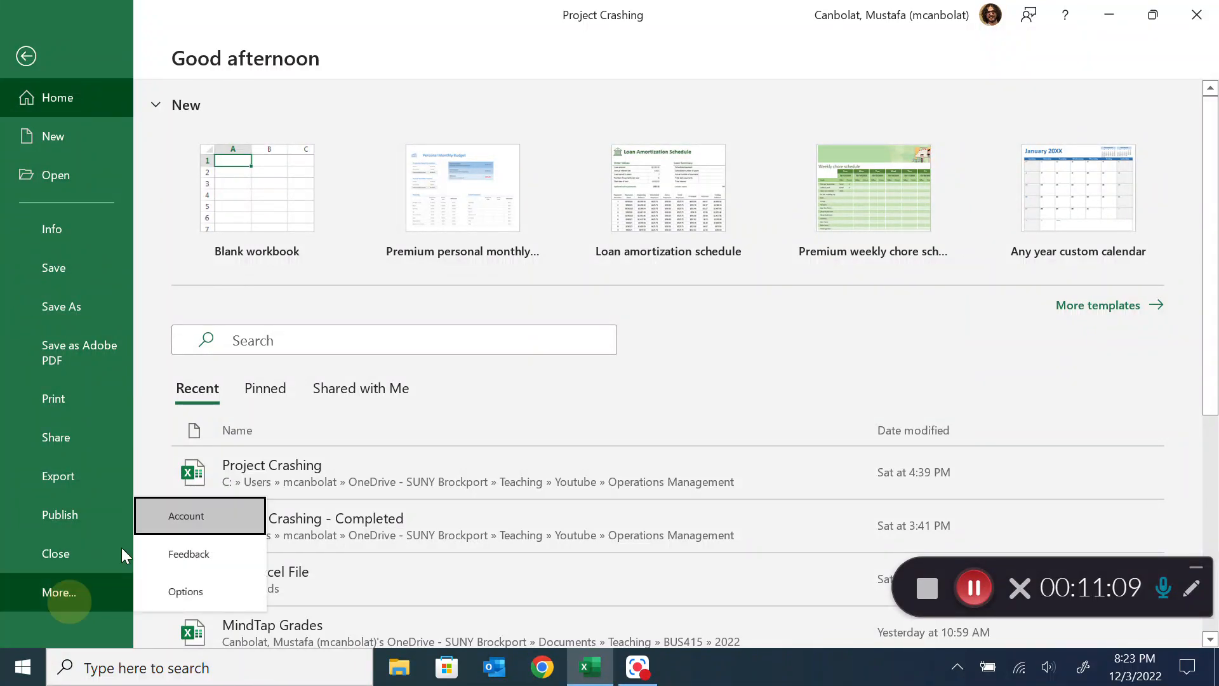
click(197, 585)
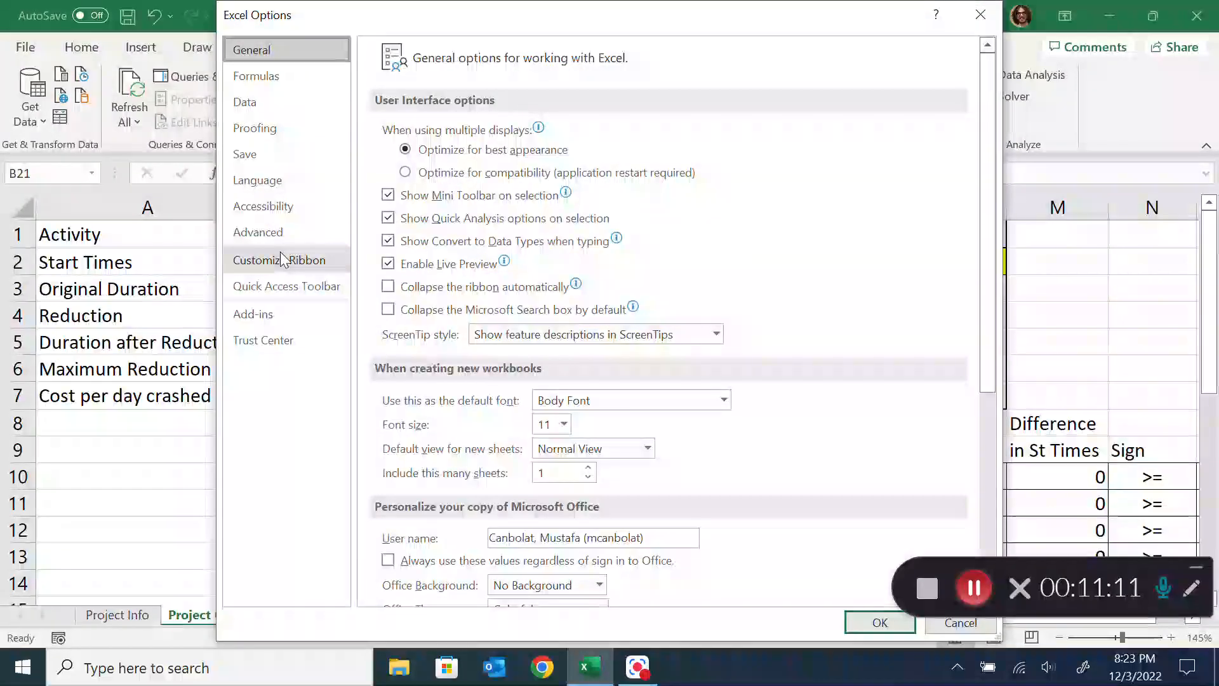
click(253, 313)
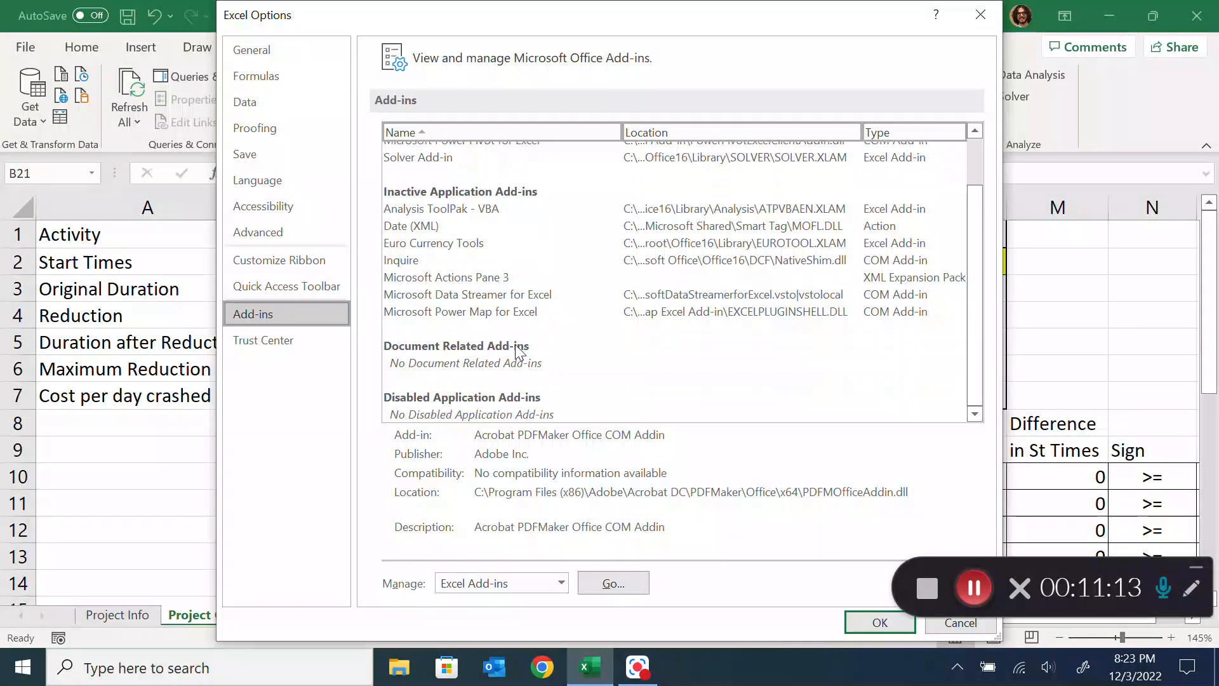
click(615, 580)
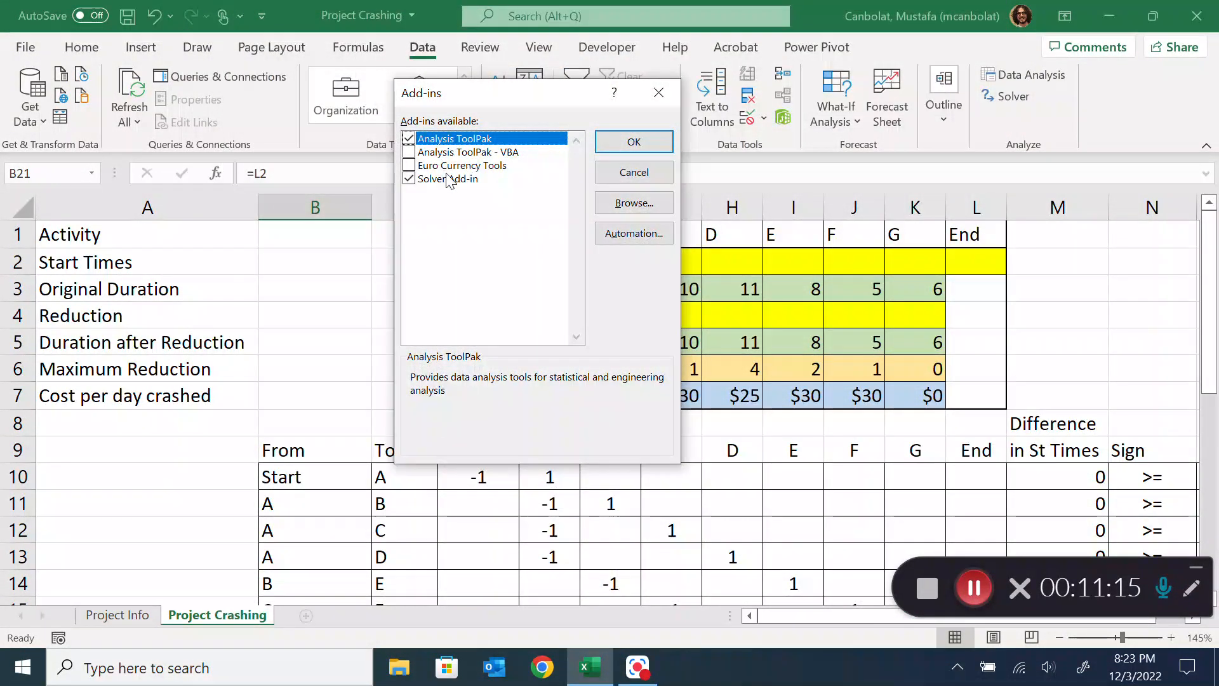
click(677, 96)
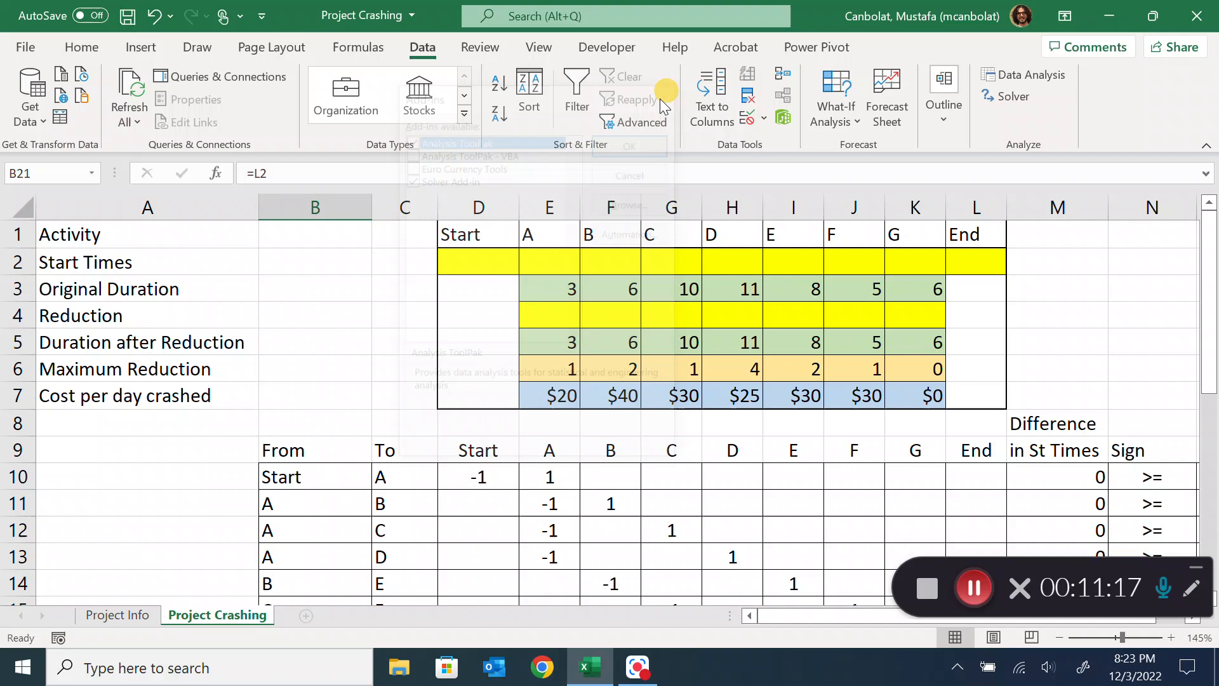
Start Solver and reset all its options and cell selections
click(1149, 342)
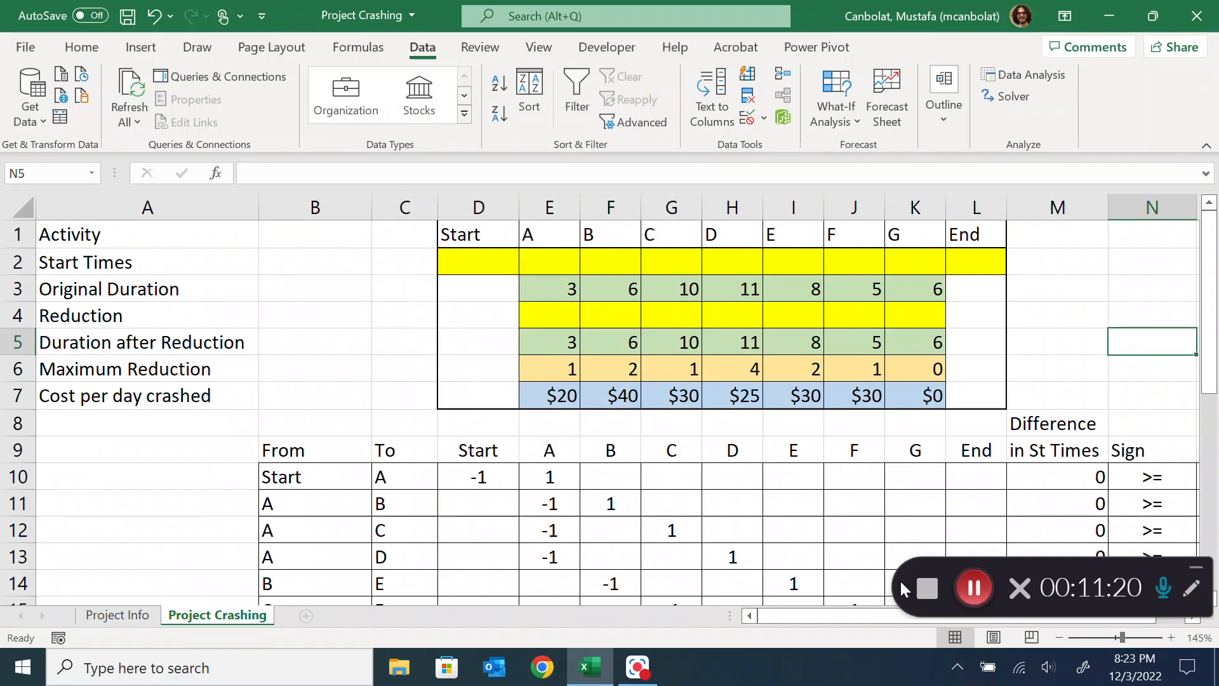
mouse_move(863, 613)
mouse_down()
mouse_move(895, 615)
mouse_move(856, 620)
mouse_up()
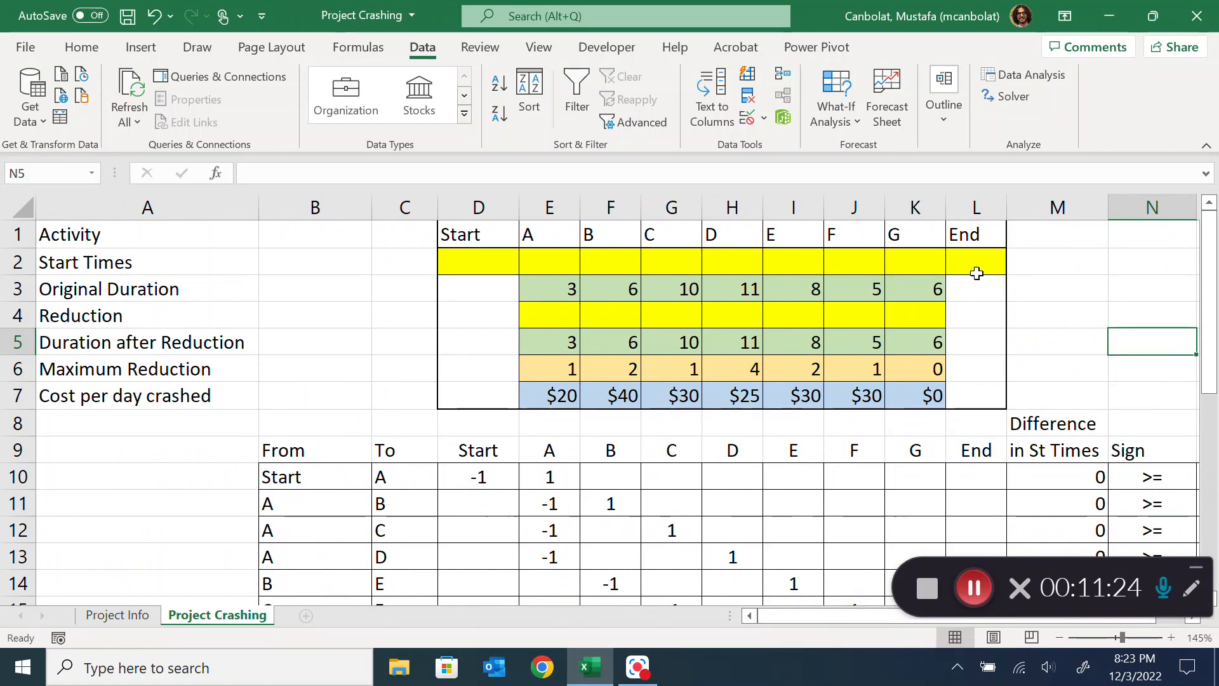
scroll(975, 271, down, 2)
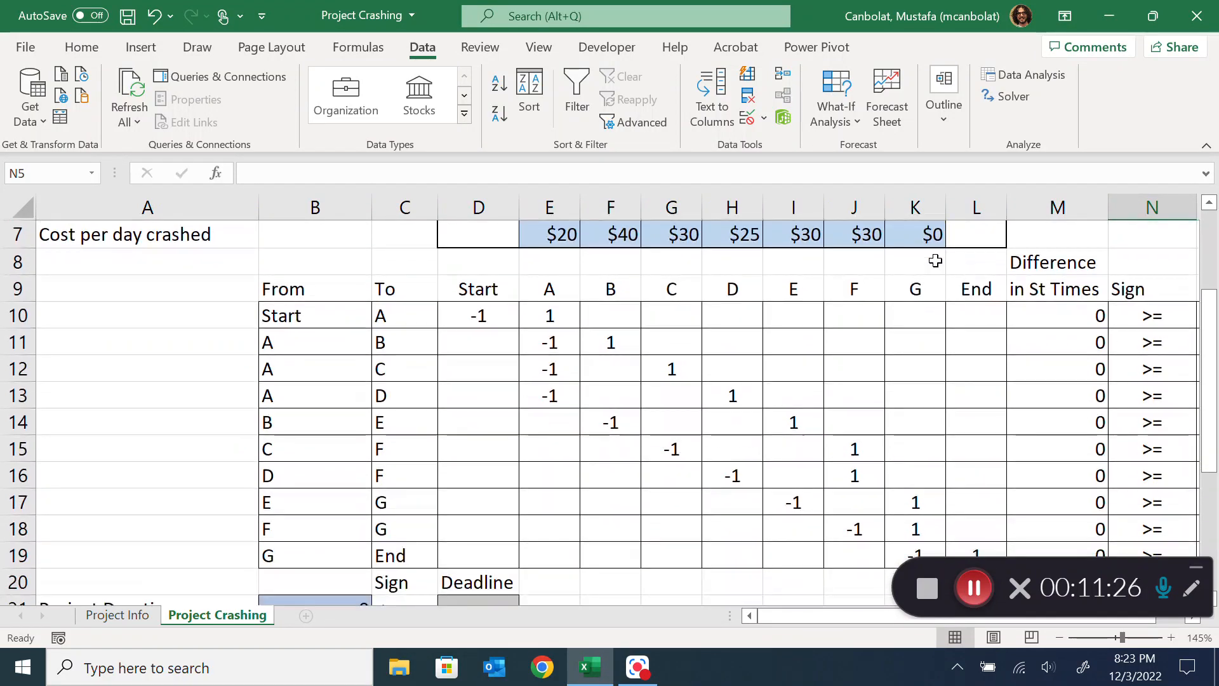
scroll(898, 291, up, 2)
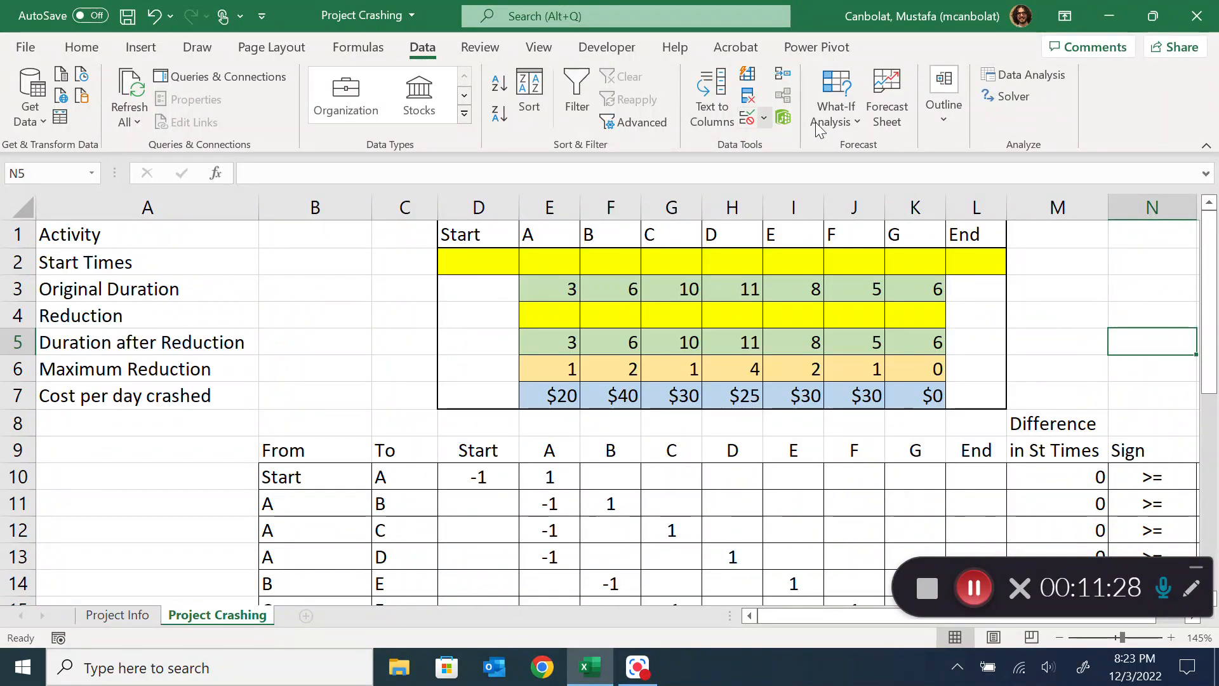
click(1010, 101)
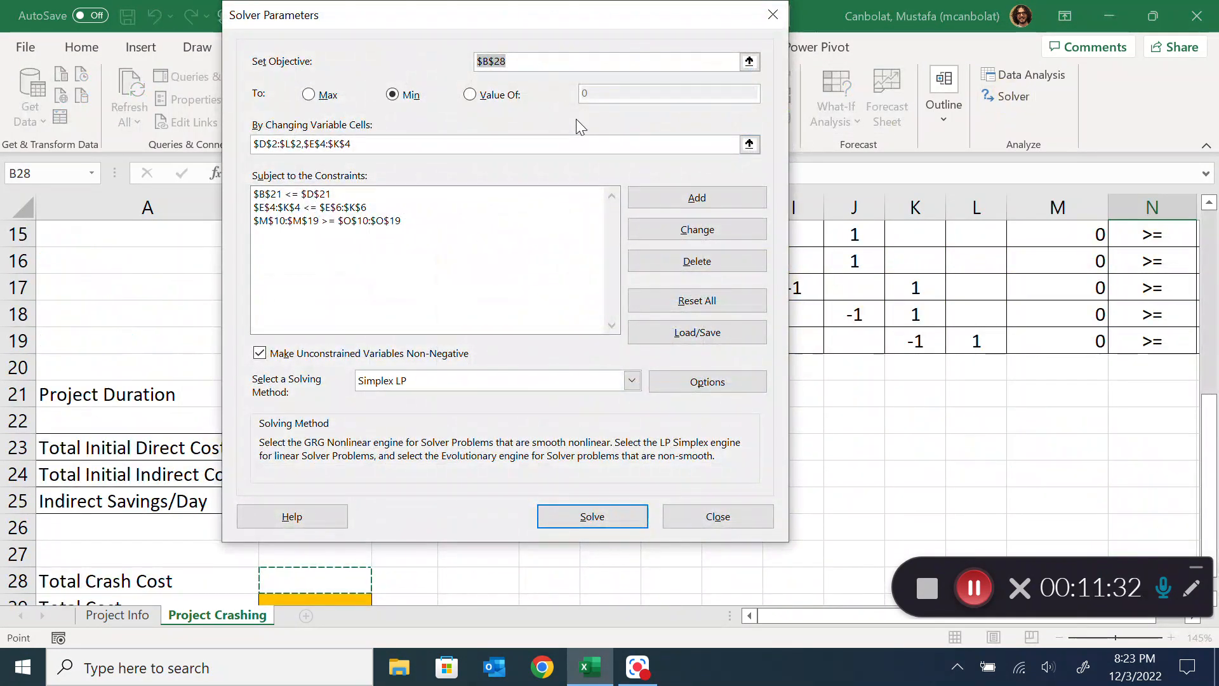
click(712, 302)
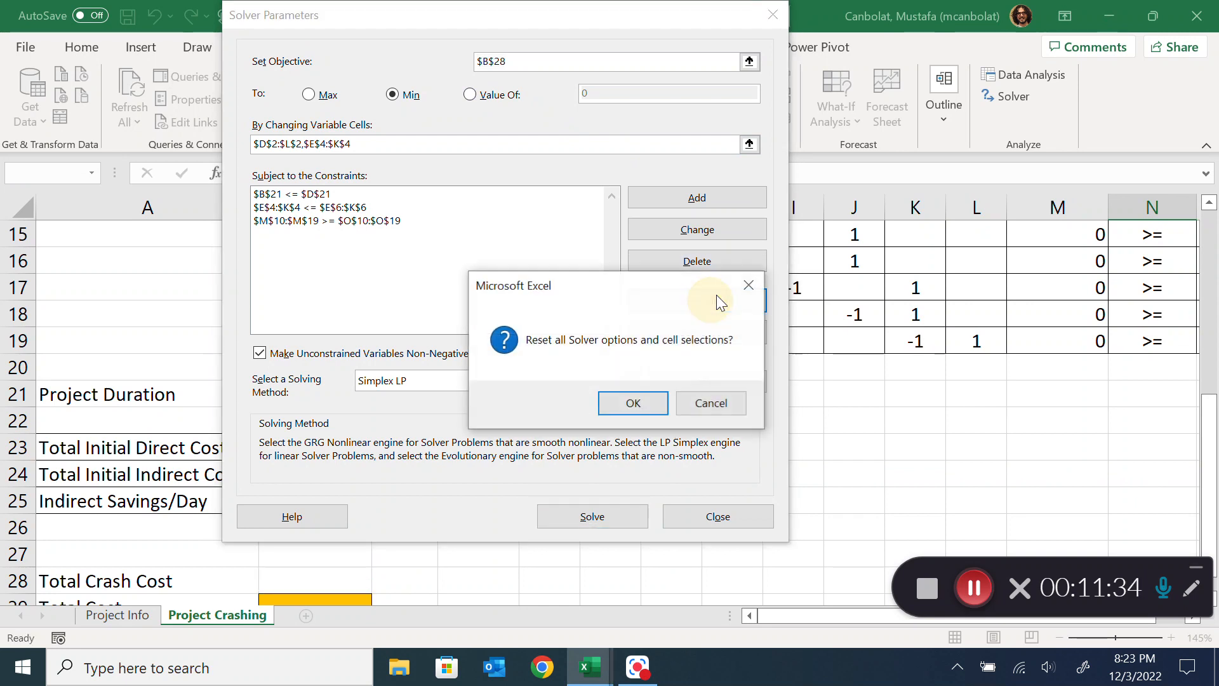
click(621, 400)
Set the Solver objective to minimize Project Duration in B21
drag(483, 22, 575, 32)
scroll(640, 232, up, 5)
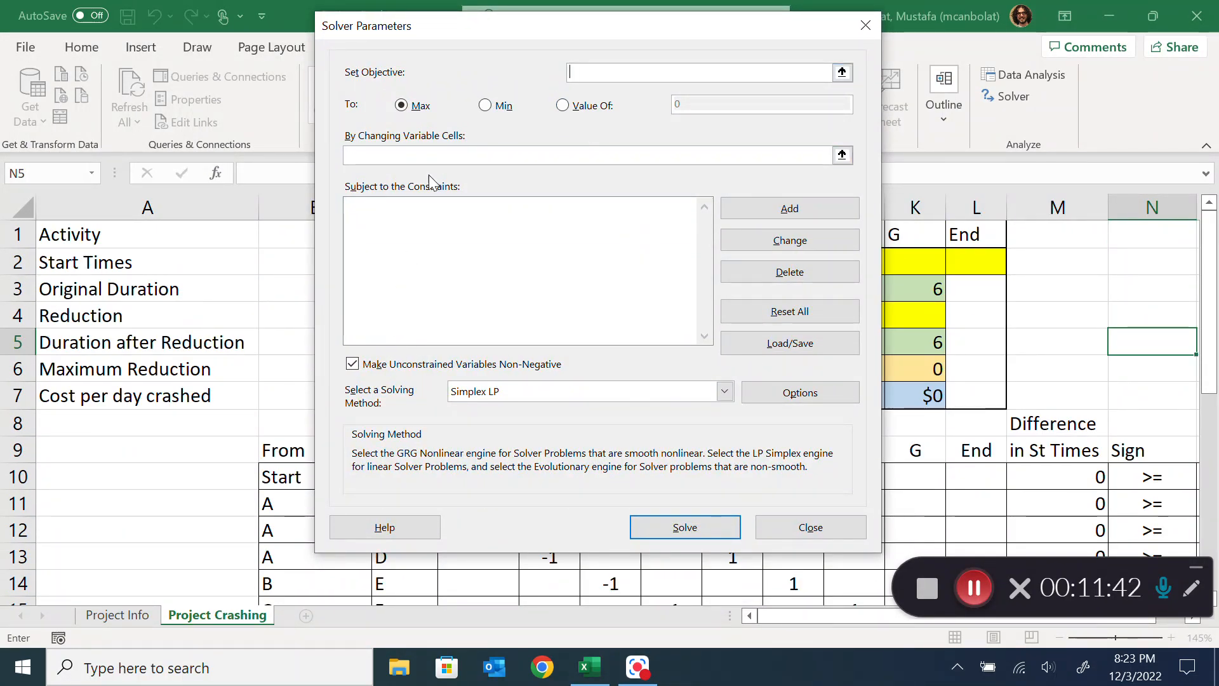
scroll(308, 355, down, 5)
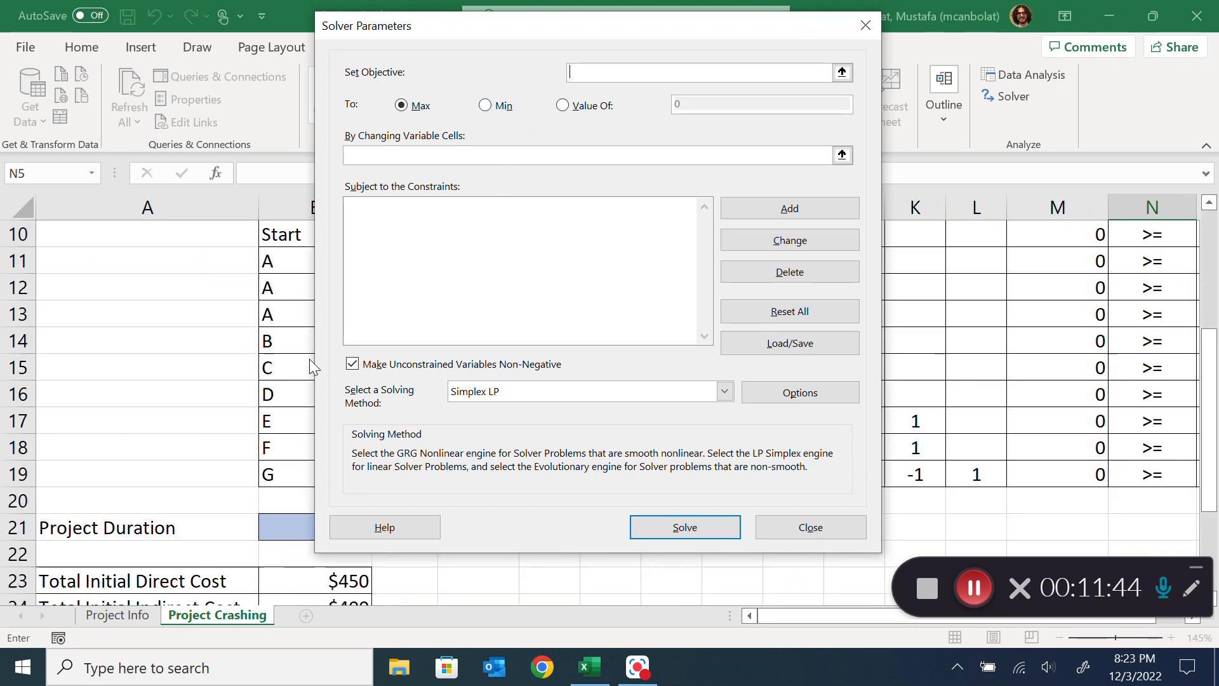
drag(438, 32, 604, 20)
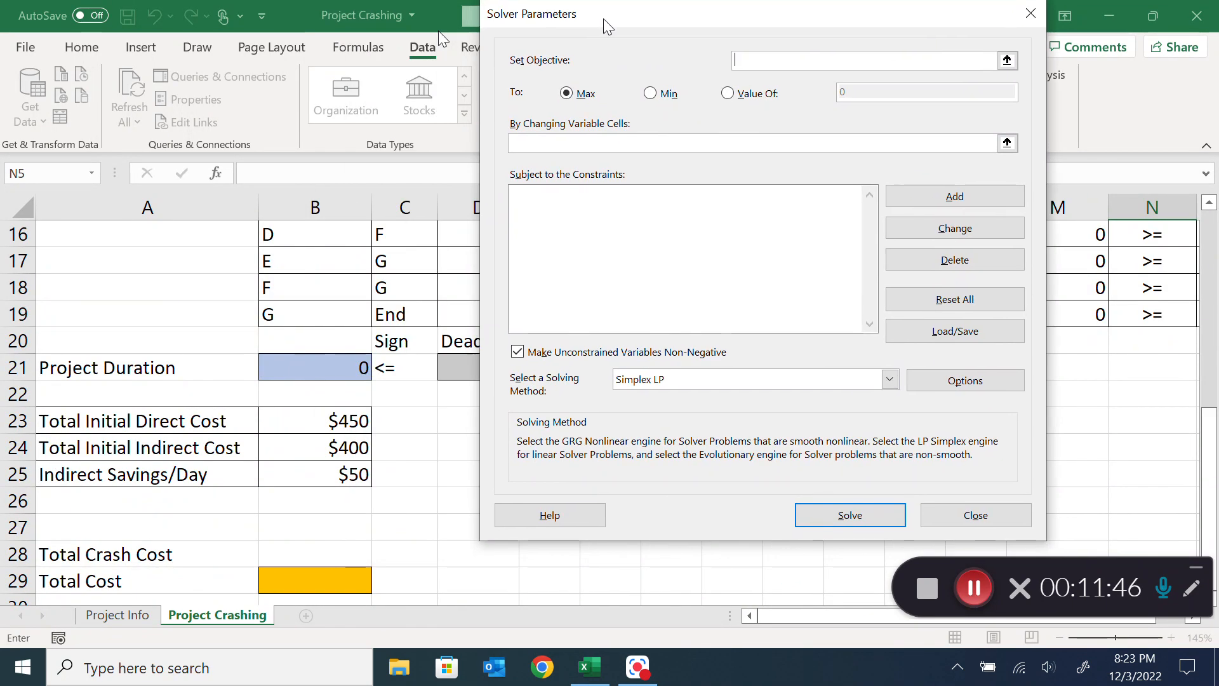
click(321, 367)
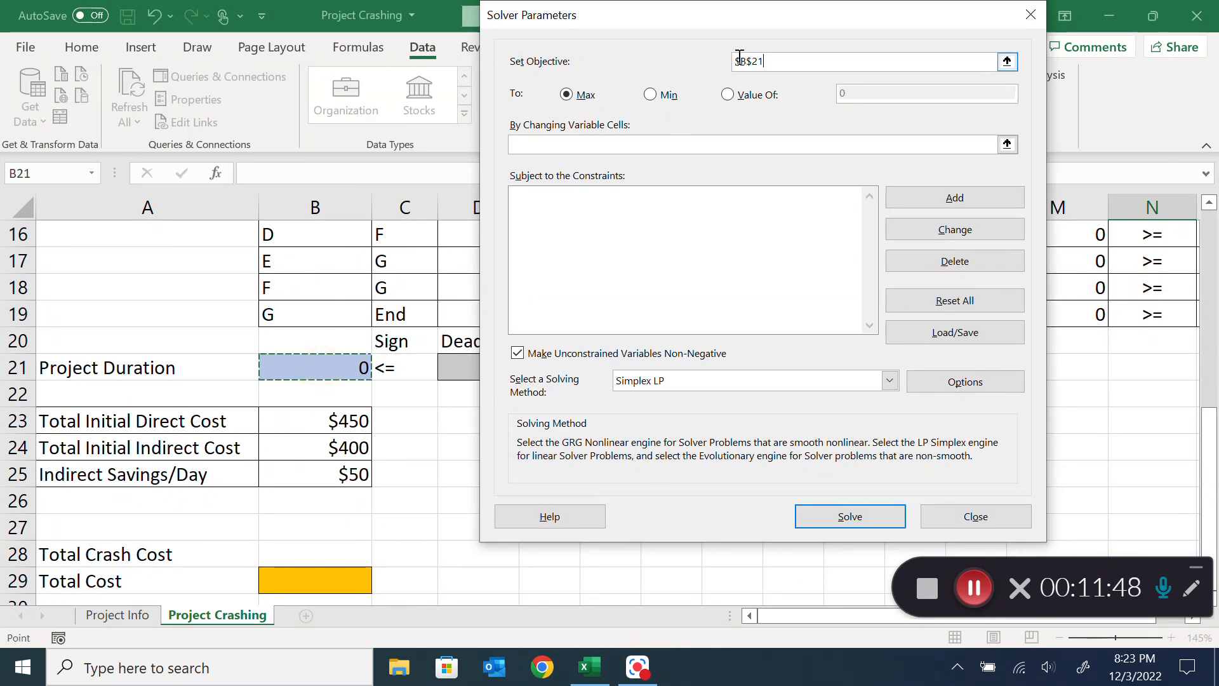
click(650, 96)
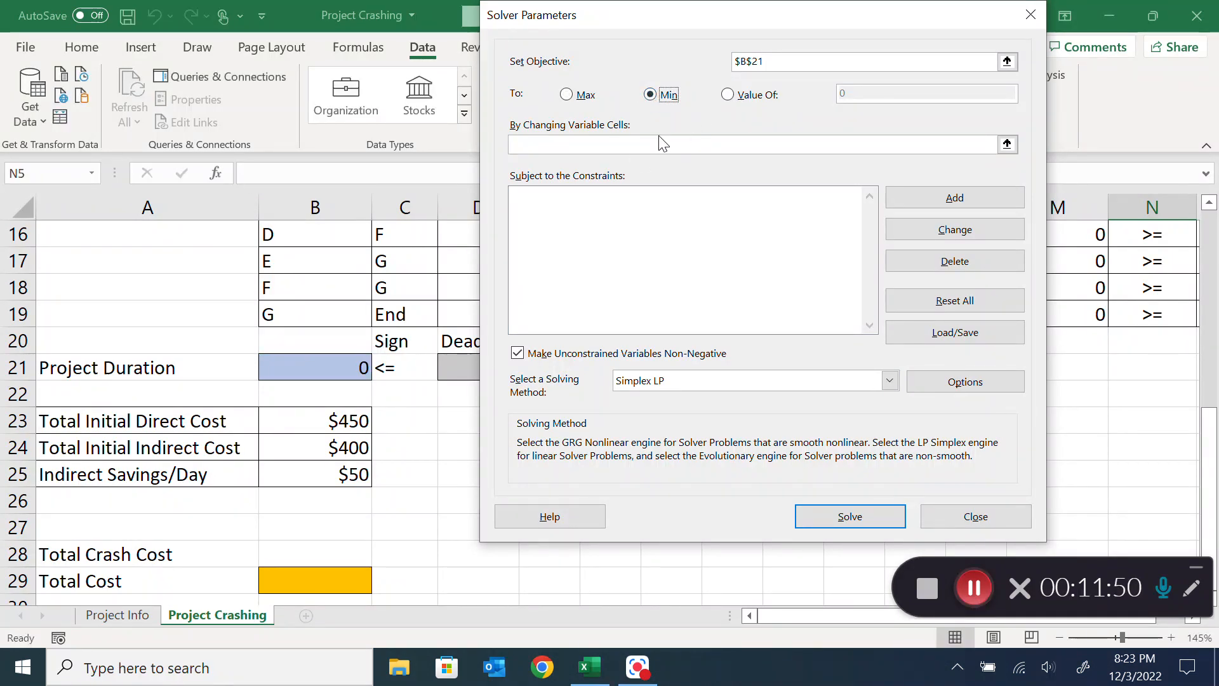
Set the Solver variable cells to the start times D2:L2 and the reductions E4:K4
click(625, 150)
scroll(340, 300, up, 5)
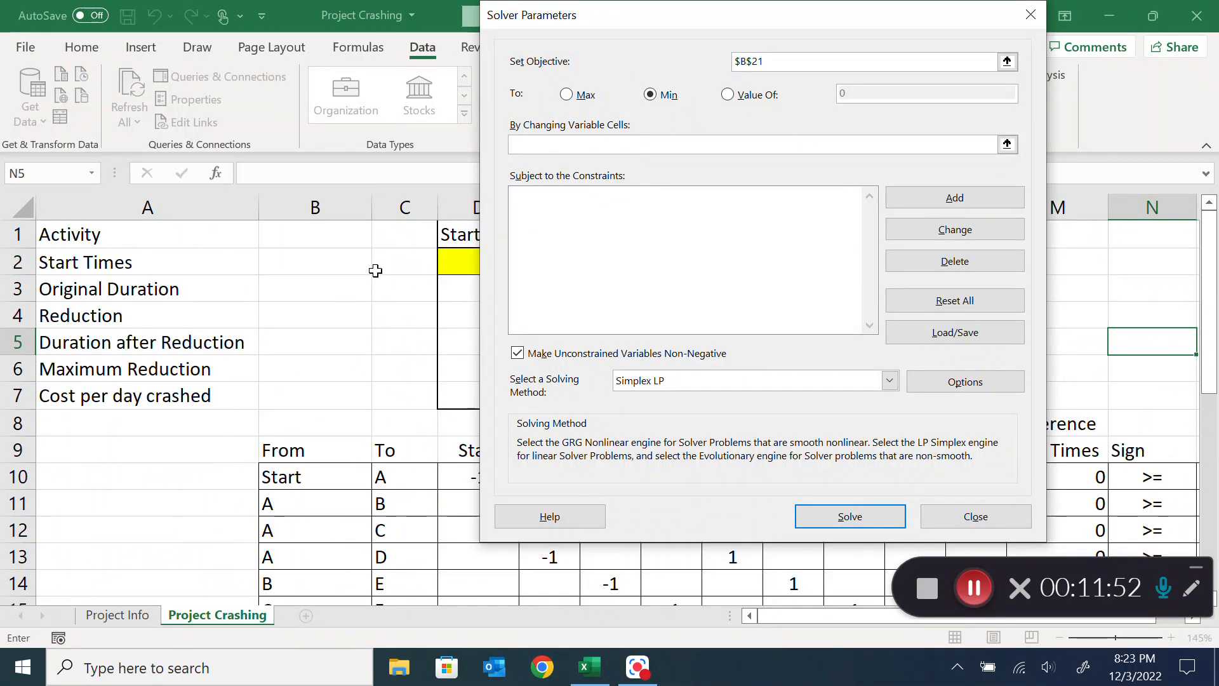
drag(697, 15, 335, 414)
drag(470, 259, 971, 258)
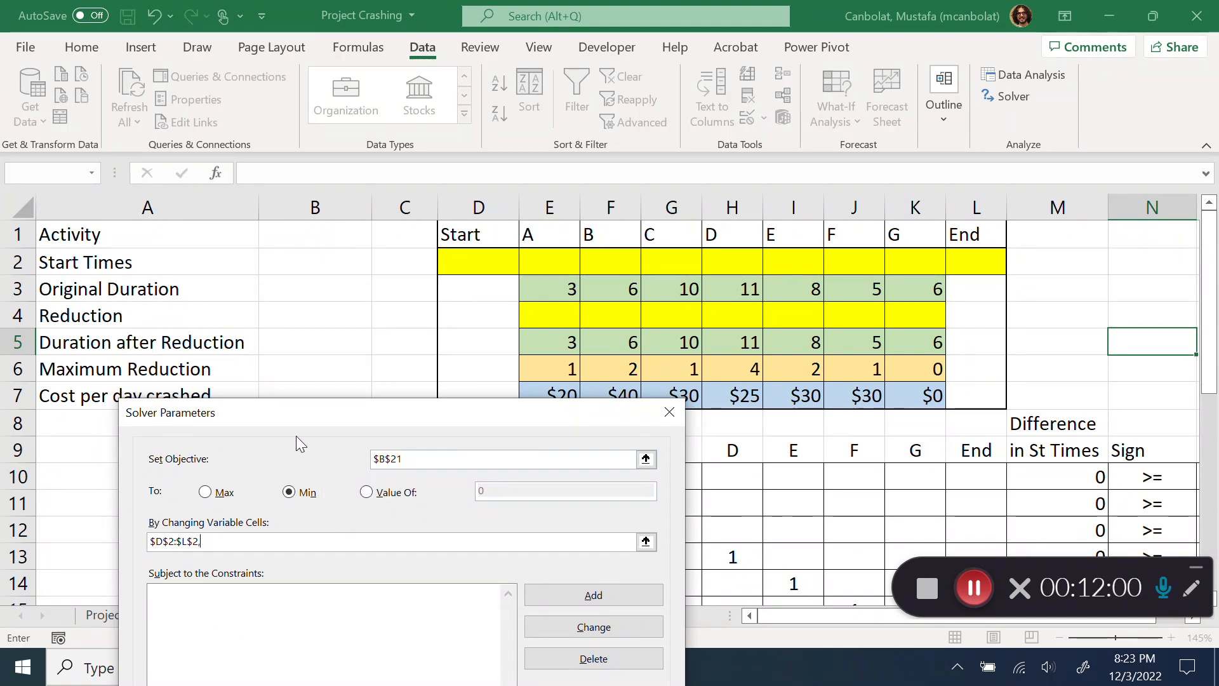
drag(558, 313, 925, 314)
drag(435, 417, 566, 75)
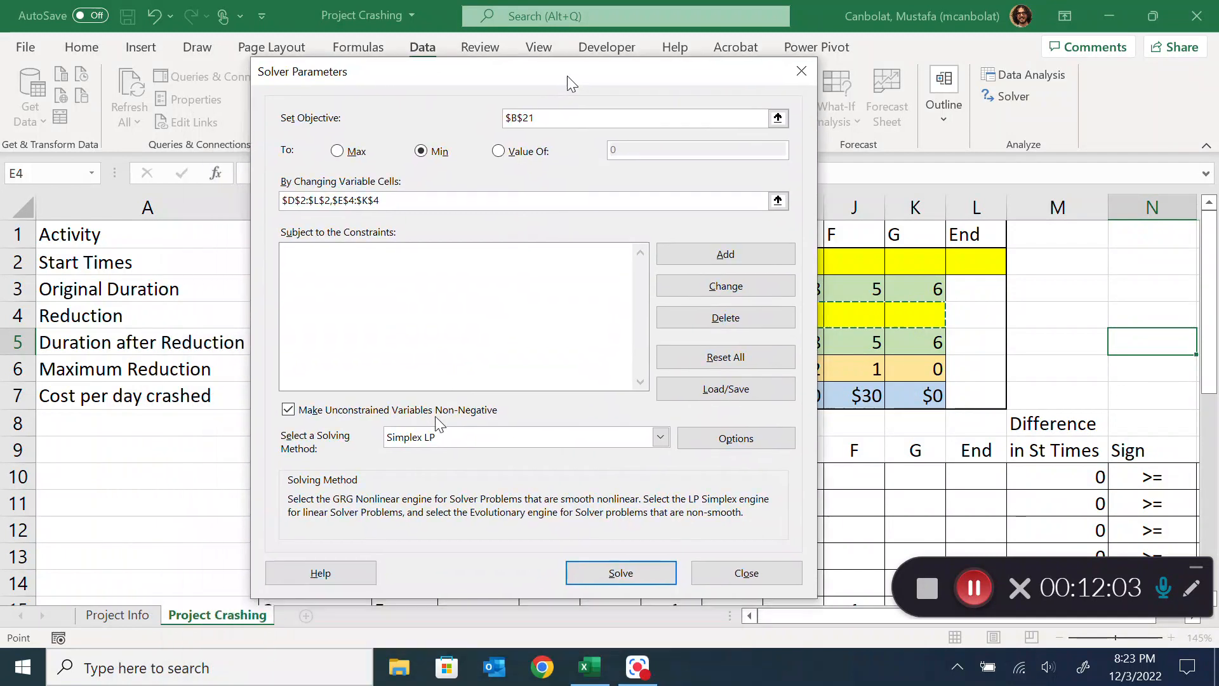
Add a Solver constraint keeping the reductions E4:K4 <= the maximum reductions E6:K6
click(753, 247)
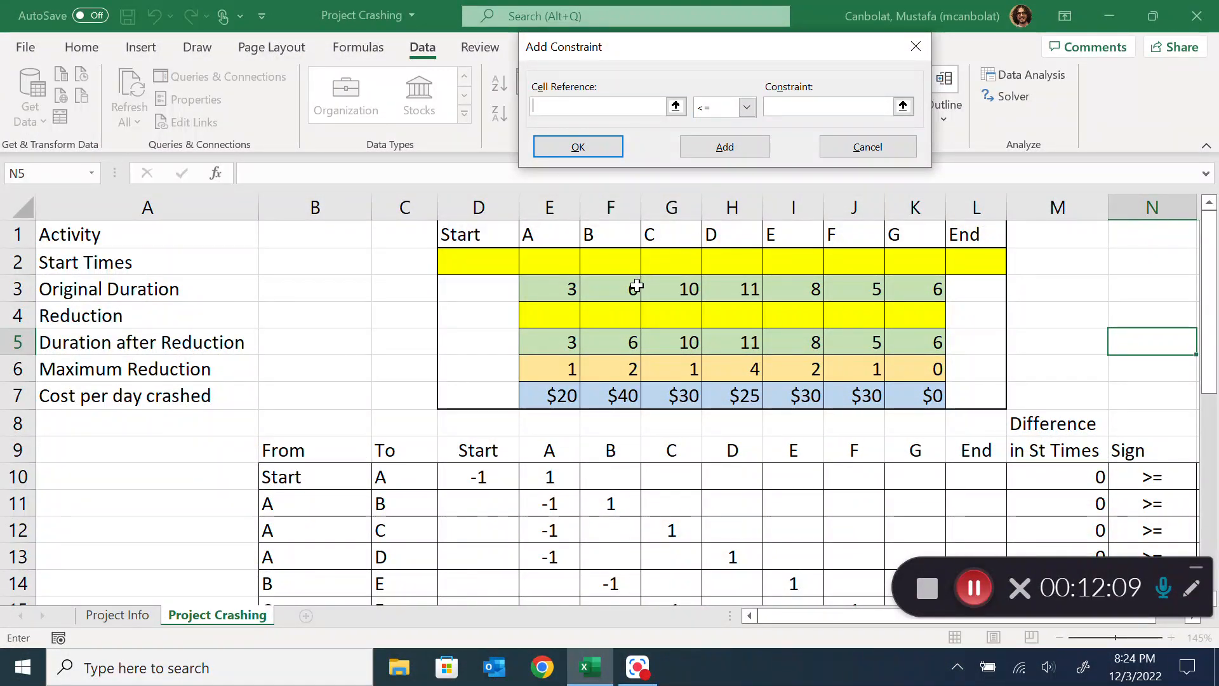
drag(536, 313, 907, 316)
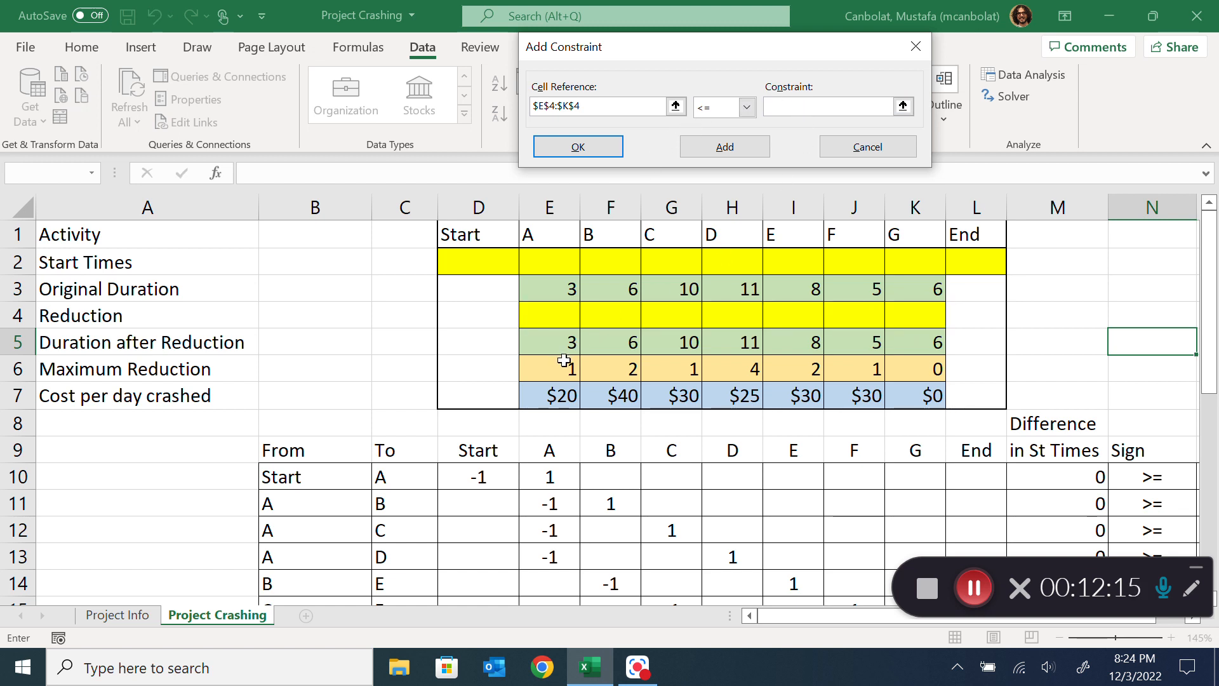
drag(564, 368, 917, 370)
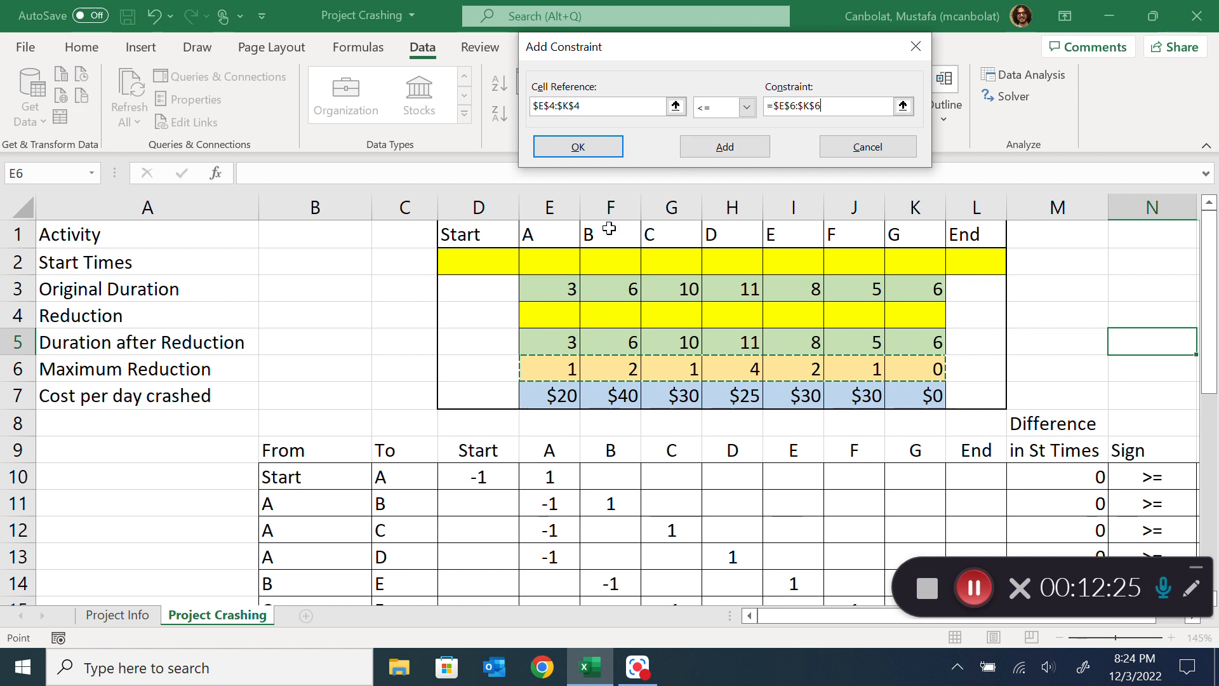
click(749, 151)
Add the precedence constraint that start time differences M10:M19 >= durations O10:O19 and return to the Solver parameters
scroll(978, 359, down, 2)
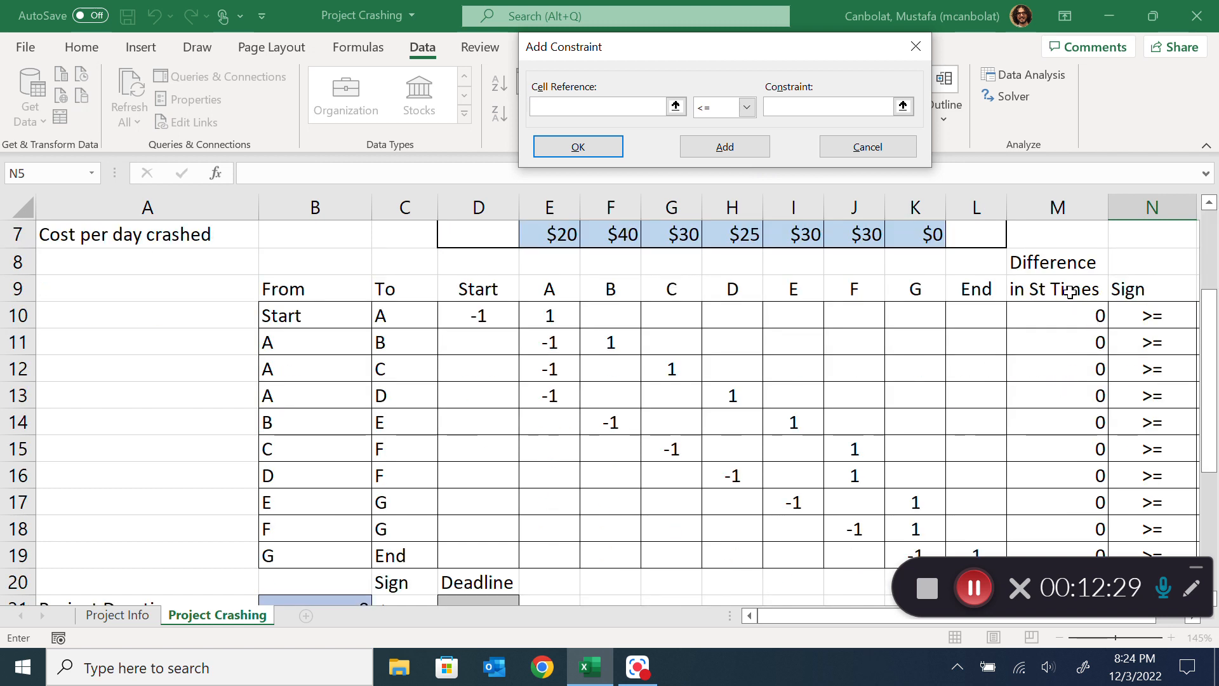
drag(1068, 312, 1083, 496)
scroll(1056, 382, up, 3)
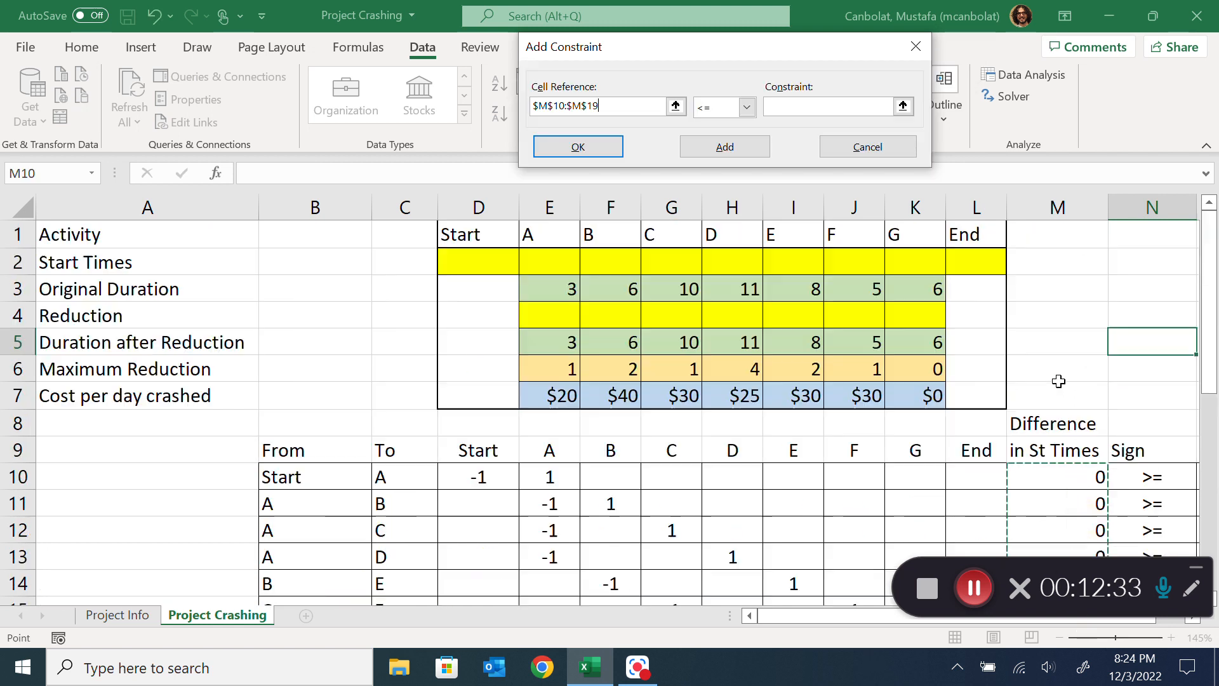
click(747, 108)
click(712, 153)
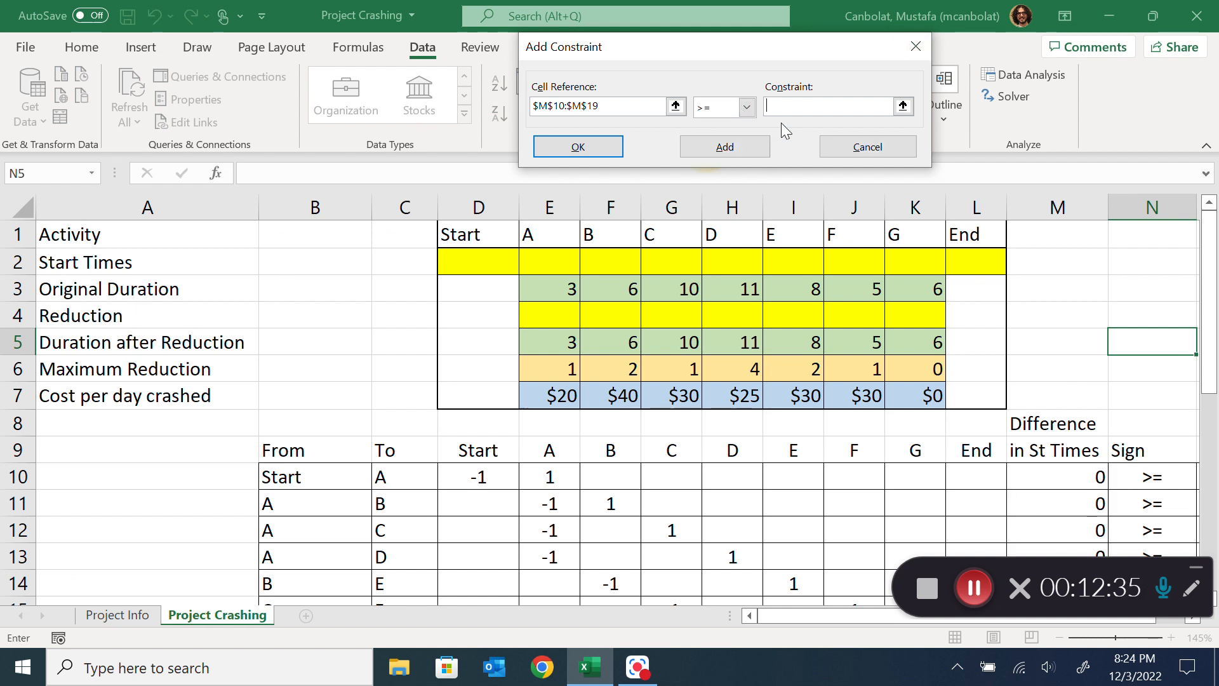
drag(798, 614, 929, 625)
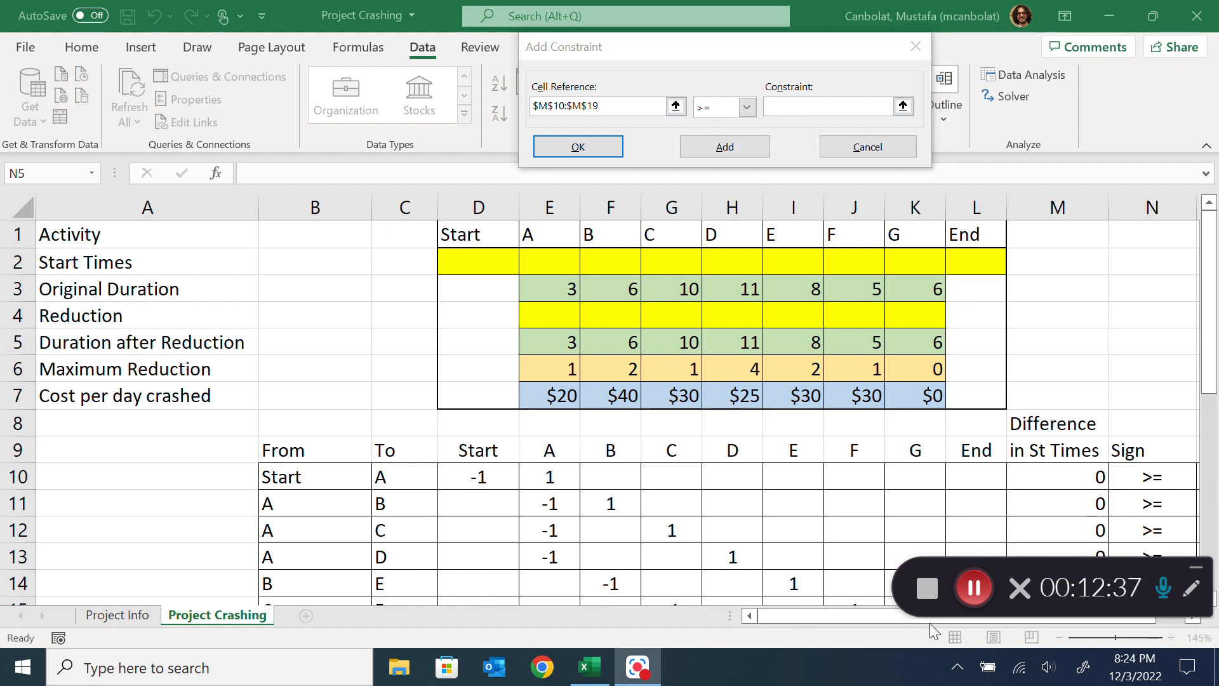
click(1195, 565)
drag(1118, 619, 1209, 600)
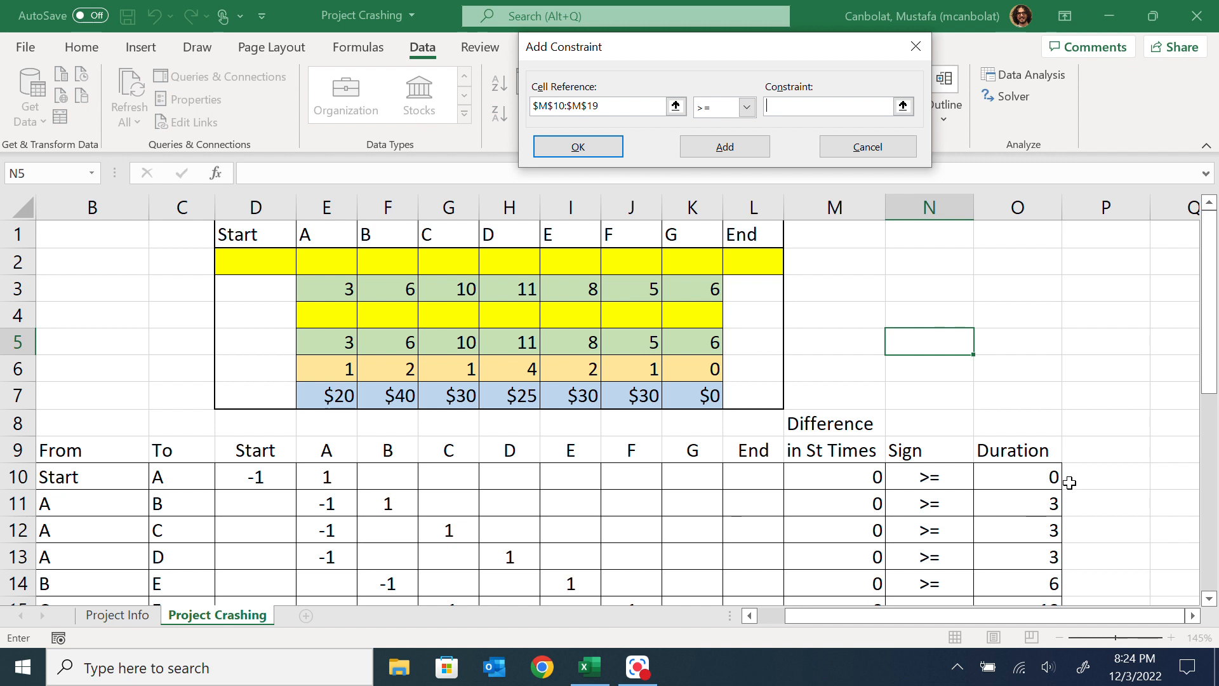
scroll(1070, 482, down, 2)
drag(1022, 309, 1029, 556)
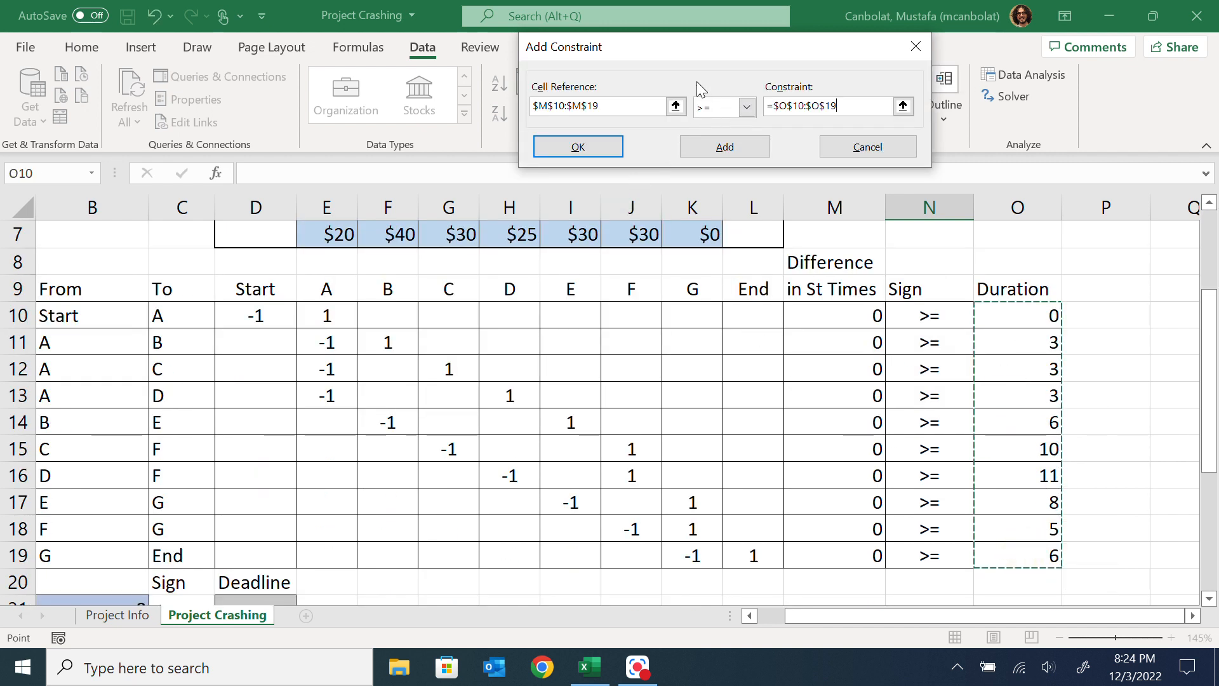
click(609, 147)
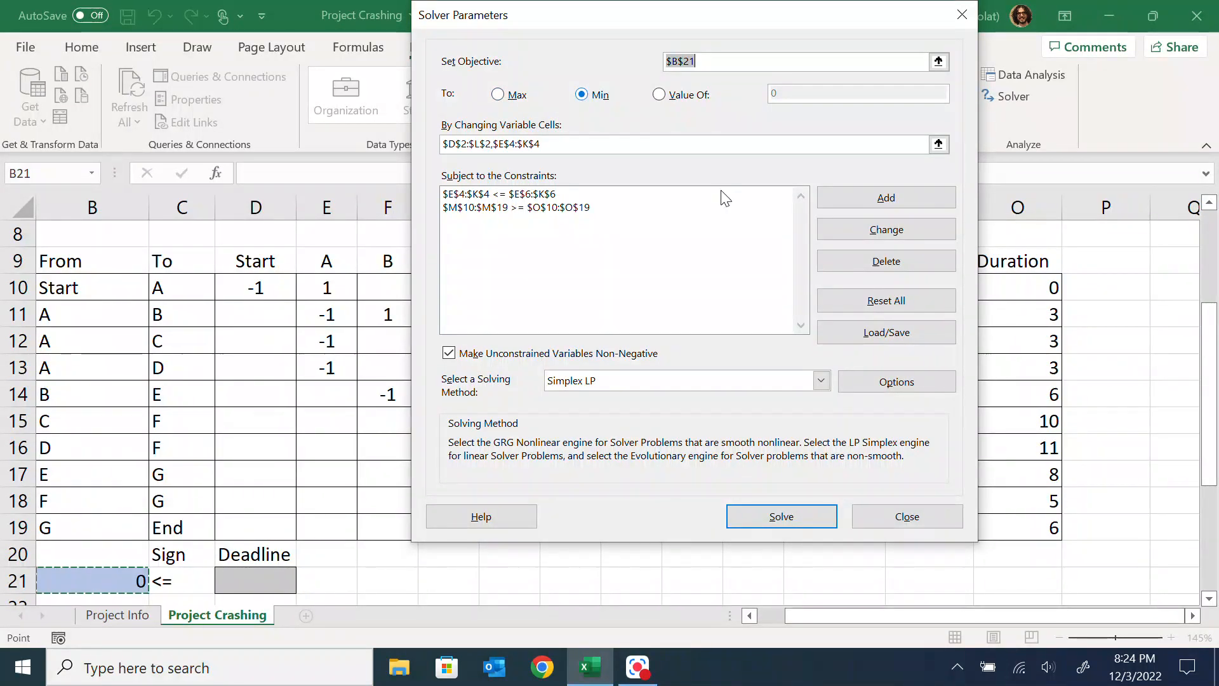
Solve the model, keep the Solver solution, and review the resulting start times, reductions and project duration
click(781, 516)
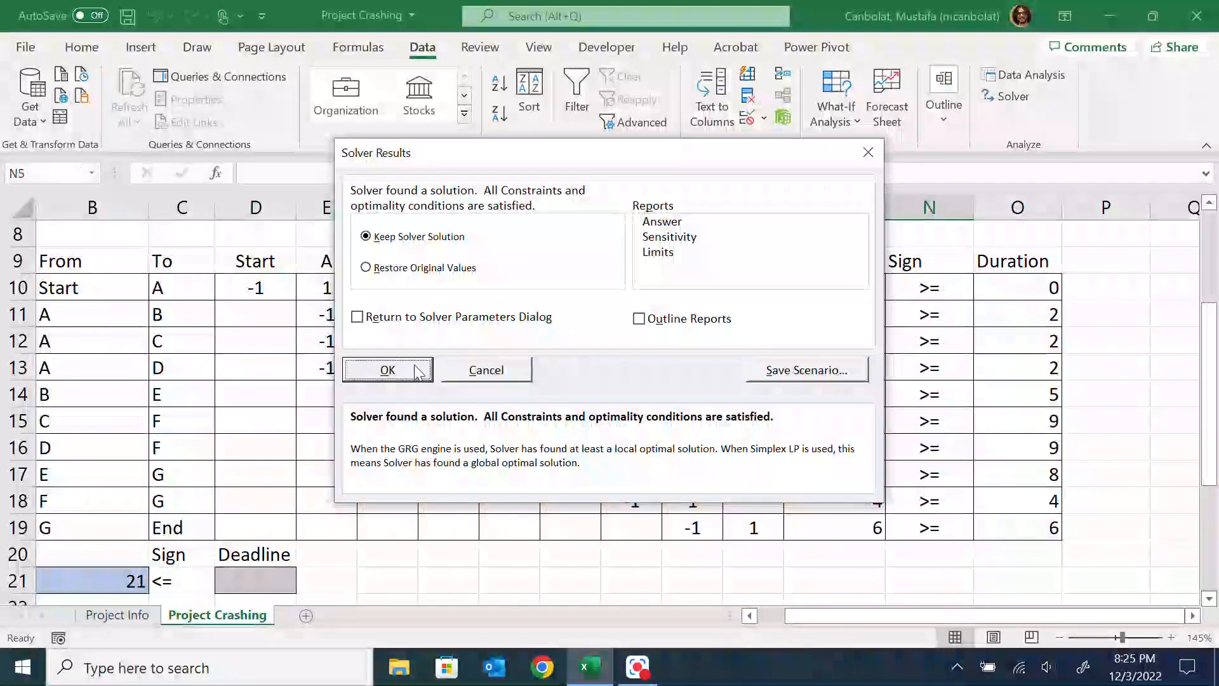
click(400, 365)
drag(883, 615, 788, 632)
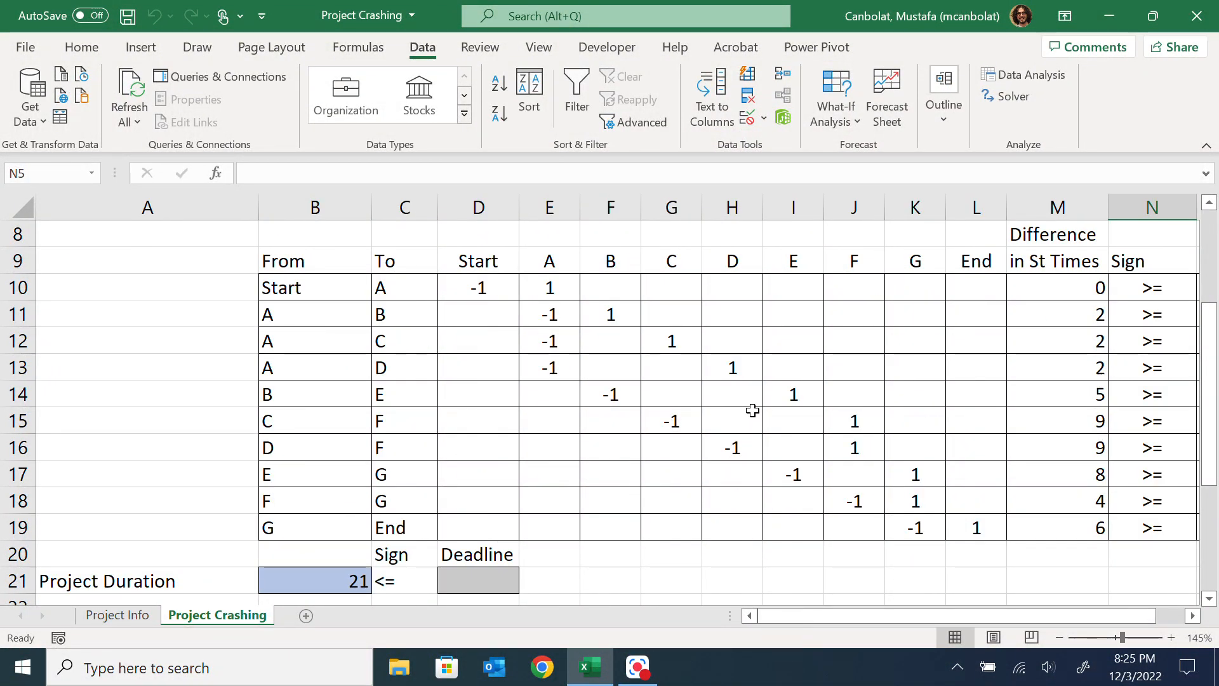
scroll(753, 413, down, 2)
scroll(765, 404, up, 1)
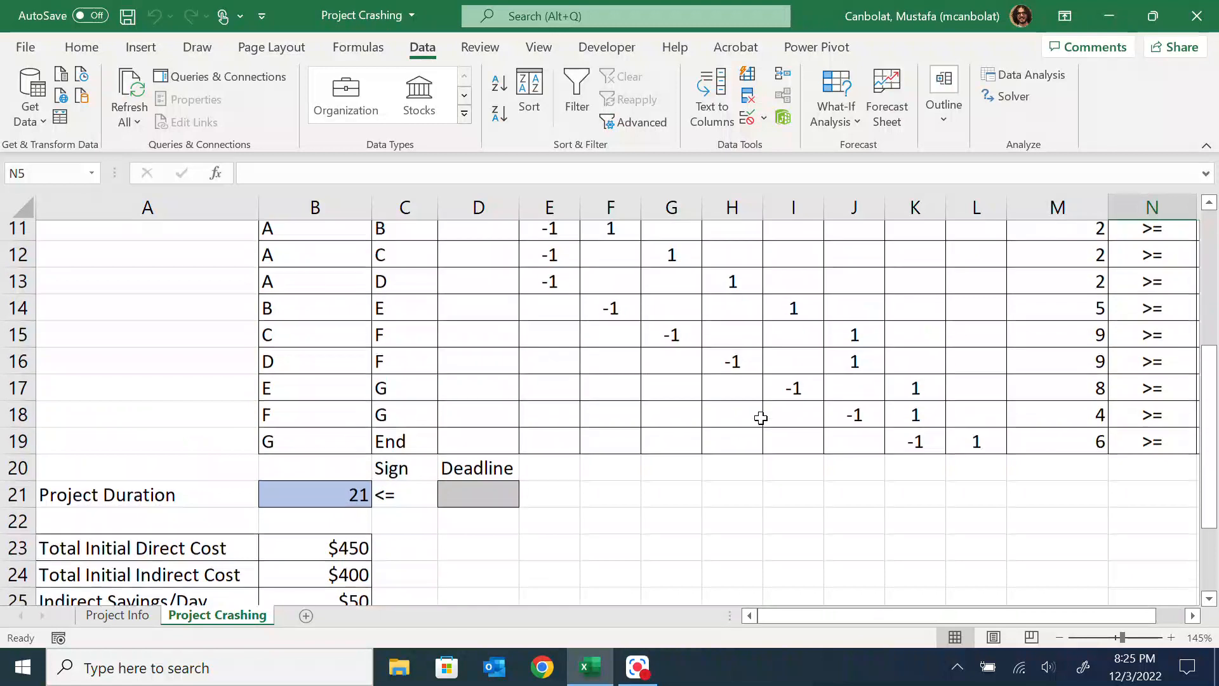
scroll(761, 422, up, 4)
scroll(760, 422, down, 5)
scroll(762, 422, up, 5)
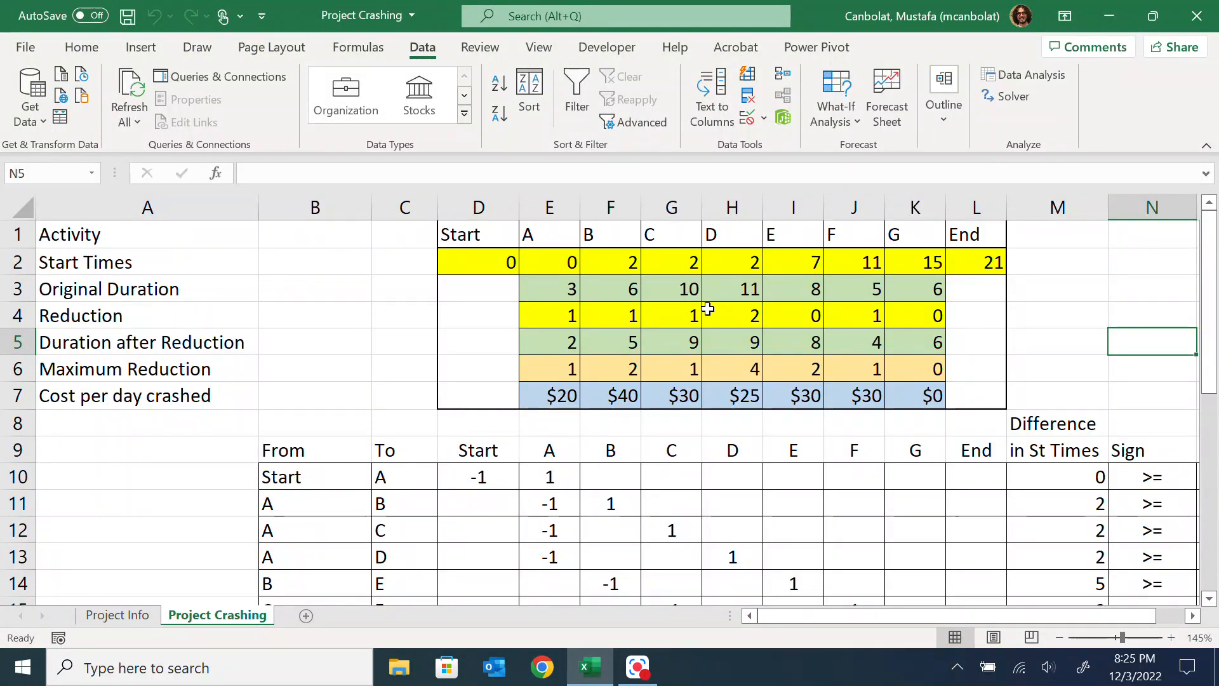
Examine the solved reductions in E4:K4 alongside the project duration and the cost cells below the precedence table
scroll(705, 313, down, 3)
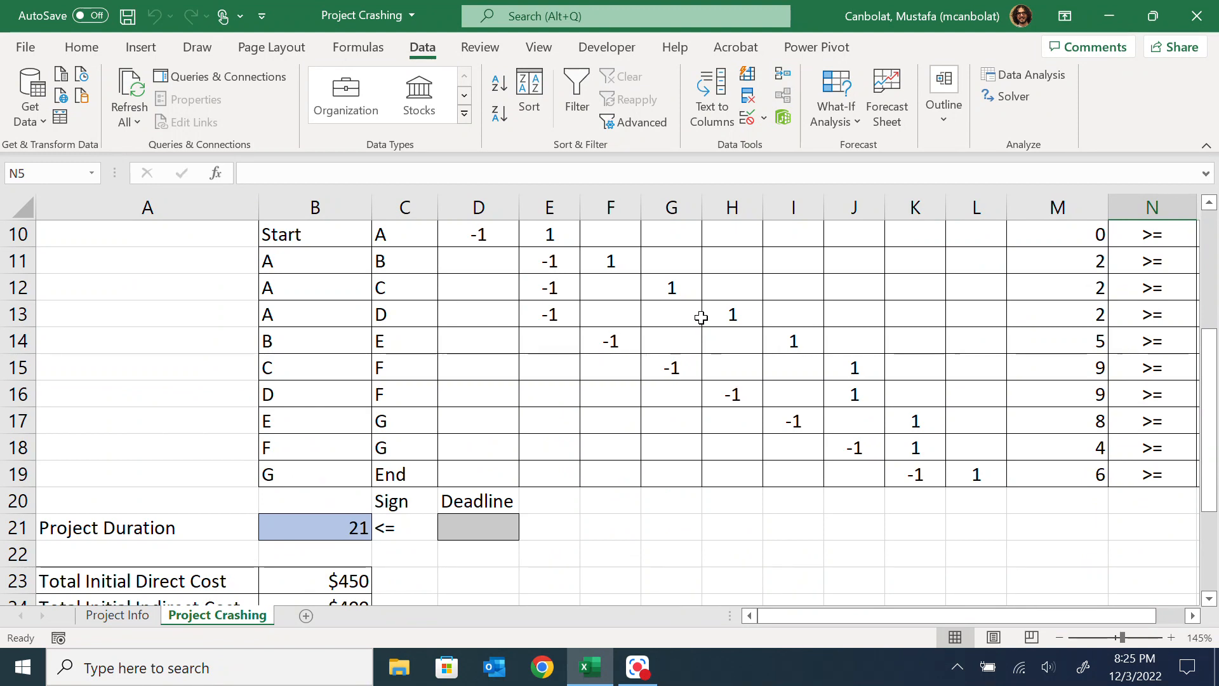
scroll(701, 318, down, 2)
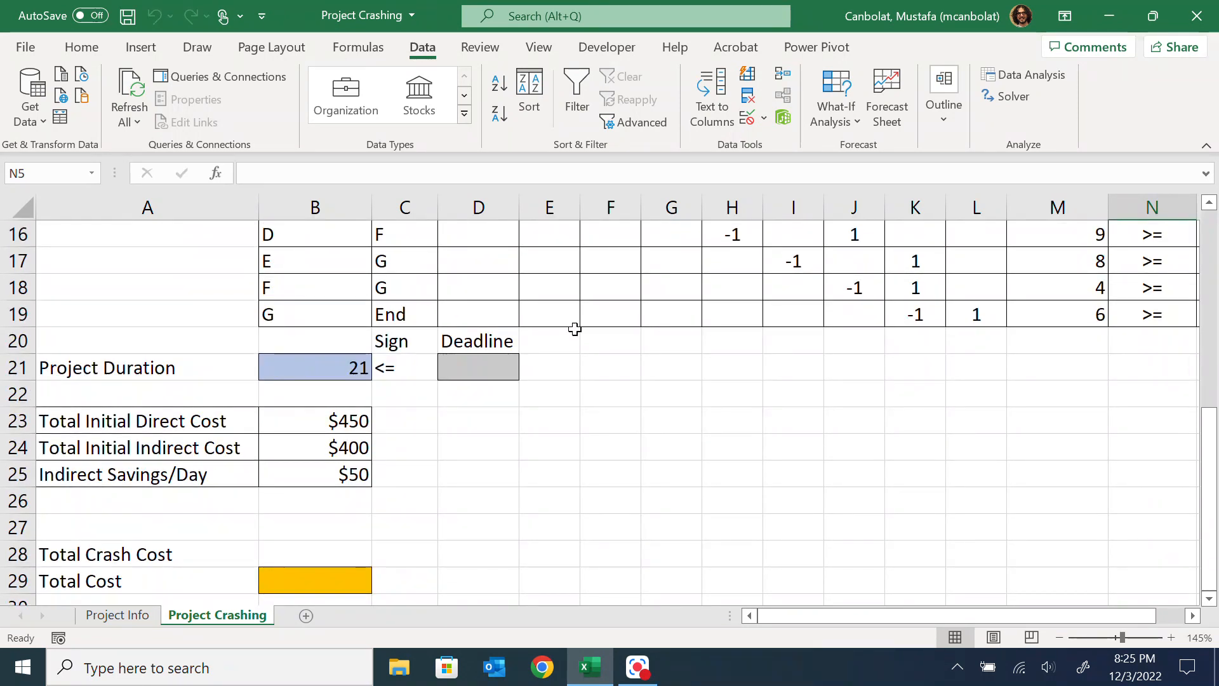
scroll(558, 327, up, 5)
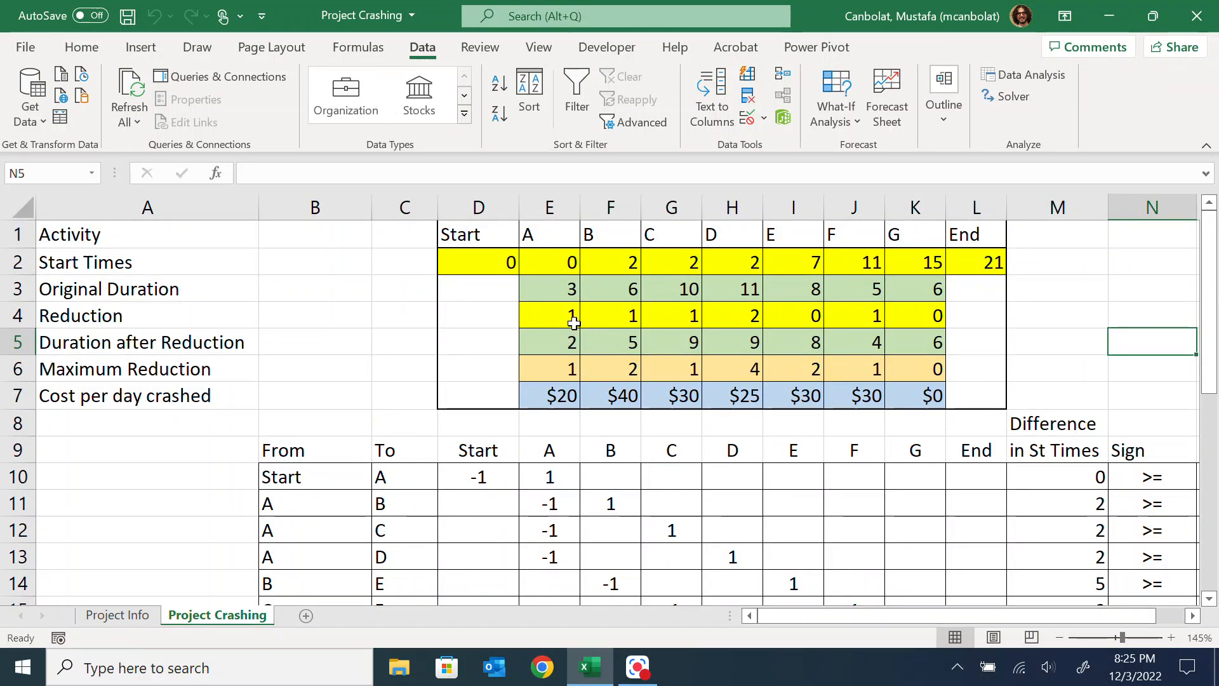
drag(572, 315, 614, 312)
drag(797, 313, 908, 313)
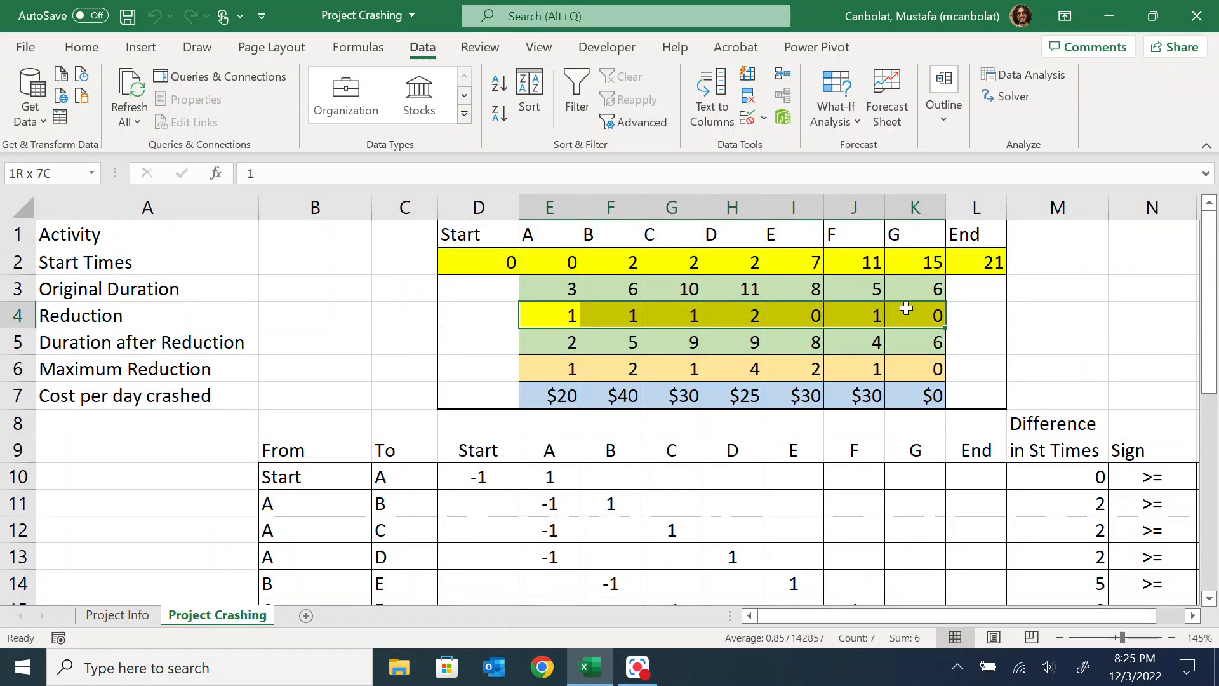
scroll(978, 261, down, 5)
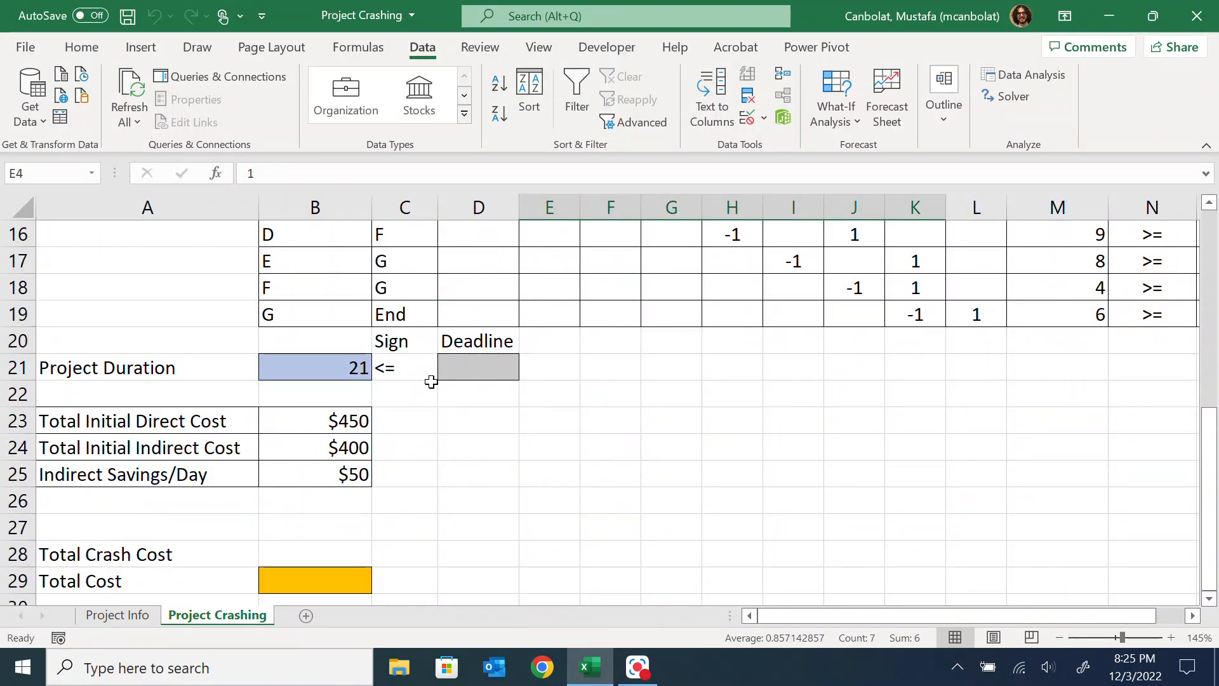
scroll(444, 380, up, 4)
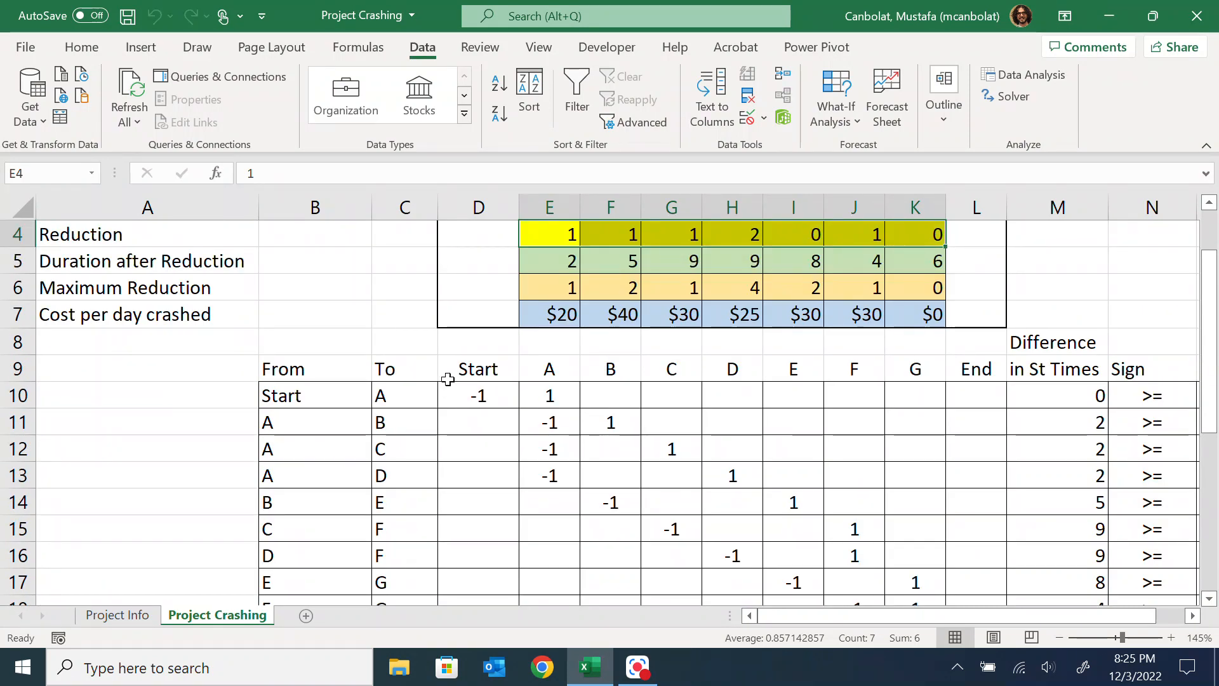
scroll(445, 380, down, 3)
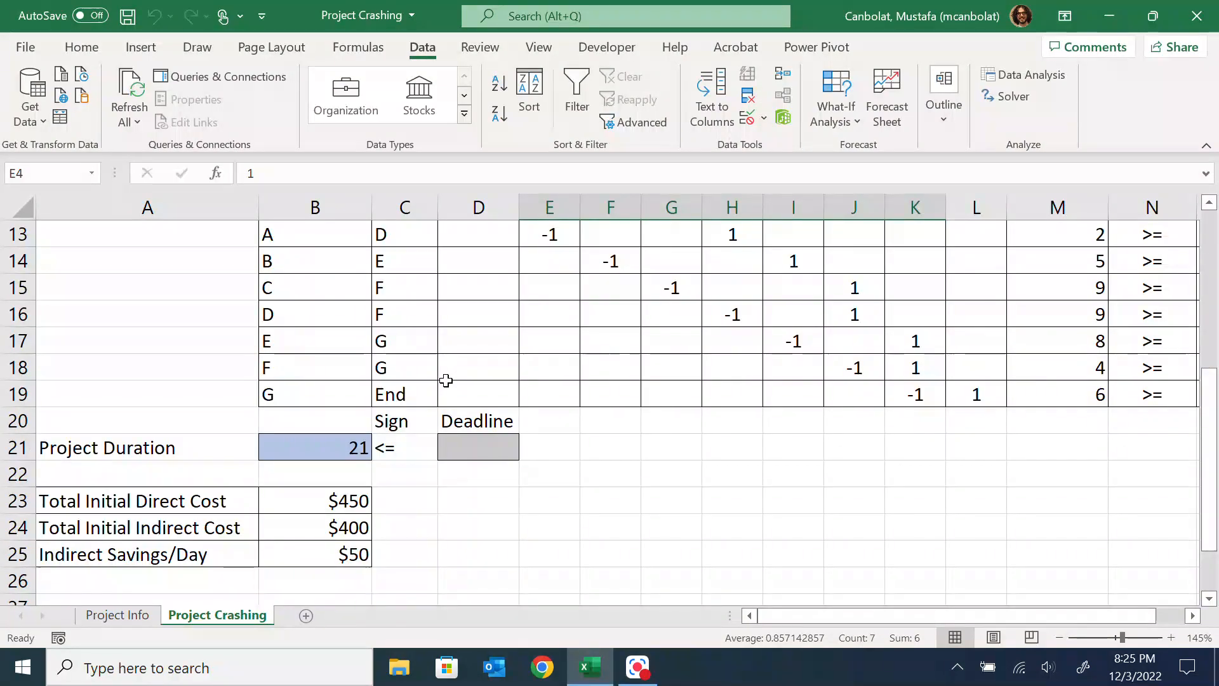
scroll(444, 381, down, 2)
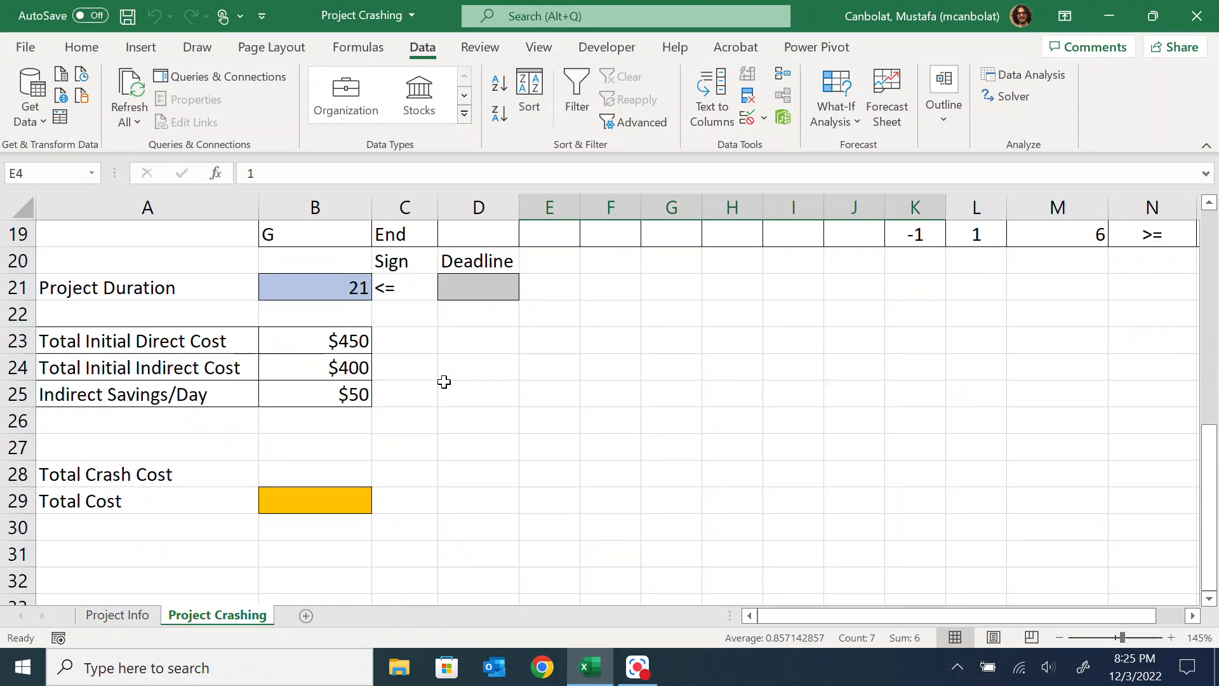
scroll(447, 381, up, 5)
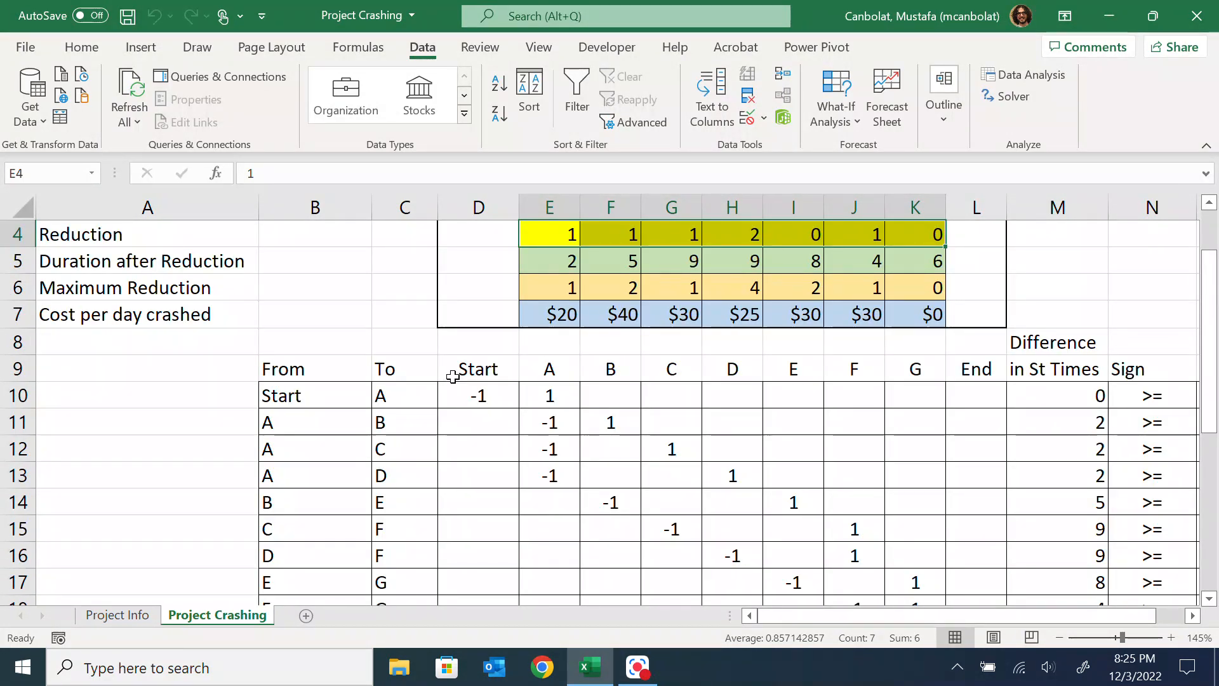
scroll(458, 380, up, 1)
scroll(463, 381, down, 7)
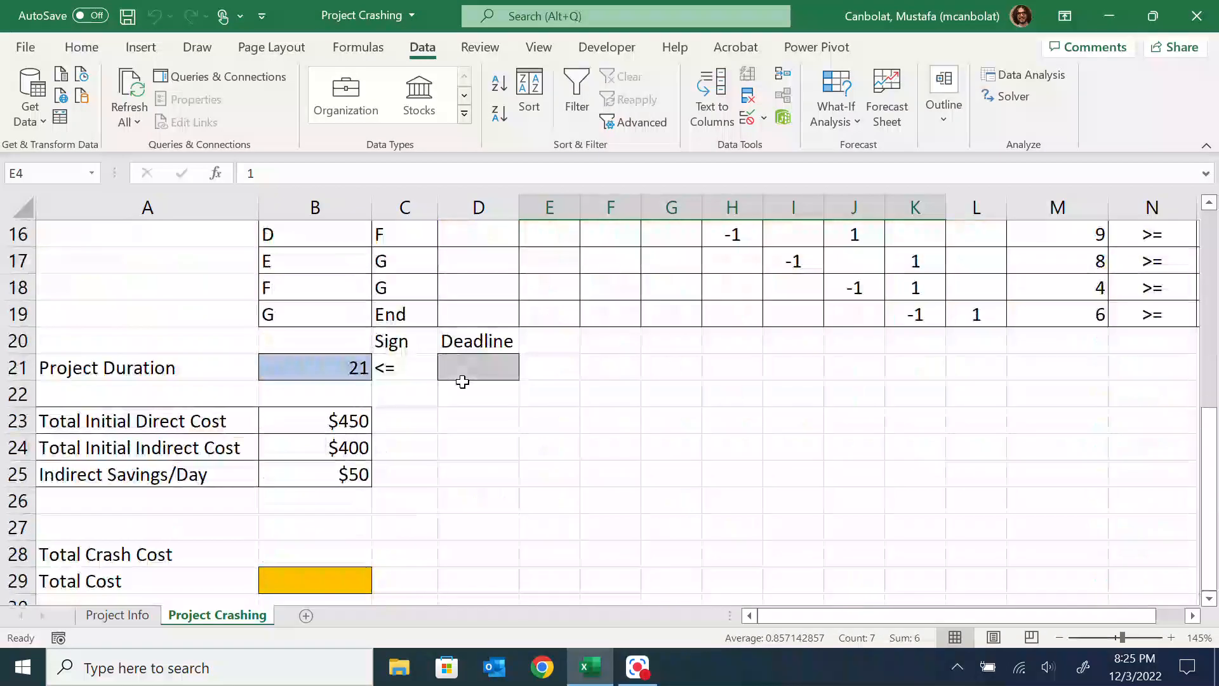
Calculate Total Crash Cost in B28 as the reductions times the cost per day crashed with =SUMPRODUCT(E4:K4,E7:K7)
click(330, 385)
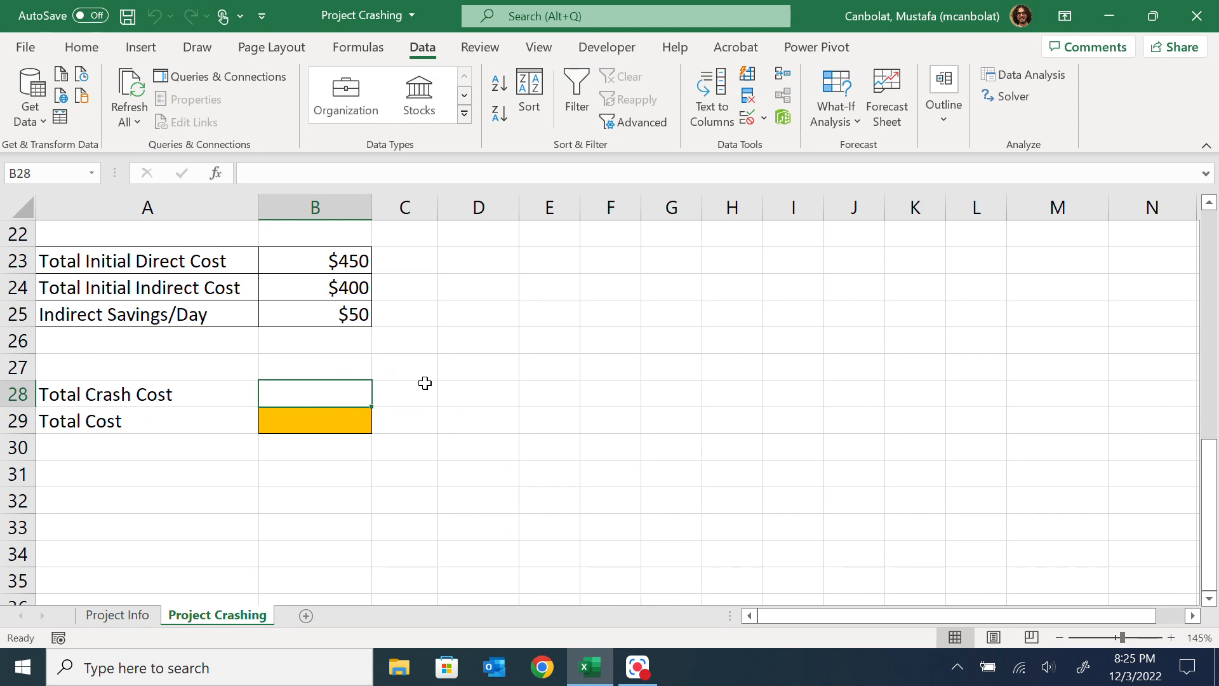
scroll(571, 364, up, 2)
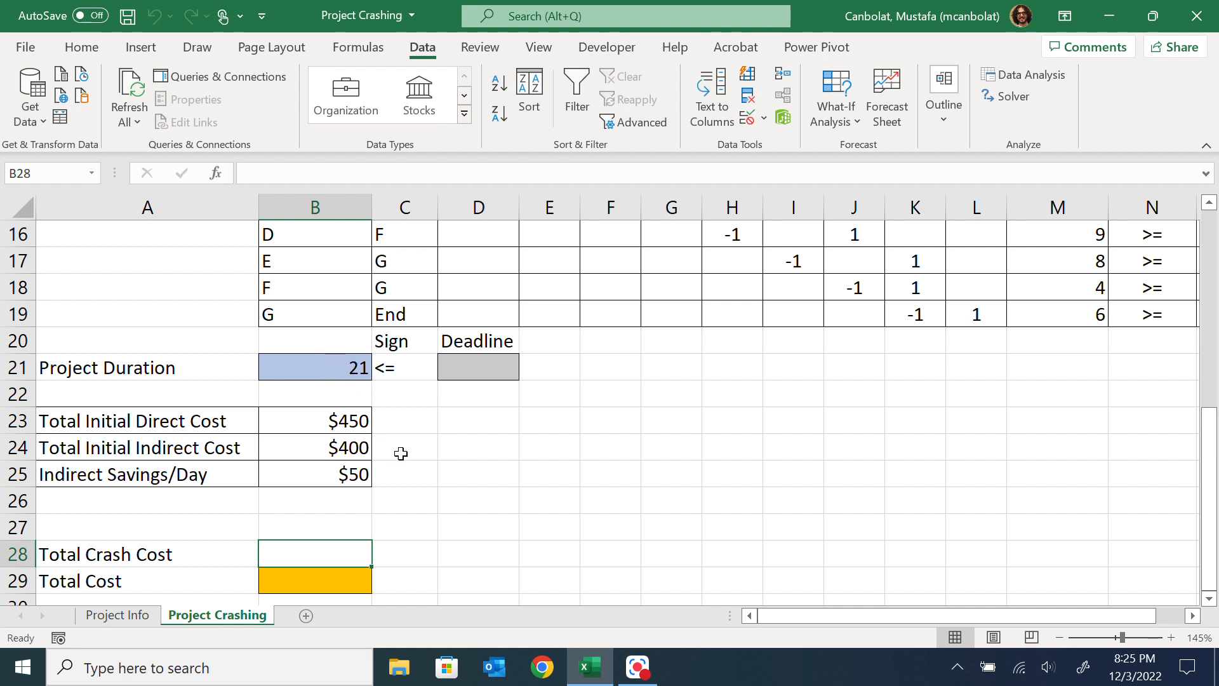
text(=)
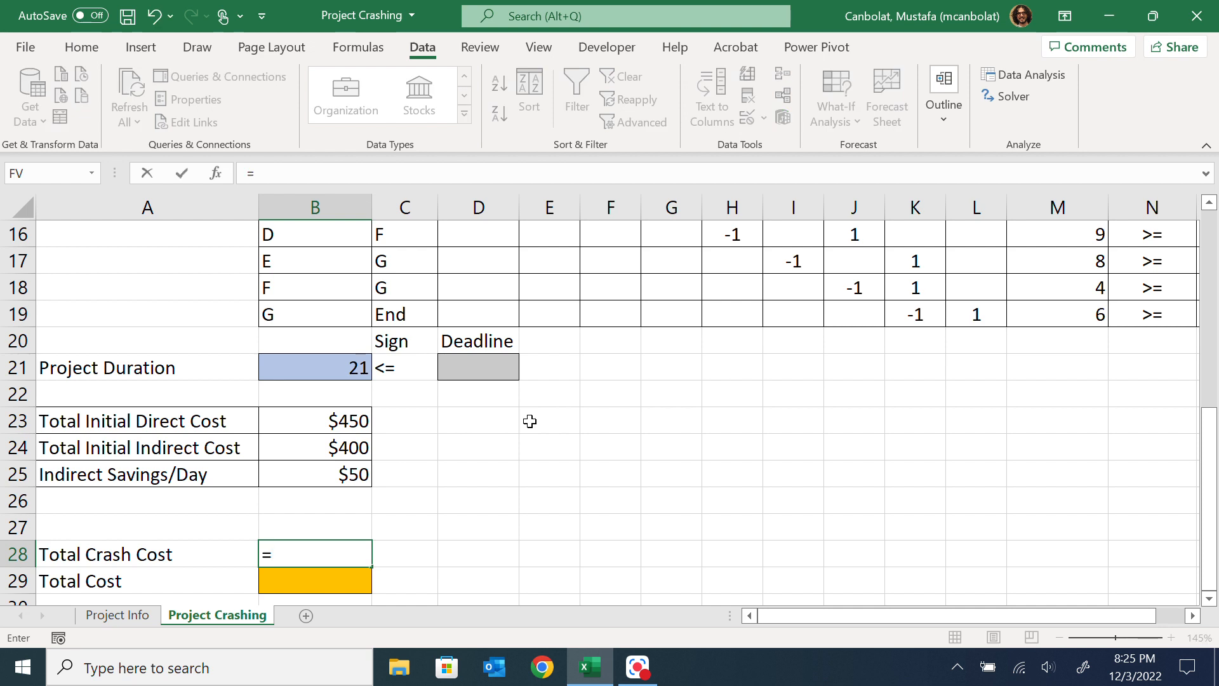
scroll(701, 330, up, 4)
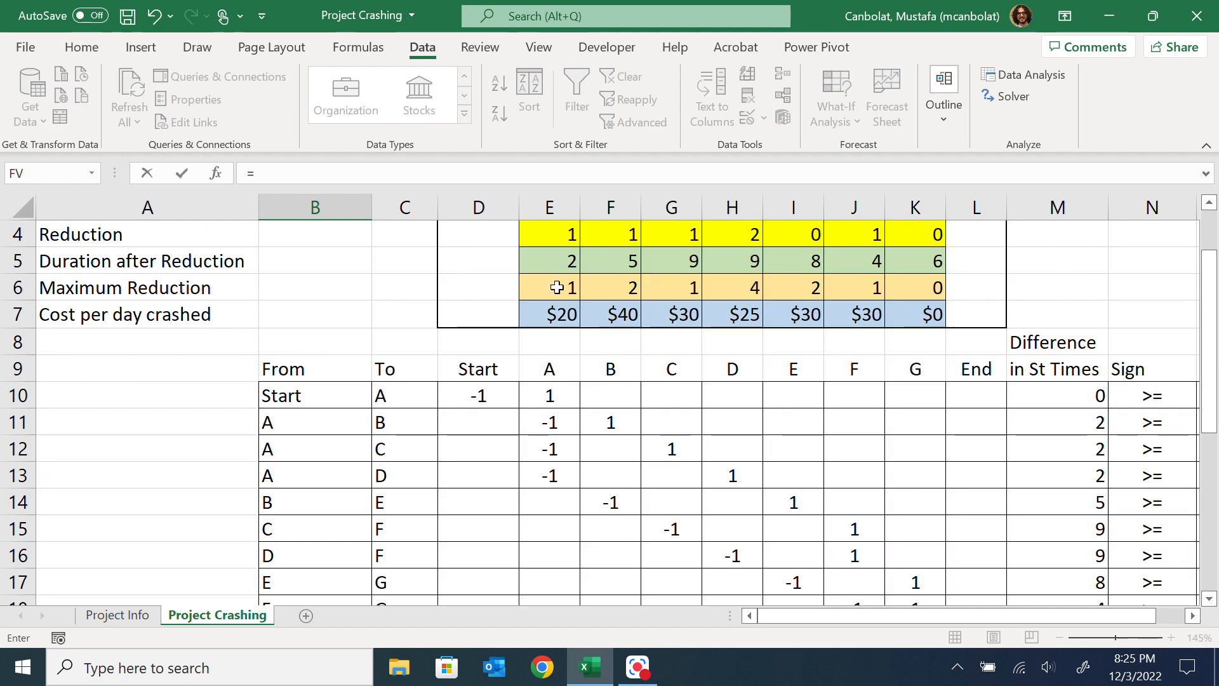
scroll(557, 288, up, 1)
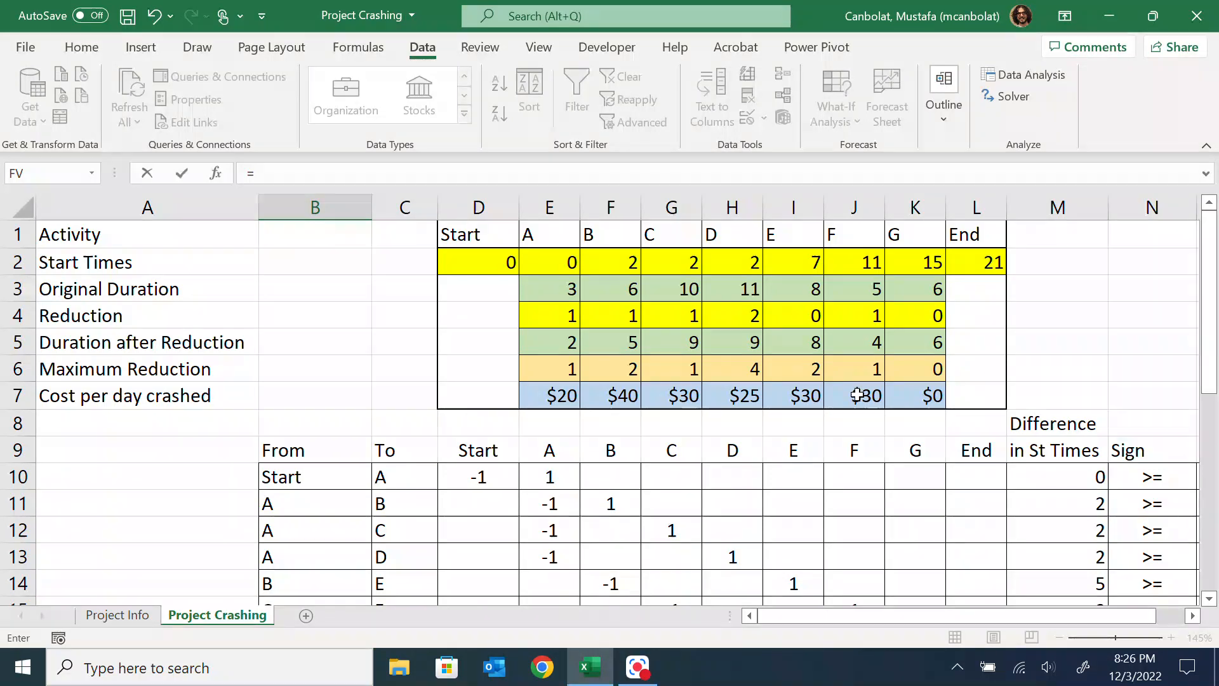
scroll(394, 427, down, 4)
scroll(272, 496, down, 2)
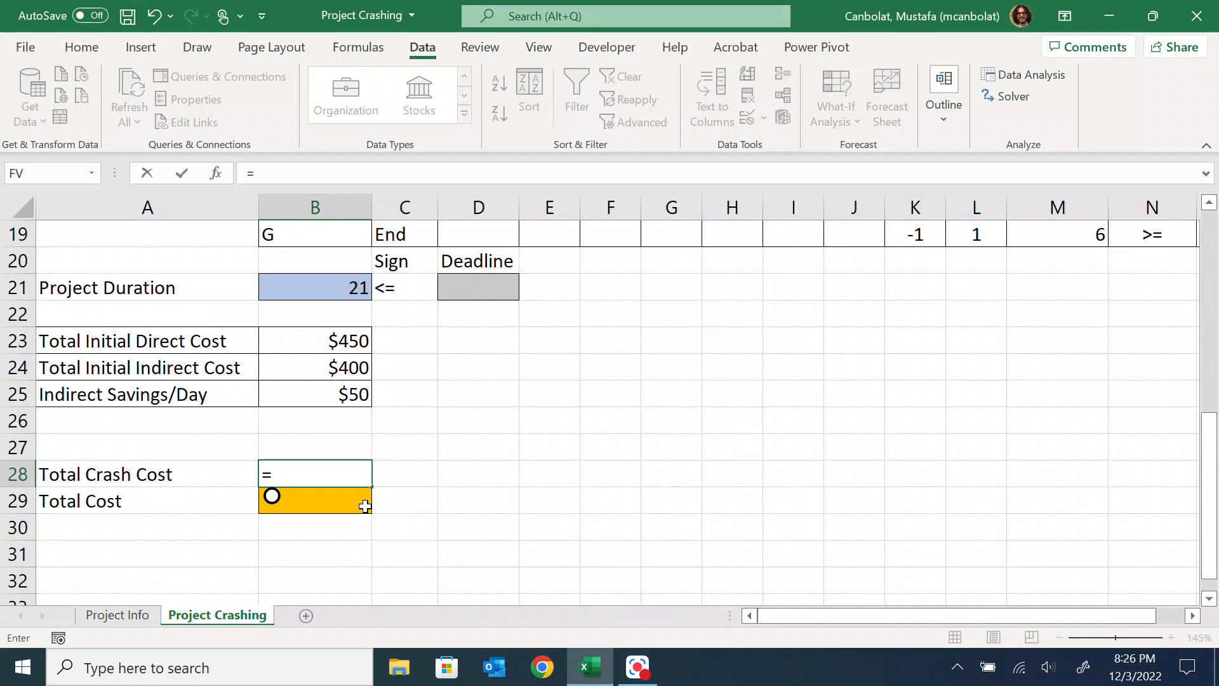
text(sump)
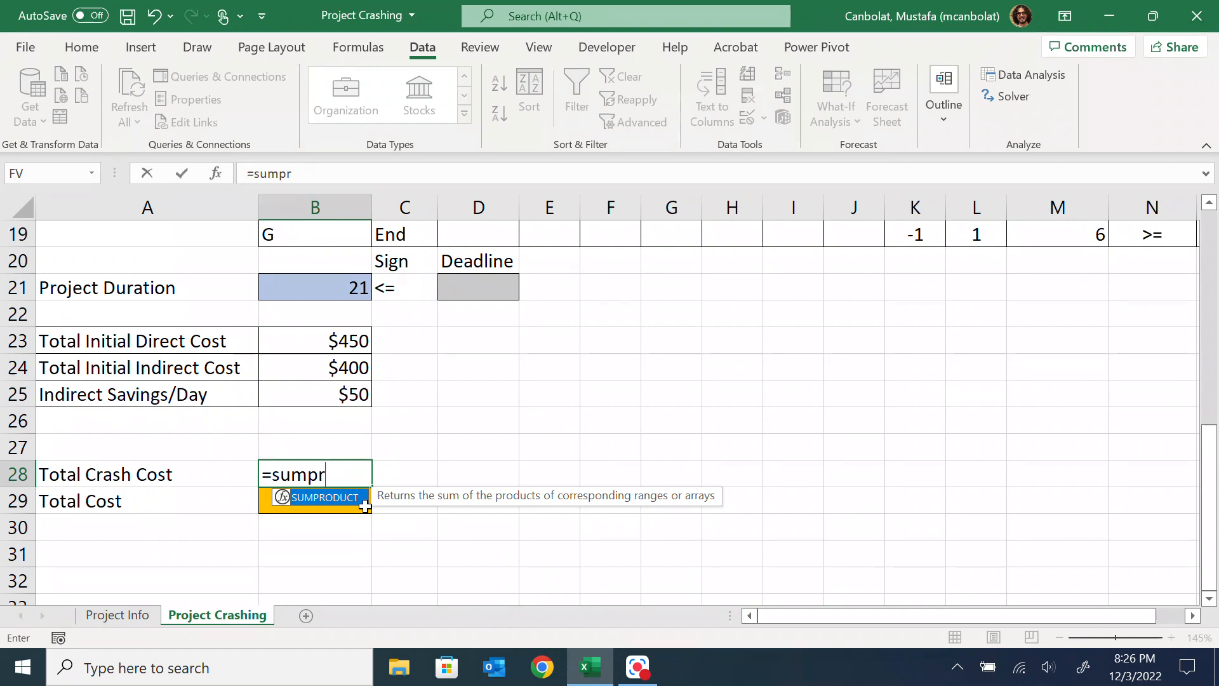
text(r)
double_click(346, 502)
scroll(612, 339, up, 6)
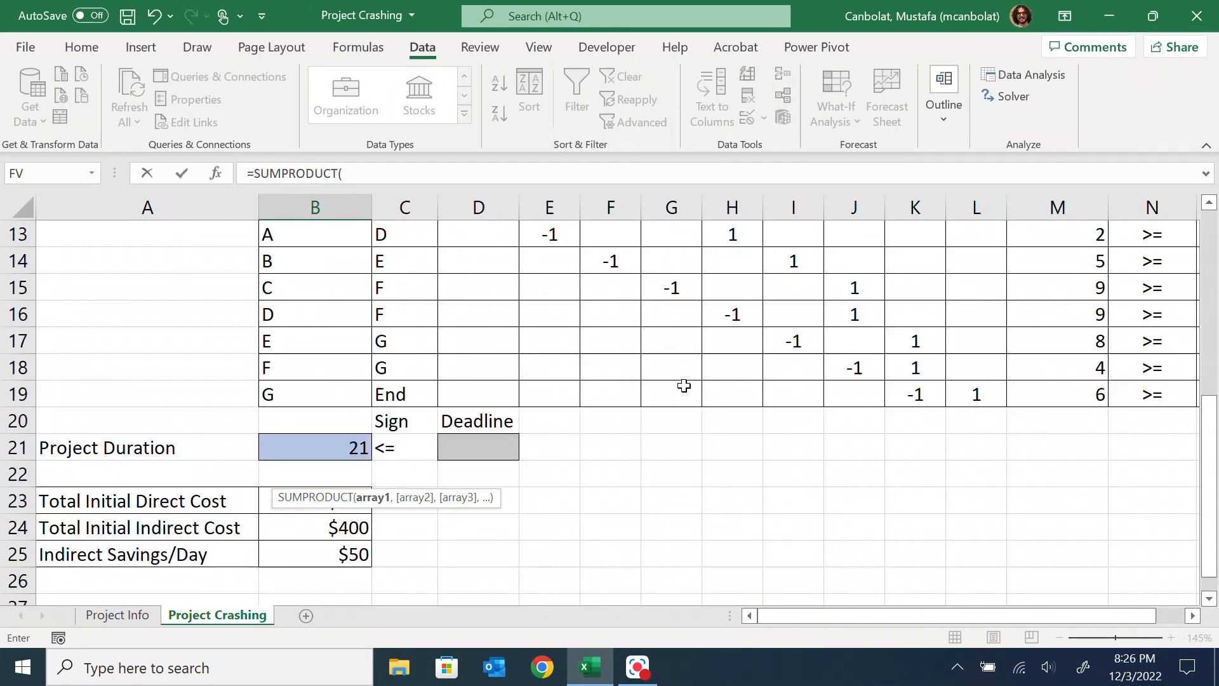
drag(564, 318, 907, 307)
text(,)
drag(547, 389, 932, 397)
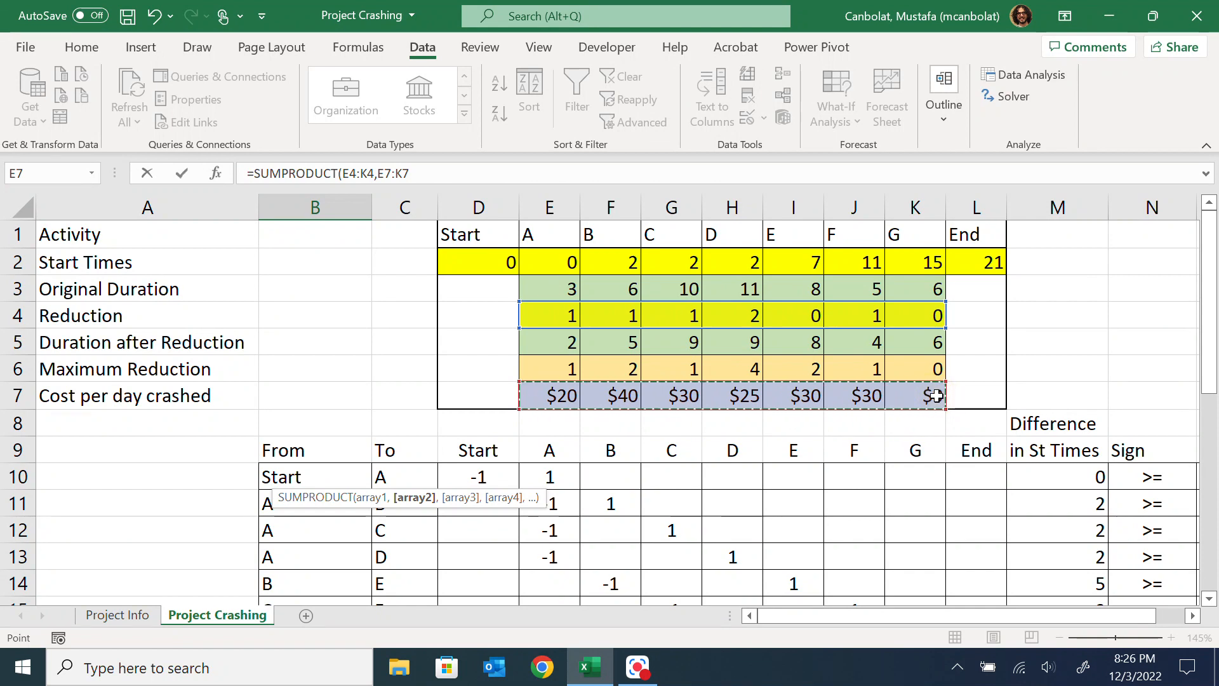
text())
key(Return)
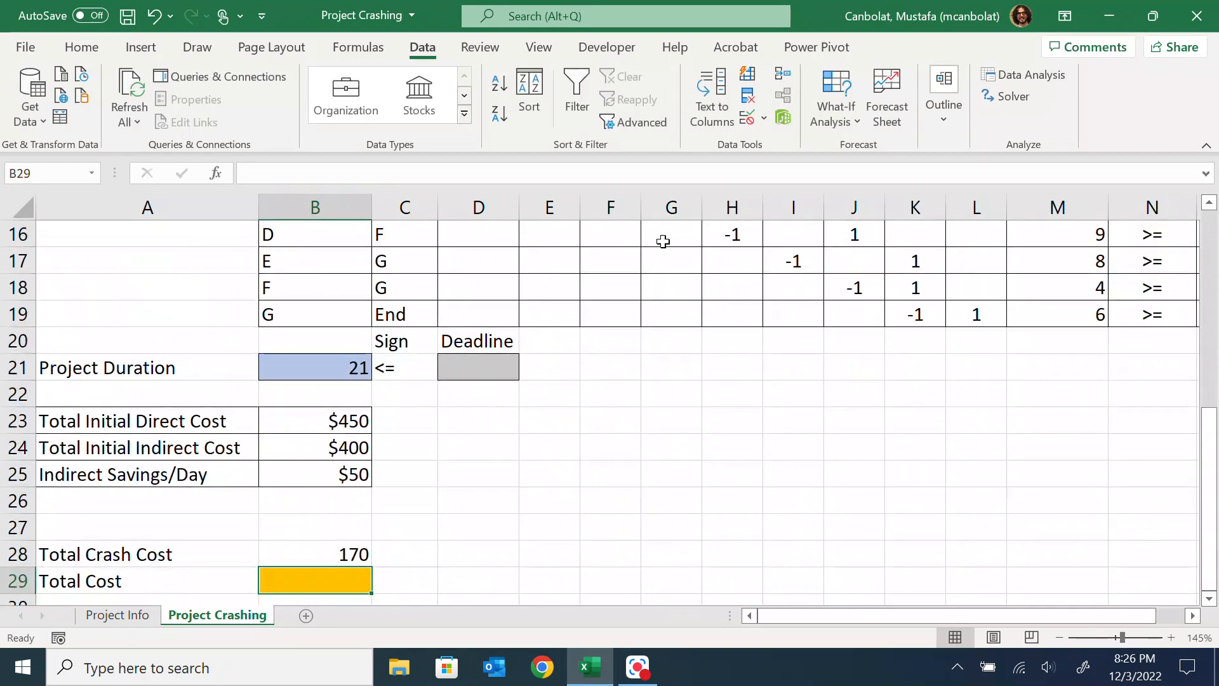
click(356, 554)
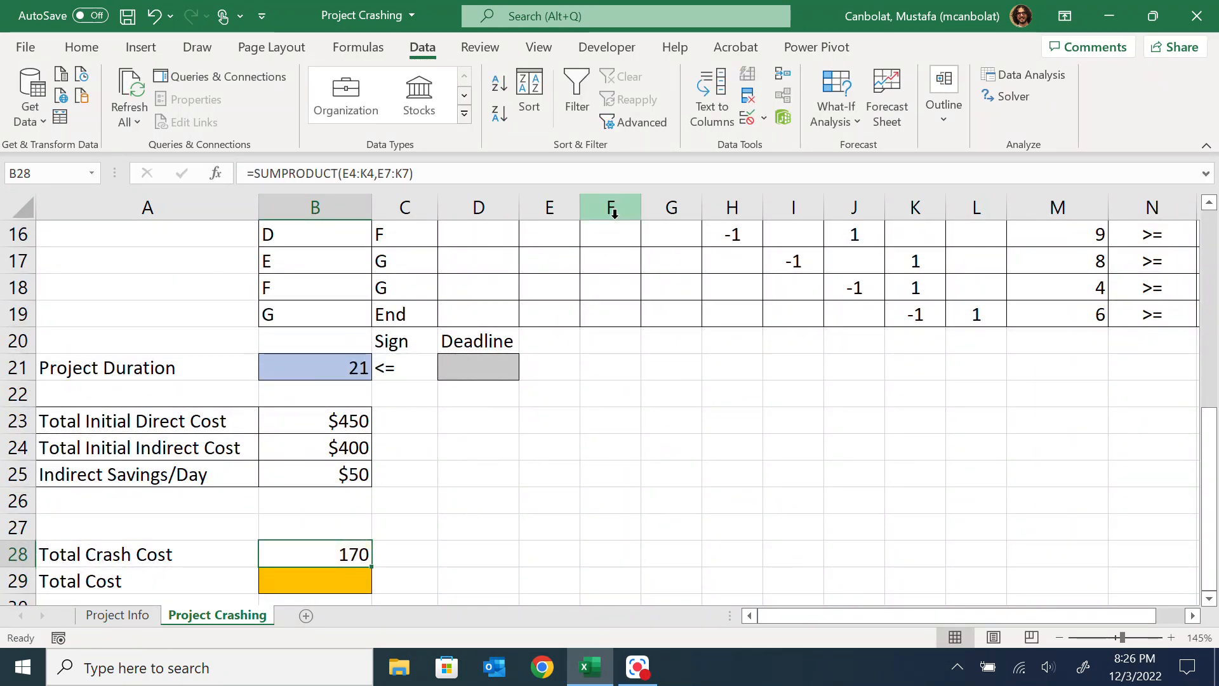
click(625, 675)
click(964, 583)
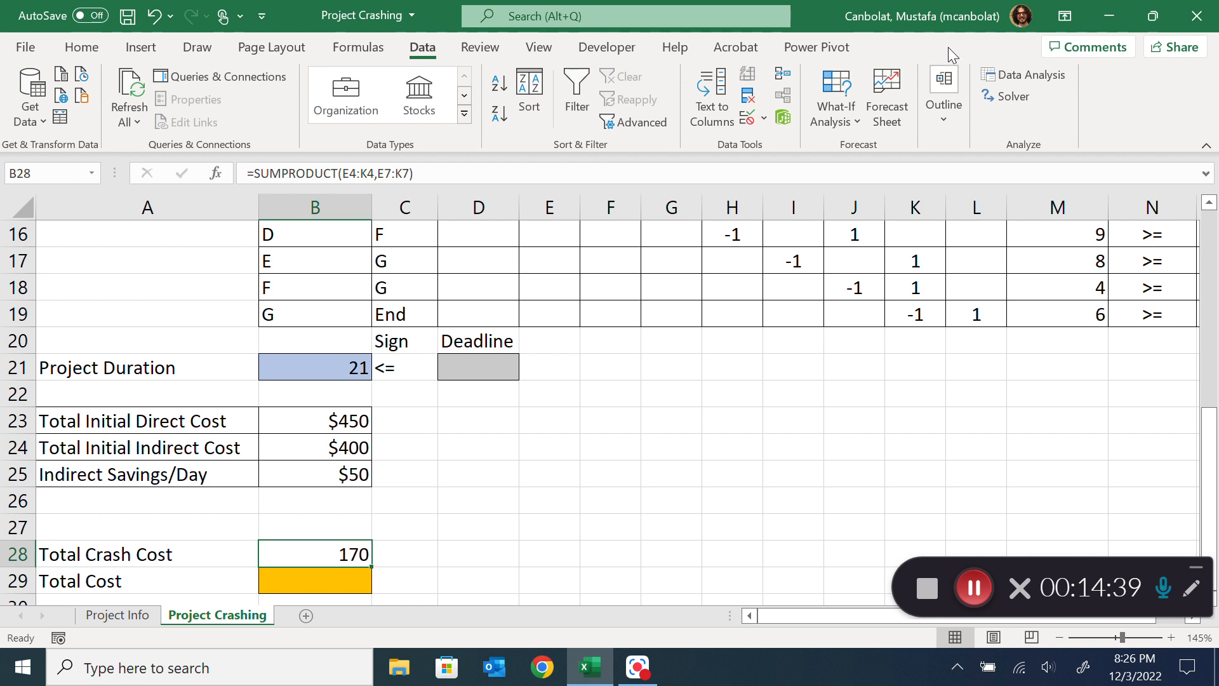
Change the Solver objective to minimize the total crash cost in B28, solve the model, and keep the Solver solution
click(1015, 99)
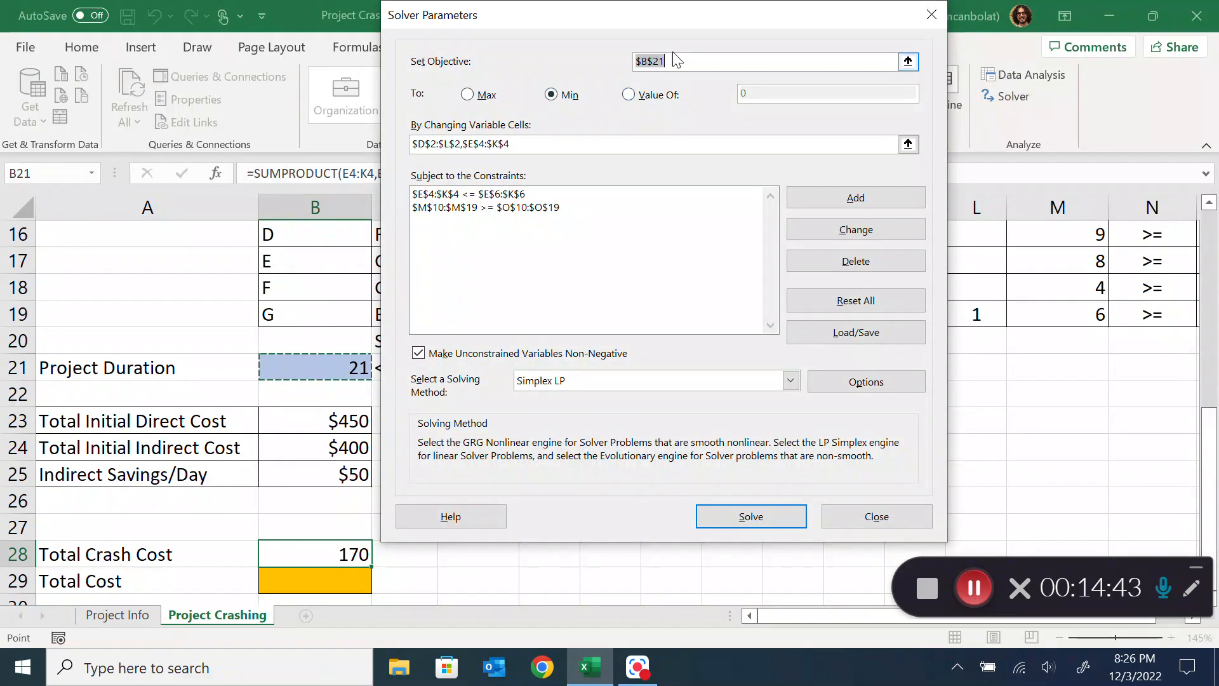
click(313, 548)
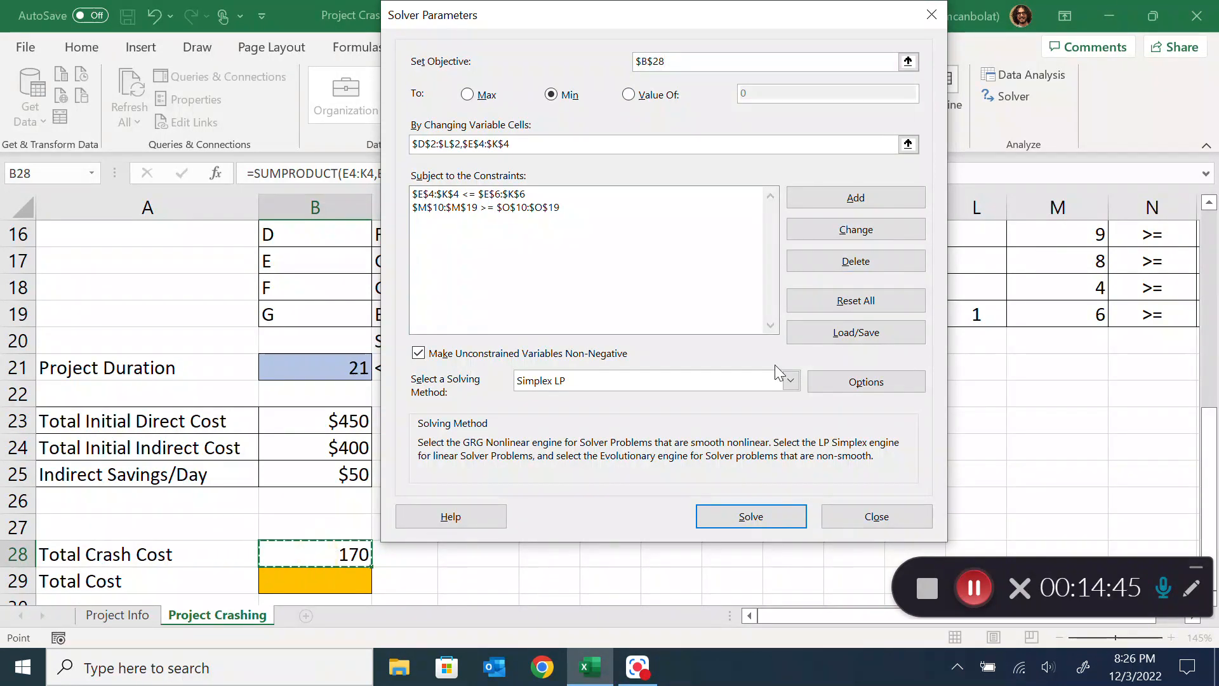
click(789, 516)
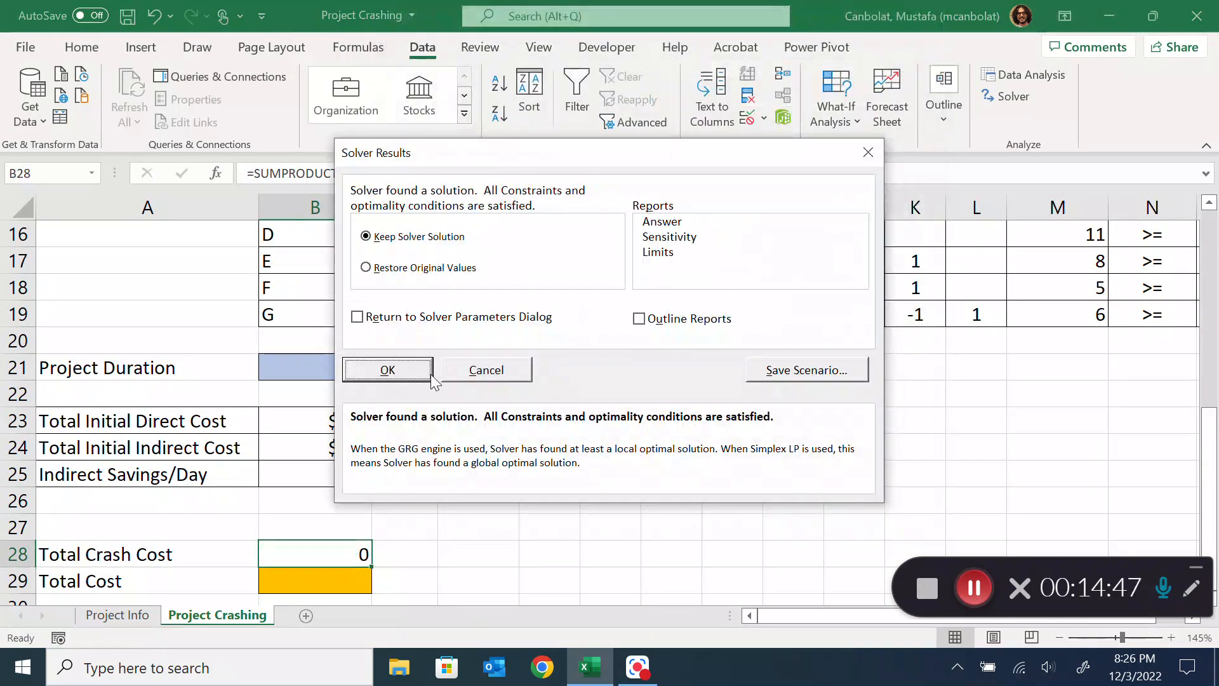
click(400, 374)
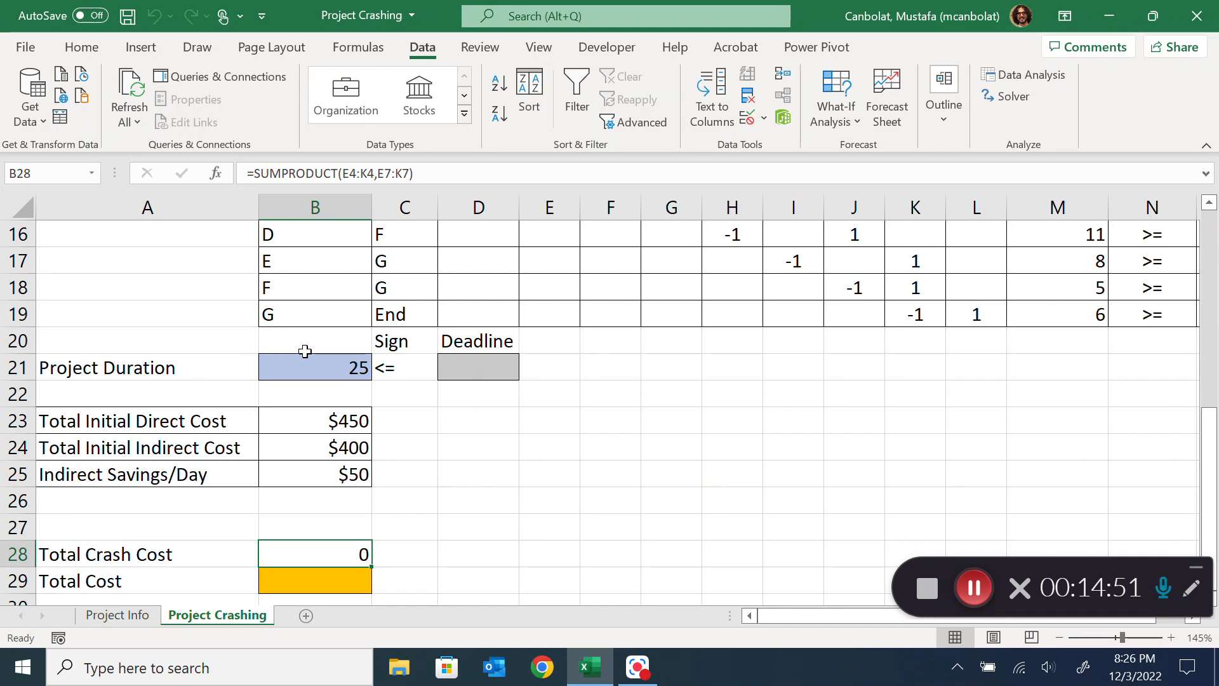
Review the new start times and reductions, and compare them with the activity data and network diagram on the Project Info sheet
scroll(623, 359, up, 5)
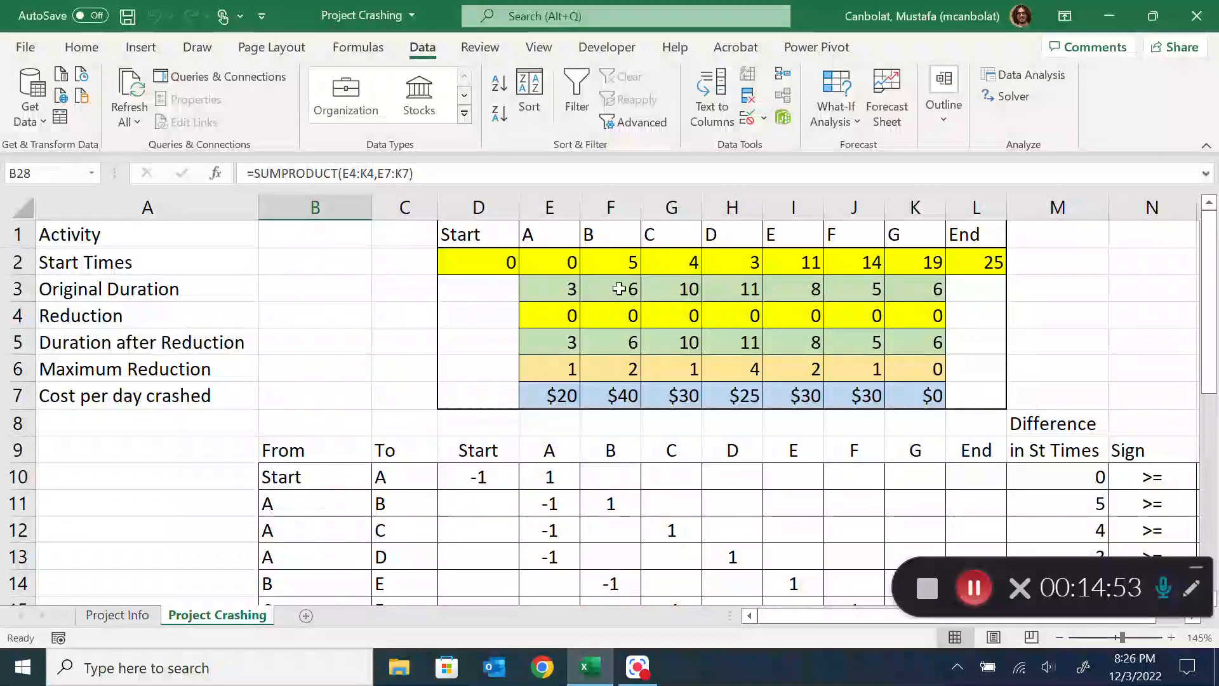
click(153, 616)
scroll(326, 341, up, 3)
scroll(327, 340, down, 3)
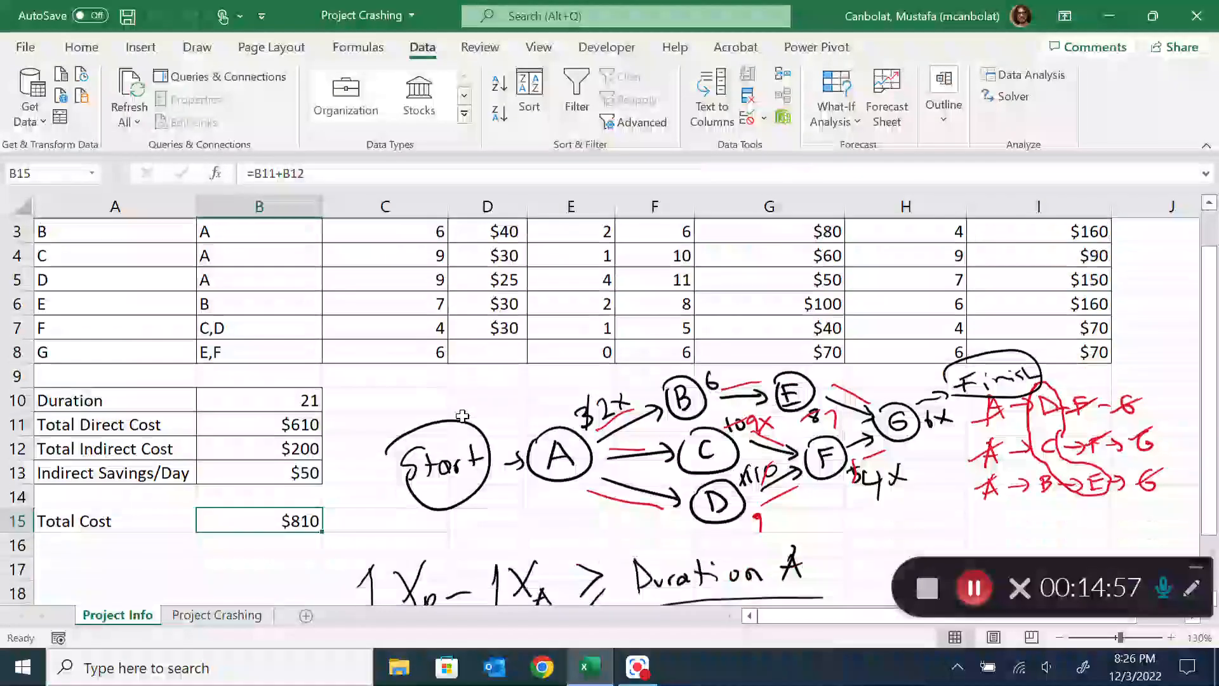
scroll(387, 425, up, 3)
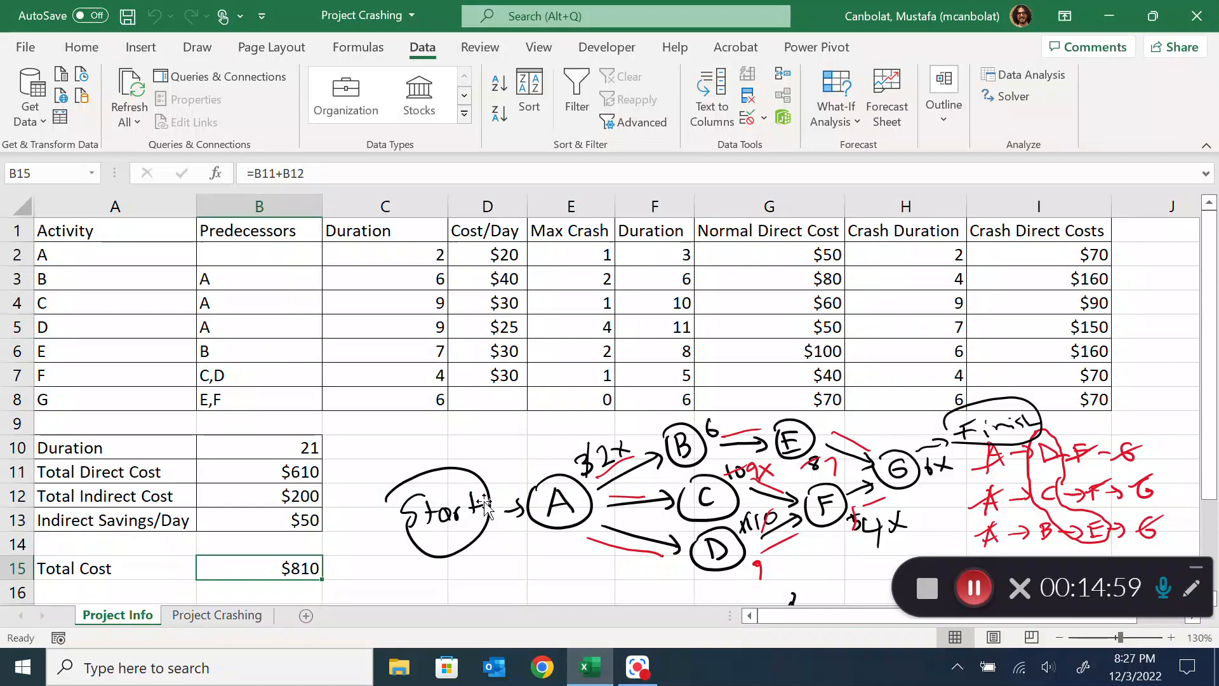
scroll(306, 527, down, 2)
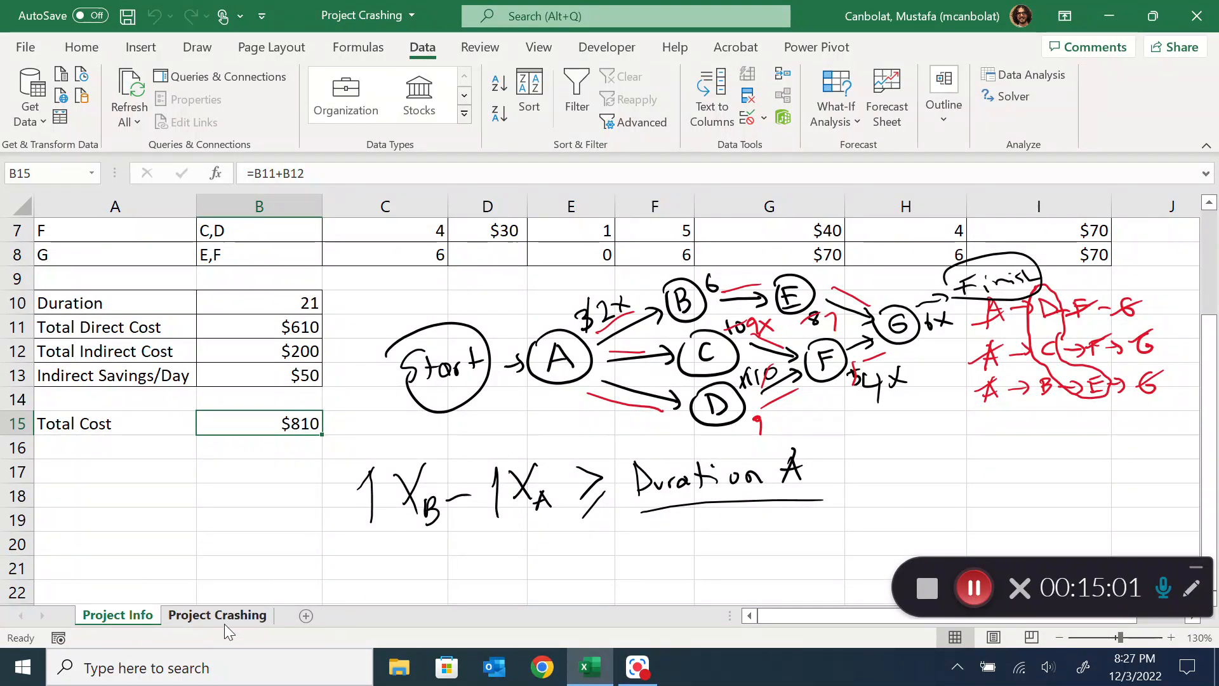
click(222, 618)
scroll(427, 398, down, 3)
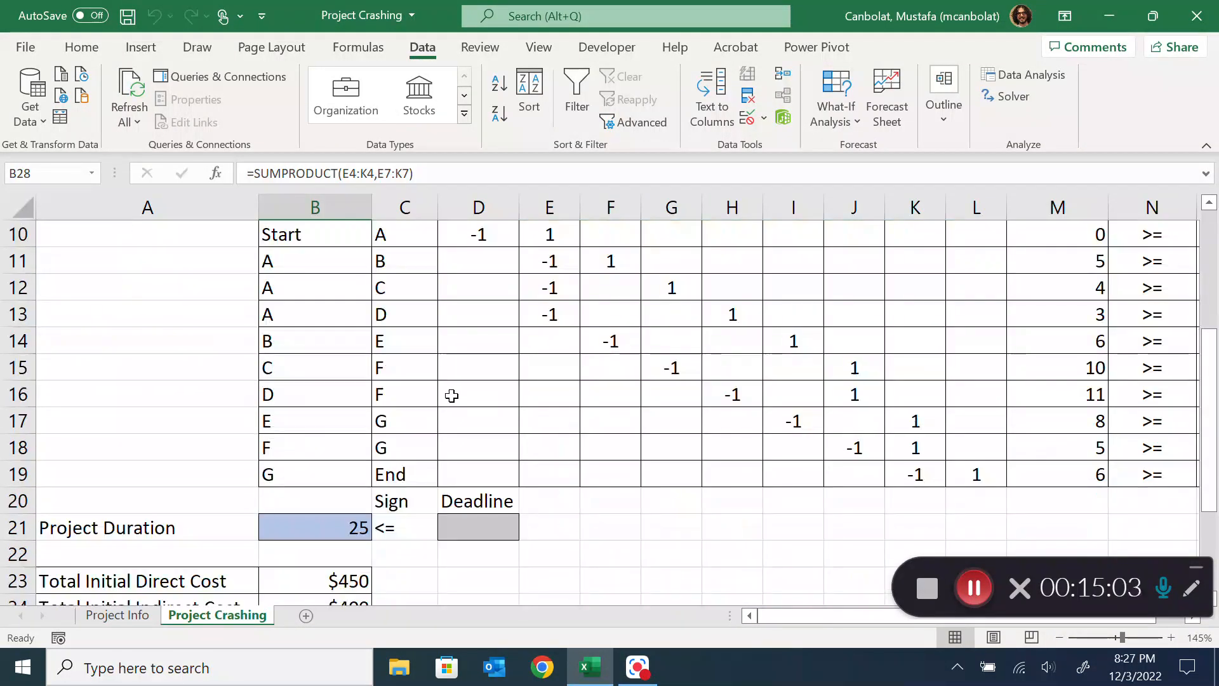
scroll(452, 408, down, 2)
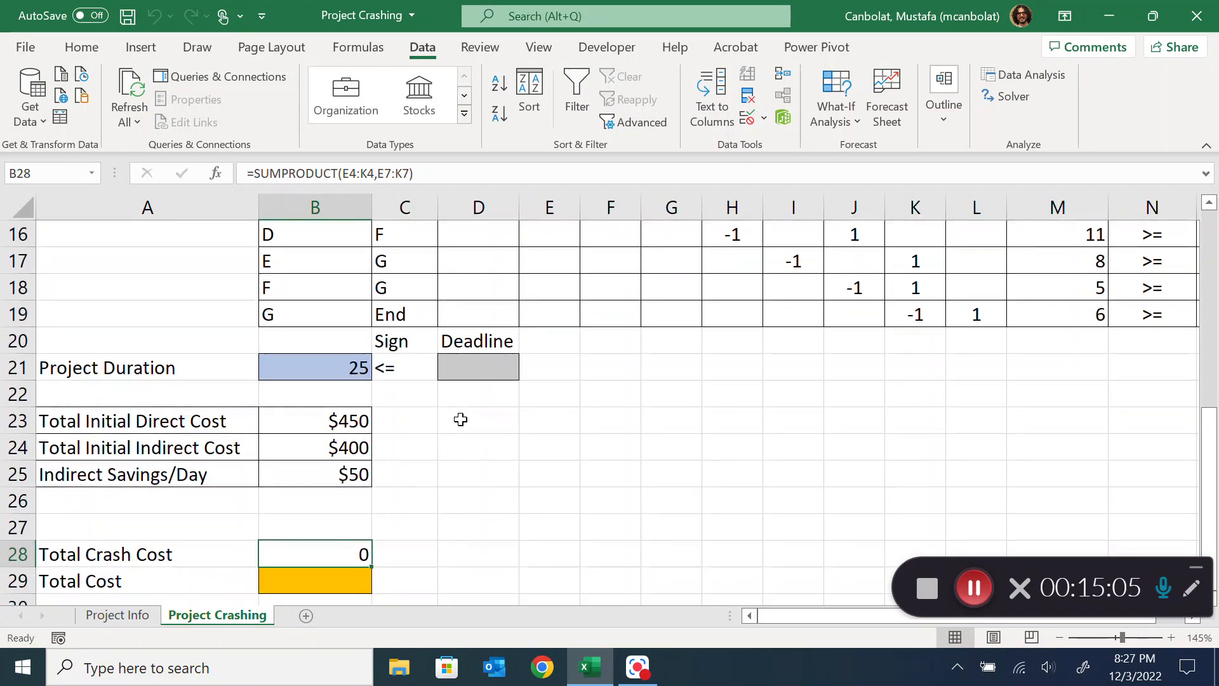
click(972, 591)
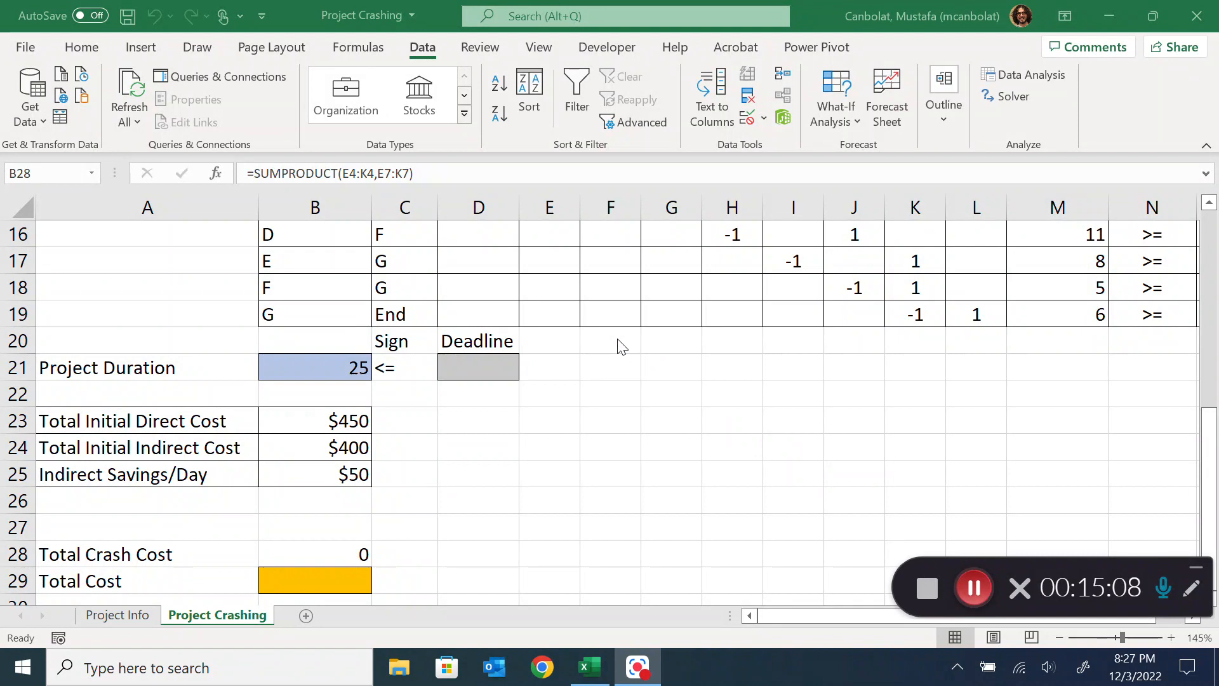
Enter a deadline of 24 in D21 for the project duration
click(482, 362)
click(487, 362)
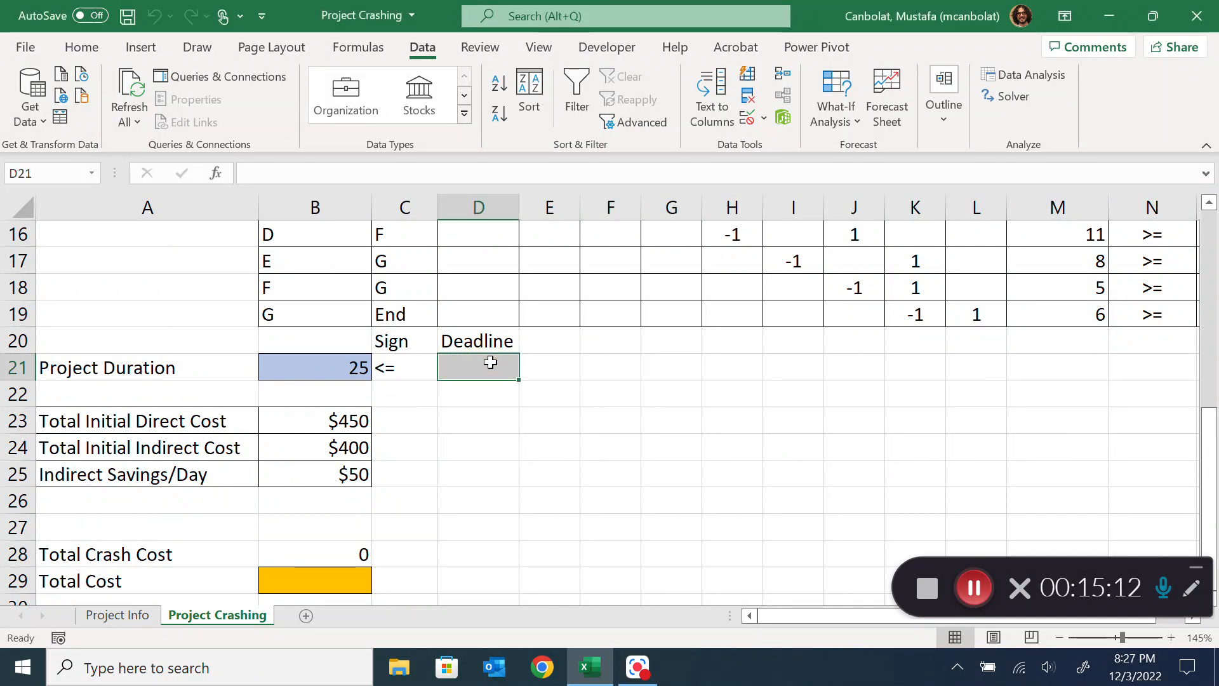
text(24)
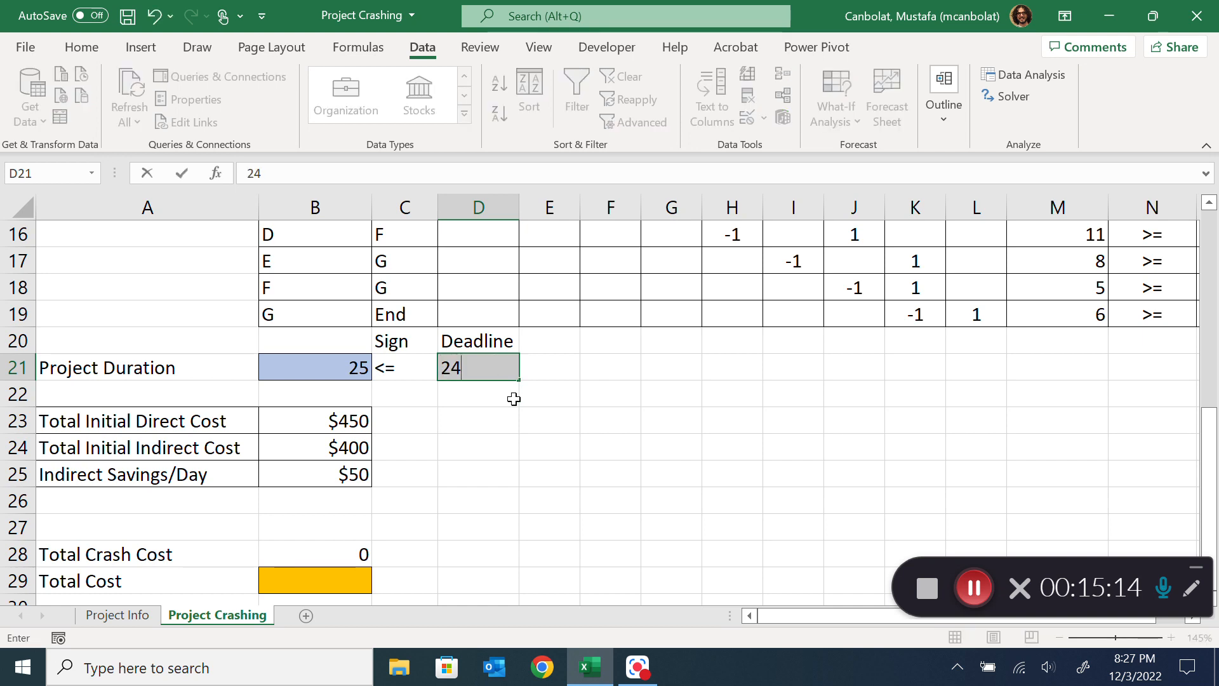
key(Return)
click(356, 364)
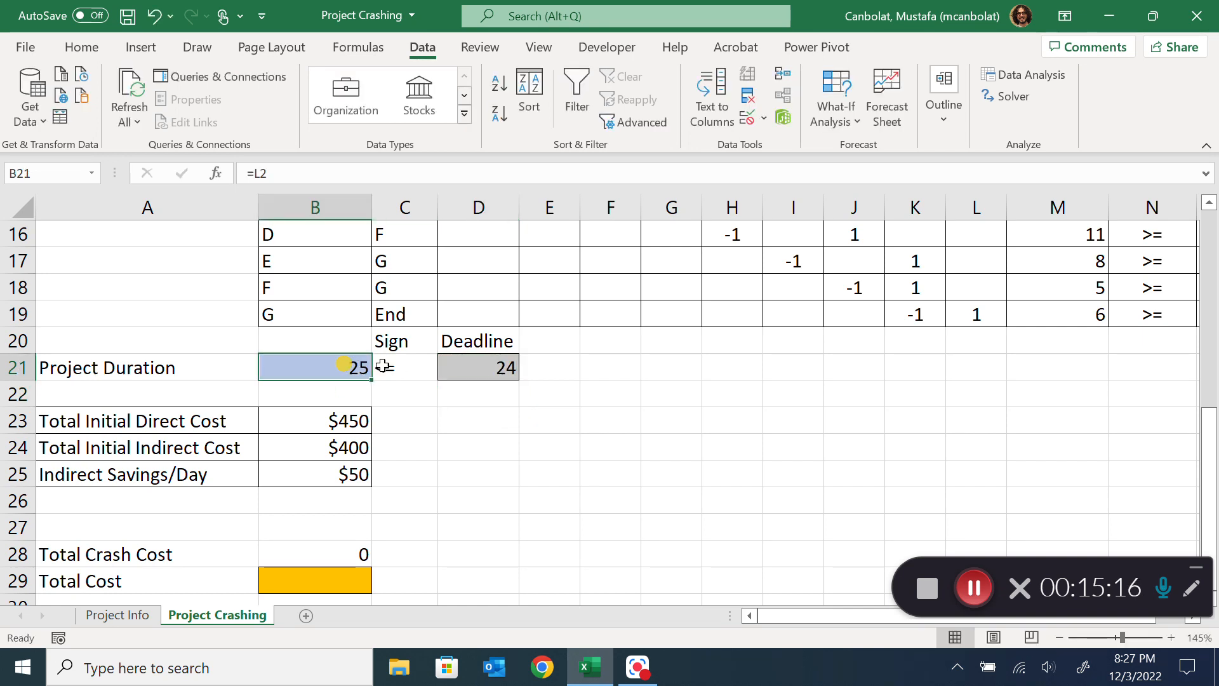
click(476, 369)
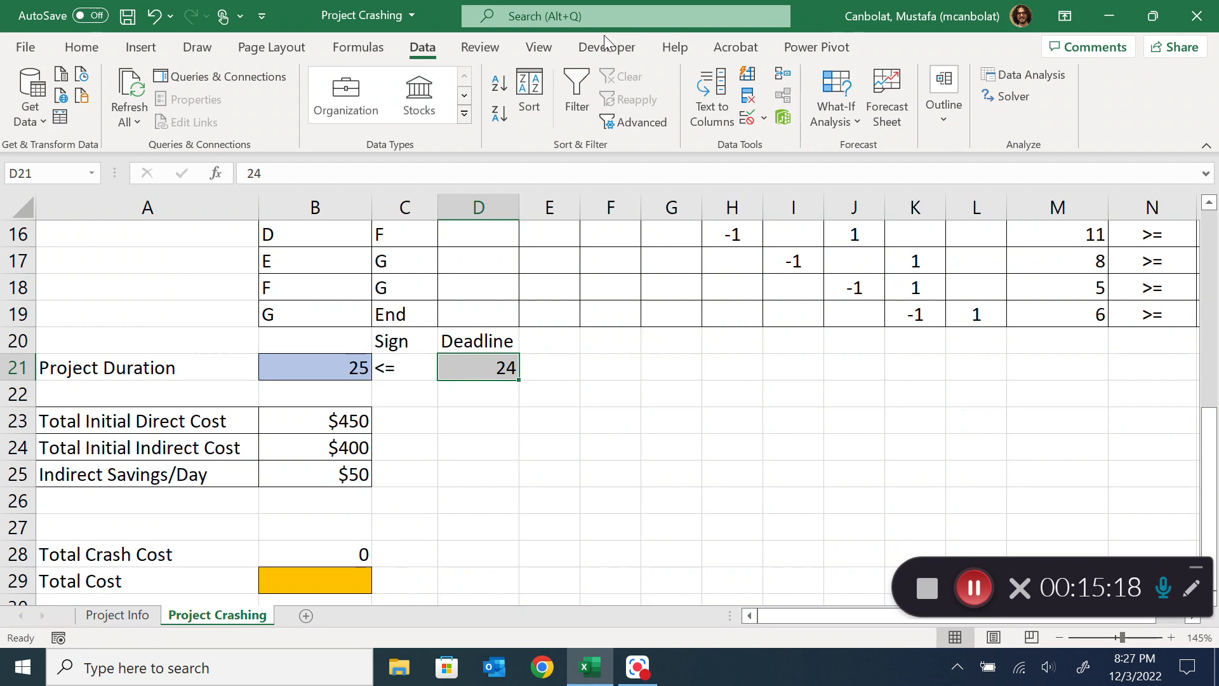
Add a Solver constraint requiring the project duration in B21 to be <= the deadline in D21
click(1010, 100)
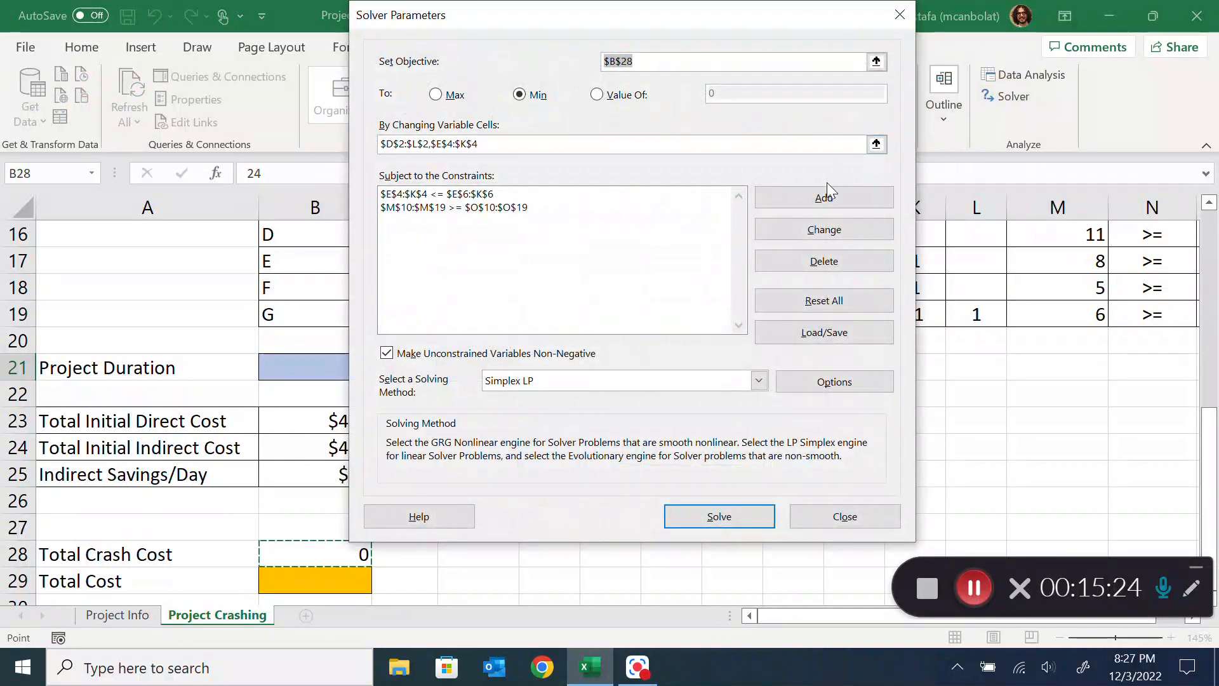
click(826, 197)
drag(569, 223, 735, 155)
click(318, 367)
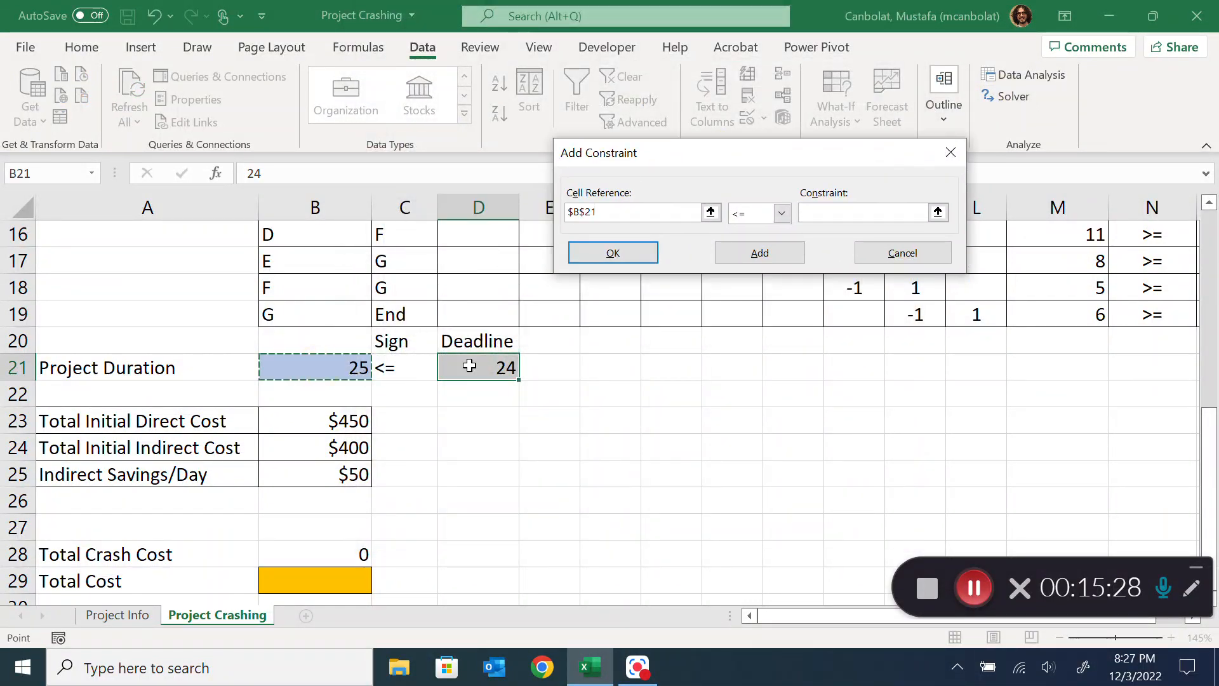
click(828, 210)
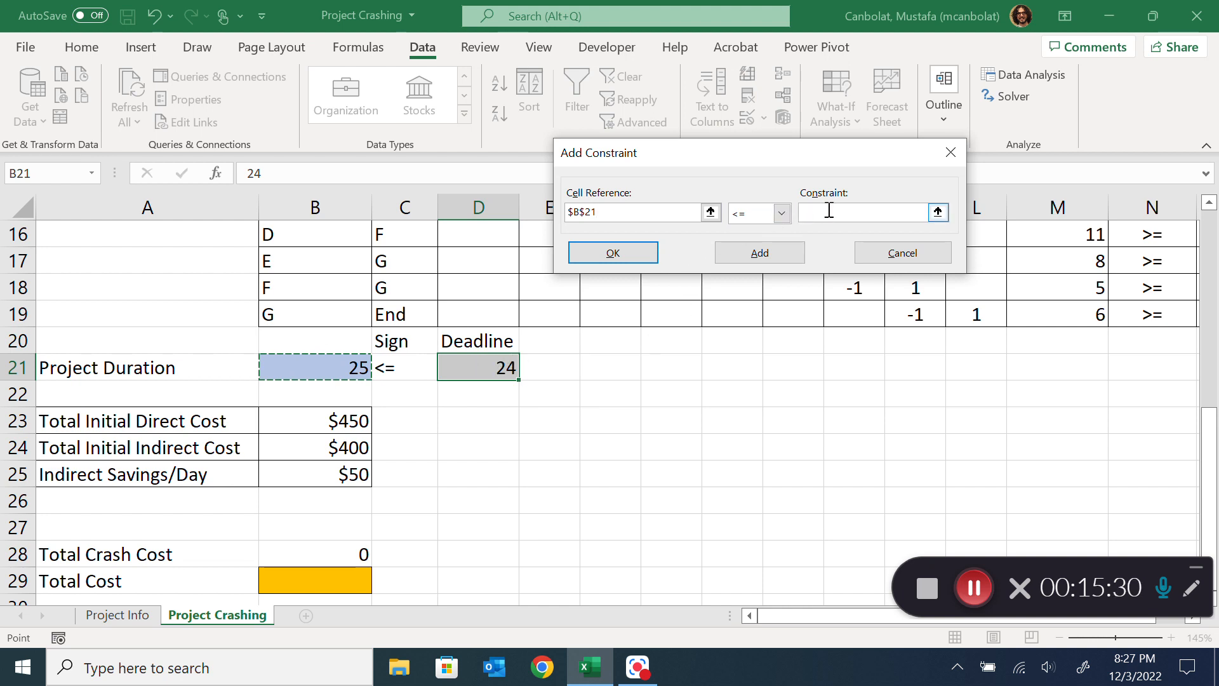
click(496, 367)
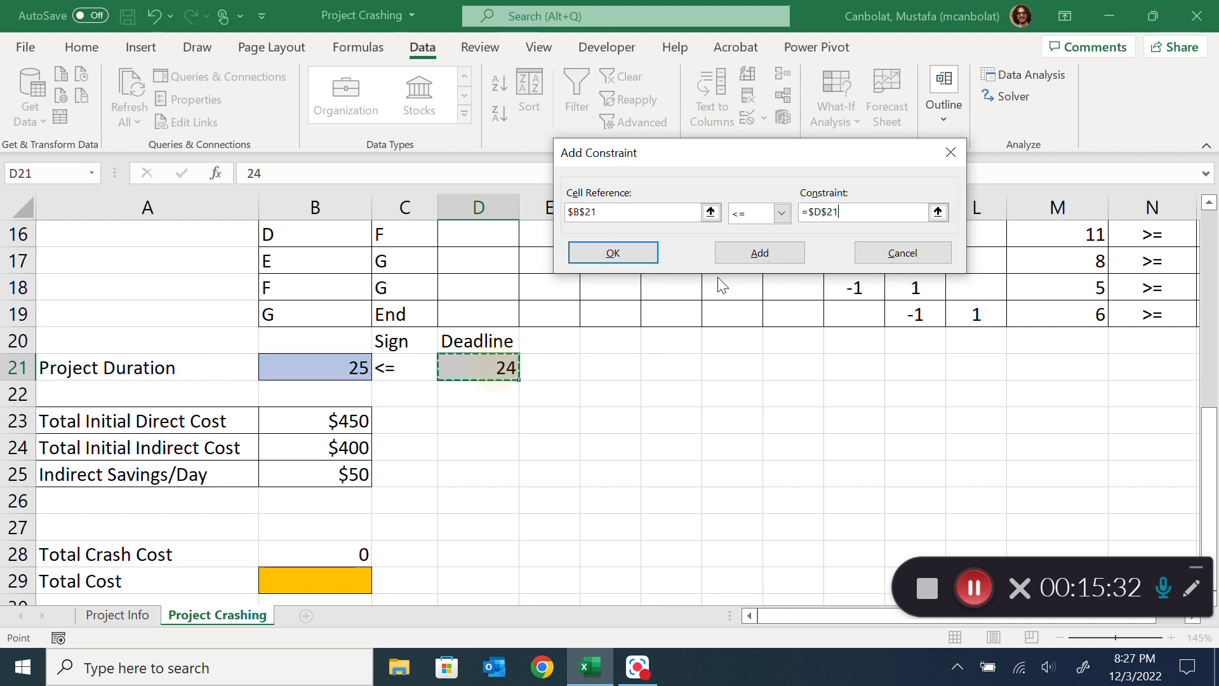
click(613, 253)
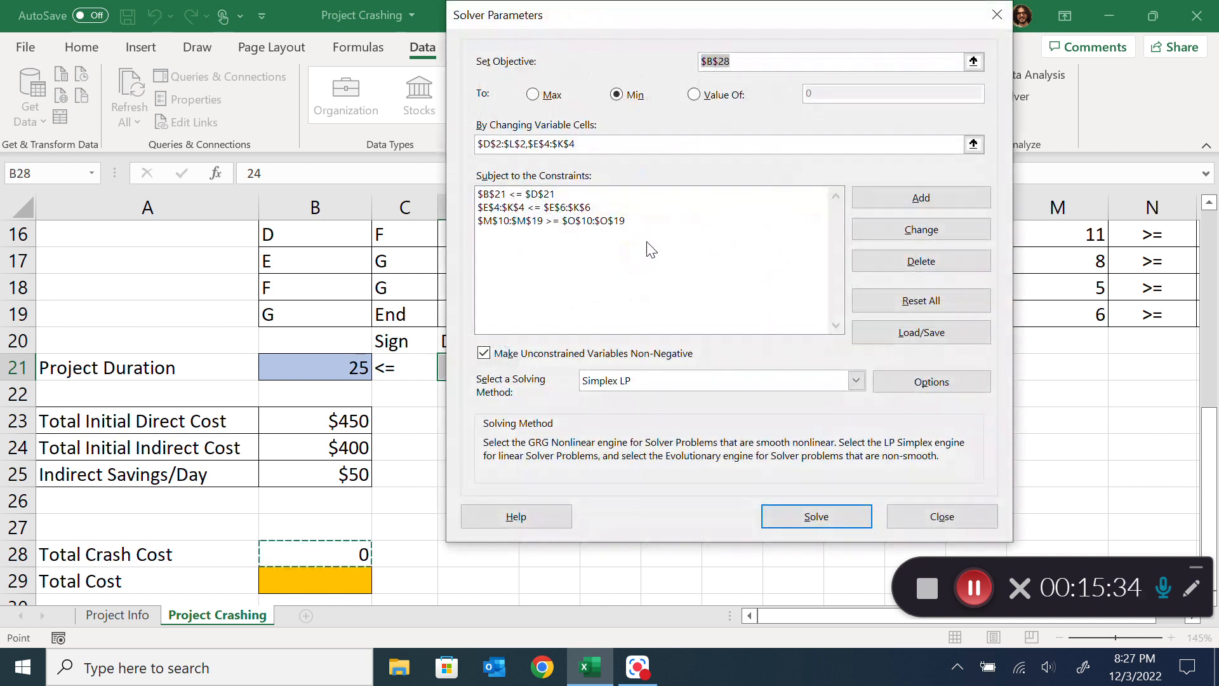
Solve the model for minimum total crash cost, keep the Solver solution, and review the crash cost and activity reductions
click(616, 94)
drag(612, 13, 810, 13)
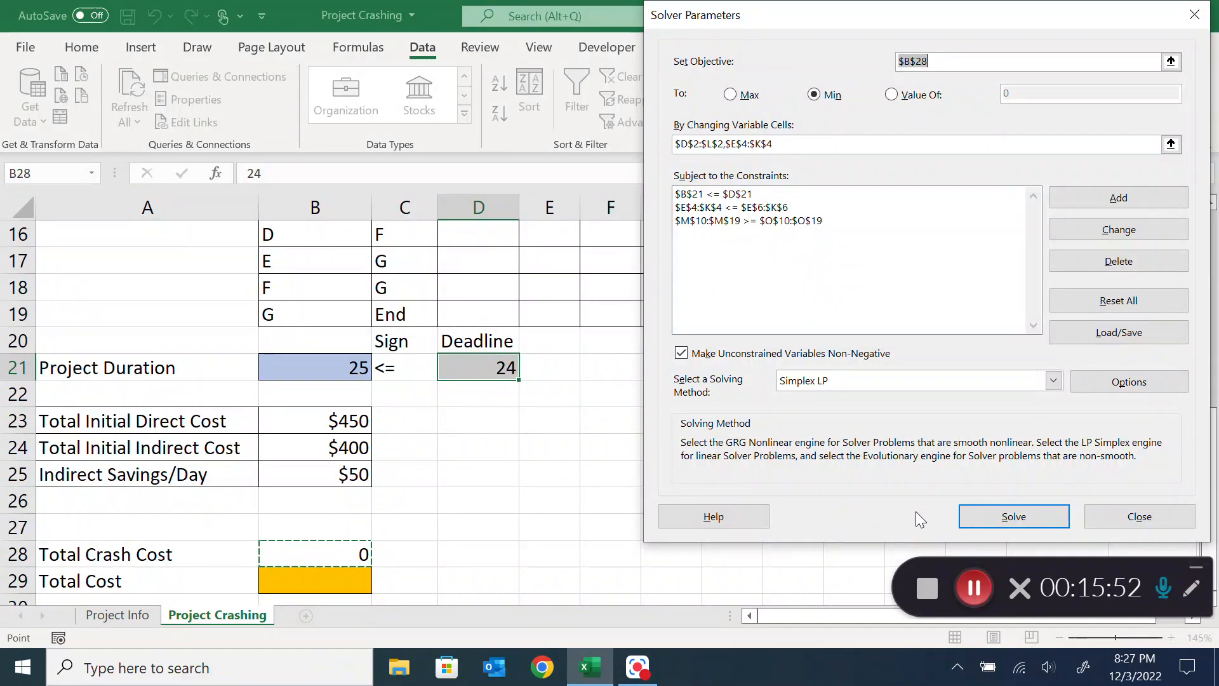
click(992, 515)
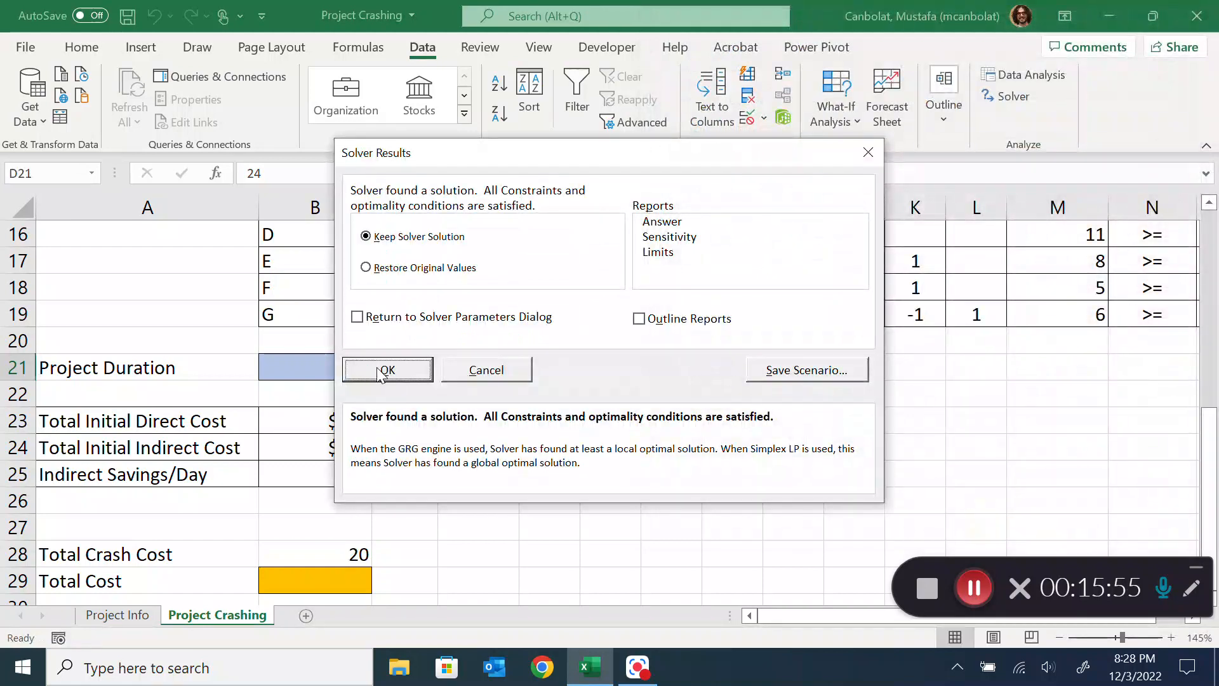
click(375, 372)
click(326, 554)
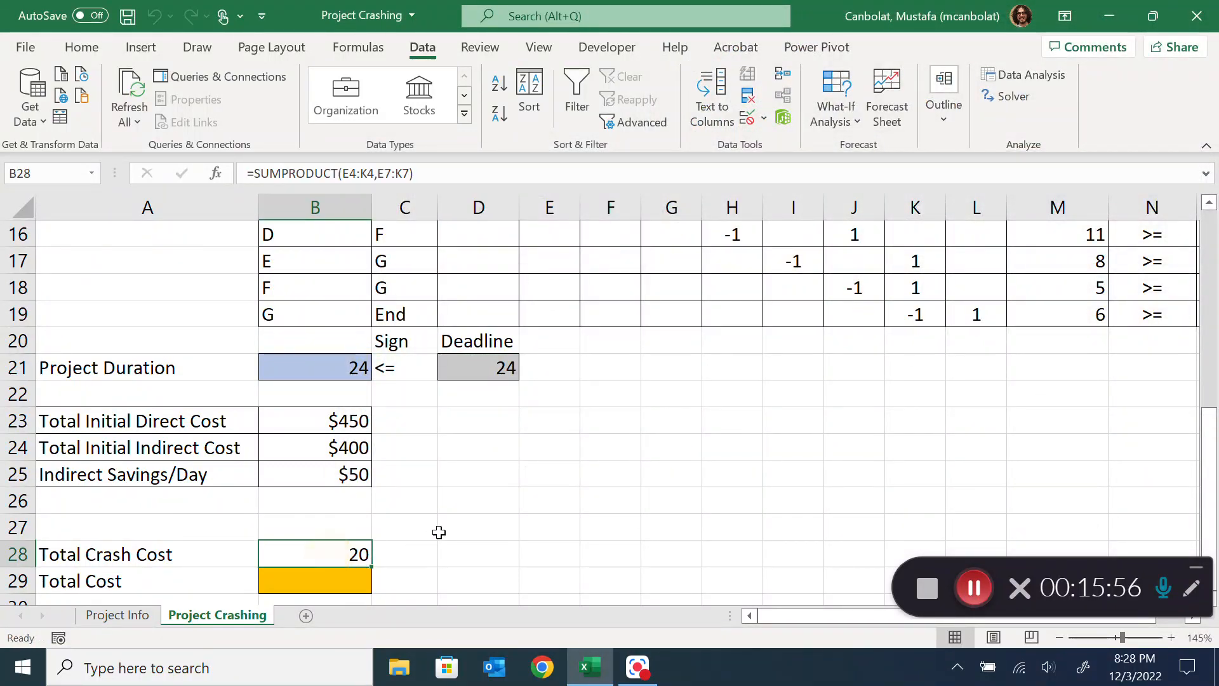
scroll(442, 525, up, 5)
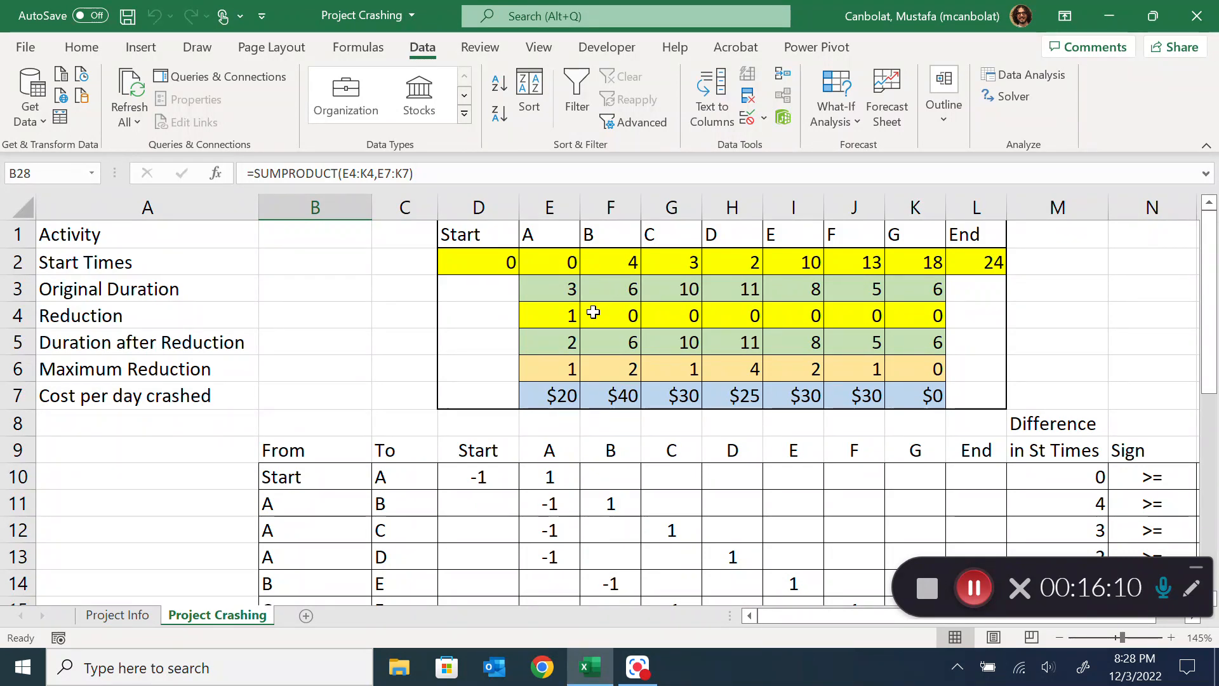
Set the deadline in D21 to 23, solve the model again keeping the Solver solution, and check the reductions
scroll(593, 312, down, 4)
click(462, 446)
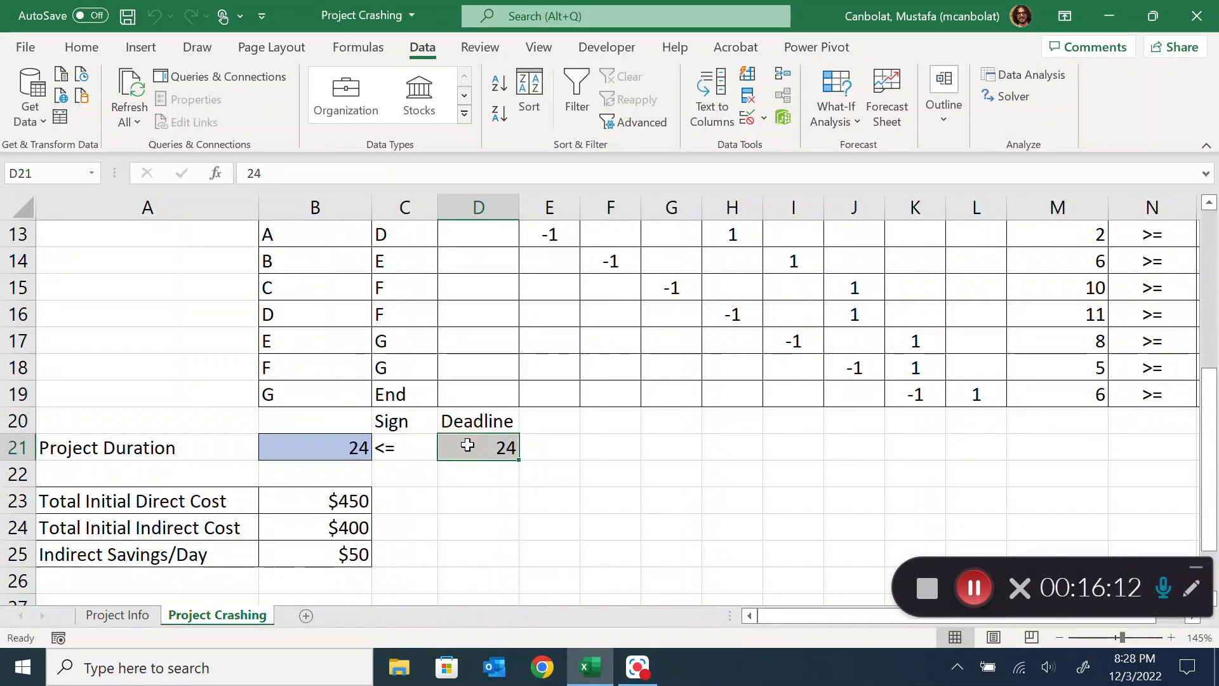
text(23)
click(600, 446)
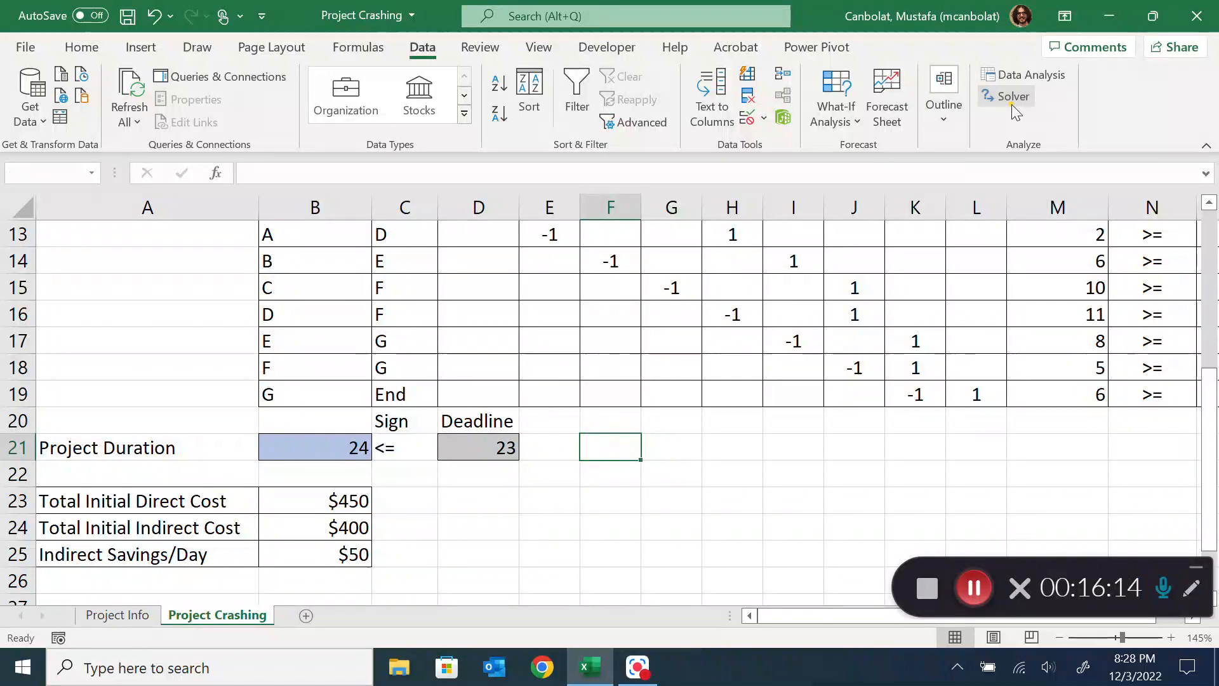
click(1011, 96)
click(959, 512)
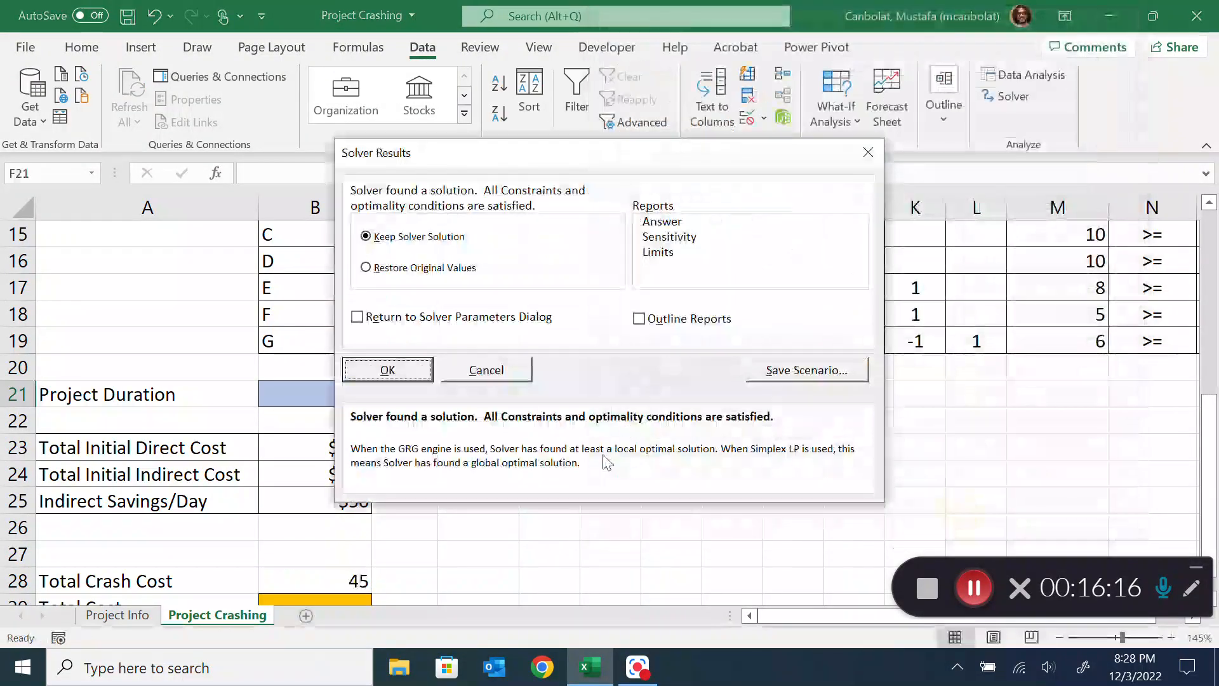
click(419, 370)
click(544, 456)
scroll(593, 389, up, 5)
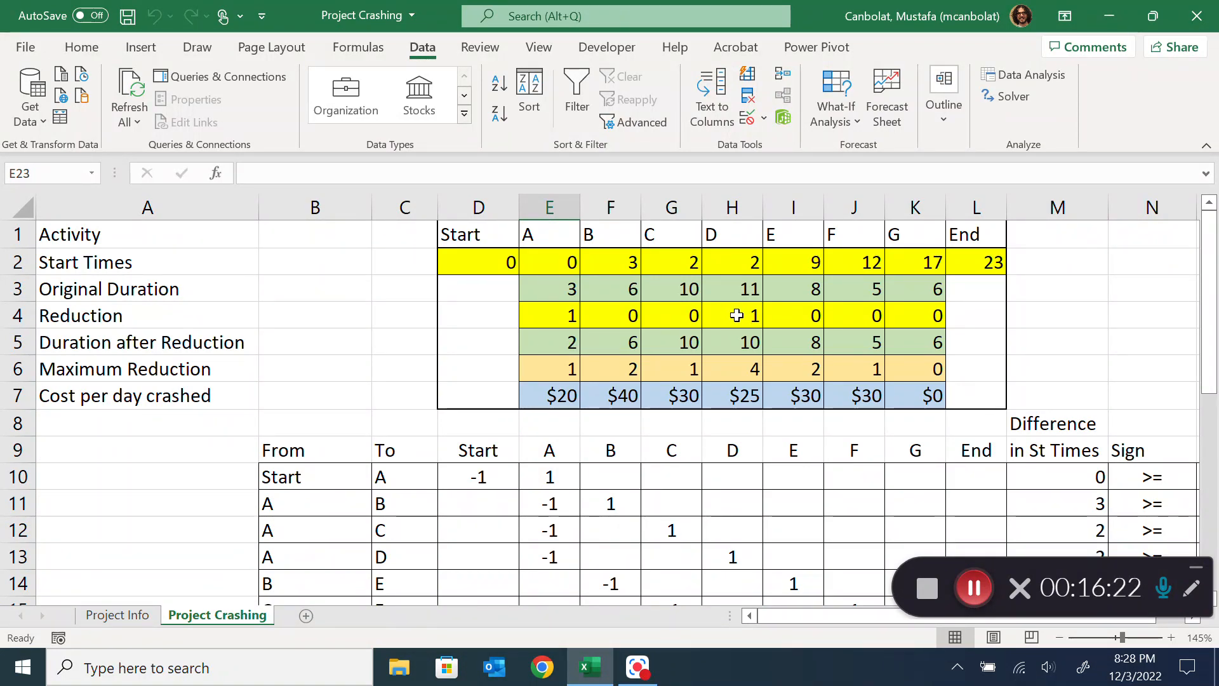
scroll(737, 316, down, 4)
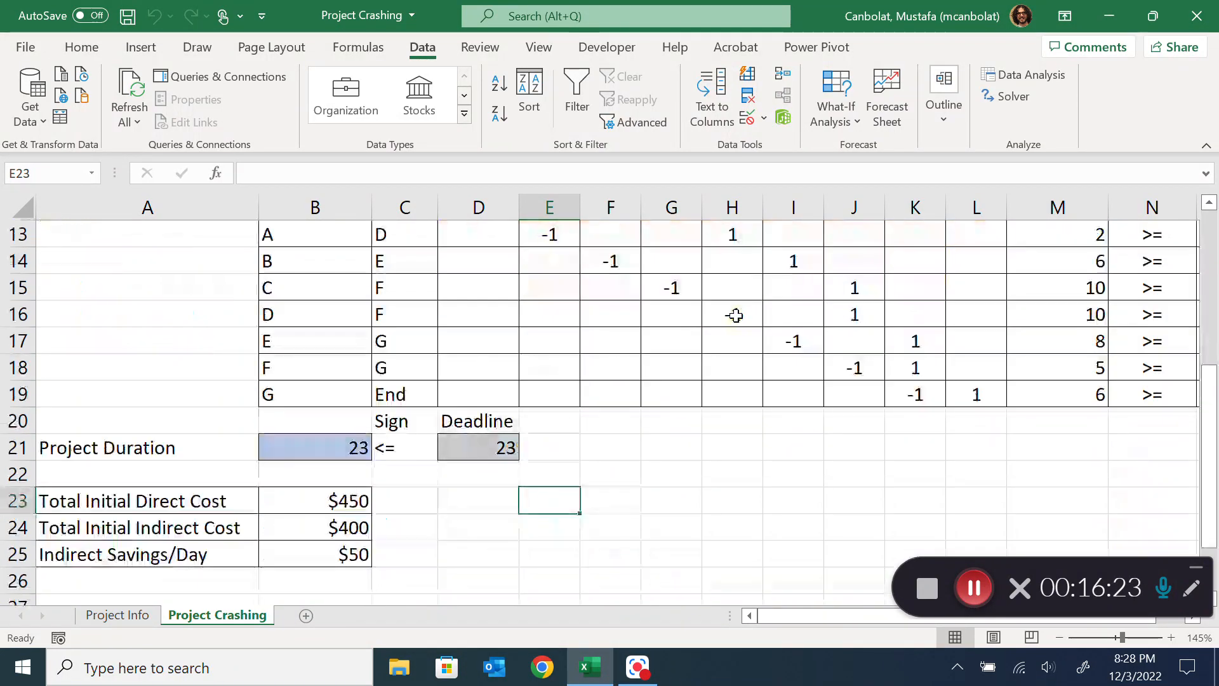
click(1015, 96)
click(1040, 516)
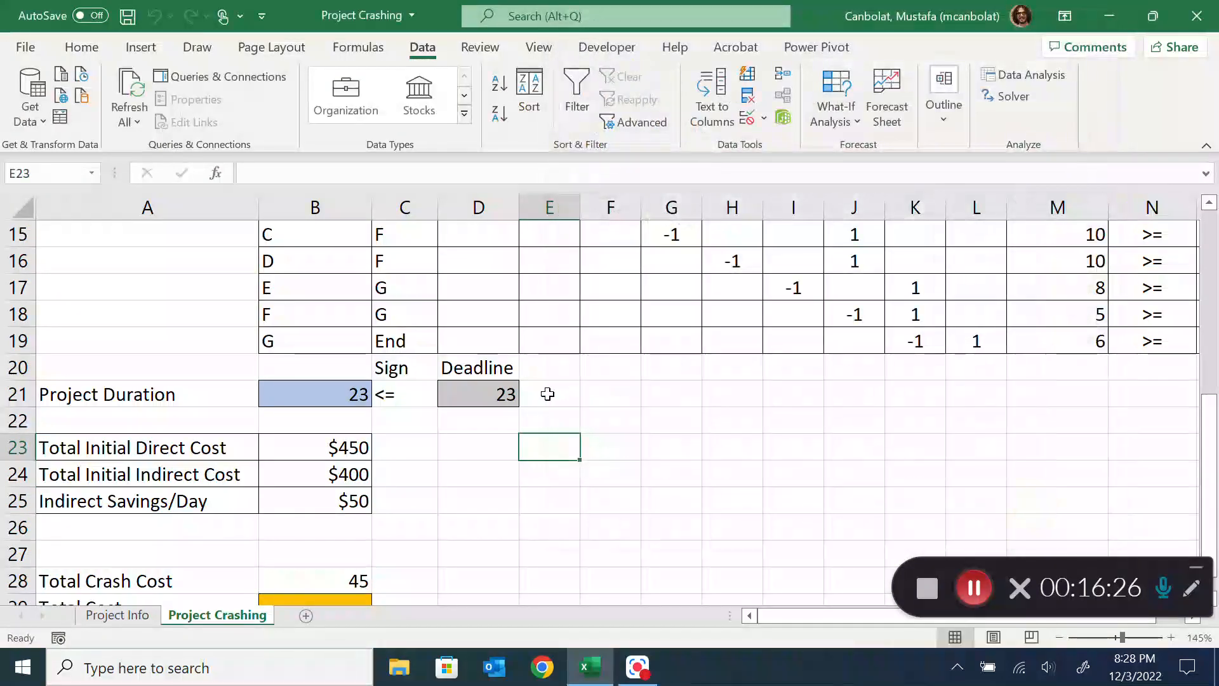
Set the deadline in D21 to 22, solve again keeping the Solver solution, and review the activity reductions
click(487, 402)
text(22)
click(538, 453)
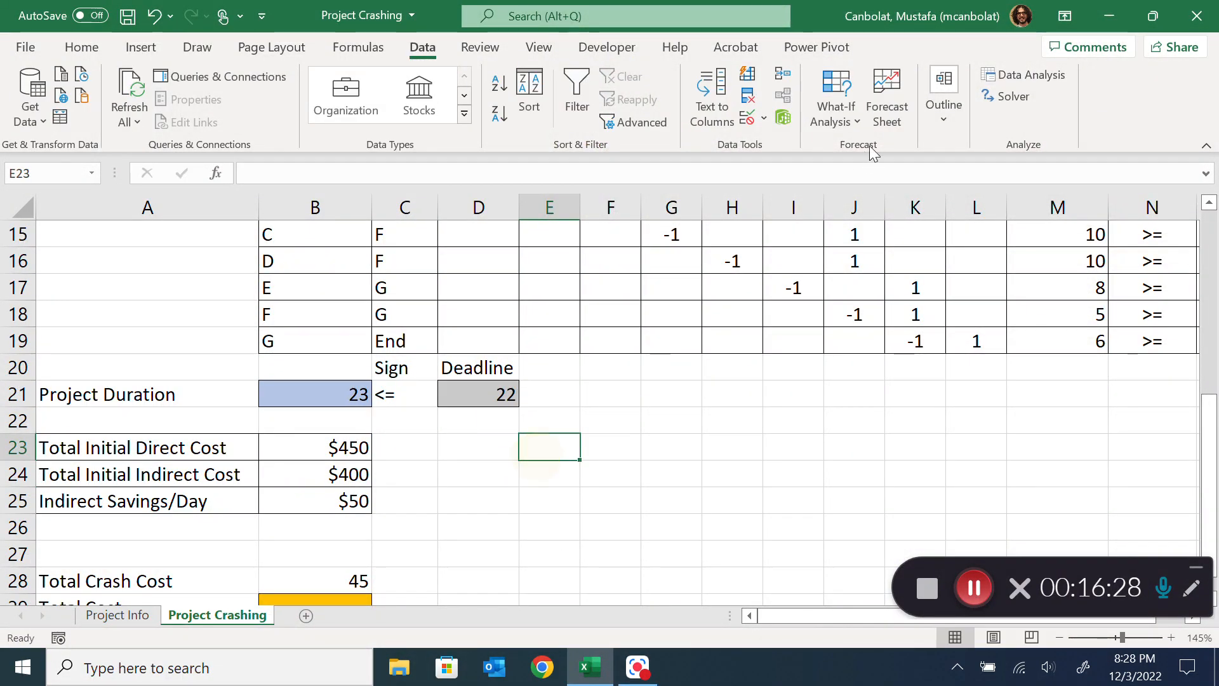
click(1014, 96)
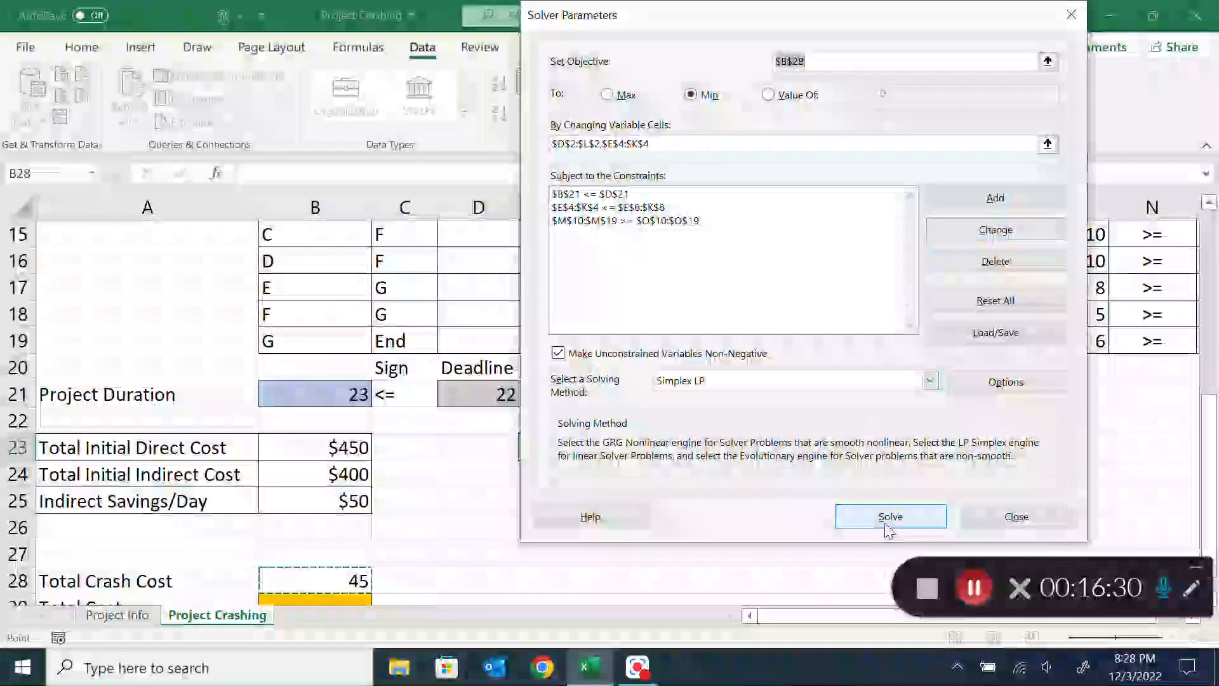
click(907, 513)
click(356, 372)
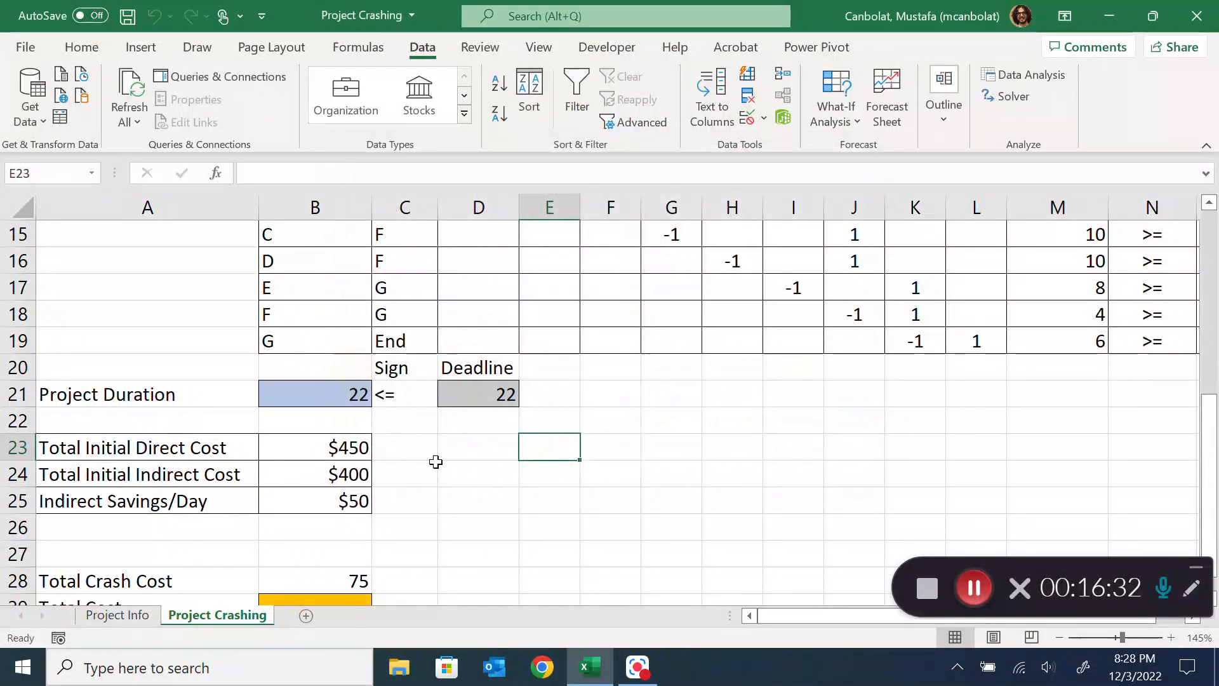
scroll(440, 451, up, 4)
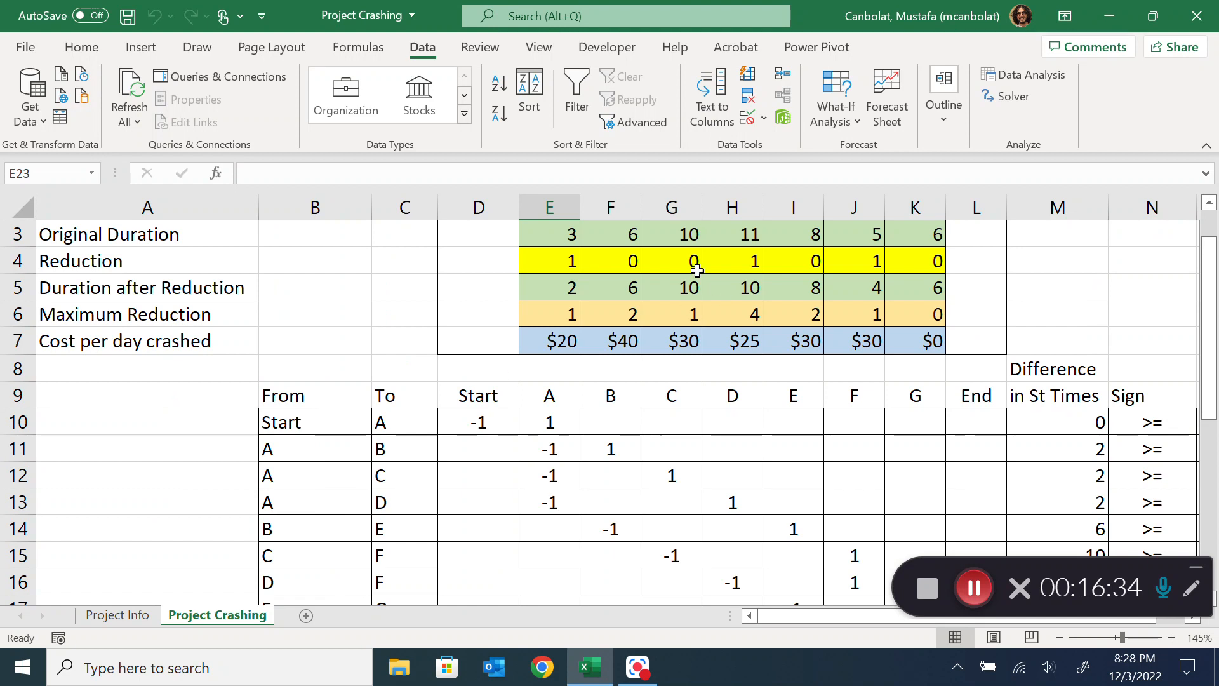
scroll(633, 286, up, 1)
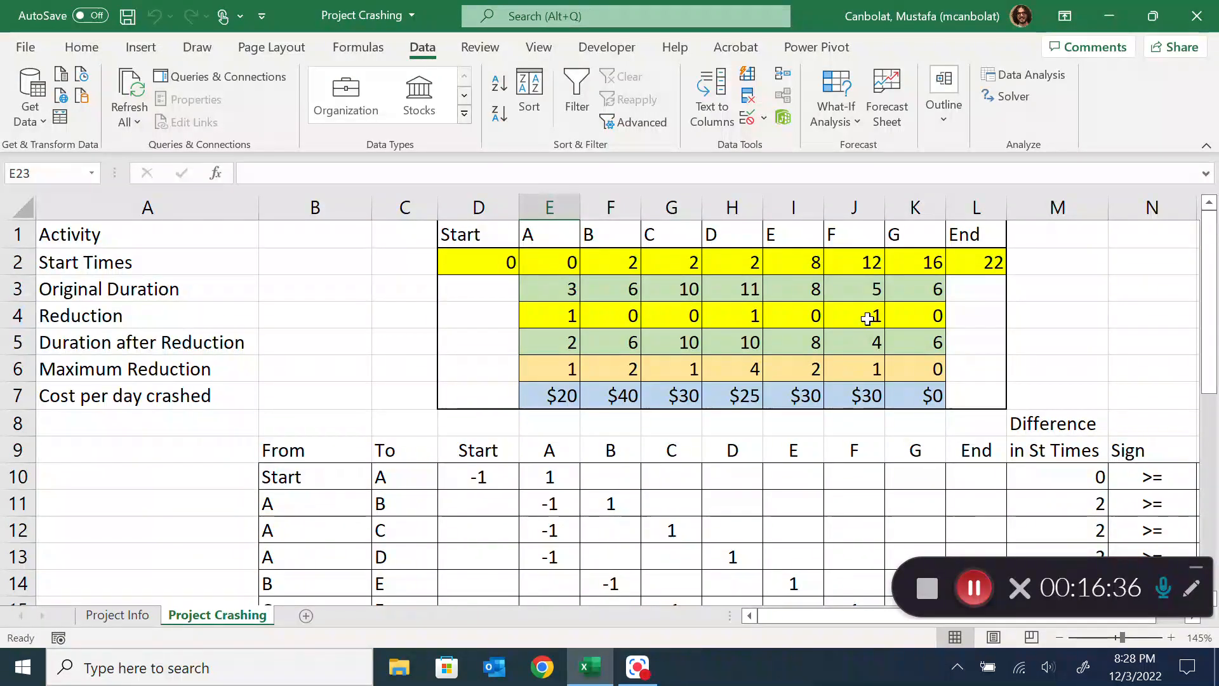
Set the deadline in D21 to 21, re-solve keeping the Solver solution, and examine the total crash cost and reductions
scroll(836, 329, down, 3)
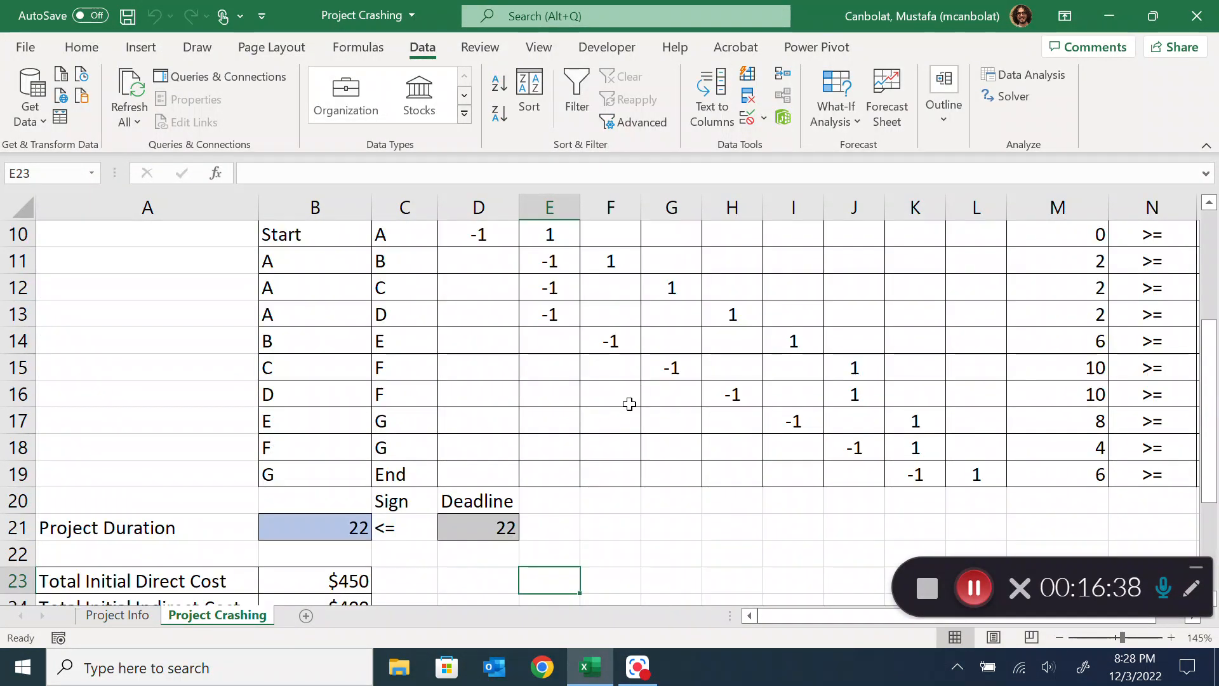
click(484, 529)
text(1)
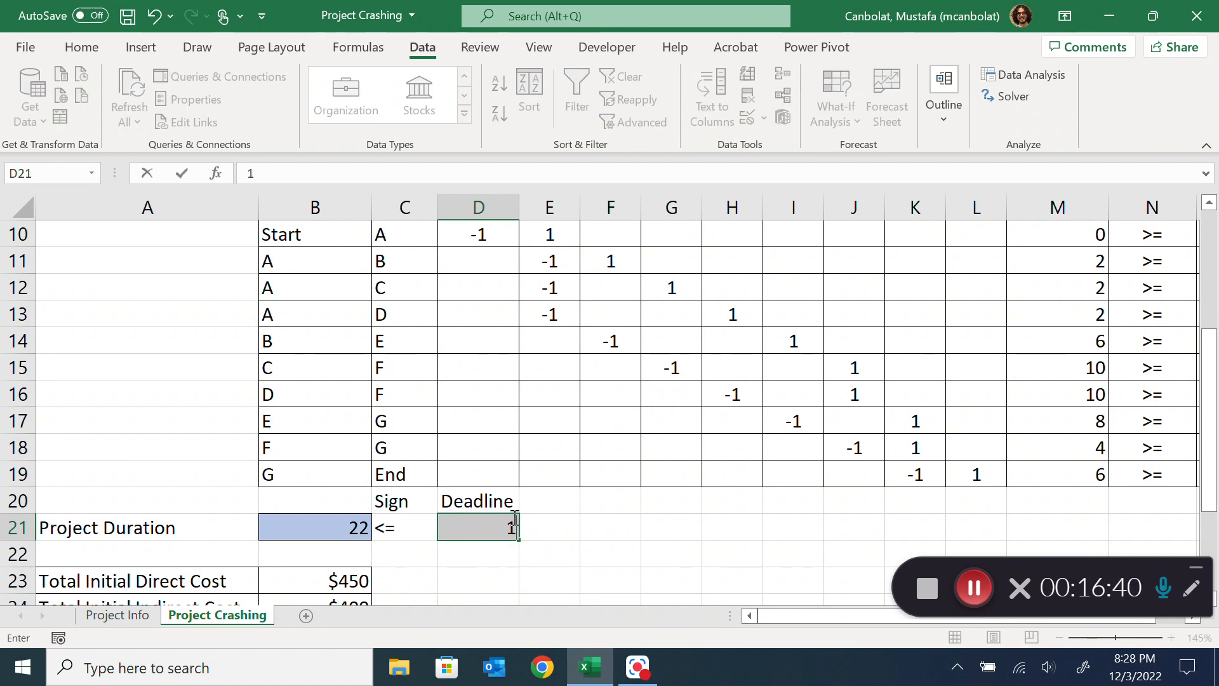
text(1)
key(Return)
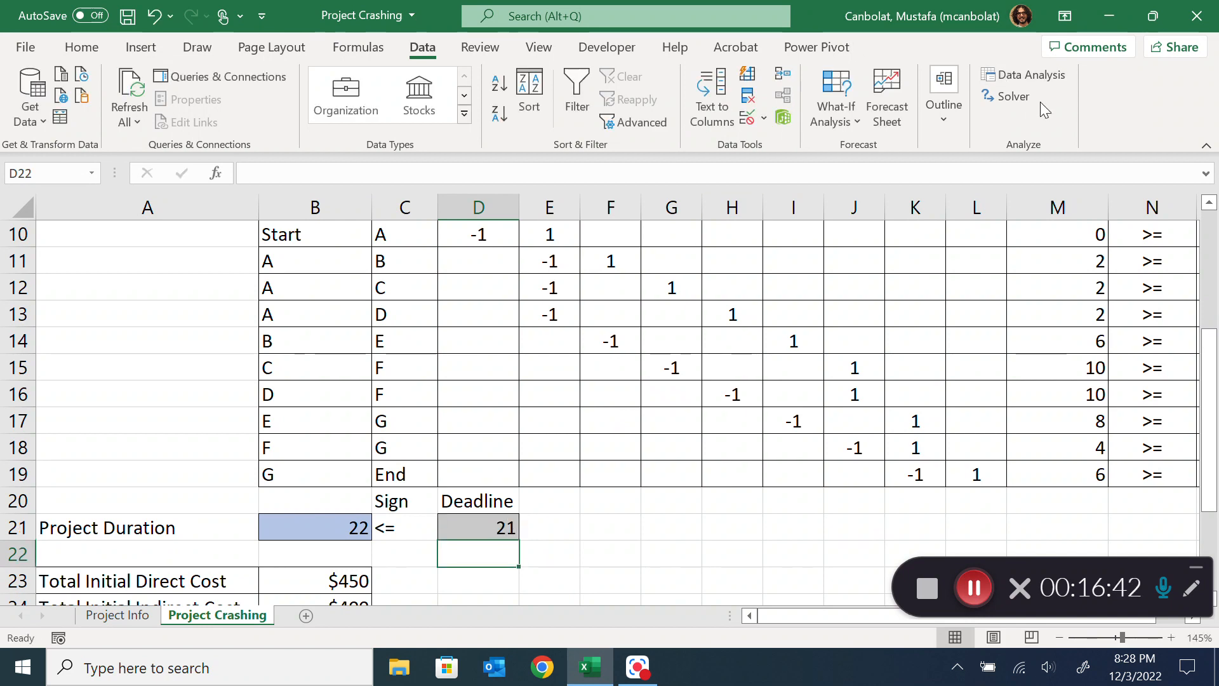
click(1023, 104)
click(832, 518)
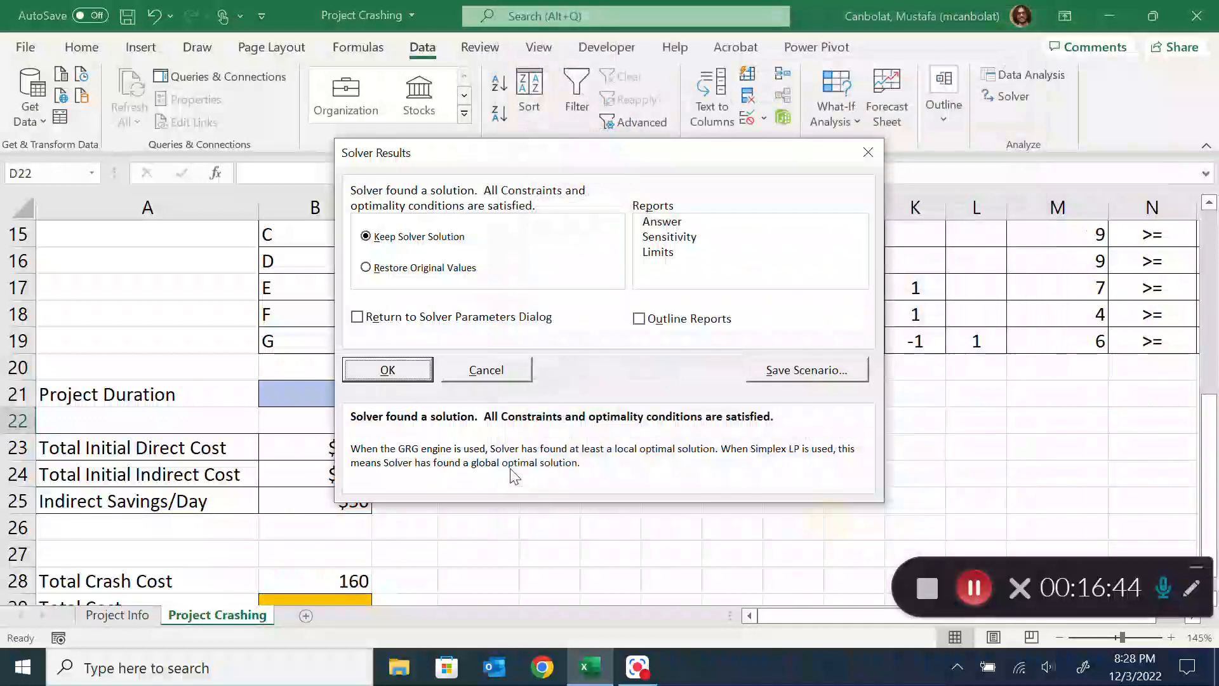
click(389, 369)
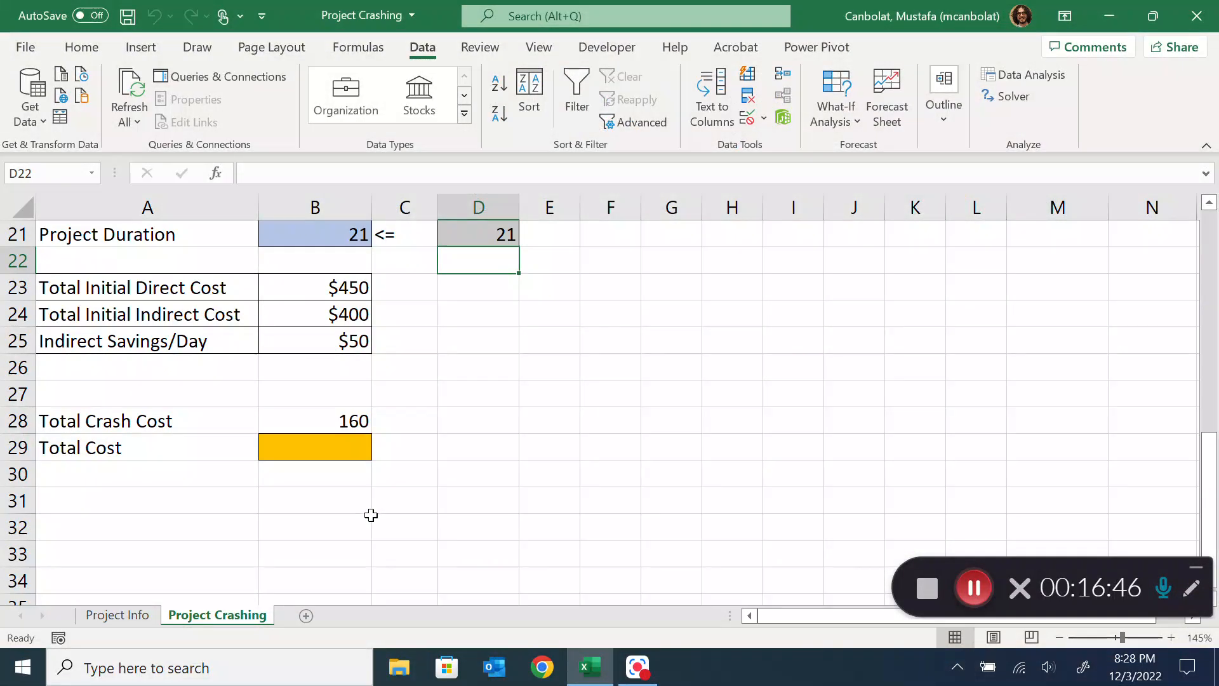
click(330, 424)
scroll(406, 352, up, 6)
scroll(548, 315, up, 1)
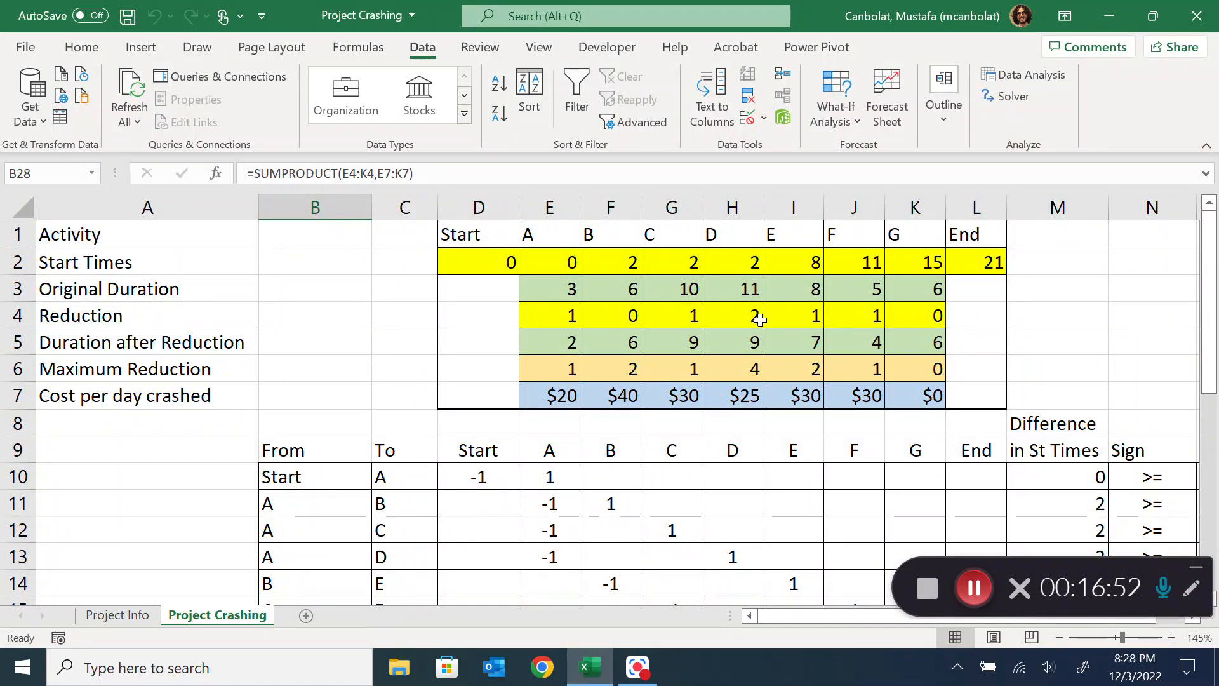
Try to solve the model with the deadline in D21 set to 20, and inspect the start times and reductions
scroll(756, 321, down, 4)
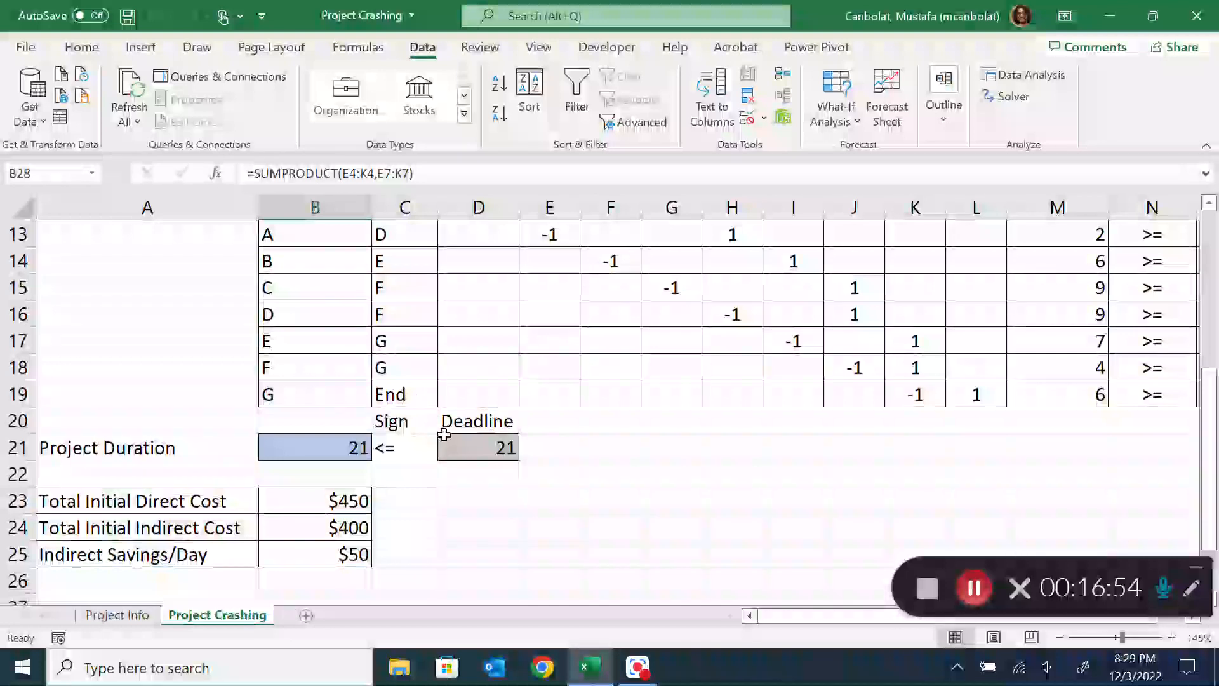
click(468, 440)
text(20)
key(Return)
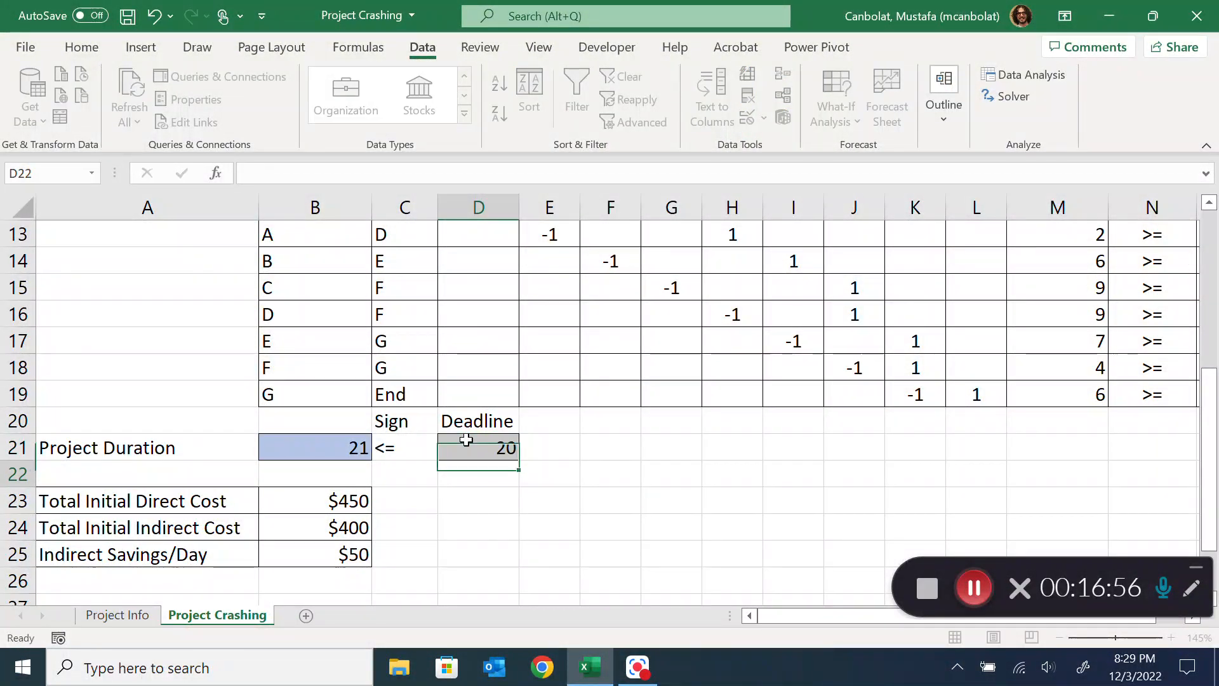
click(1014, 97)
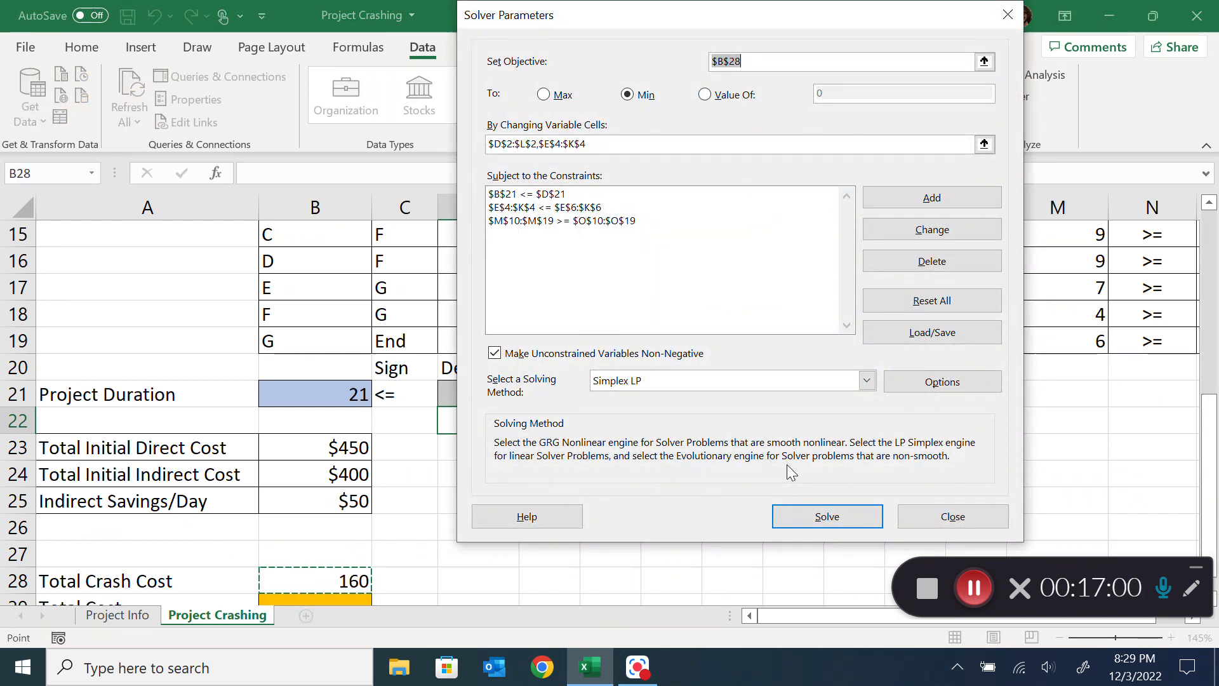
click(813, 517)
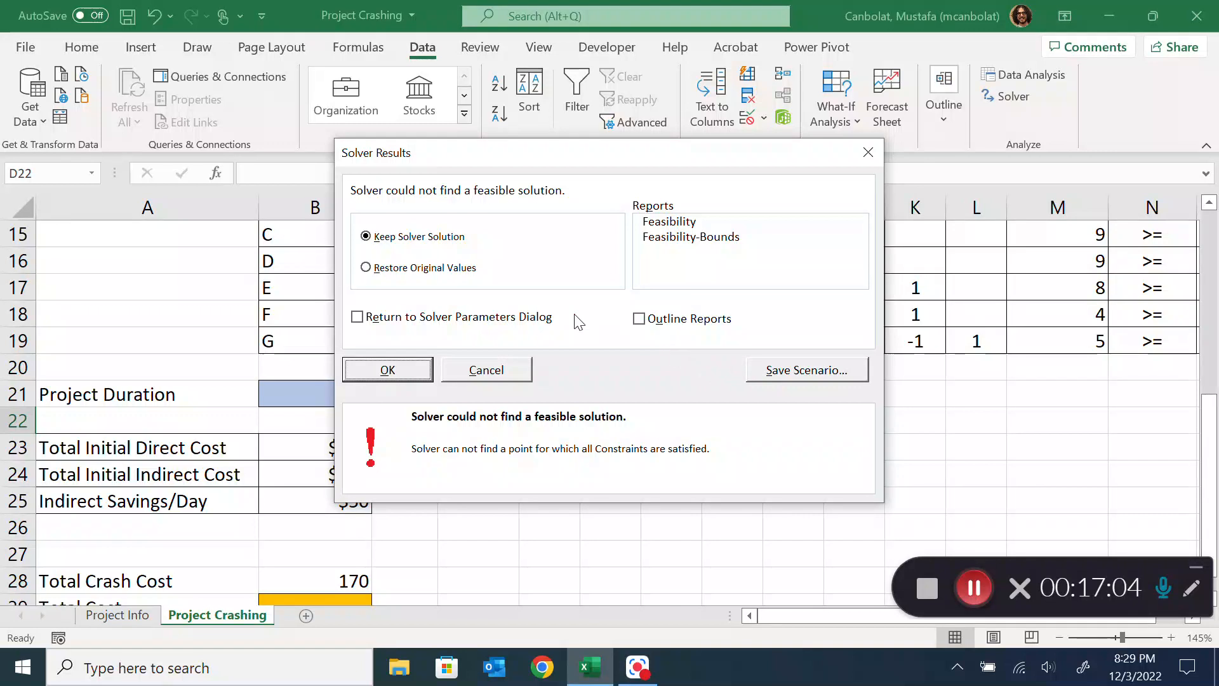
click(400, 373)
scroll(717, 321, up, 5)
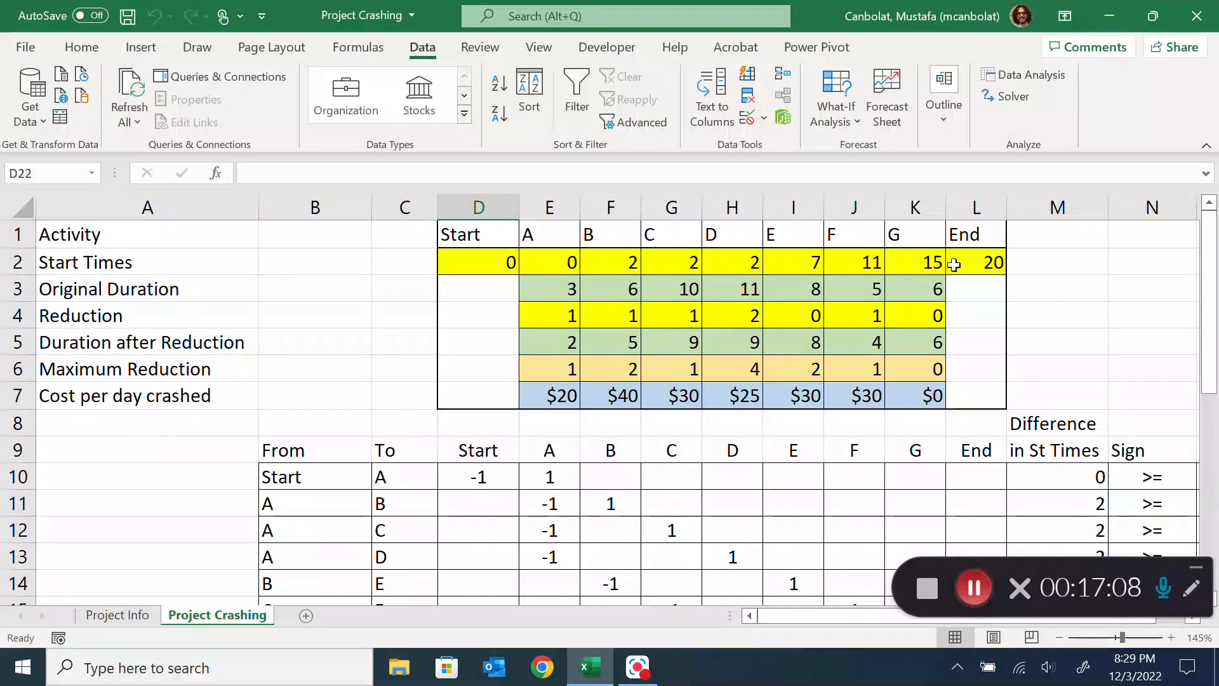
Review the deadline in D21, the network diagram on the Project Info sheet, and the maximum reductions in E6:K6 of the Project Crashing sheet
scroll(397, 446, down, 4)
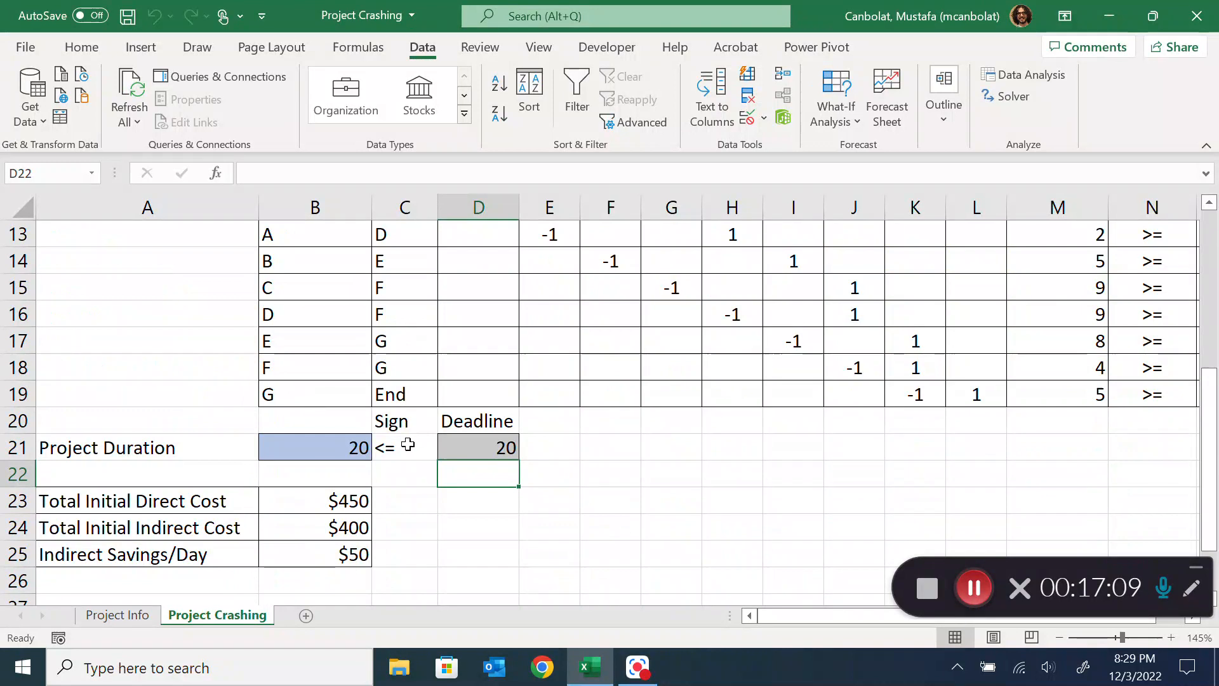
click(477, 447)
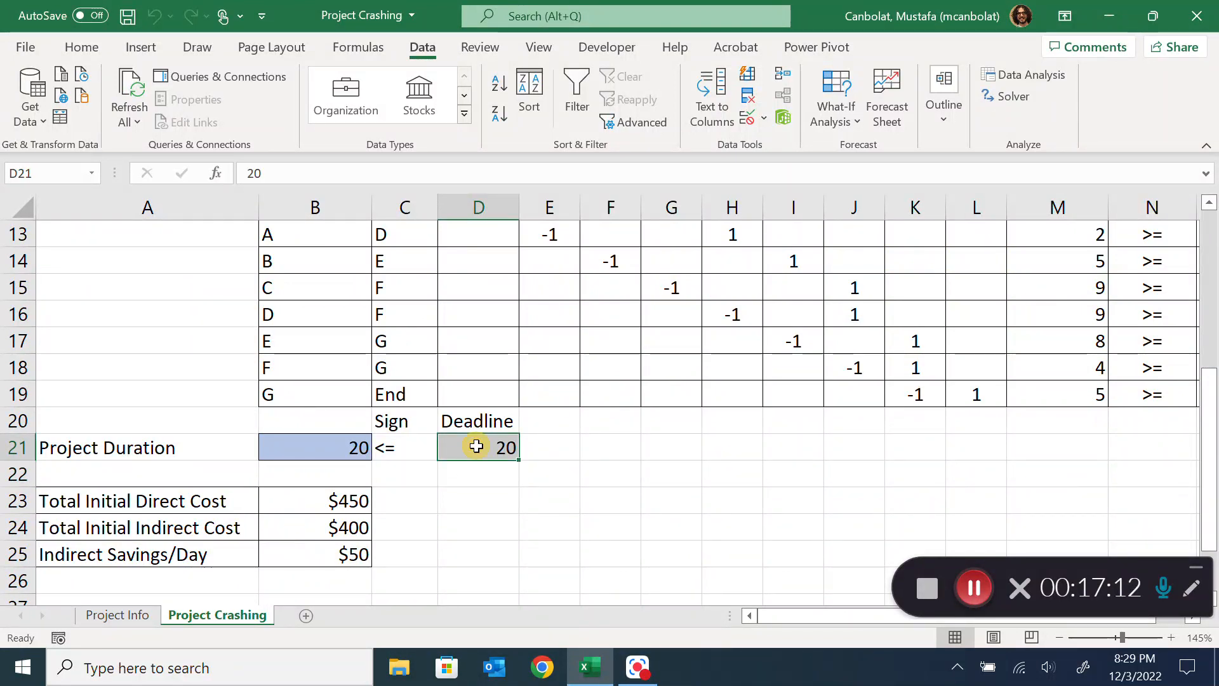
scroll(476, 447, up, 4)
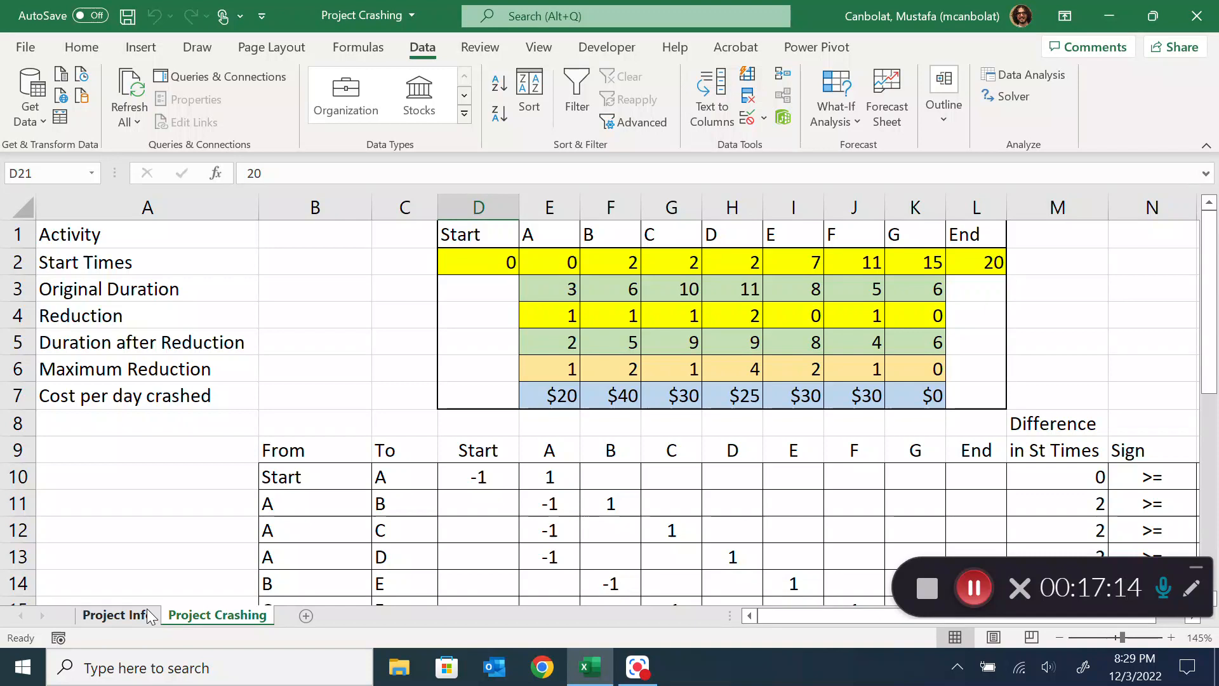
click(117, 615)
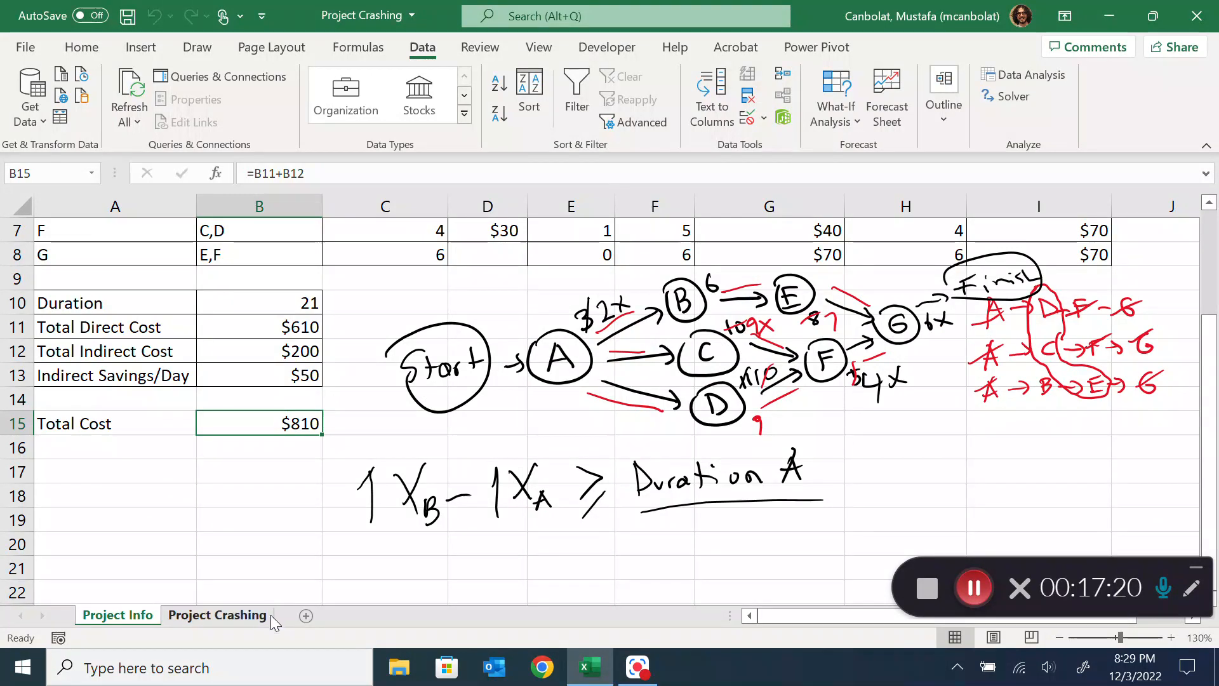
click(241, 622)
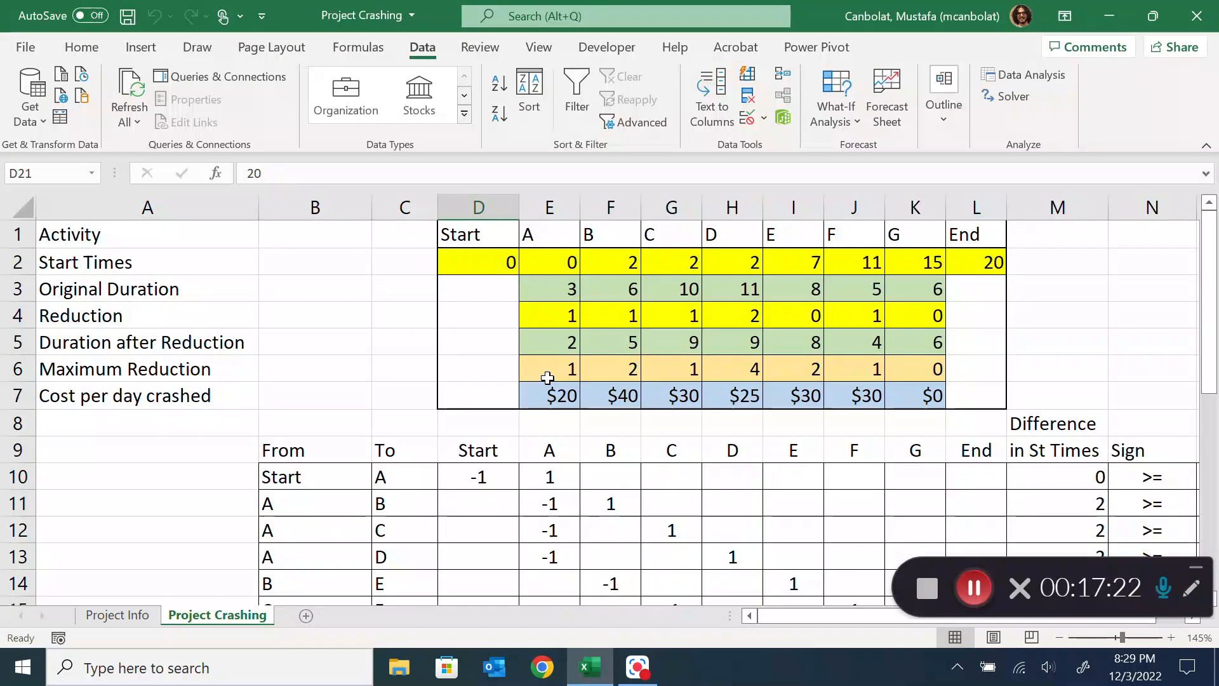
drag(559, 368, 914, 364)
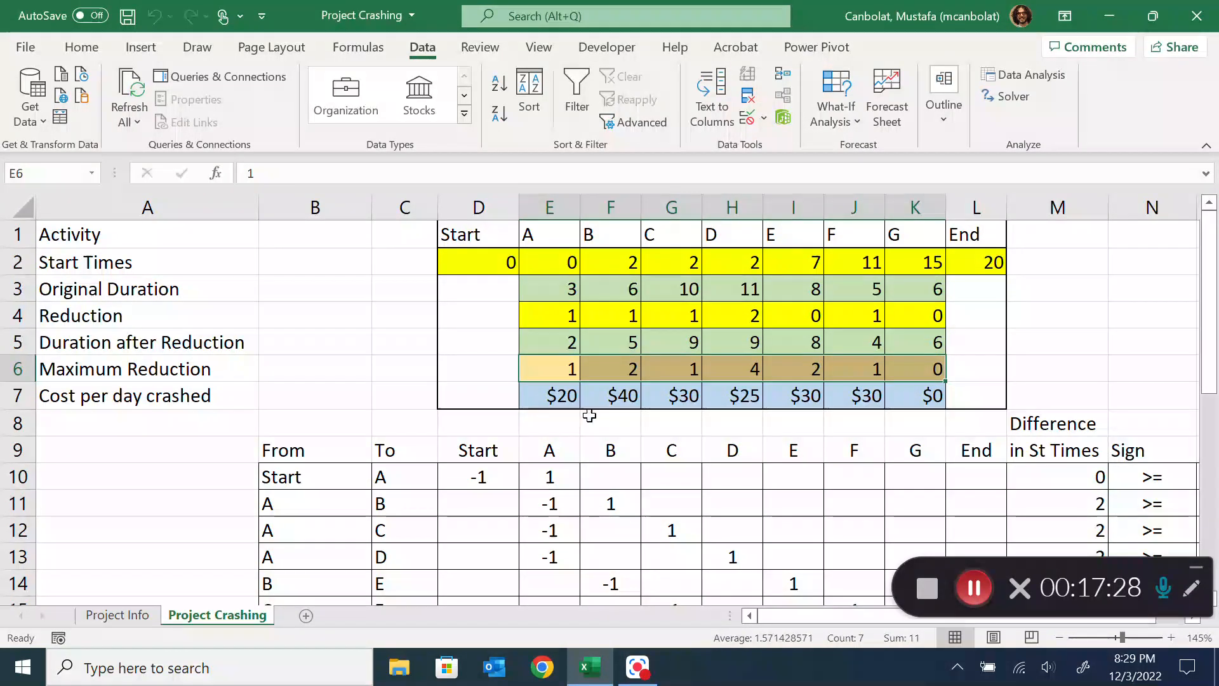
Set the deadline in D21 back to 21 and re-solve the model with Solver, keeping the solution
scroll(592, 438, down, 3)
scroll(536, 438, down, 2)
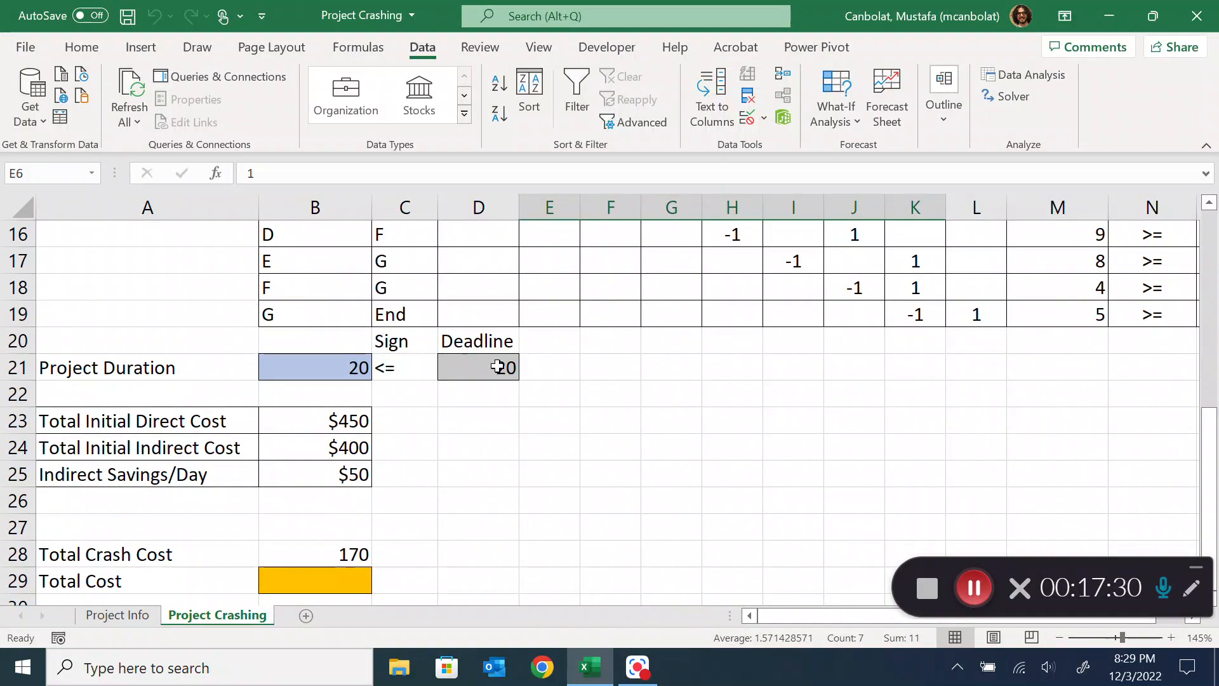
click(497, 367)
text(21)
click(611, 394)
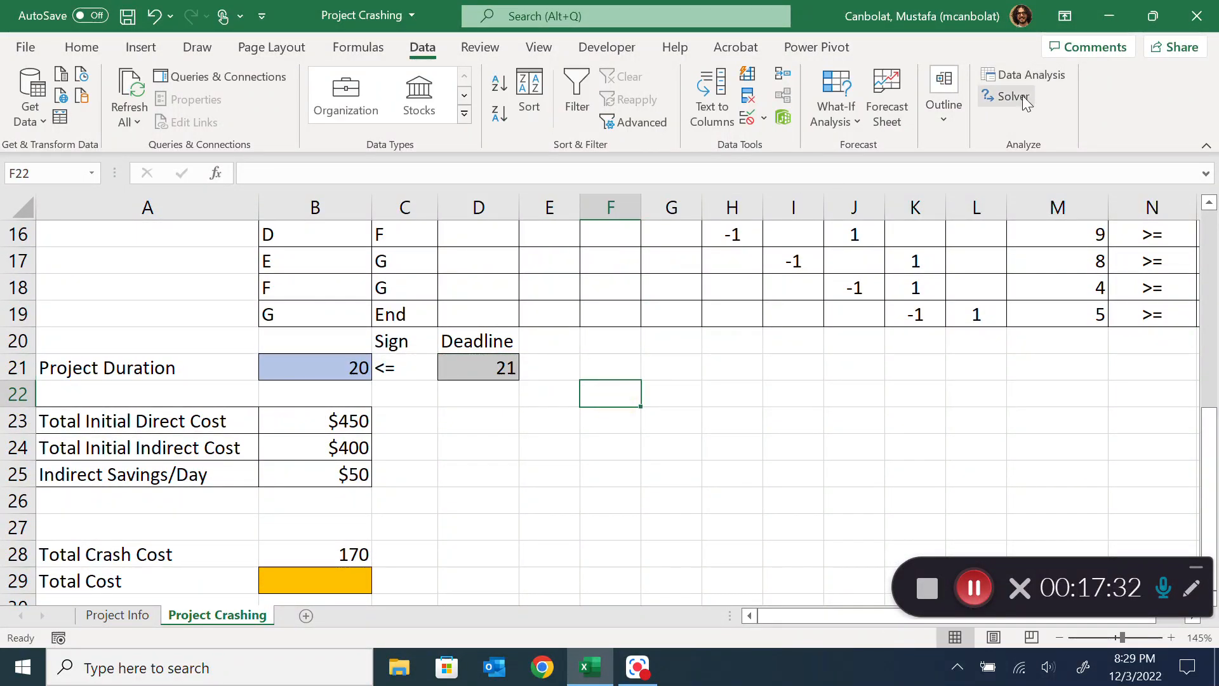
click(1011, 96)
click(794, 515)
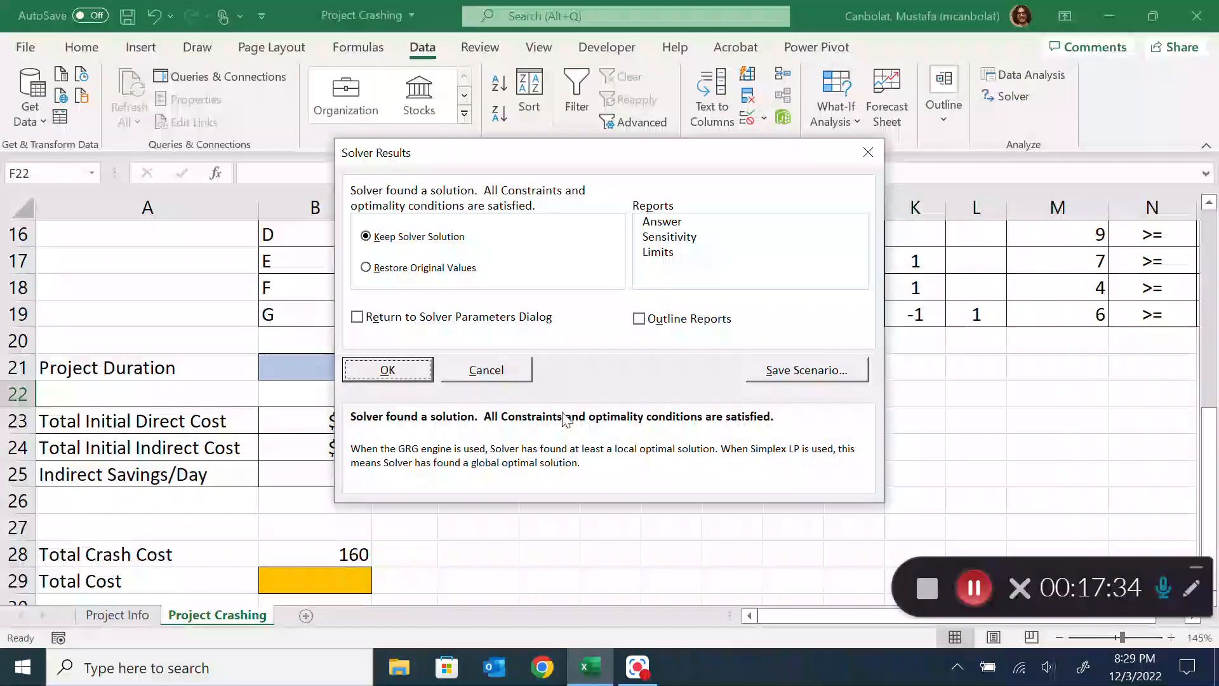
click(387, 371)
click(564, 476)
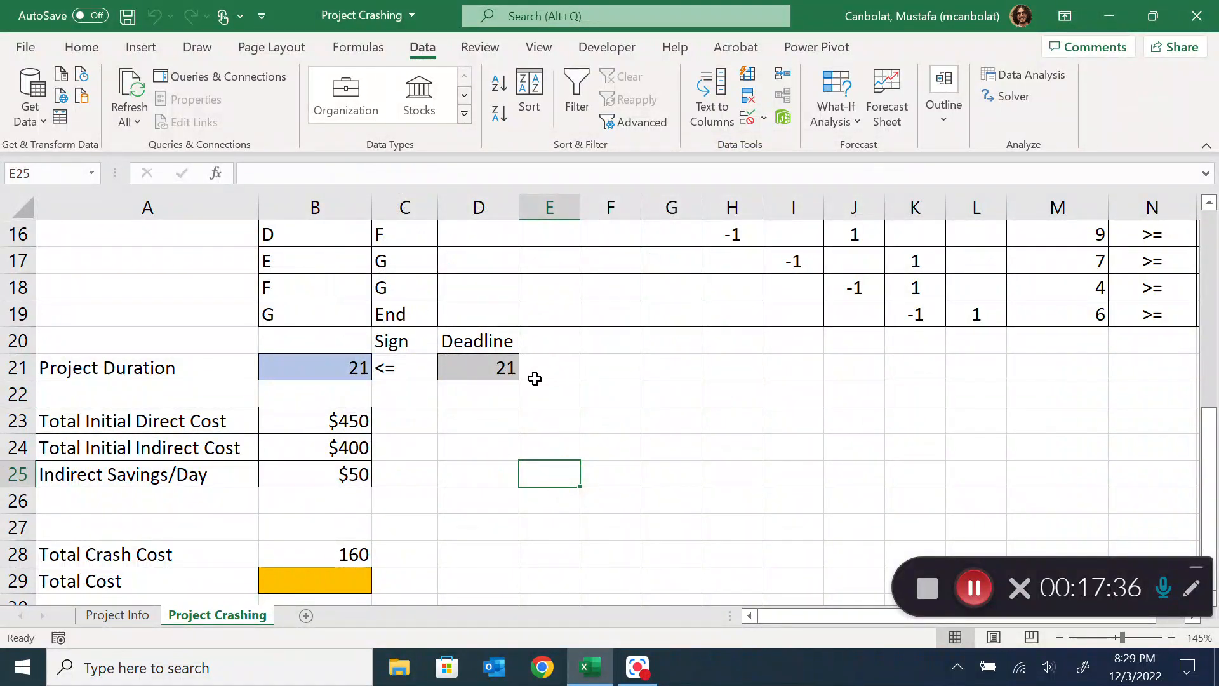
Set the deadline in D21 to 25 and re-solve the model with Solver, keeping the solution
click(461, 371)
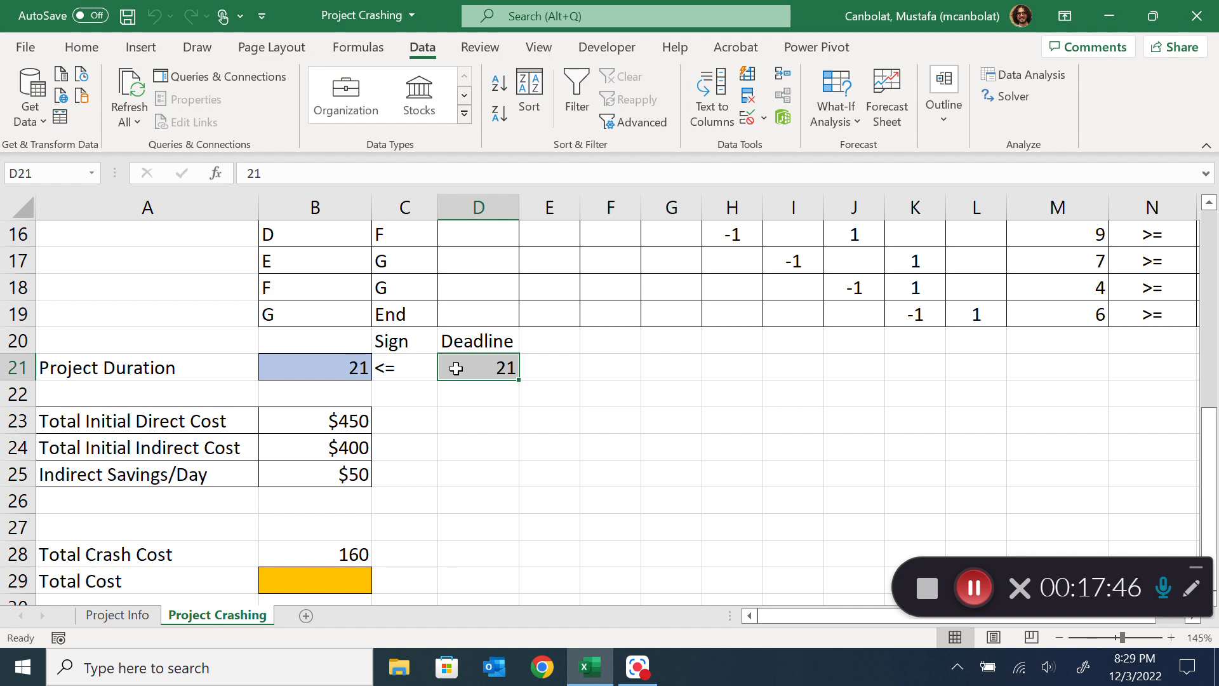
scroll(440, 406, down, 1)
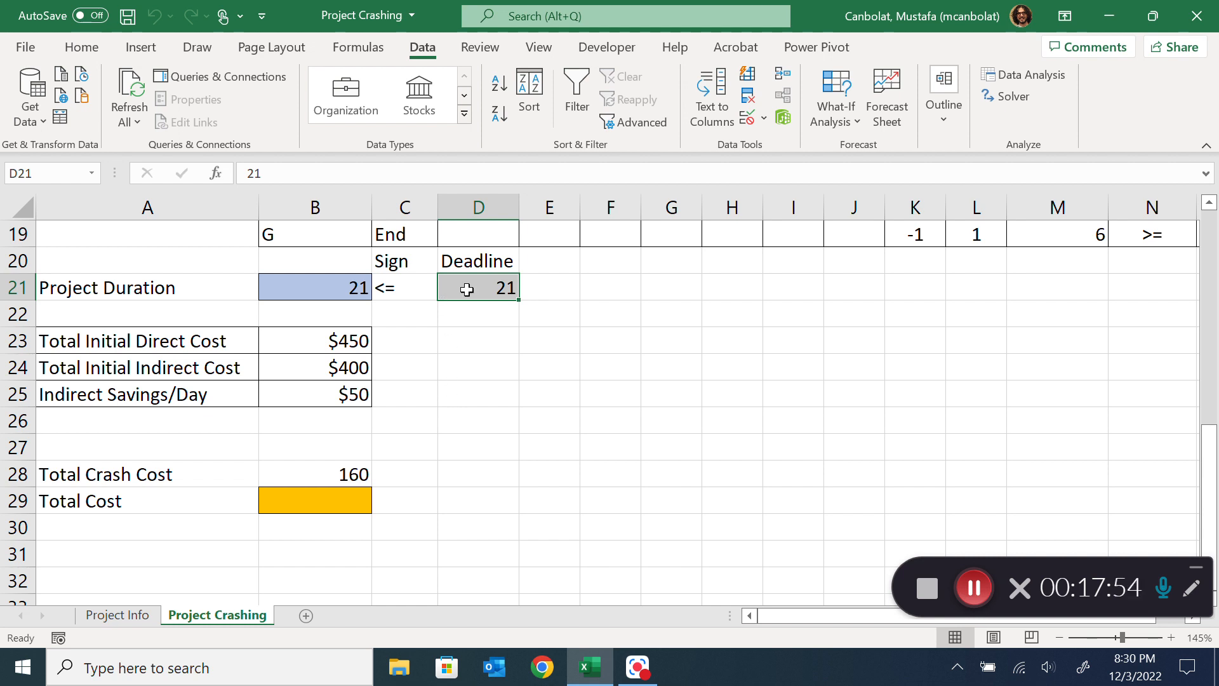
text(25)
drag(640, 298, 645, 295)
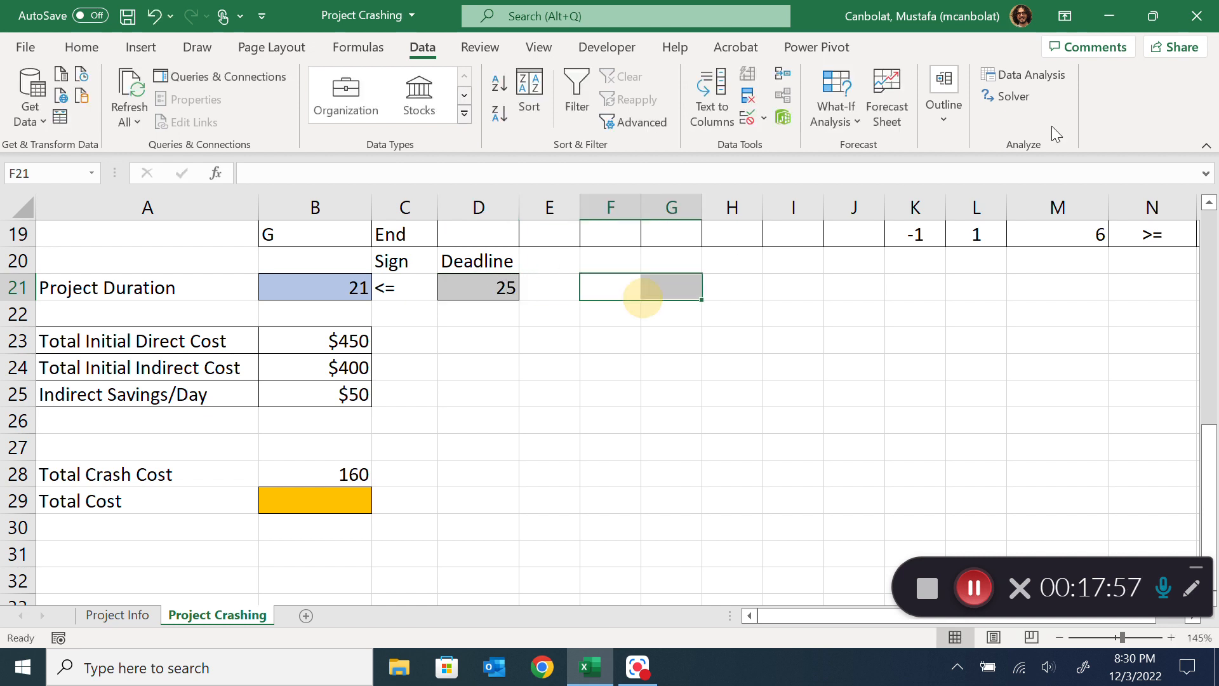
click(1010, 96)
click(763, 517)
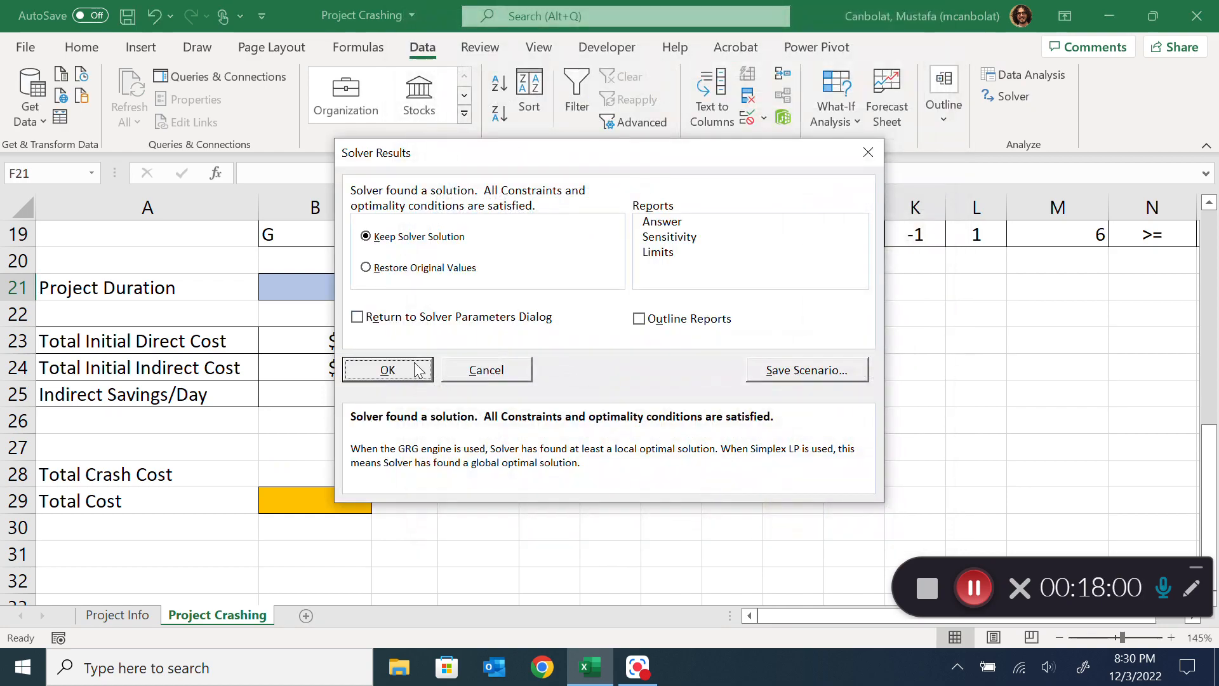
click(386, 368)
drag(731, 391, 689, 375)
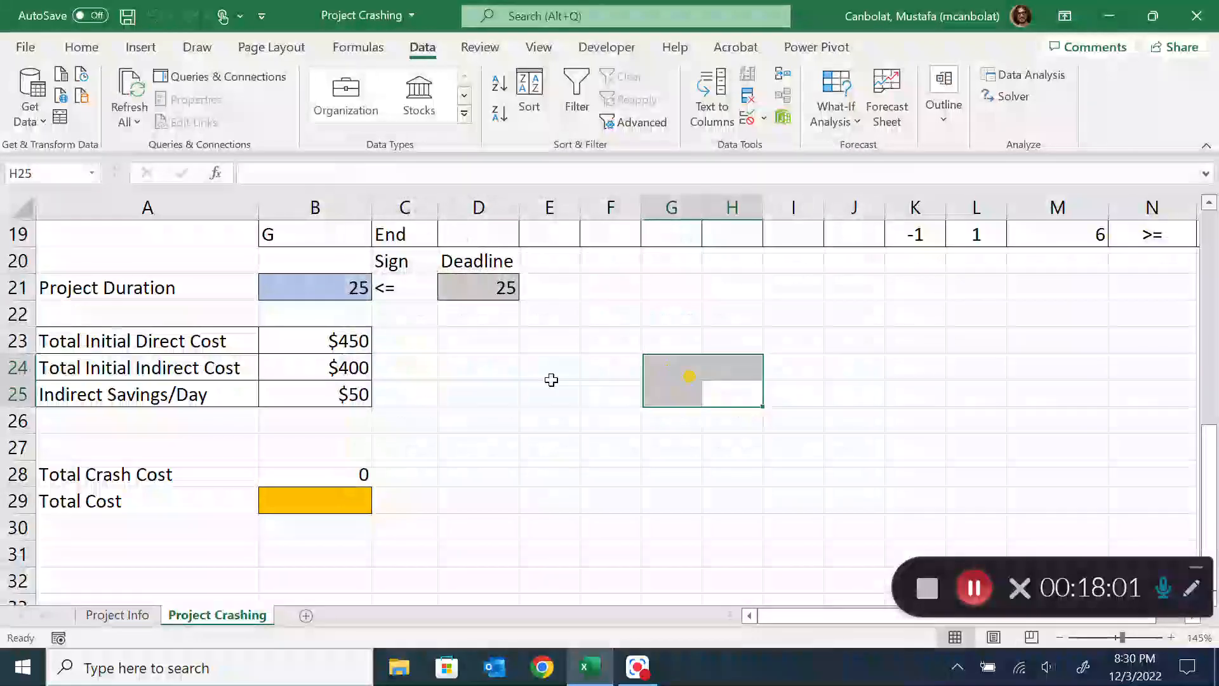
click(336, 471)
click(325, 496)
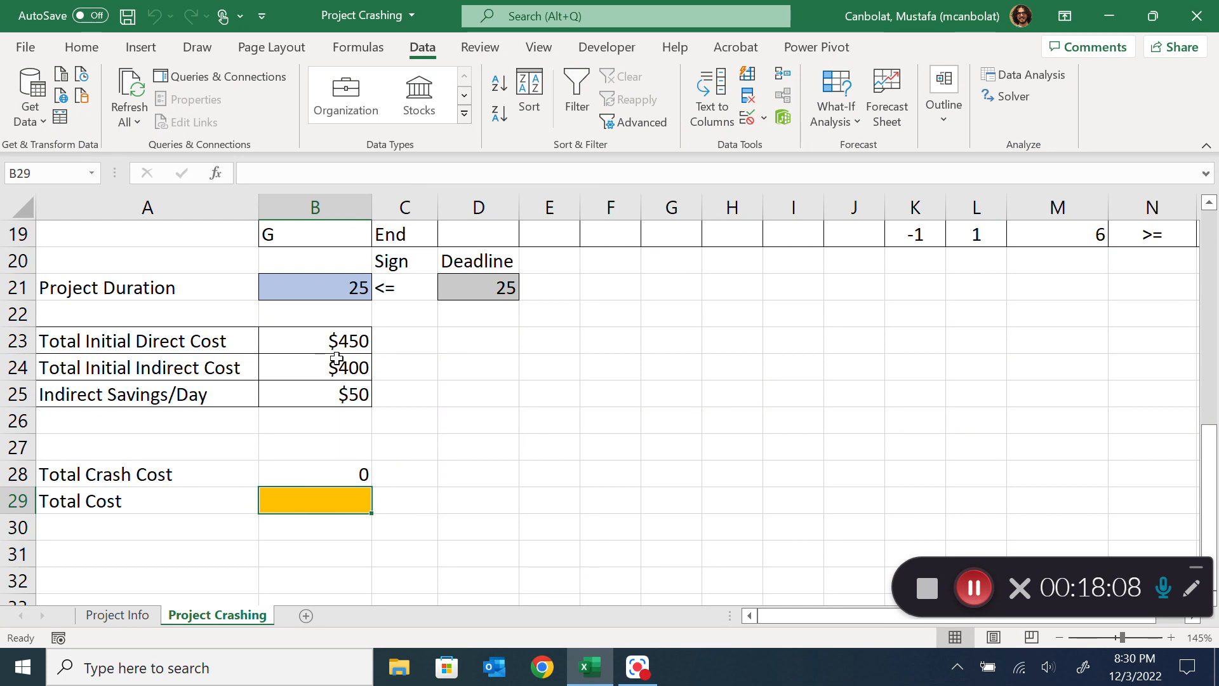
text(=)
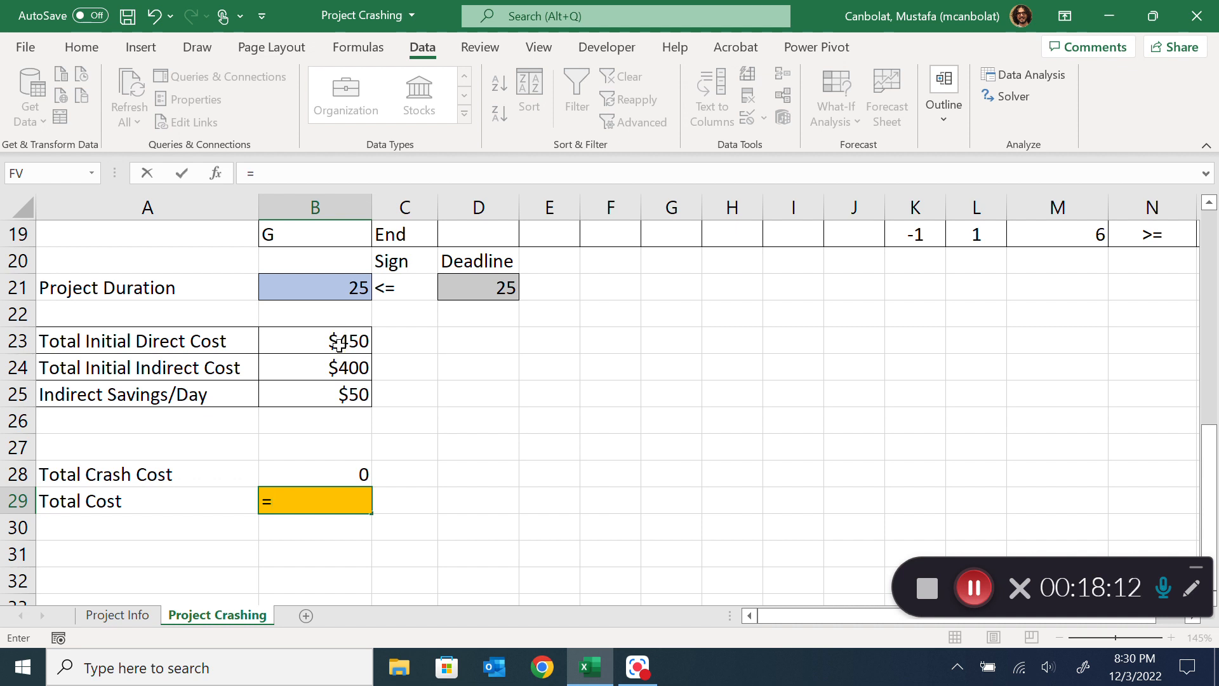
click(338, 341)
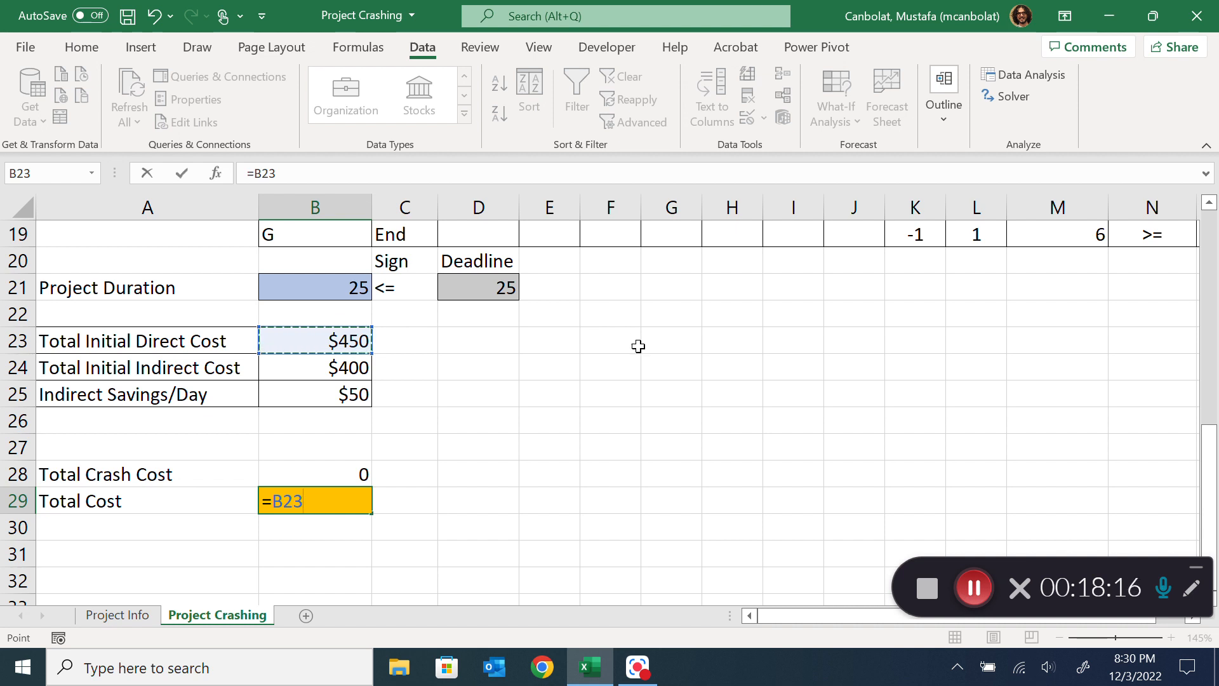
scroll(686, 381, up, 6)
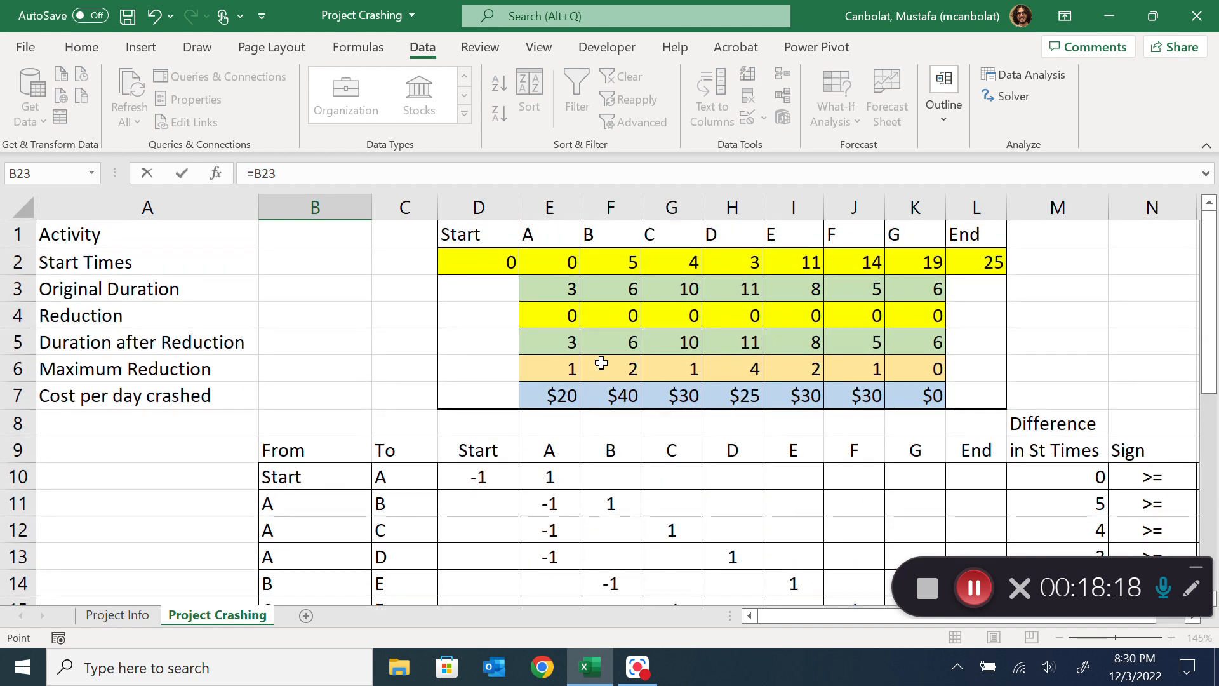
key(Escape)
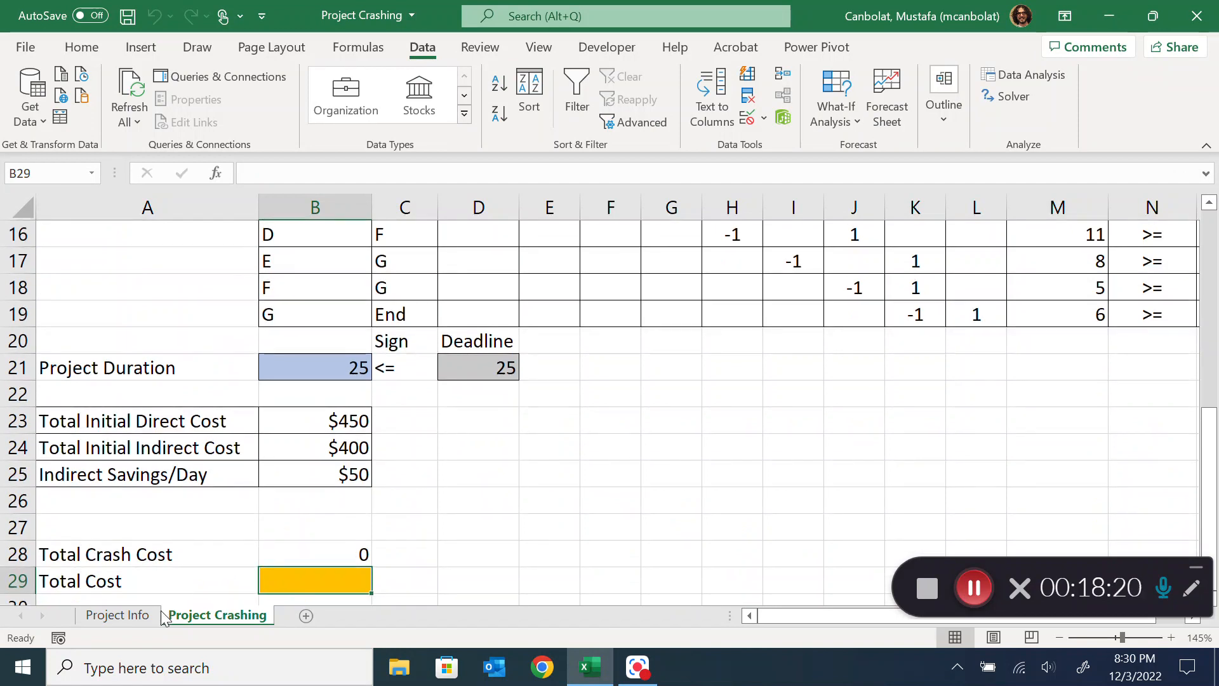
Check the sum of the normal direct costs in G2:G8 on the Project Info sheet, and return to the Project Crashing sheet
click(130, 615)
drag(807, 254, 810, 401)
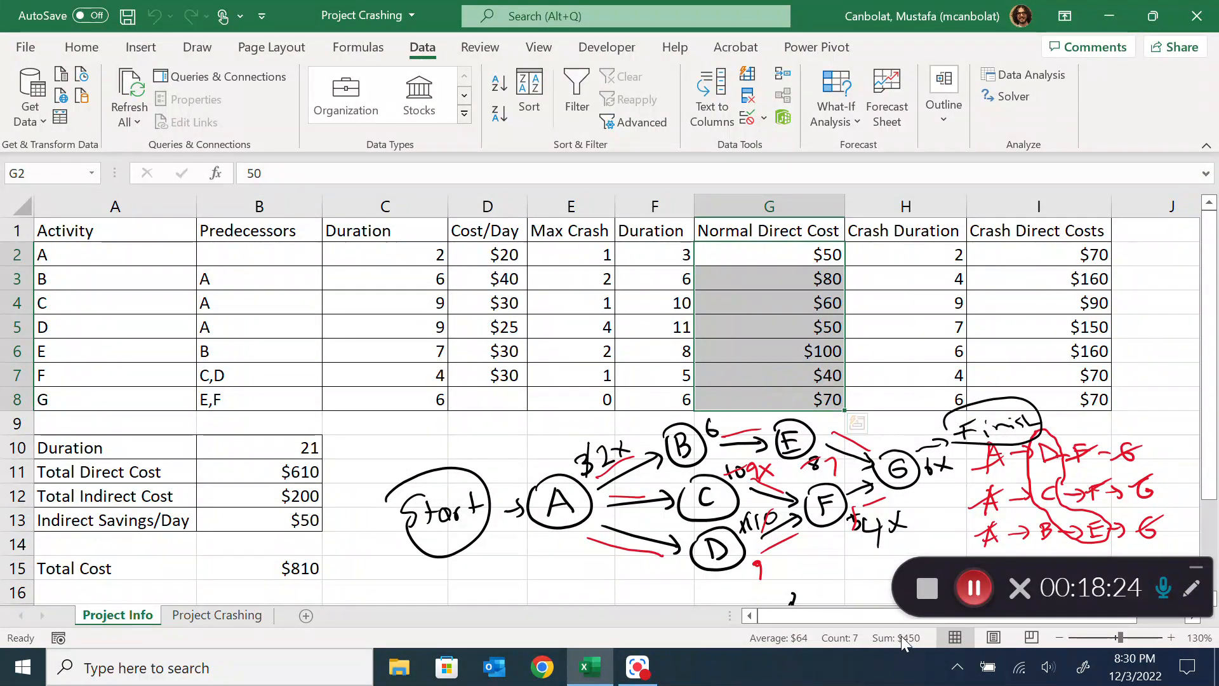
click(185, 616)
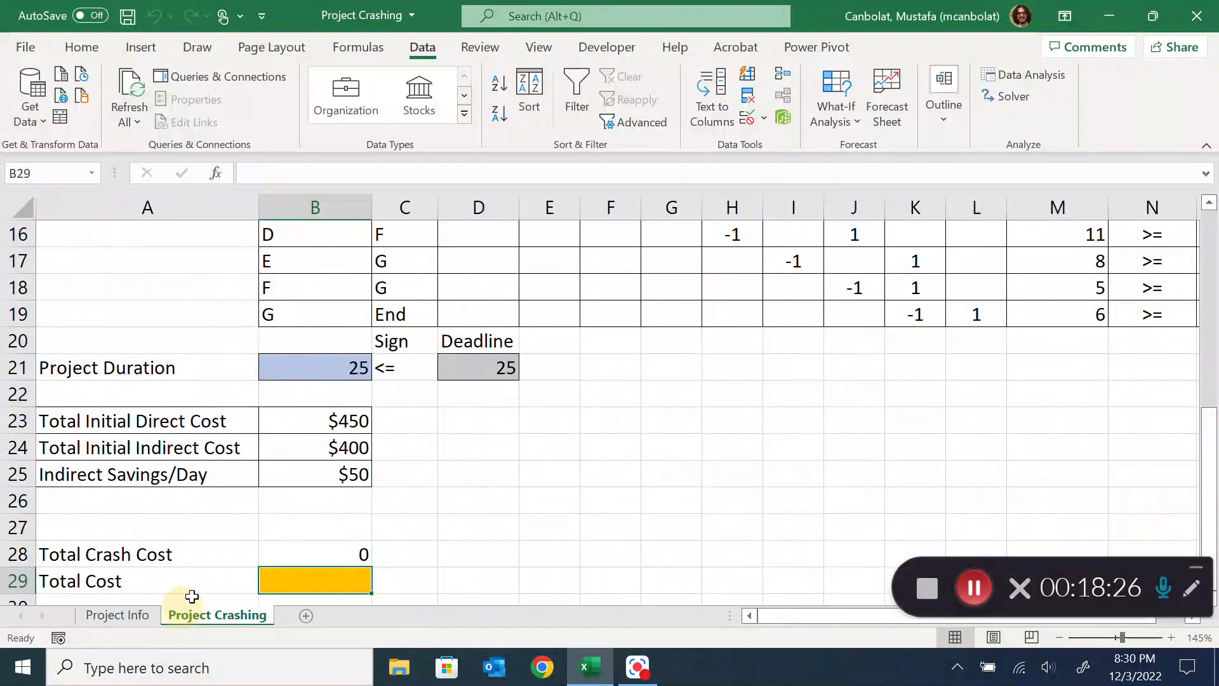
Enter the total cost formula =B23+B28+B24-(25-B21)*B25 in B29
scroll(343, 419, down, 2)
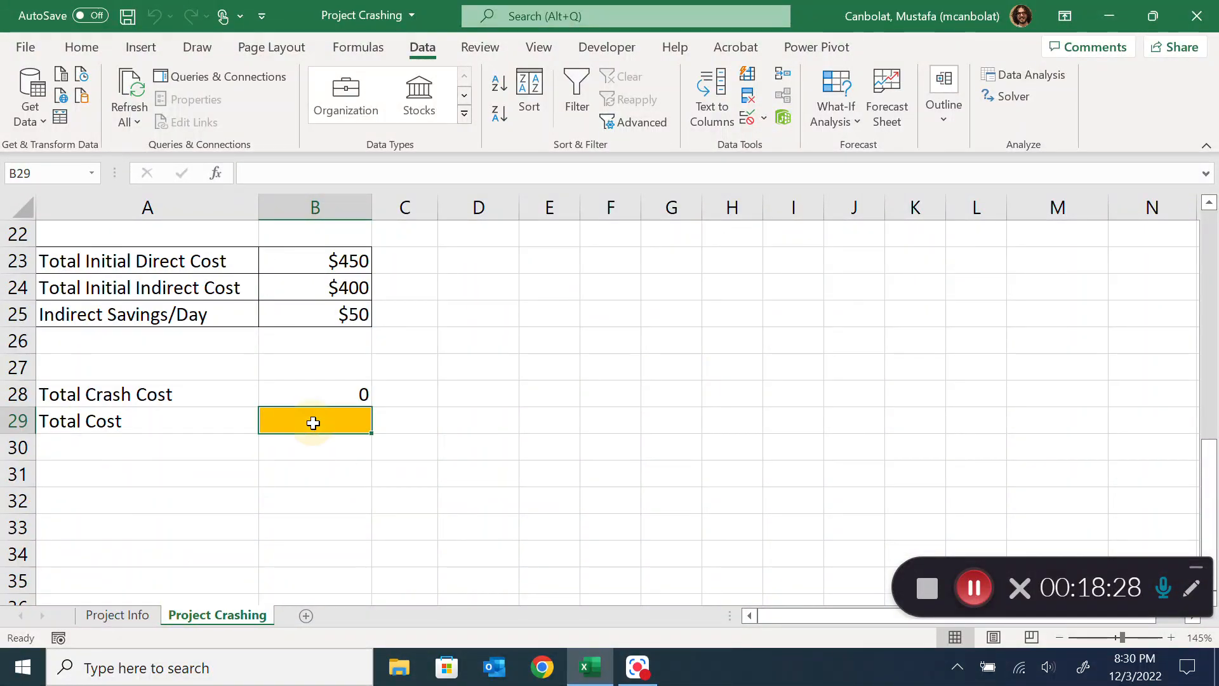
text(=)
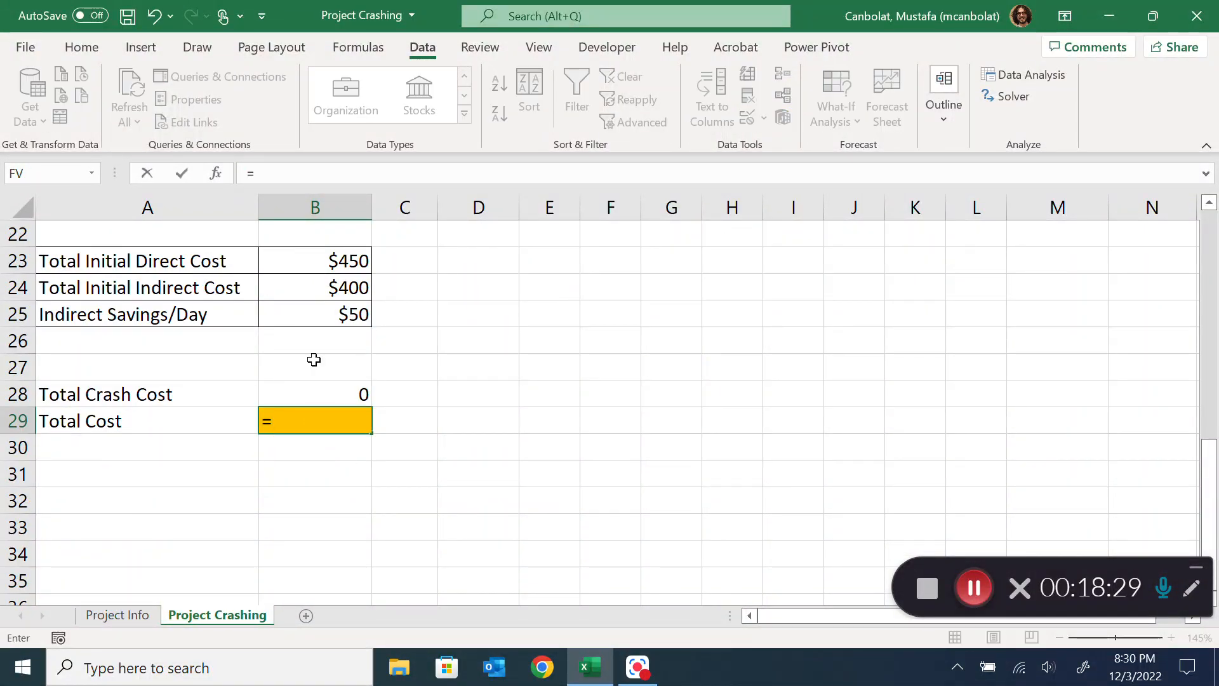
click(344, 263)
text(+)
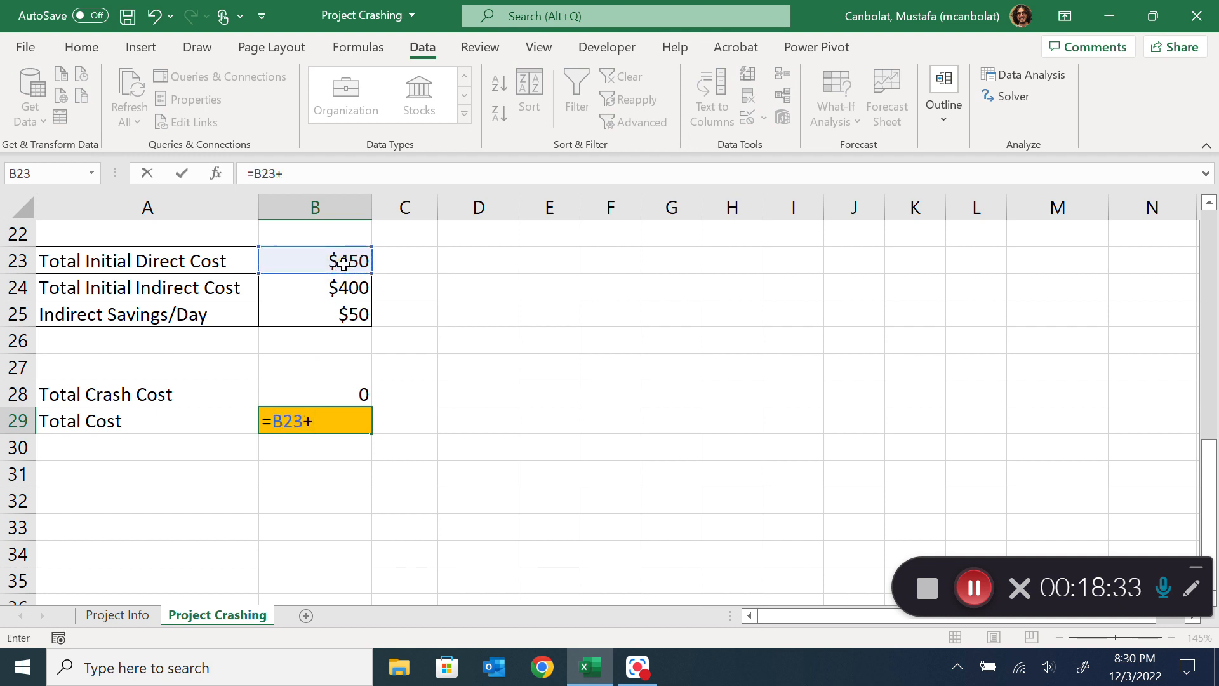
click(320, 386)
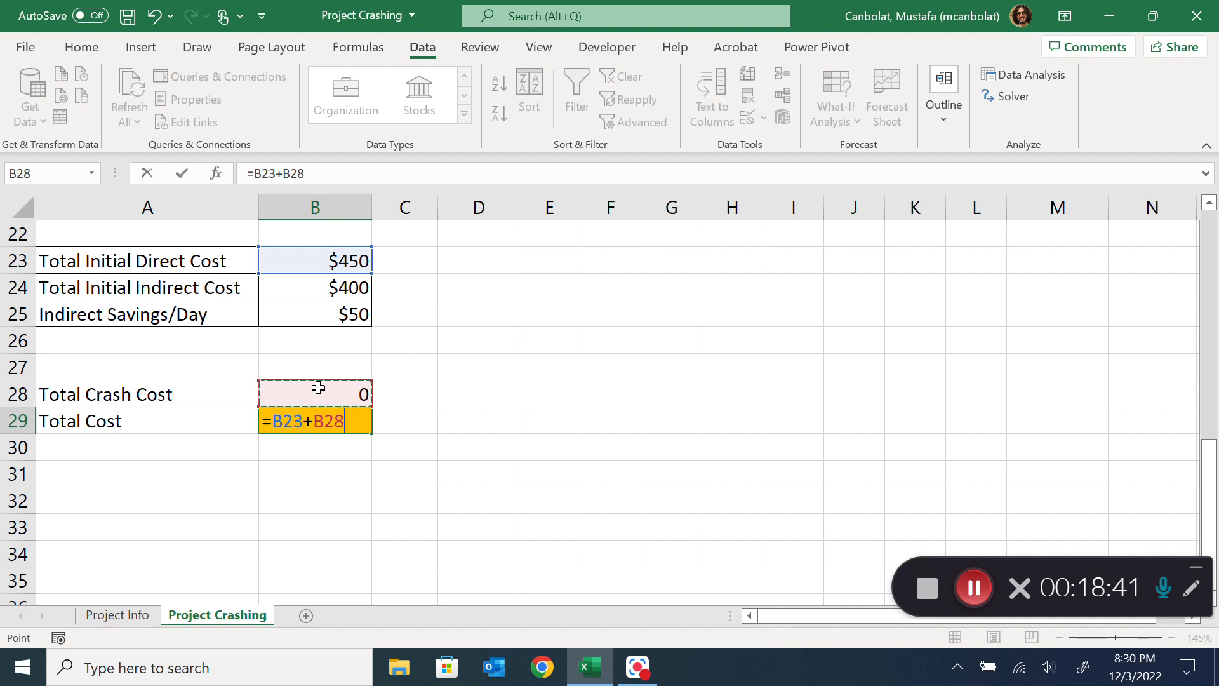
text(+)
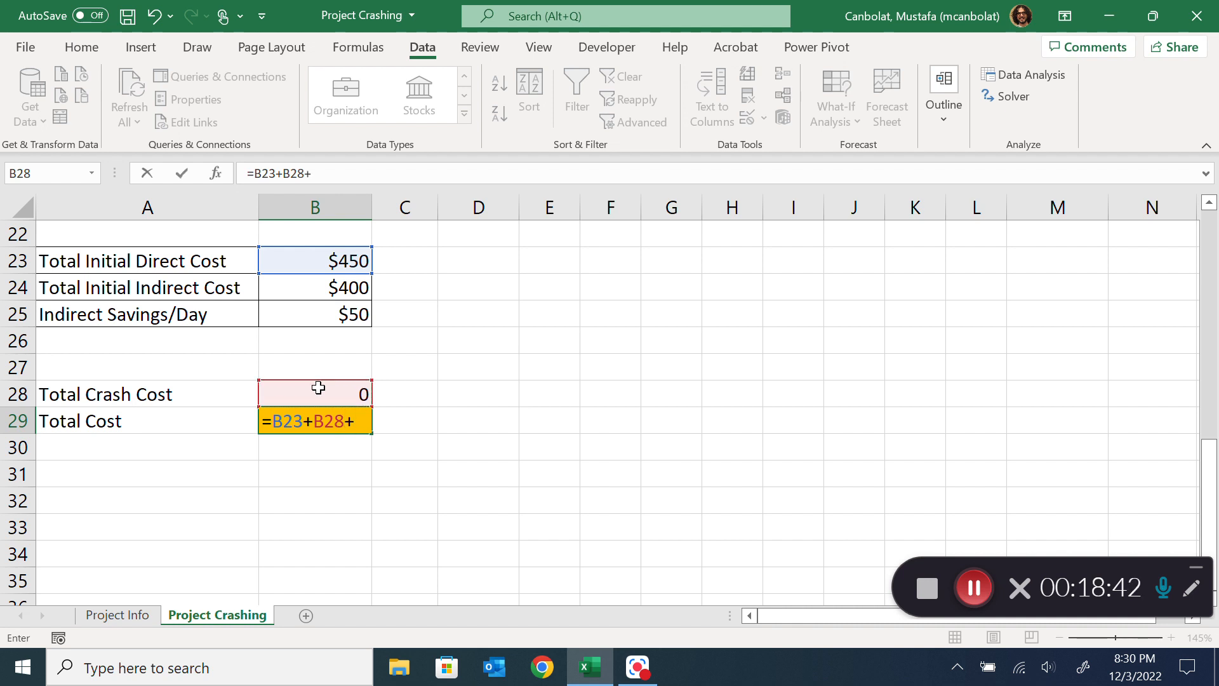
click(334, 289)
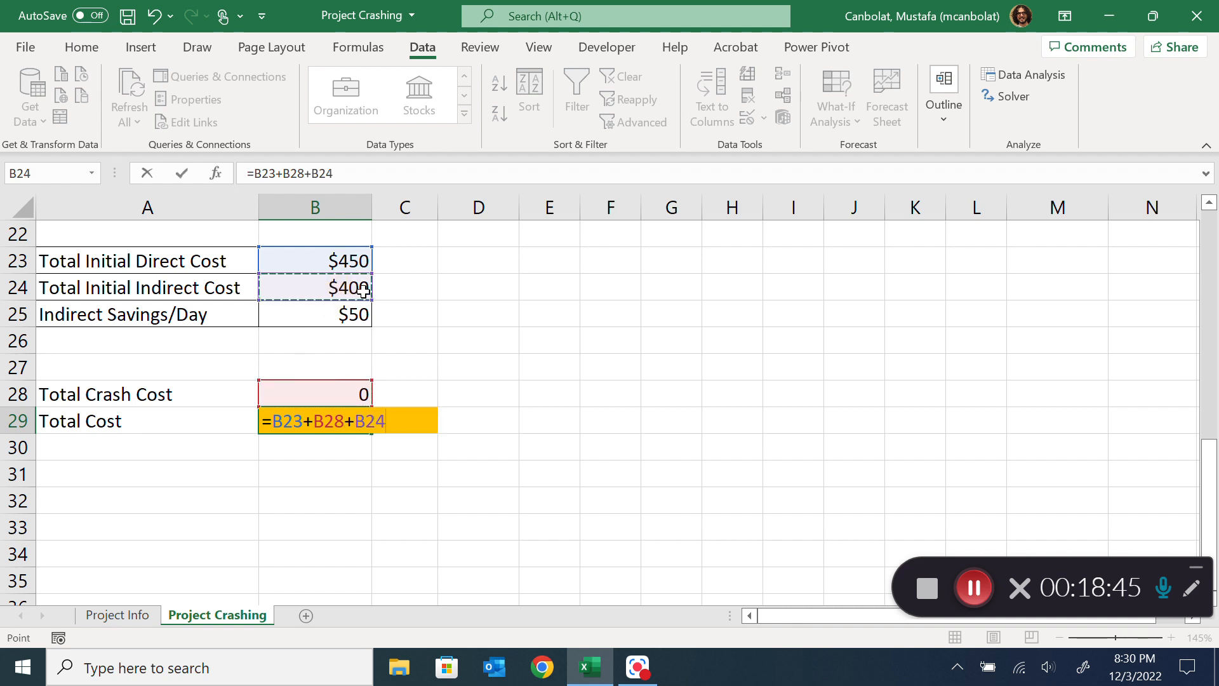
text(-)
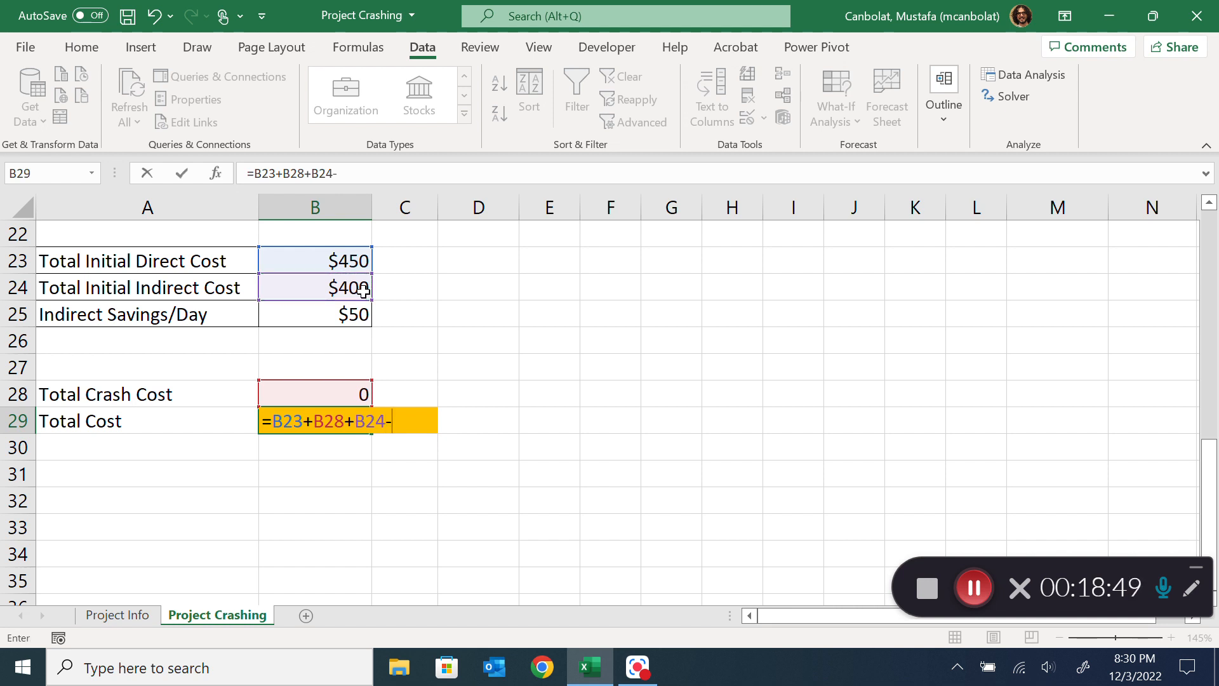
text((25-)
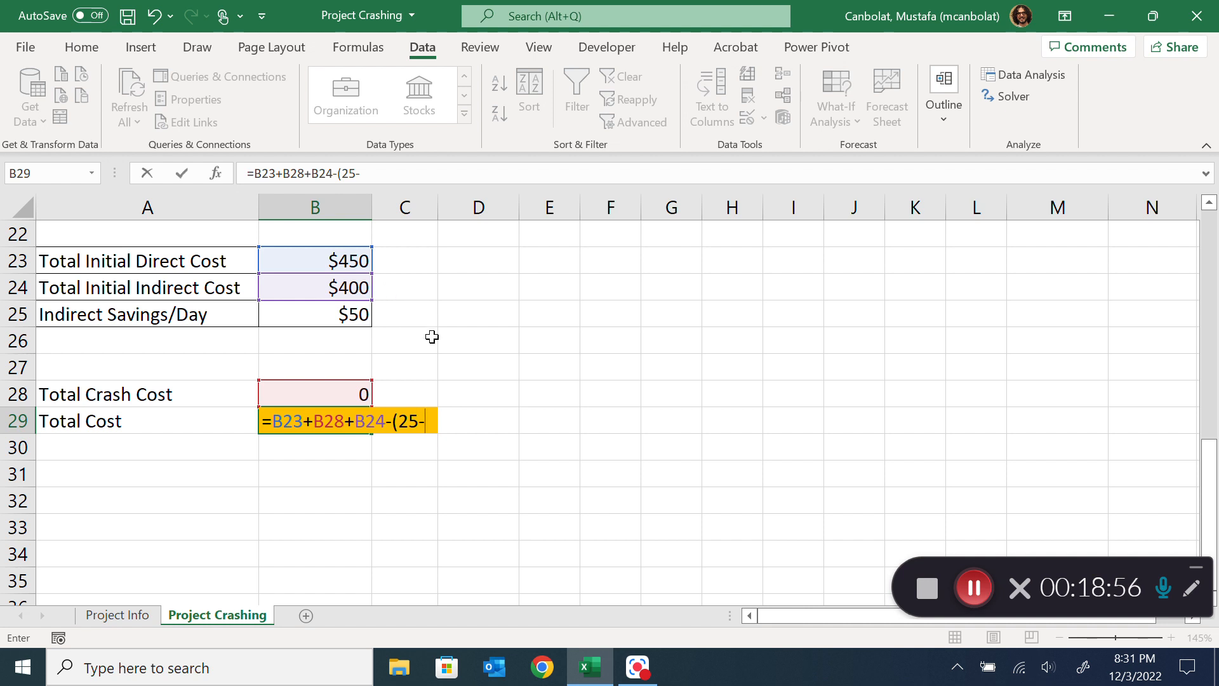
scroll(431, 339, up, 1)
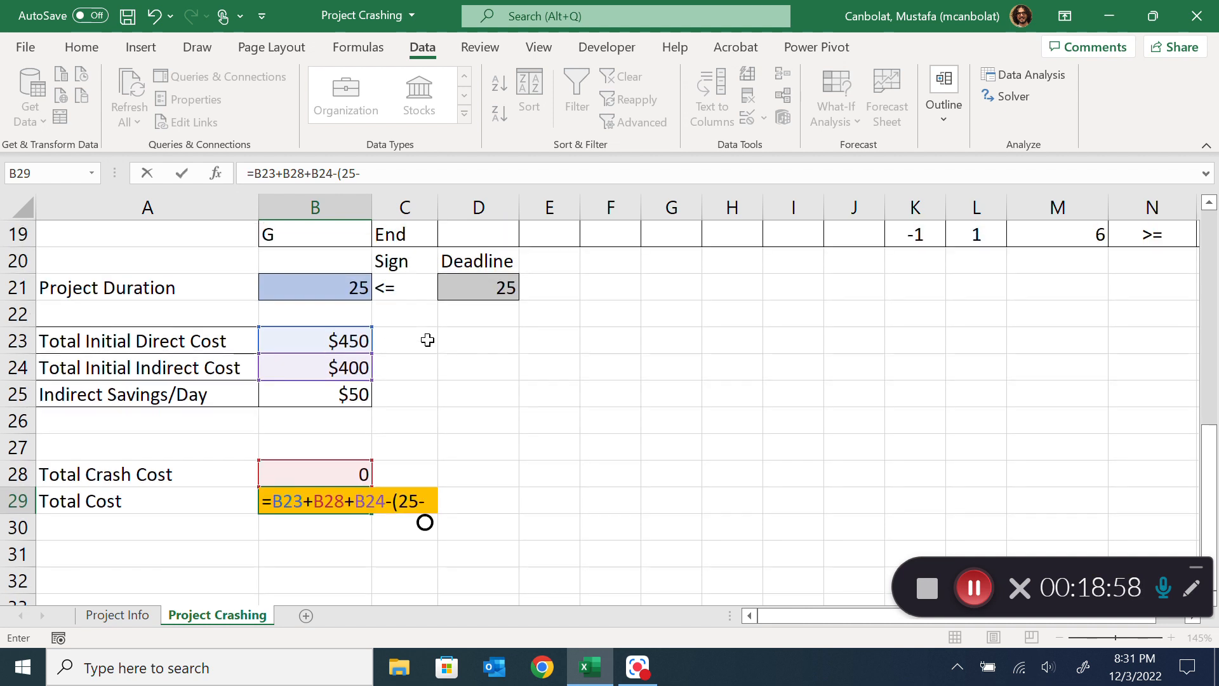
click(328, 289)
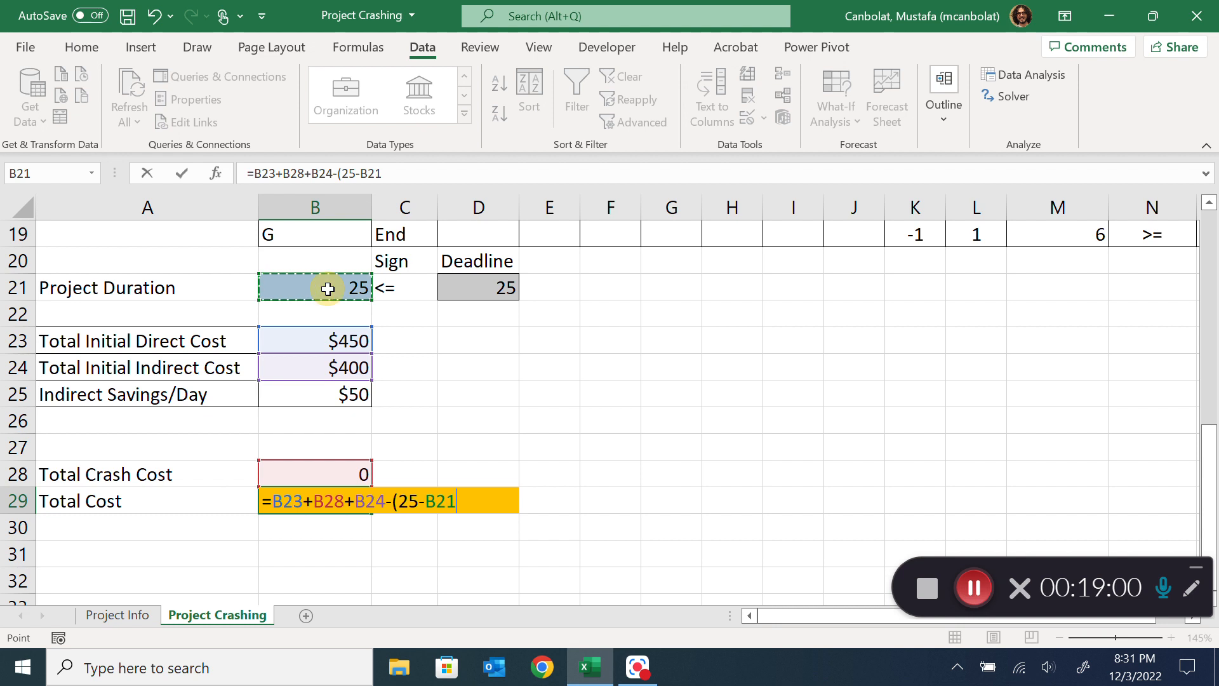
text())
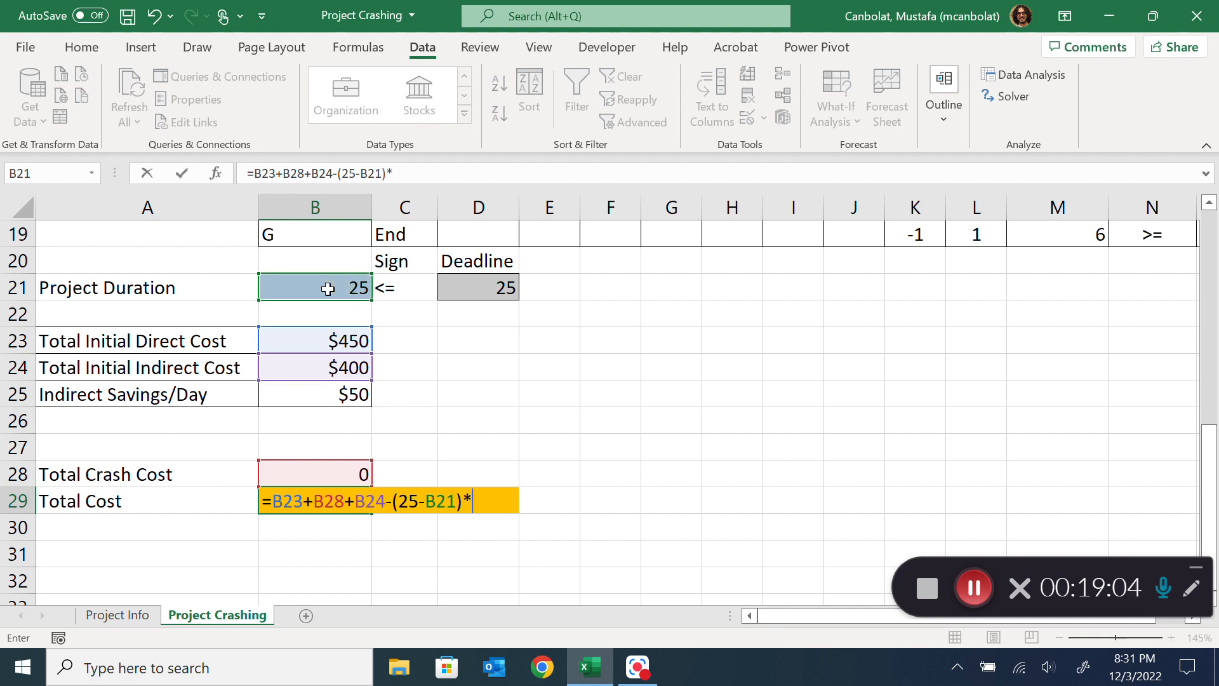
text(*)
click(325, 404)
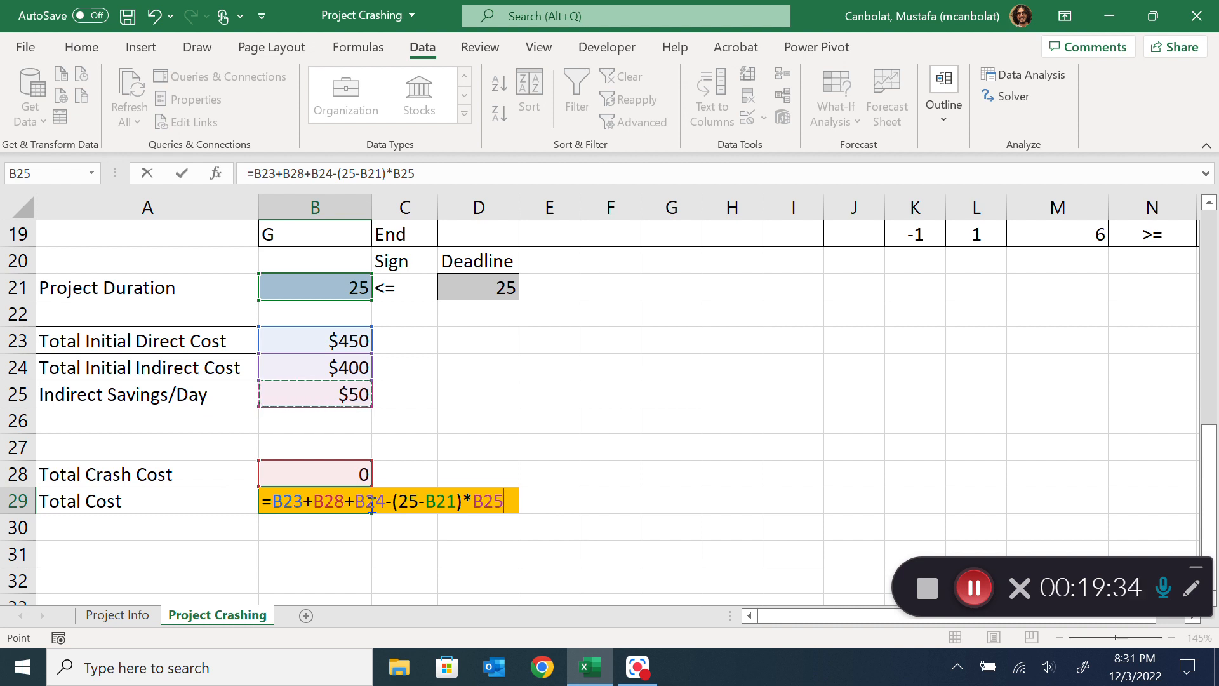
key(Return)
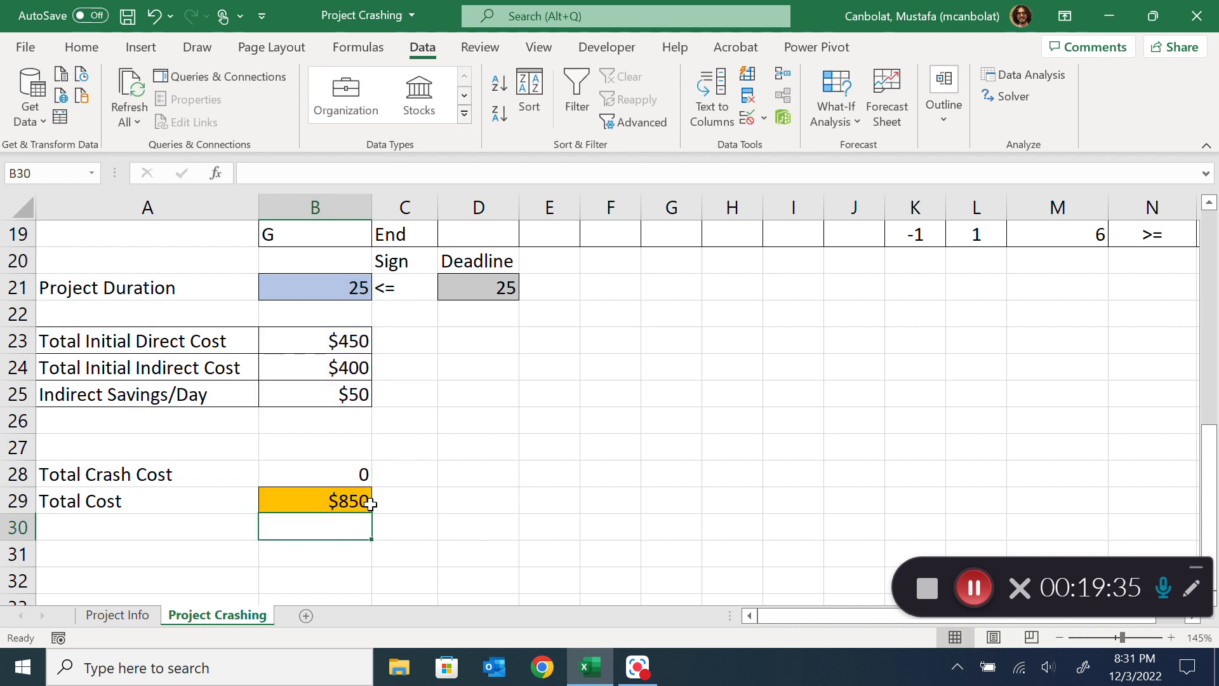
Change the Solver objective to minimize the total cost in B29, then solve the model with Simplex LP and keep the solution
click(334, 475)
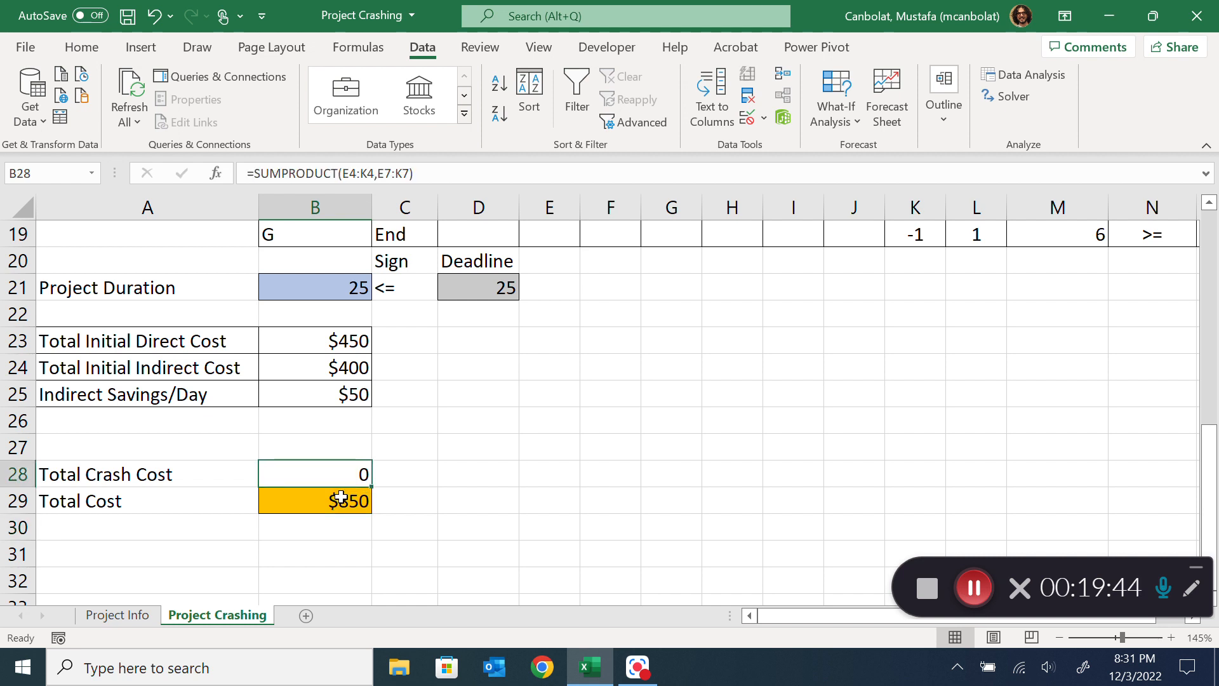
click(342, 501)
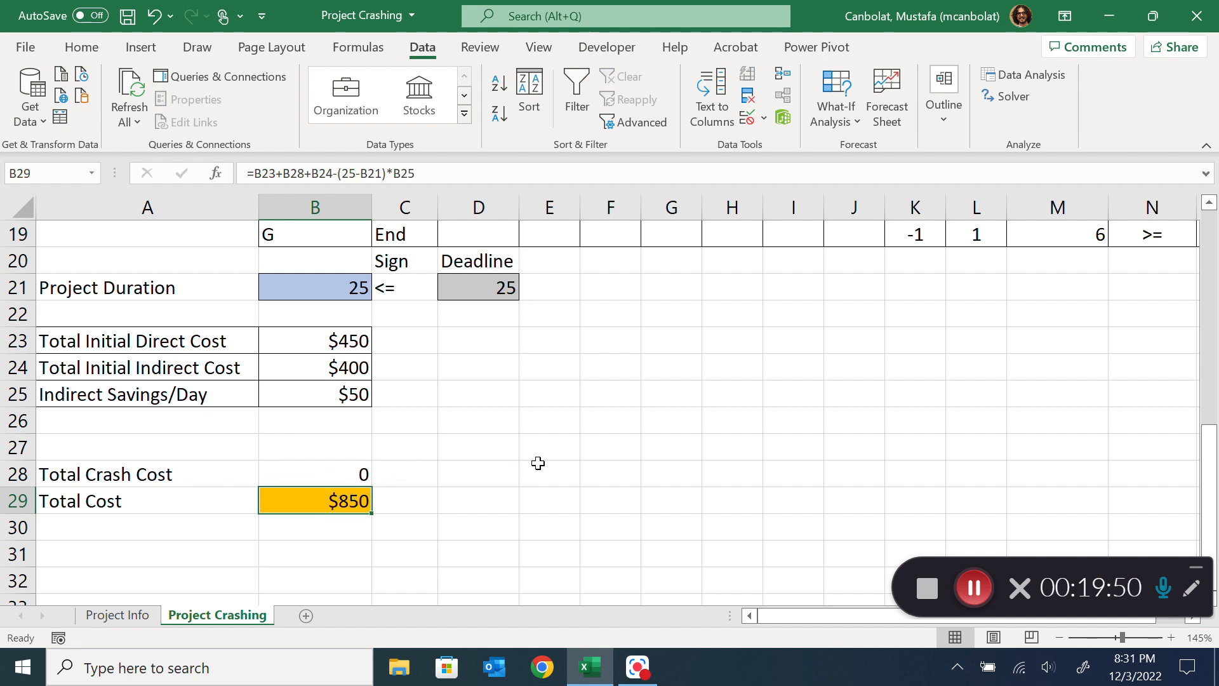
click(1007, 98)
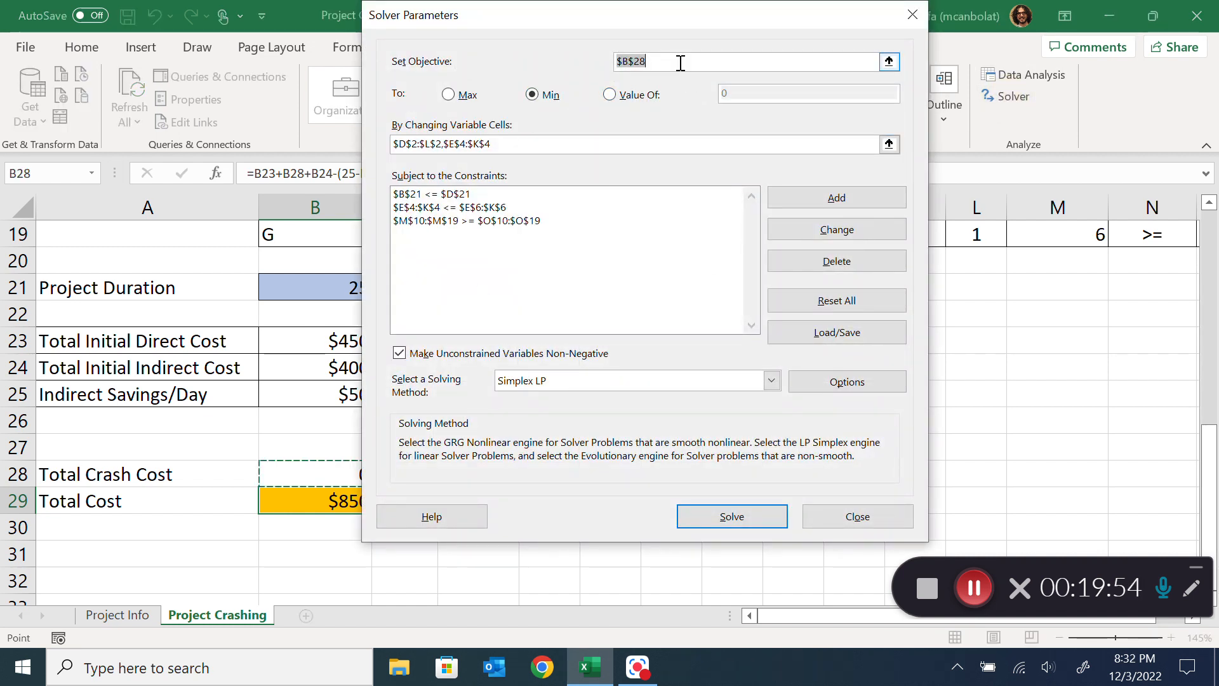
click(321, 499)
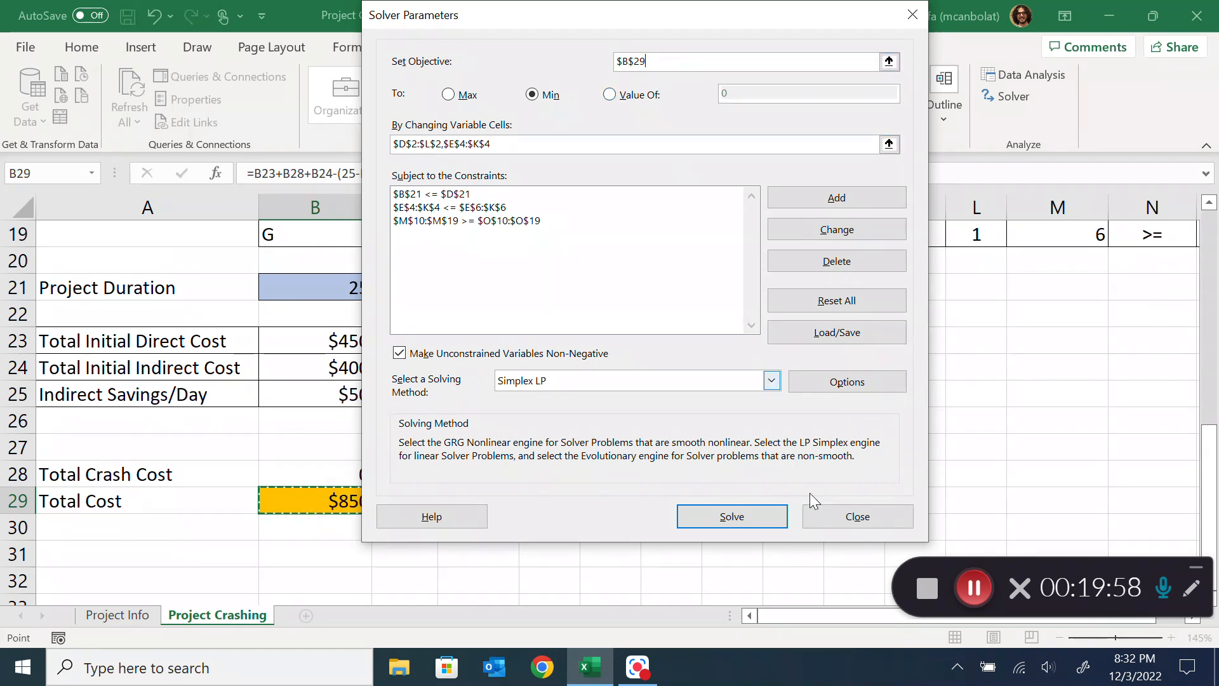
click(751, 521)
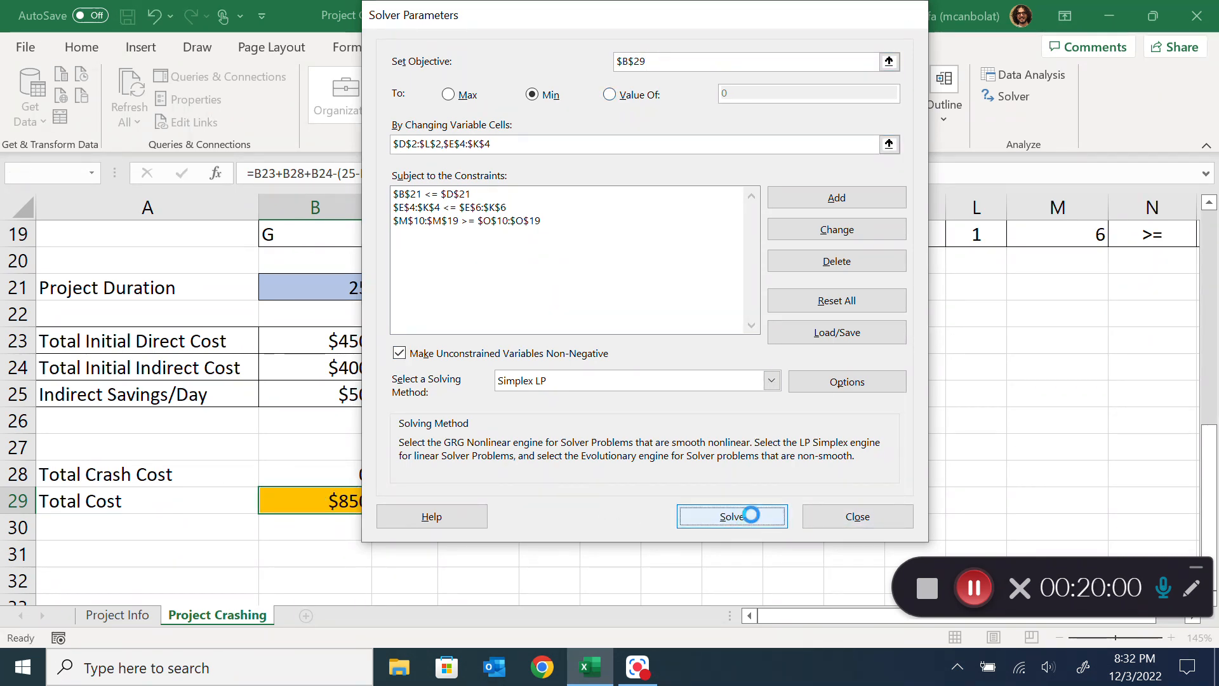
click(405, 369)
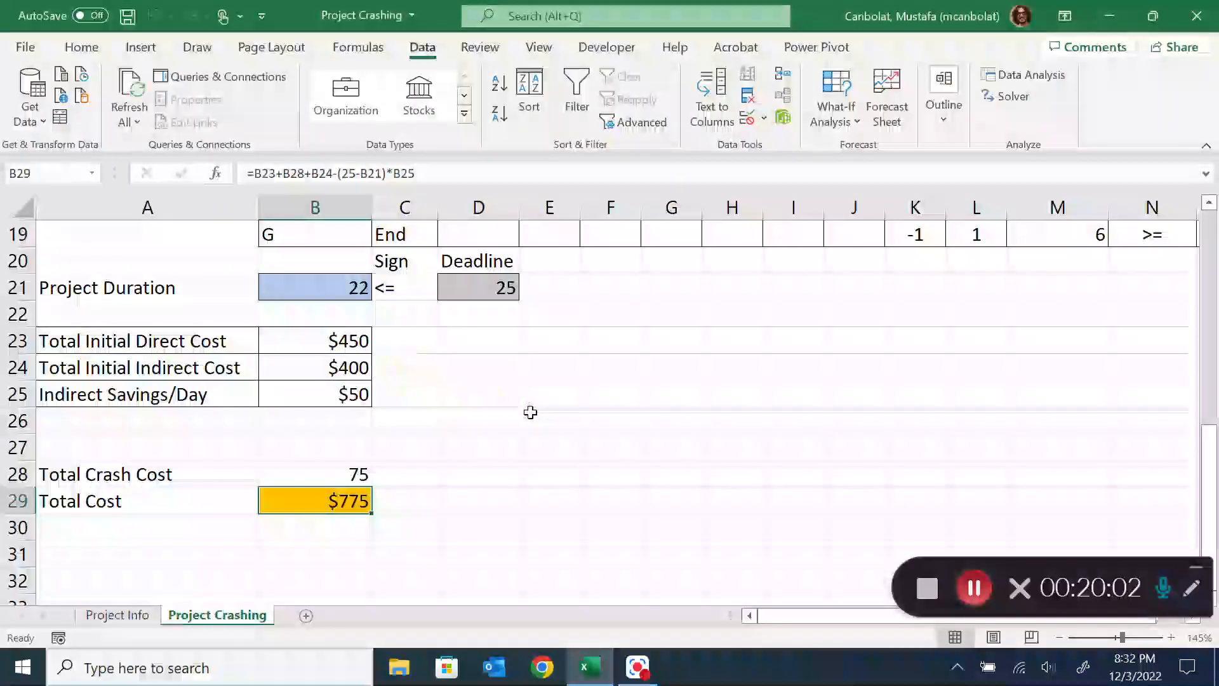
Examine the activity reductions in row 4 together with the project duration, total crash cost and total cost of the new solution
click(533, 413)
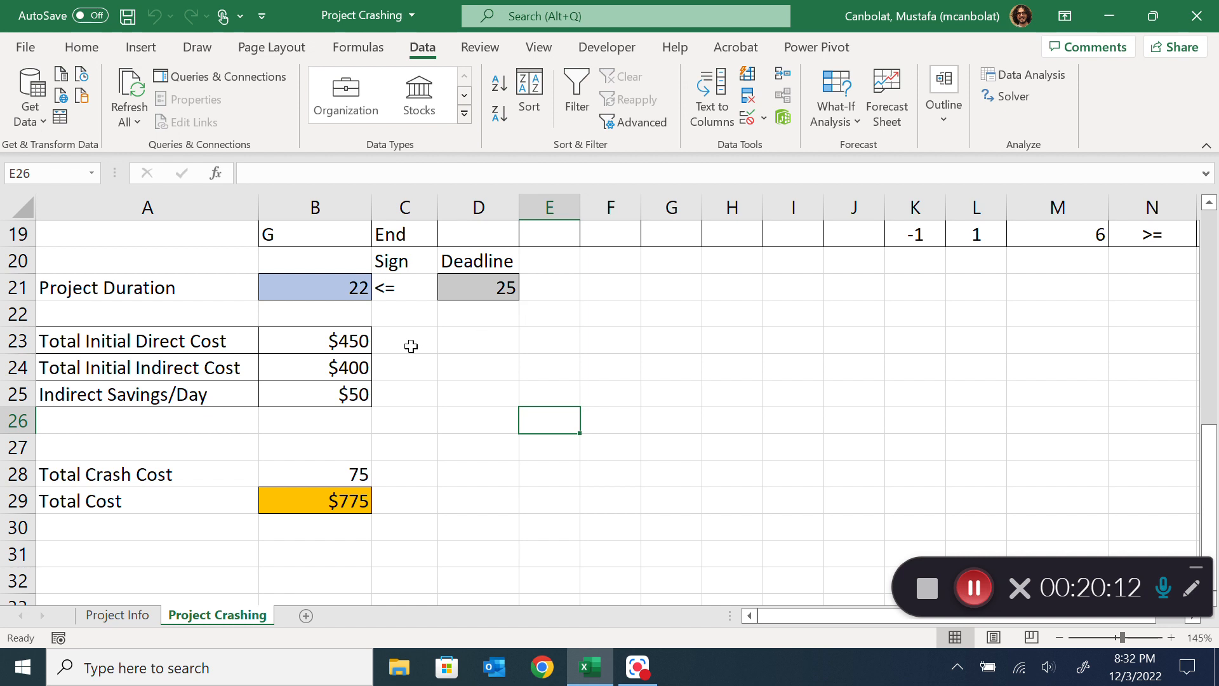
scroll(355, 434, up, 4)
scroll(356, 435, down, 4)
scroll(563, 385, up, 5)
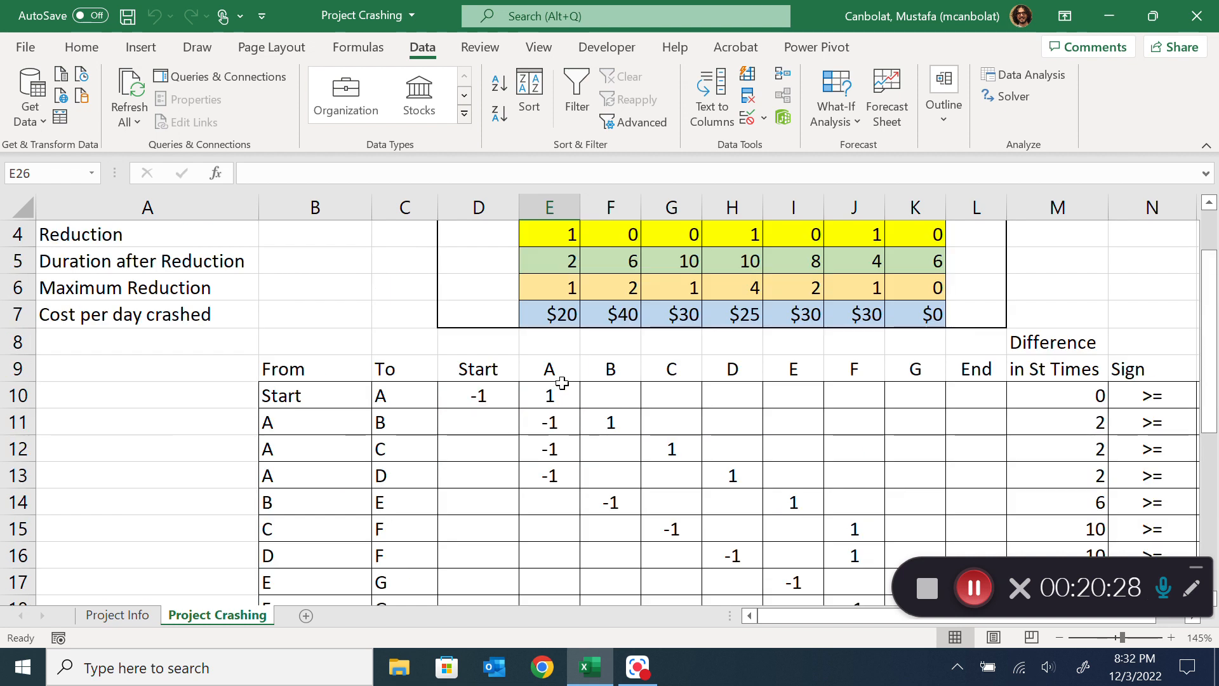
scroll(559, 388, down, 3)
scroll(563, 383, down, 1)
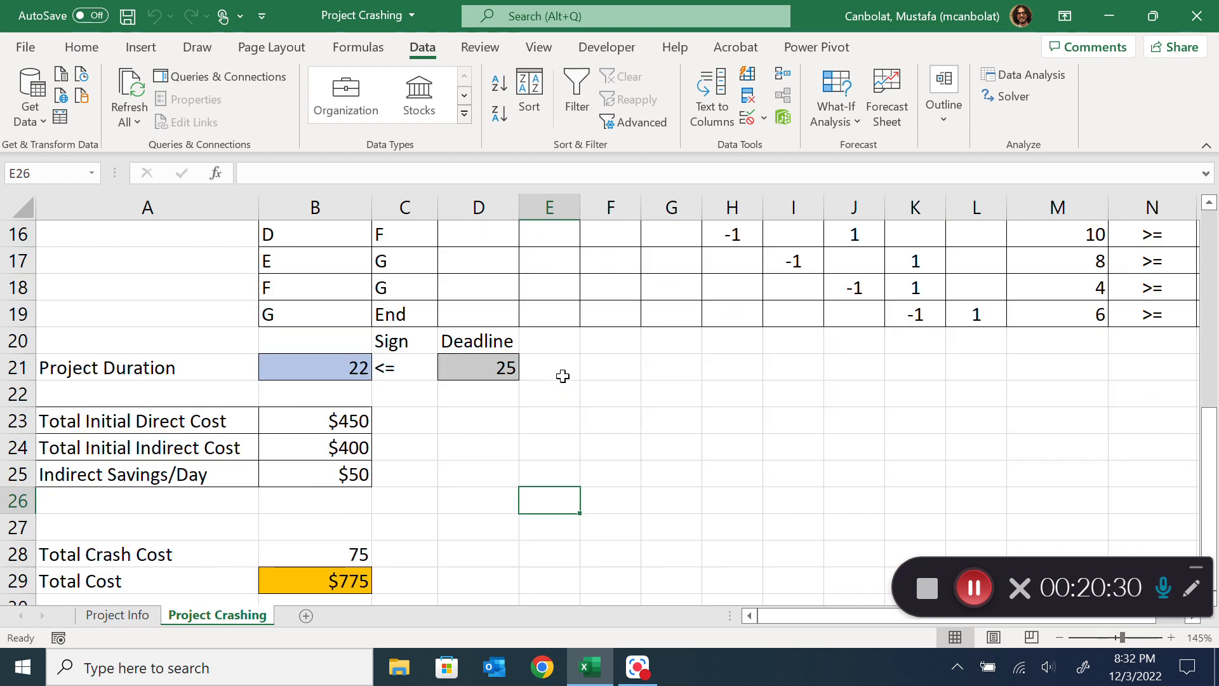